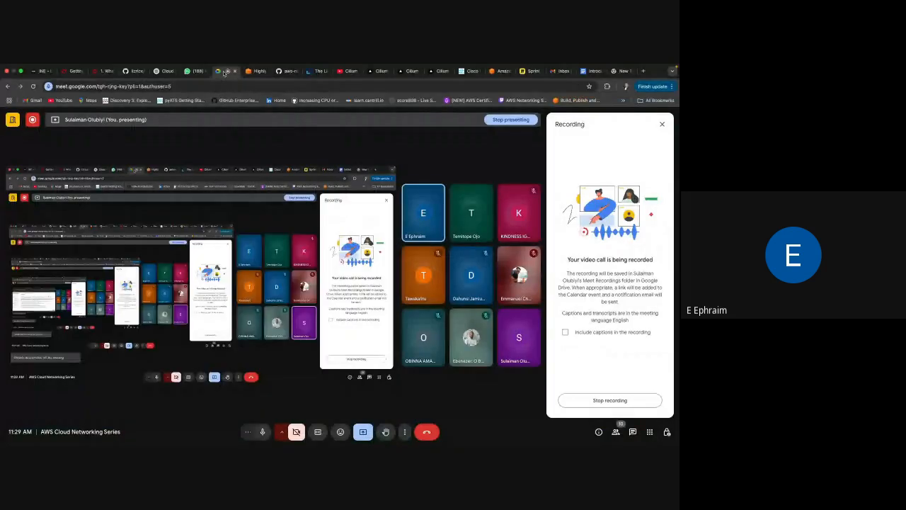
Review the Highly Available Web Application Workshop overview and the WordPress reference architecture diagram on GitHub.
key("ctrl+Tab")
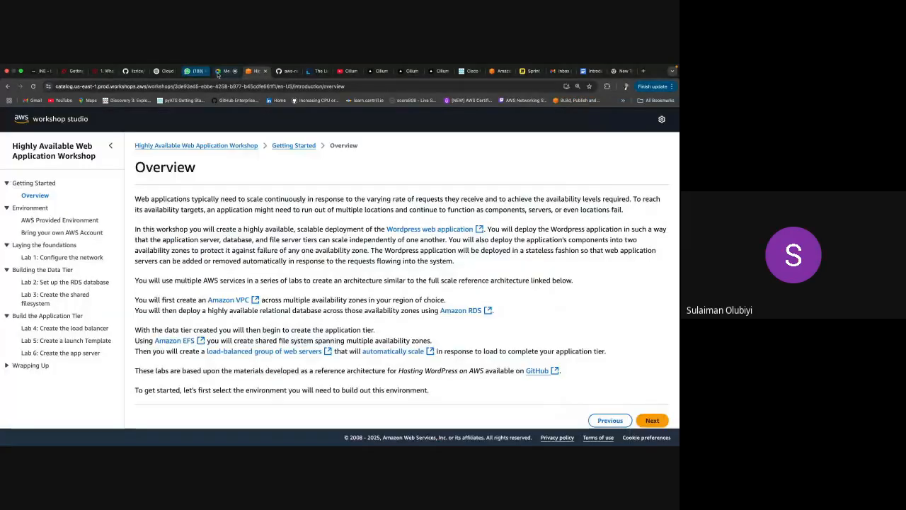
left_click(221, 71)
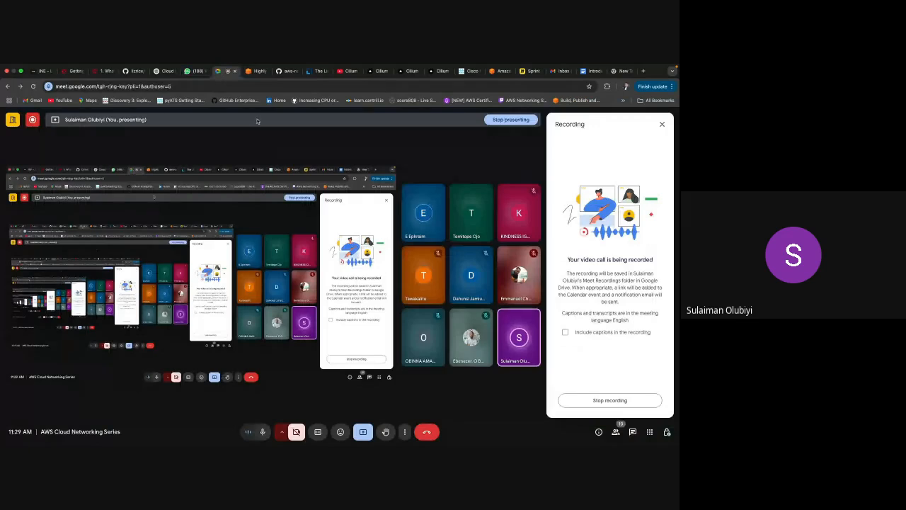
left_click(256, 71)
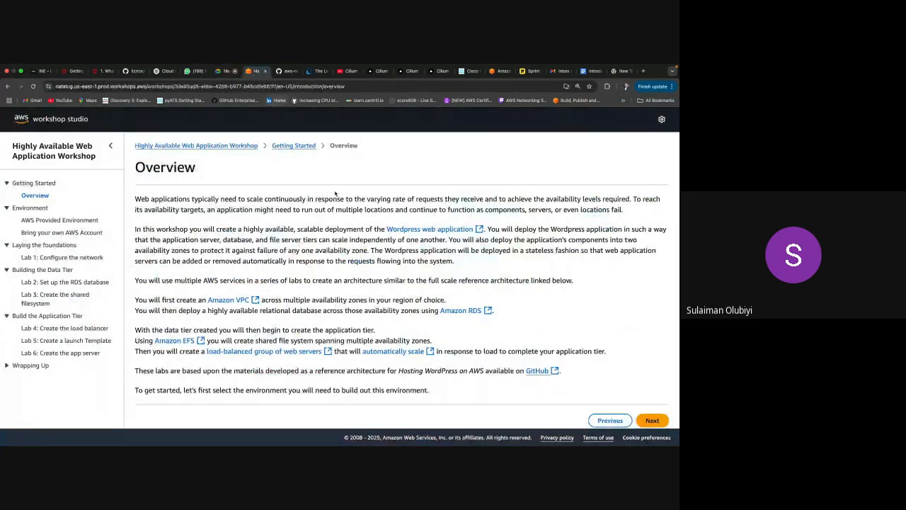
left_click(287, 71)
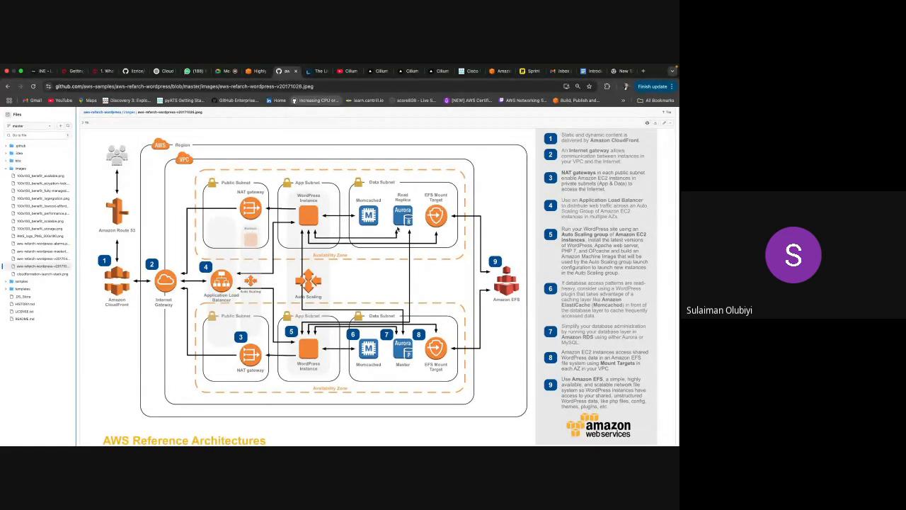
mouse_move(253, 66)
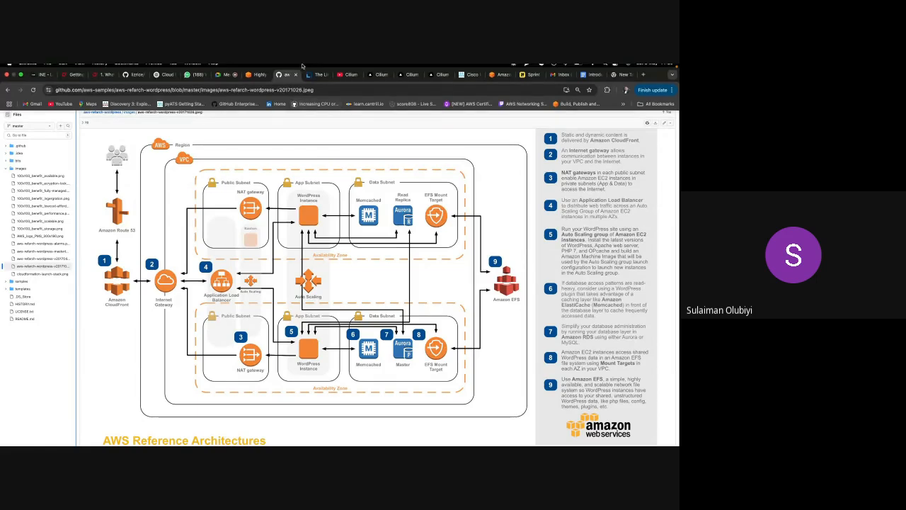
left_click(256, 80)
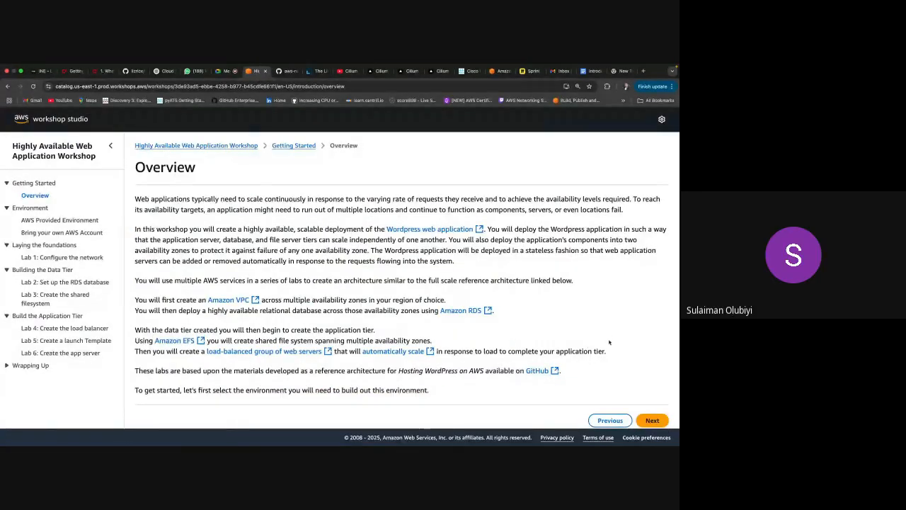
Go through the AWS Provided Environment and Laying the foundations pages to Lab 1: Configure the network.
left_click(654, 422)
left_click(657, 341)
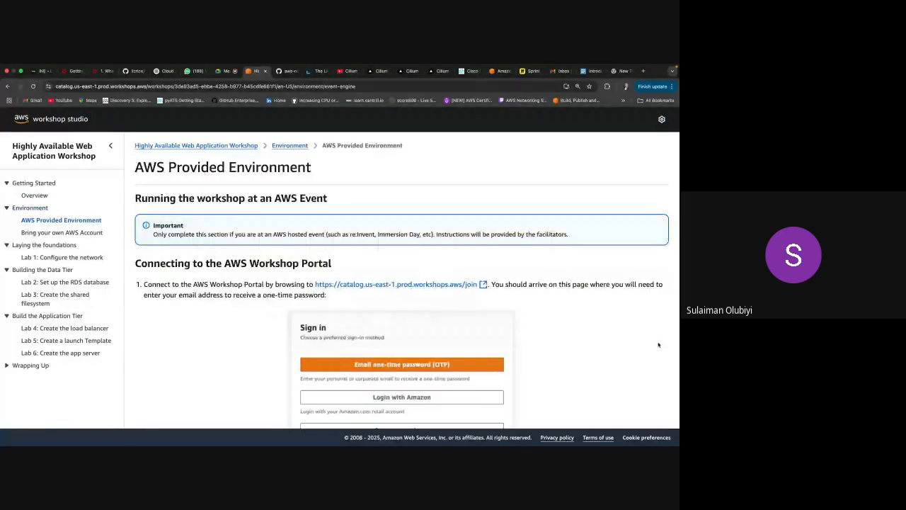
scroll(637, 354, "down", 2)
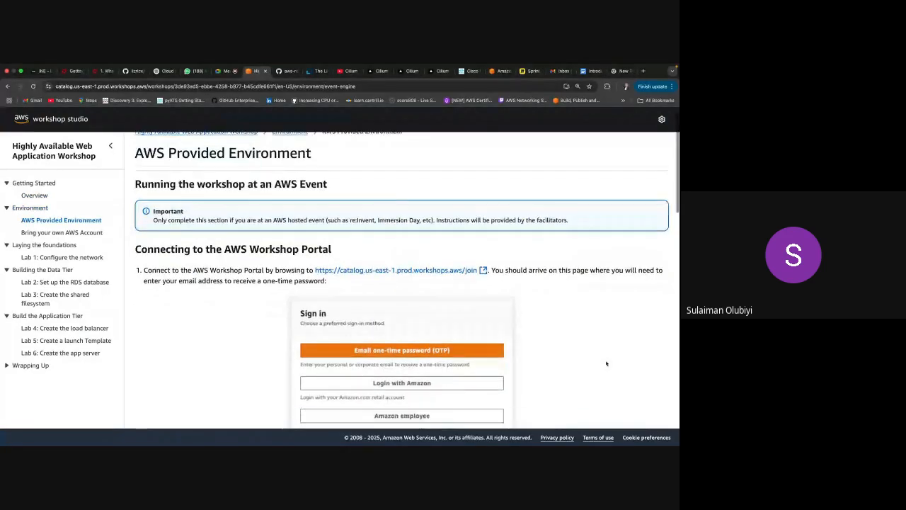
scroll(606, 363, "down", 5)
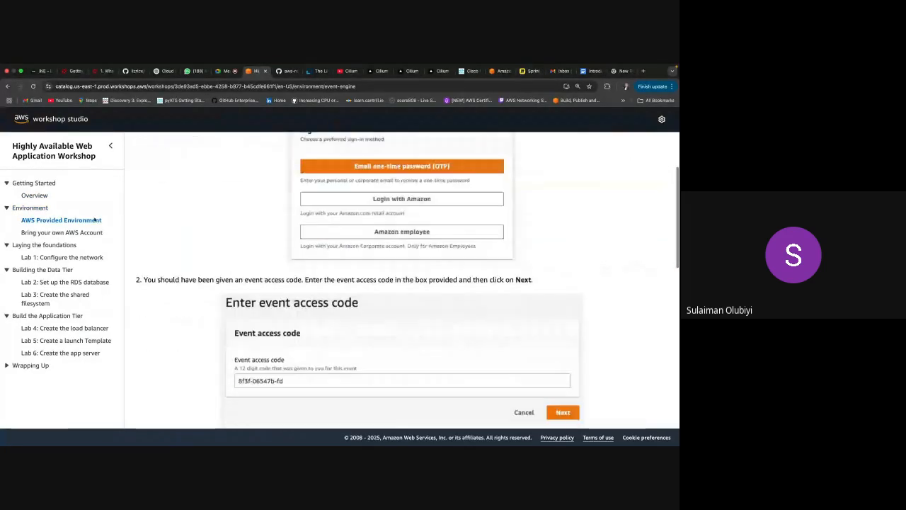
left_click(56, 247)
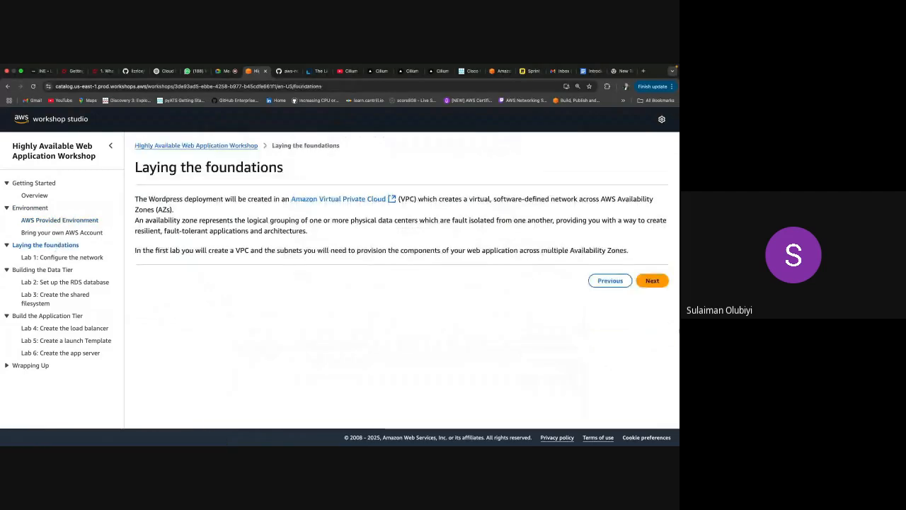
left_click(652, 281)
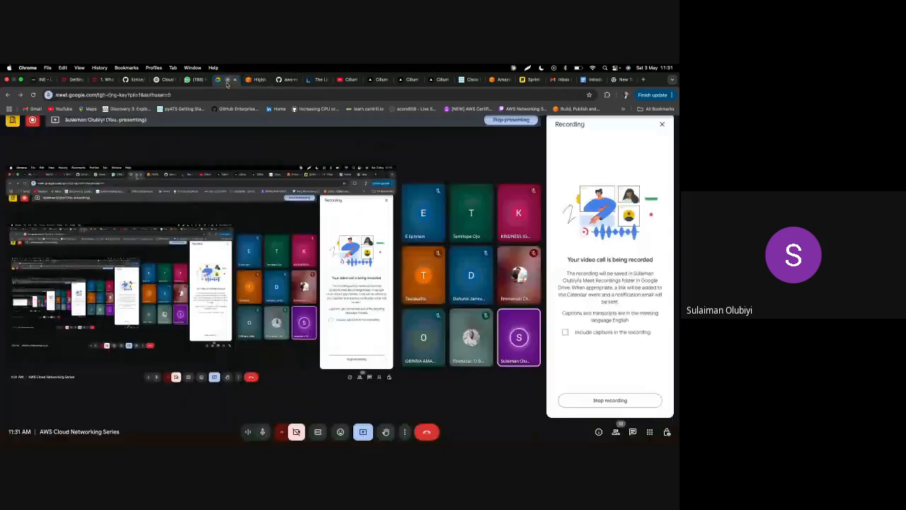
Examine the reference architecture diagram again and read Lab 1's instructions for creating the VPC and its DNS settings.
left_click(235, 80)
left_click(287, 80)
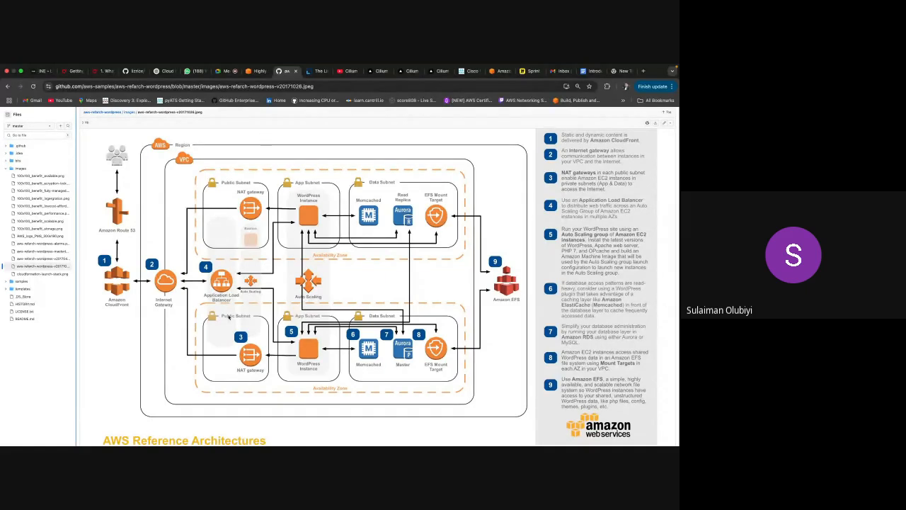
left_click(253, 71)
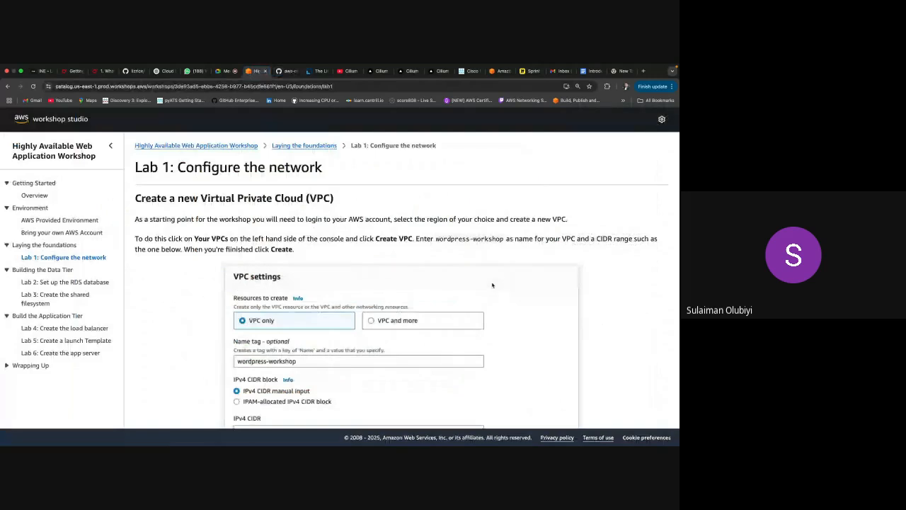
scroll(517, 284, "down", 1)
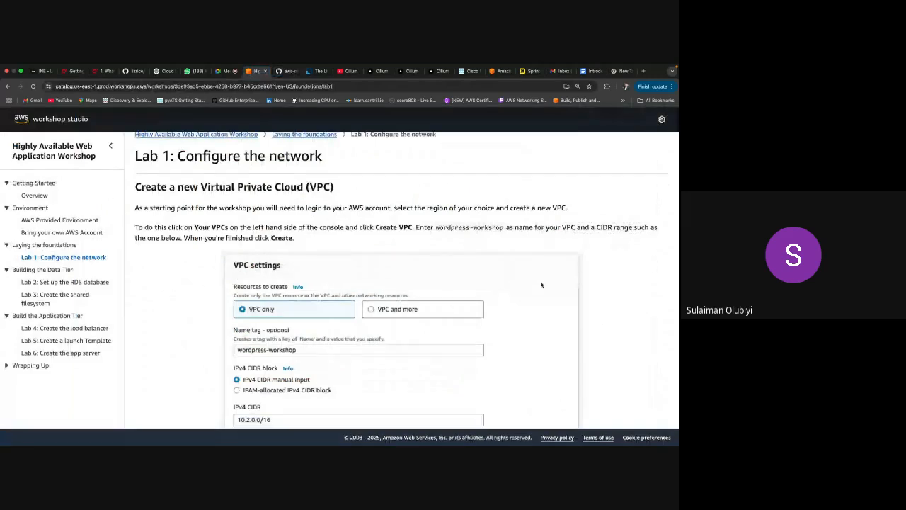
scroll(542, 285, "down", 5)
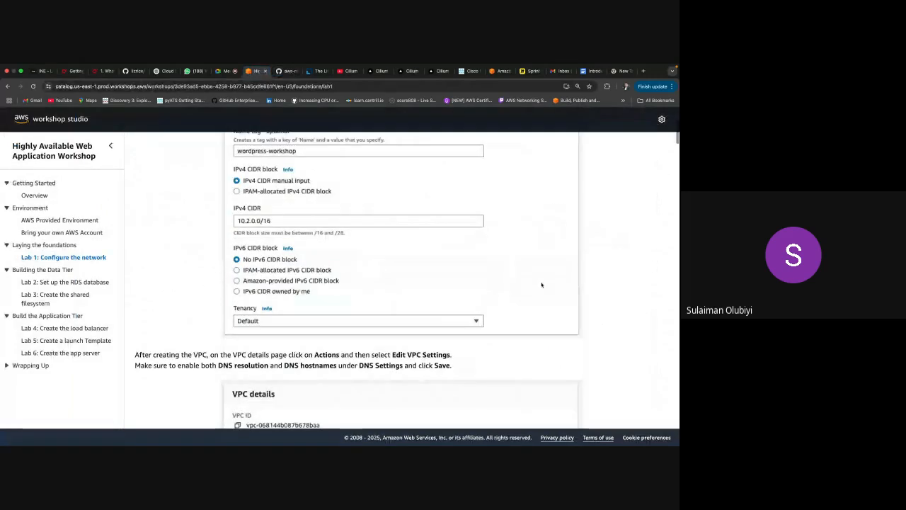
scroll(542, 285, "down", 2)
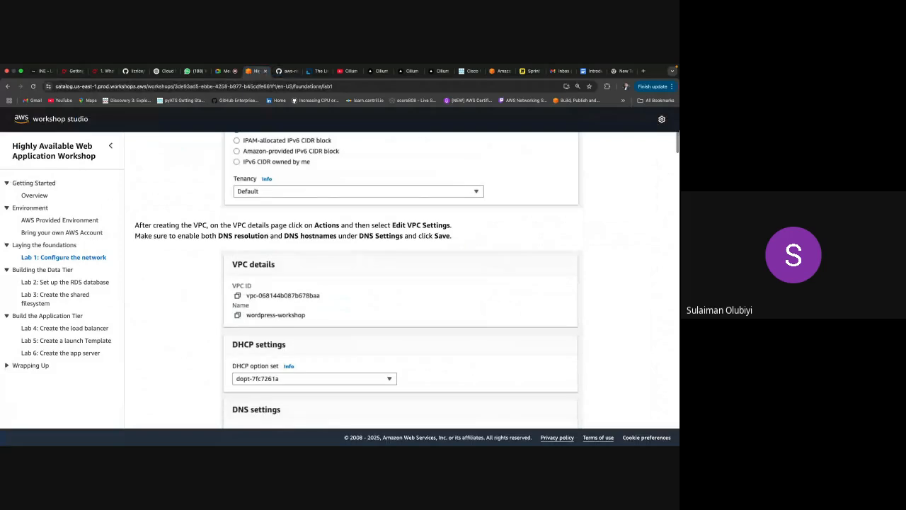
left_click_drag(676, 144, 677, 208)
Try to sign in to the AWS console with the saved IAM user credentials.
left_click(500, 71)
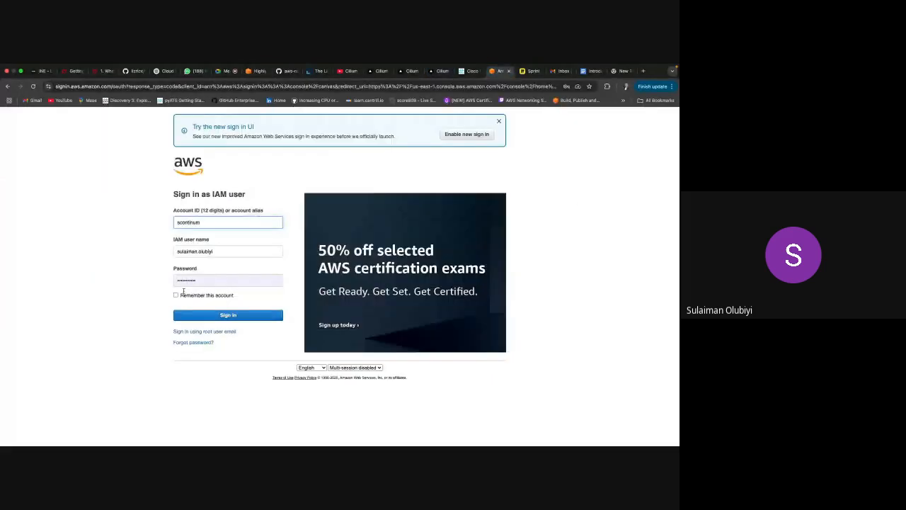
left_click(219, 252)
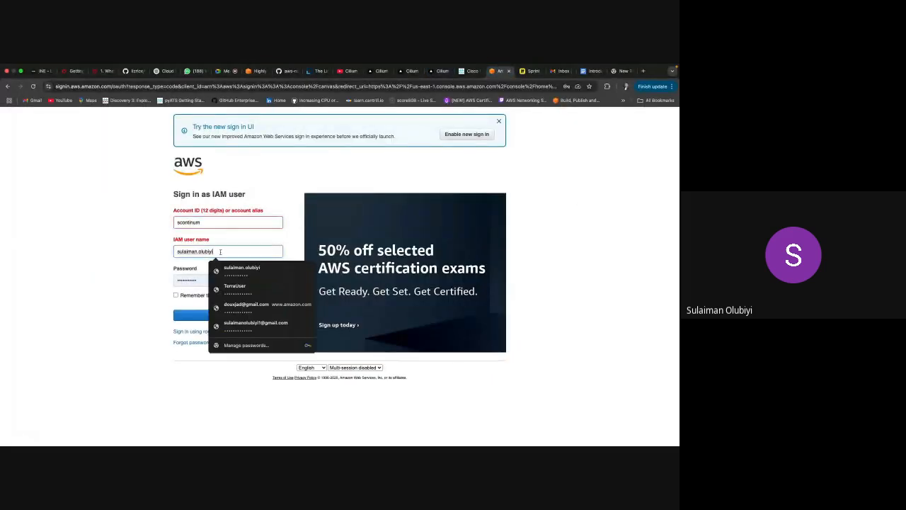
left_click(226, 269)
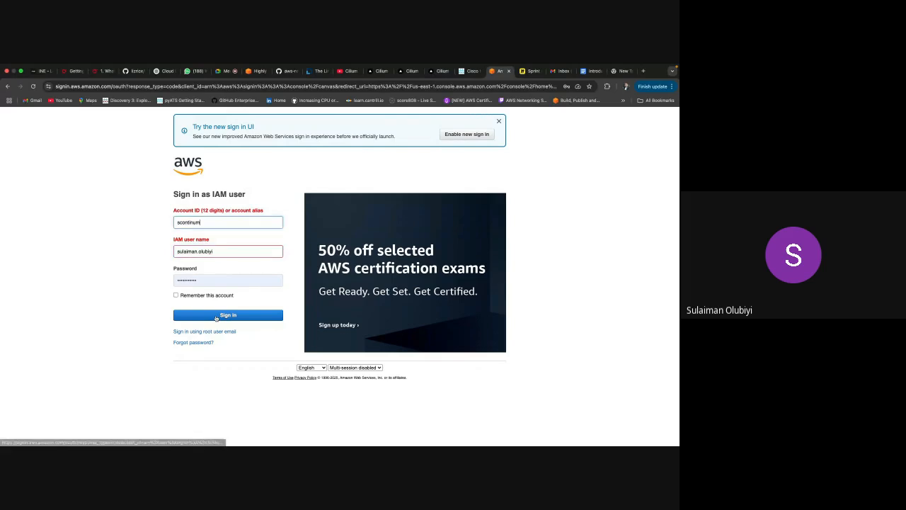
left_click(216, 317)
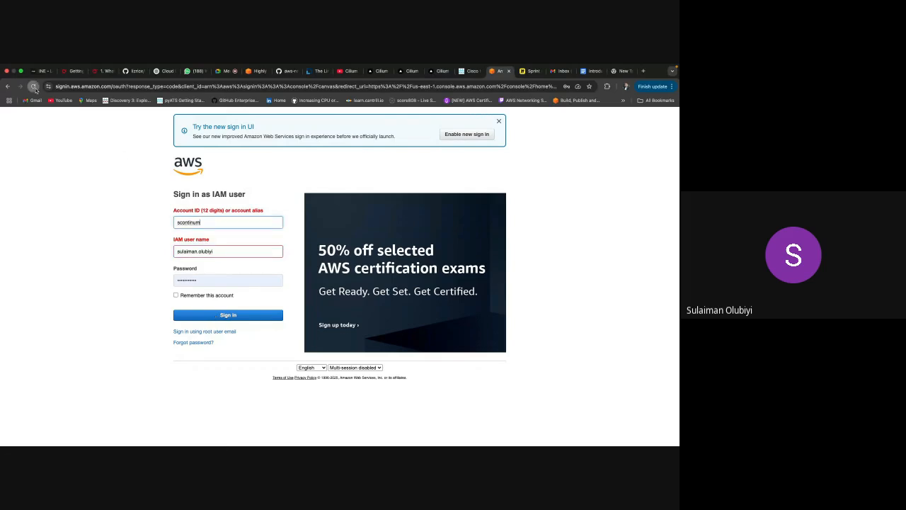
Reload the AWS sign-in page and sign in with the account alias, IAM user name, account password and MFA code.
left_click(33, 86)
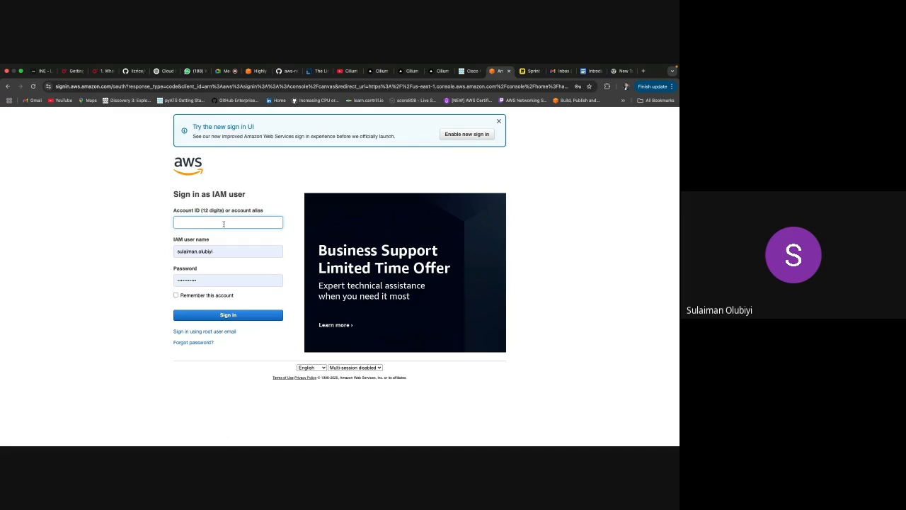
left_click(212, 225)
left_click(225, 242)
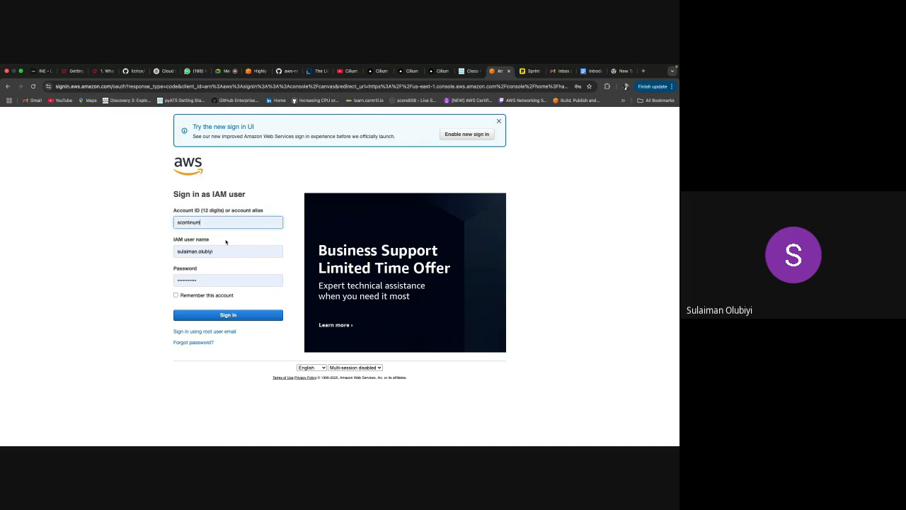
left_click(227, 315)
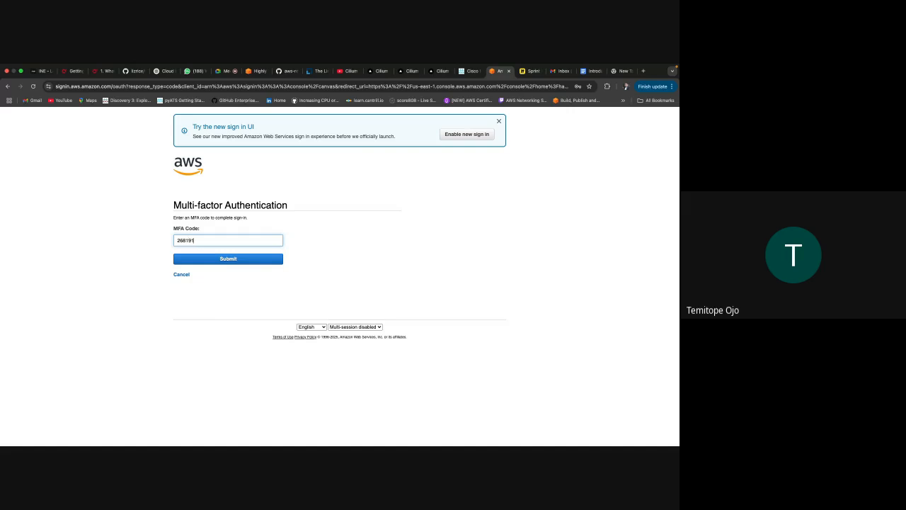
left_click(230, 259)
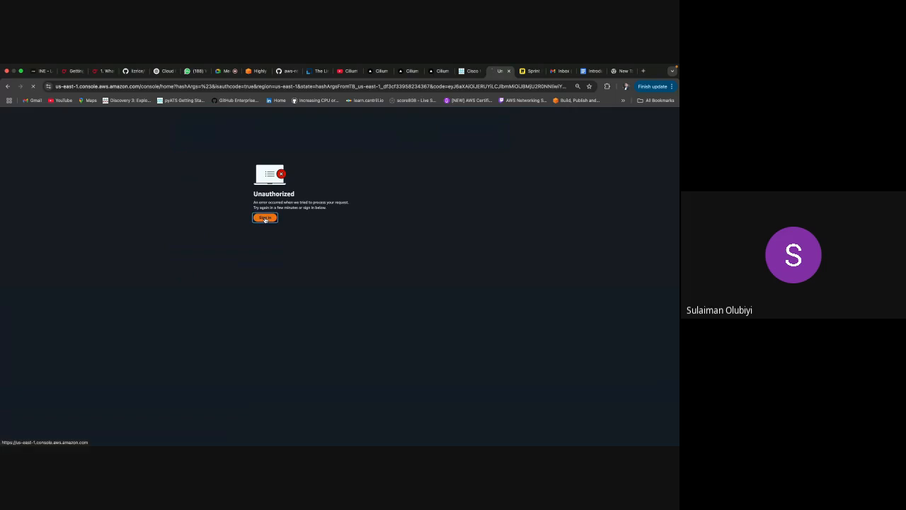
left_click(265, 218)
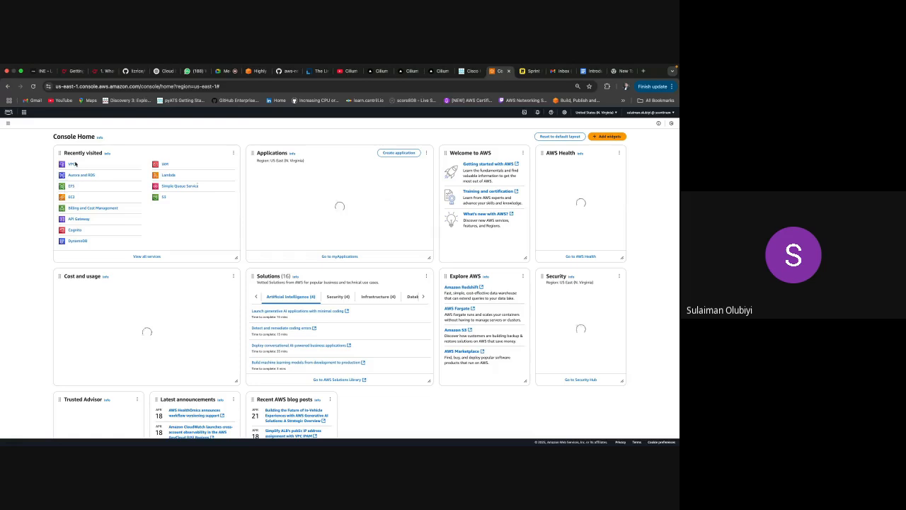
Switch the console region to Europe (Ireland), eu-west-1.
left_click(605, 113)
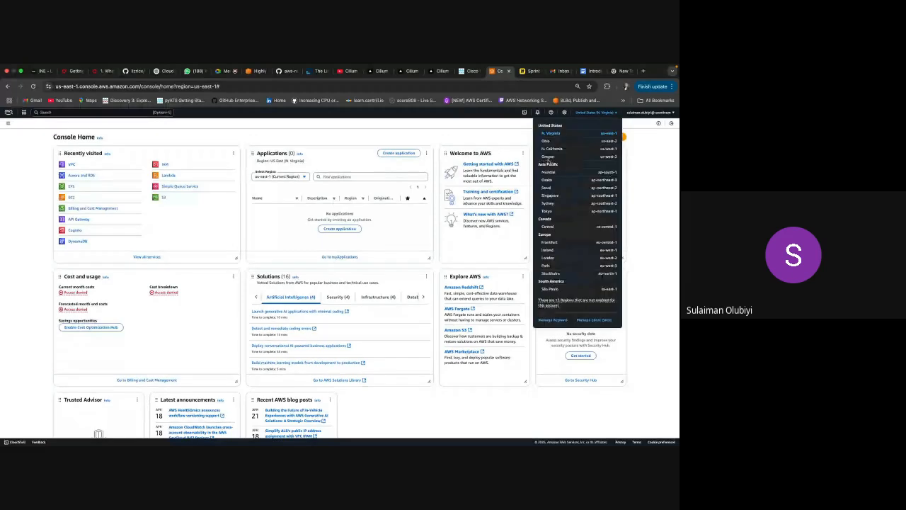
left_click(548, 250)
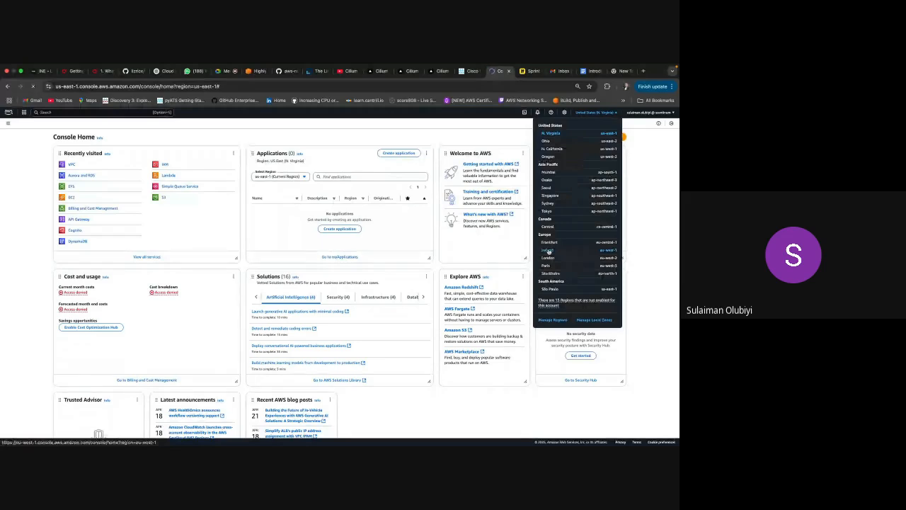
left_click(547, 250)
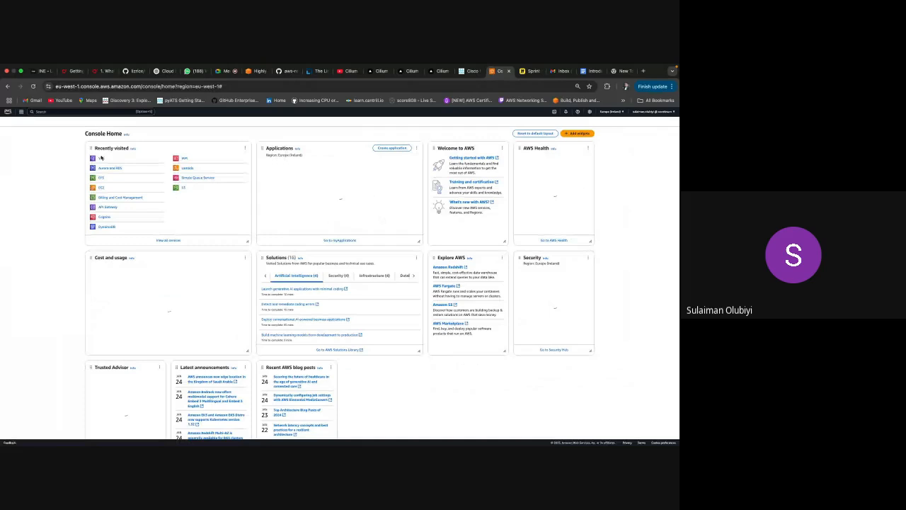
Open the list of VPCs in the VPC console and switch the region to N. Virginia (us-east-1).
left_click(101, 158)
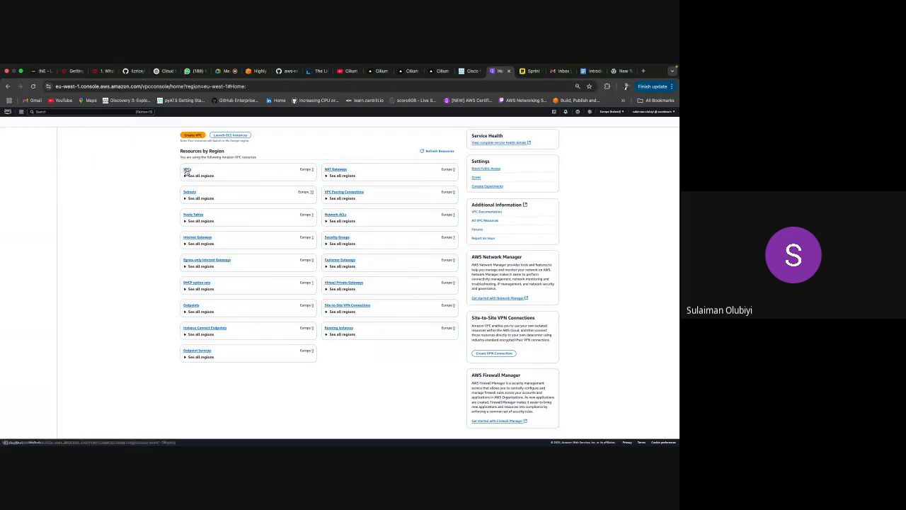
left_click(187, 170)
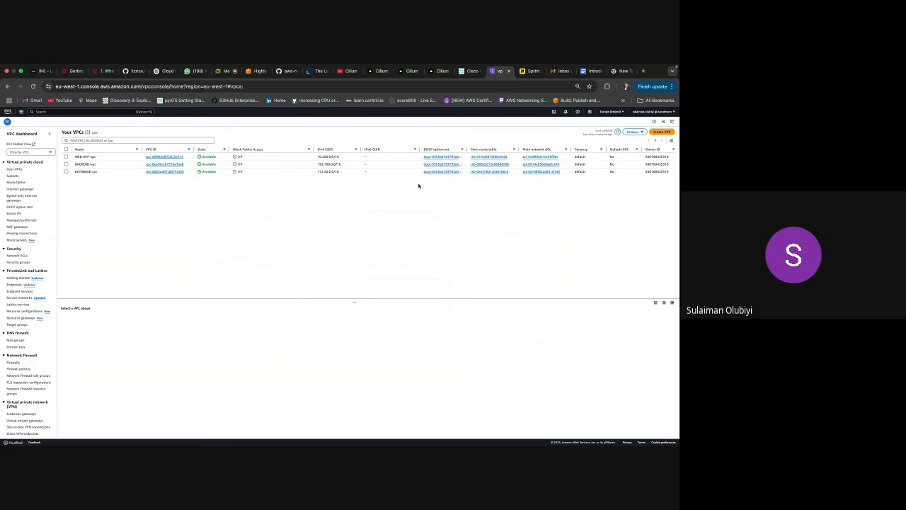
left_click(613, 111)
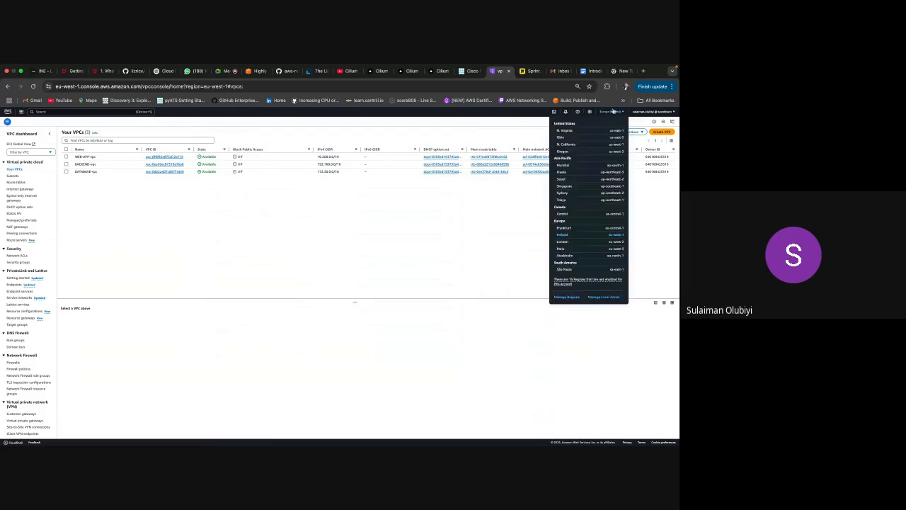
left_click(568, 131)
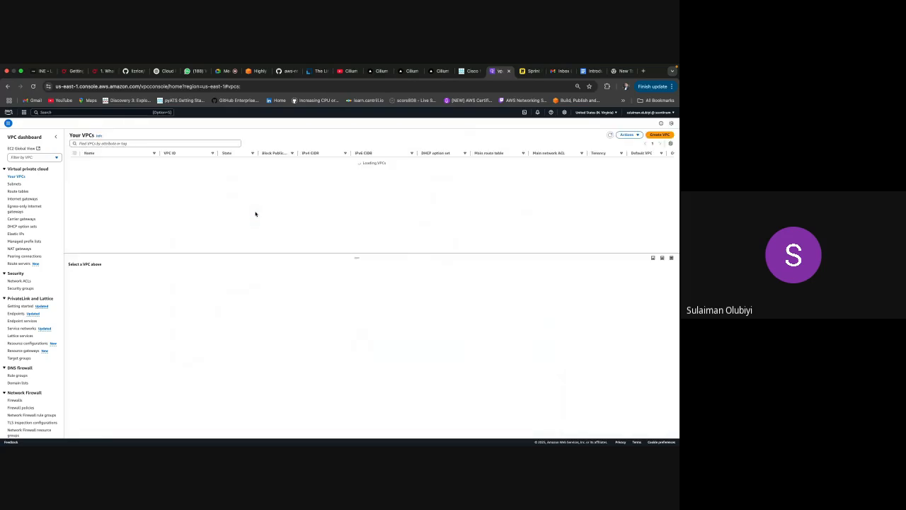
Enlarge the page zoom to 100% and select the wordpress-workshop VPC to show its details.
left_click(672, 87)
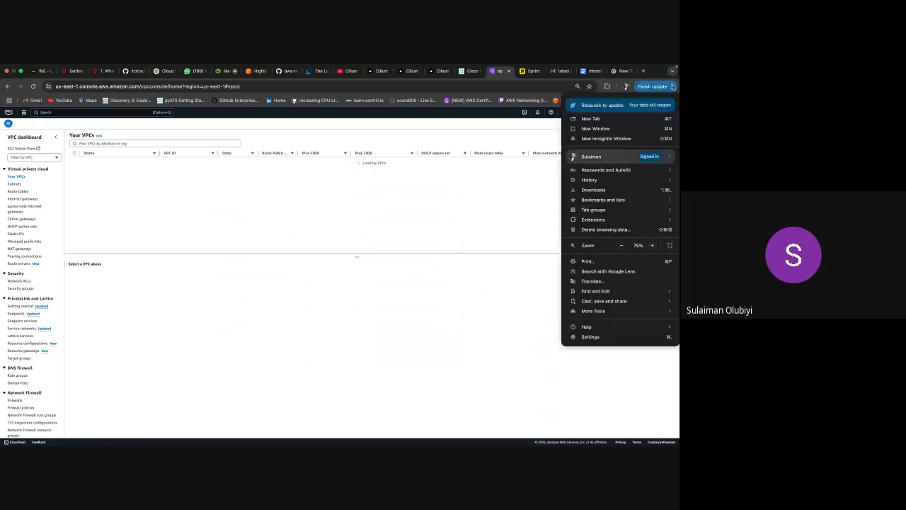
left_click(653, 245)
left_click(652, 245)
left_click(652, 245)
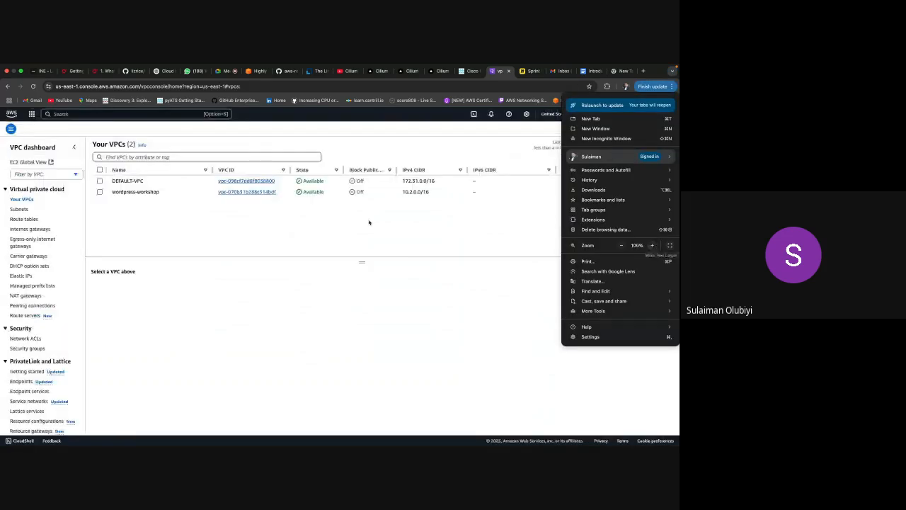
left_click(368, 223)
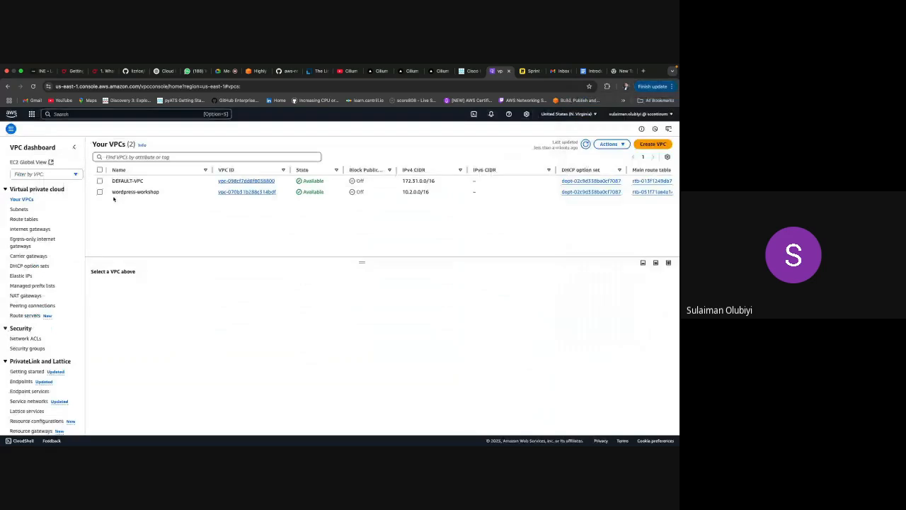
left_click(123, 193)
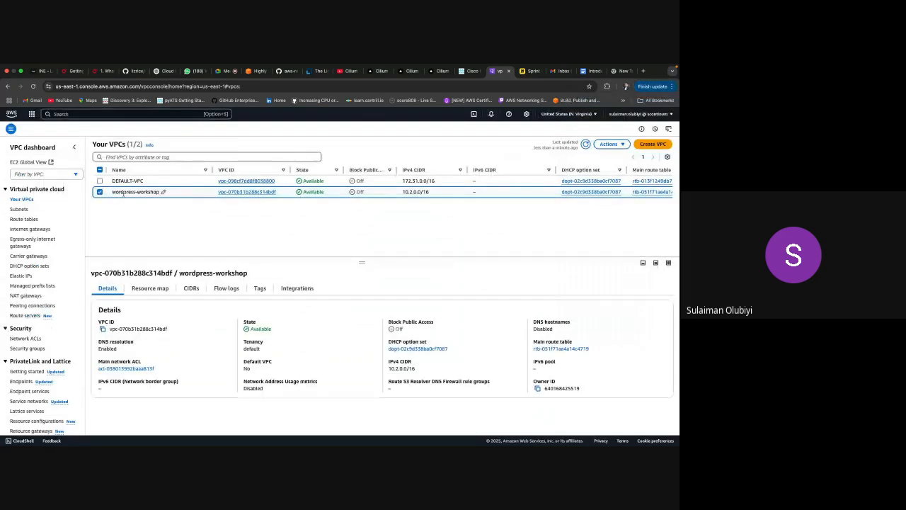
Examine the resource map of the wordpress-workshop VPC, including its subnets, route tables and network connections.
left_click(150, 289)
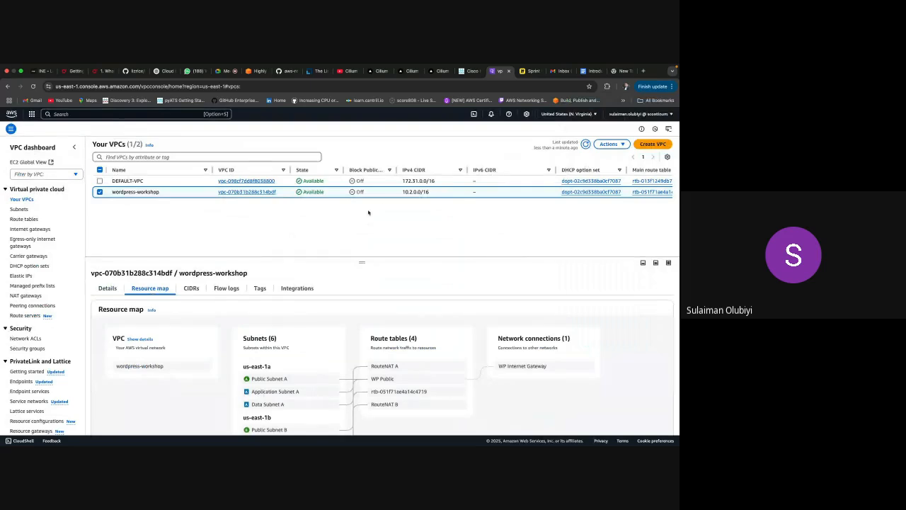
scroll(412, 273, "down", 1)
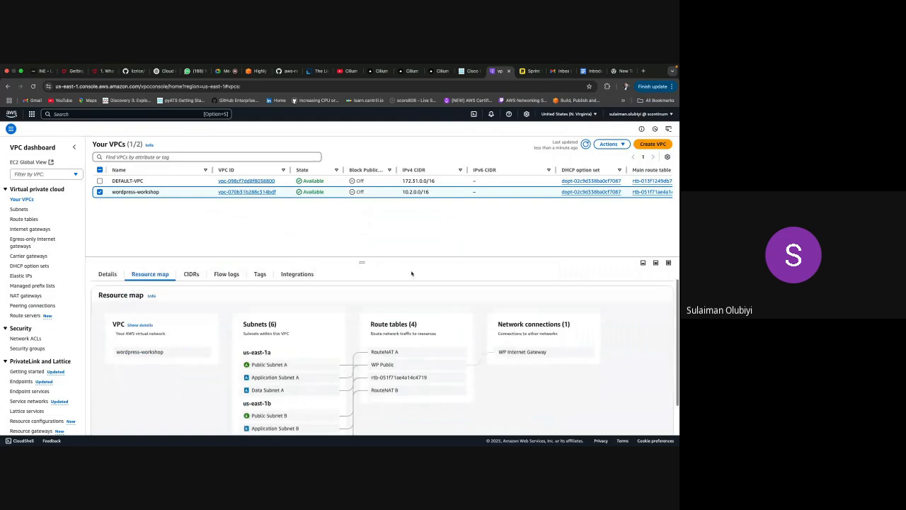
scroll(250, 303, "down", 3)
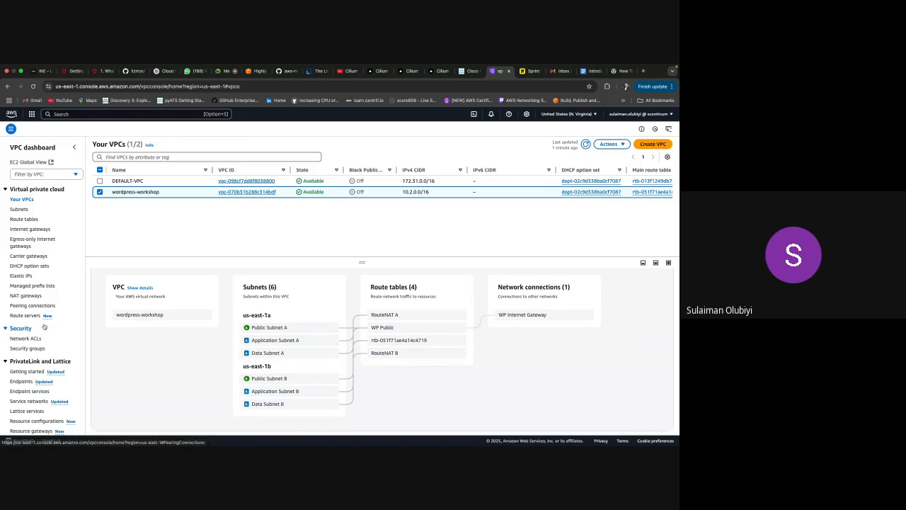
Start creating a NAT gateway in the VPC console and name it WP-Natgateway-A.
left_click(26, 295)
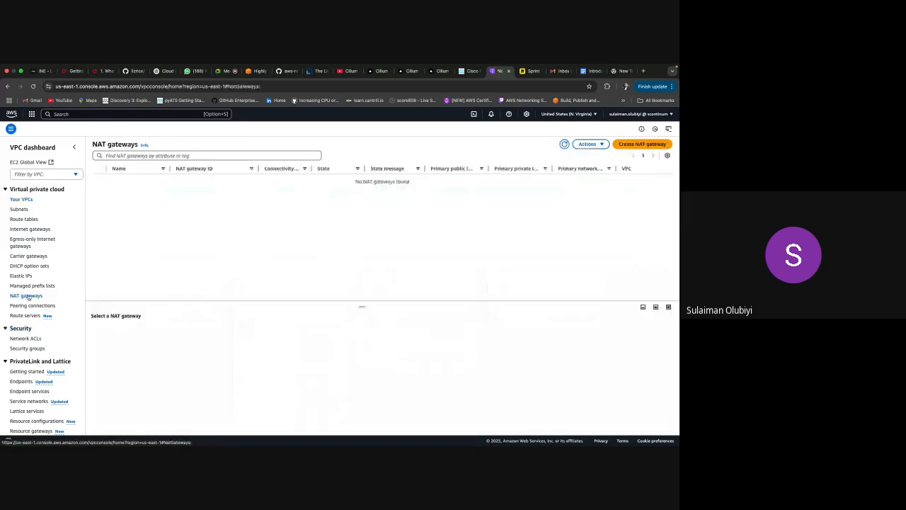
left_click(627, 145)
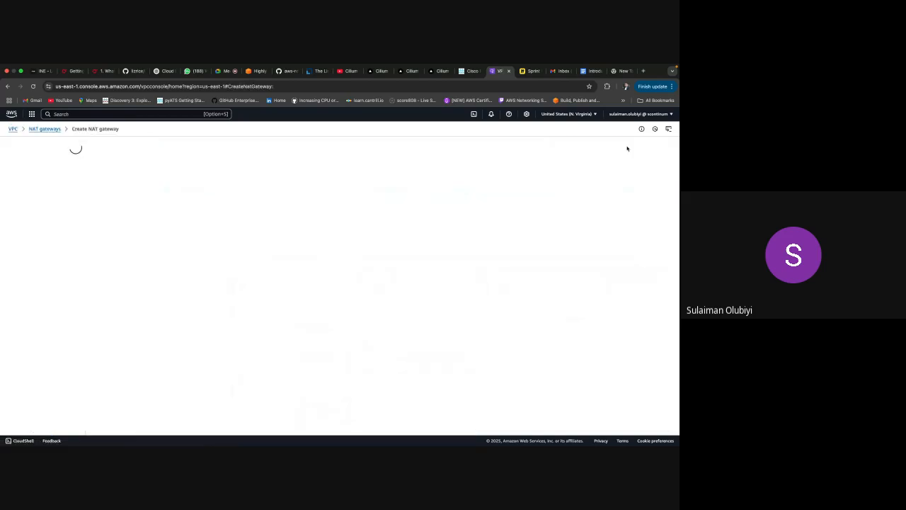
left_click(141, 198)
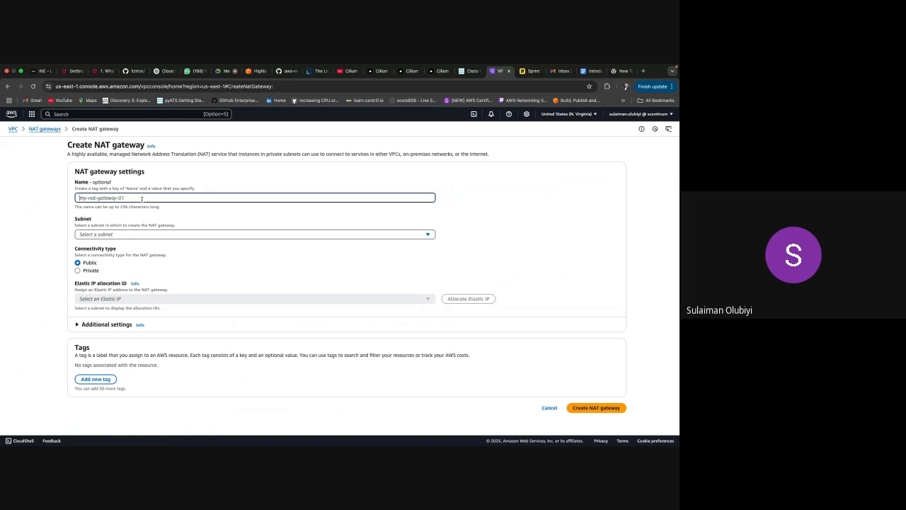
type("W")
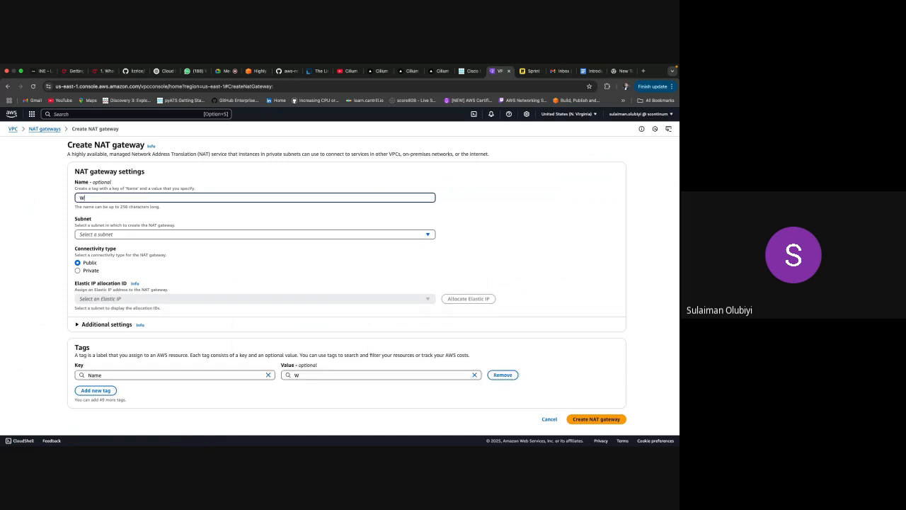
type("P-")
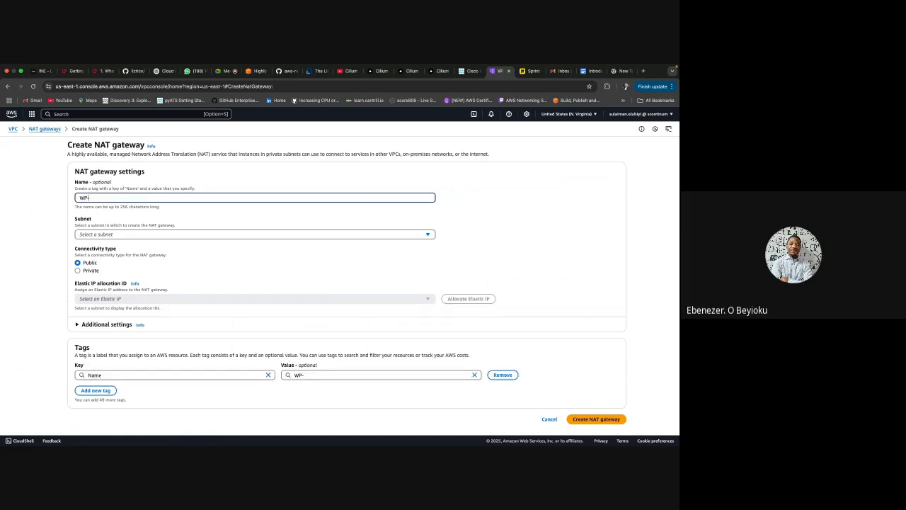
type("Natgateway-A")
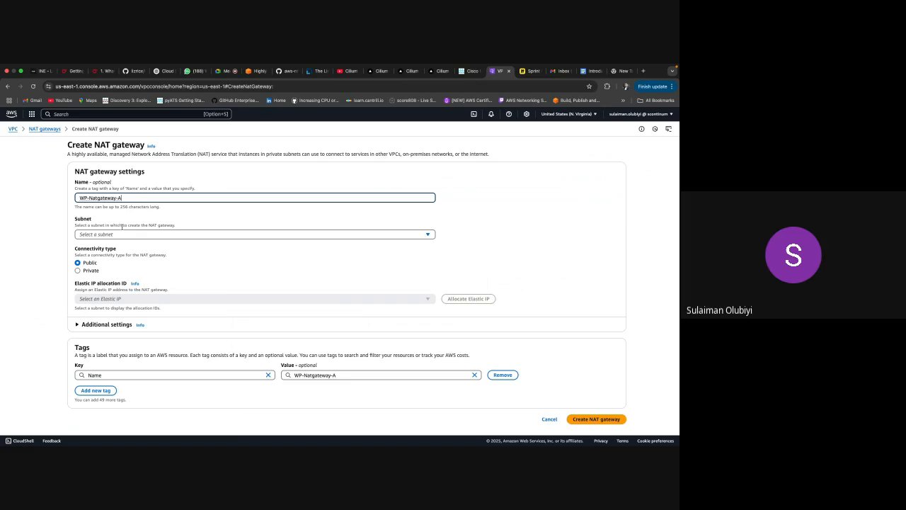
Place the NAT gateway in Public Subnet A, allocate an Elastic IP for it and create the gateway.
left_click(113, 233)
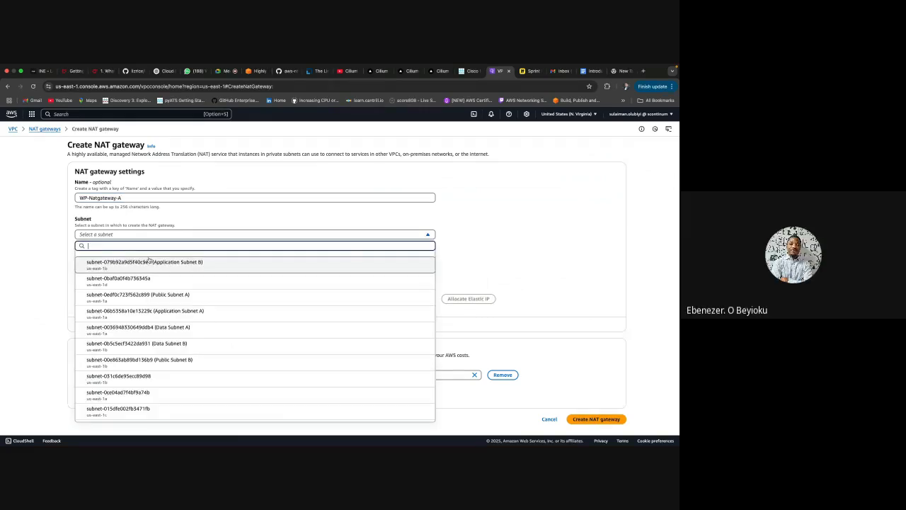
left_click(490, 183)
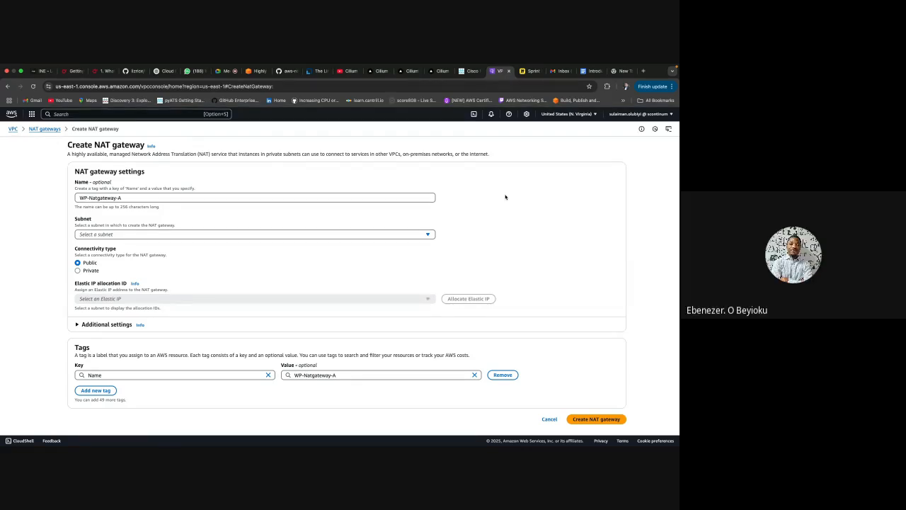
left_click(227, 236)
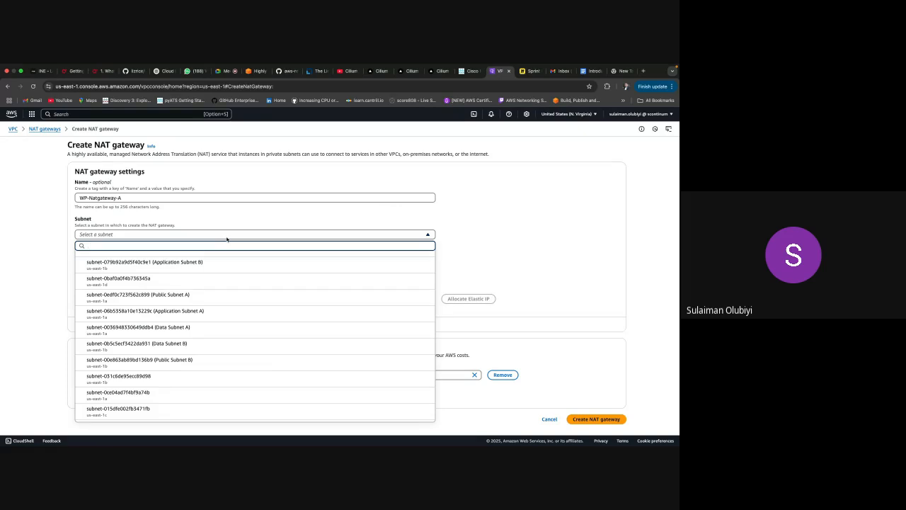
left_click(189, 299)
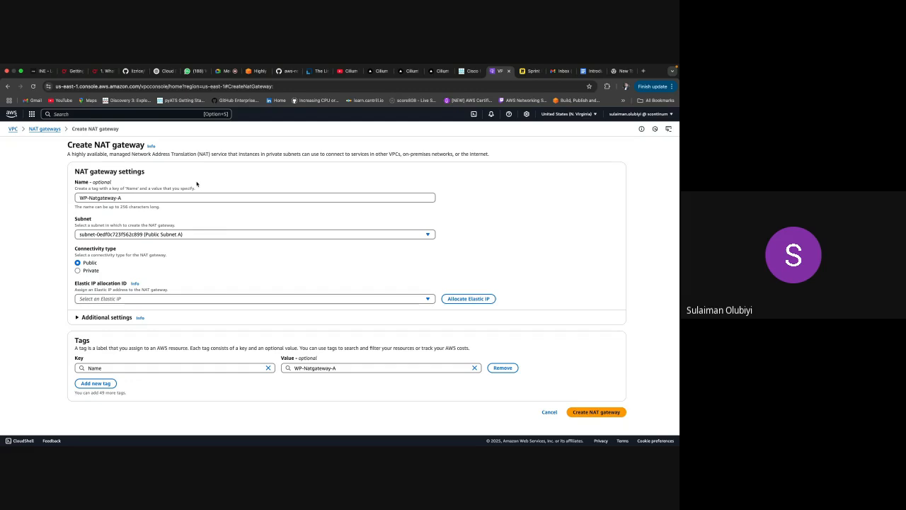
left_click(485, 299)
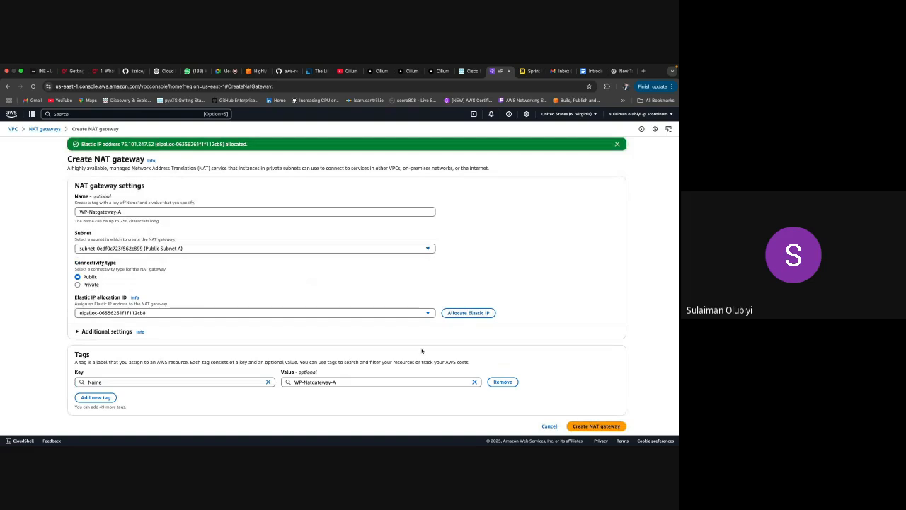
left_click(608, 427)
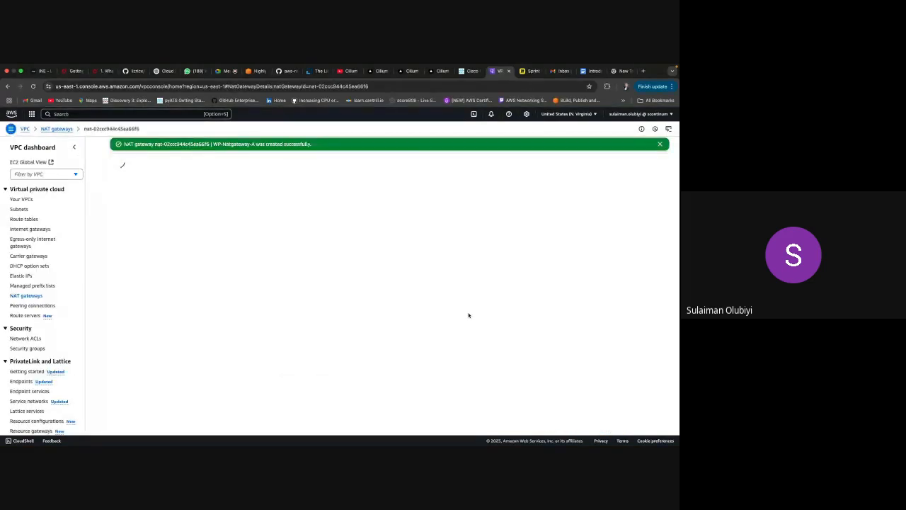
Start creating another NAT gateway and name it WP-Natgateway-B.
left_click(27, 295)
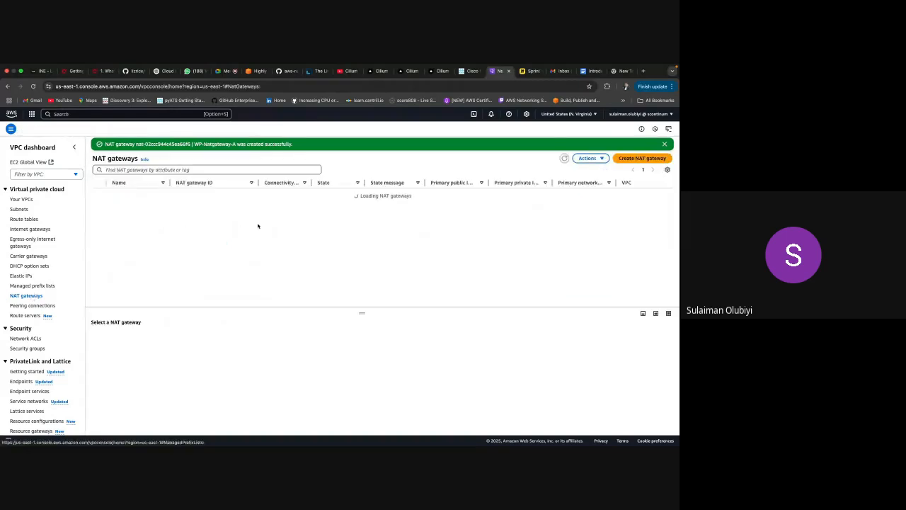
left_click(642, 158)
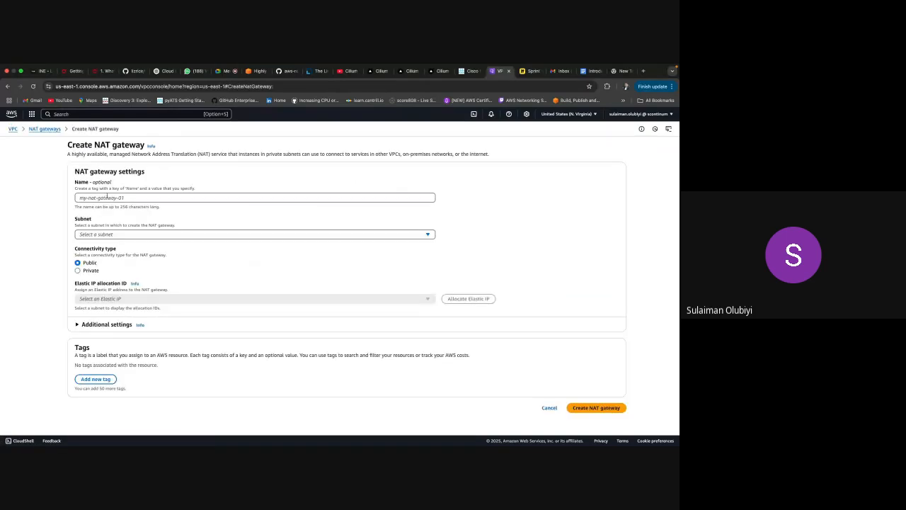
left_click(106, 198)
type("WP")
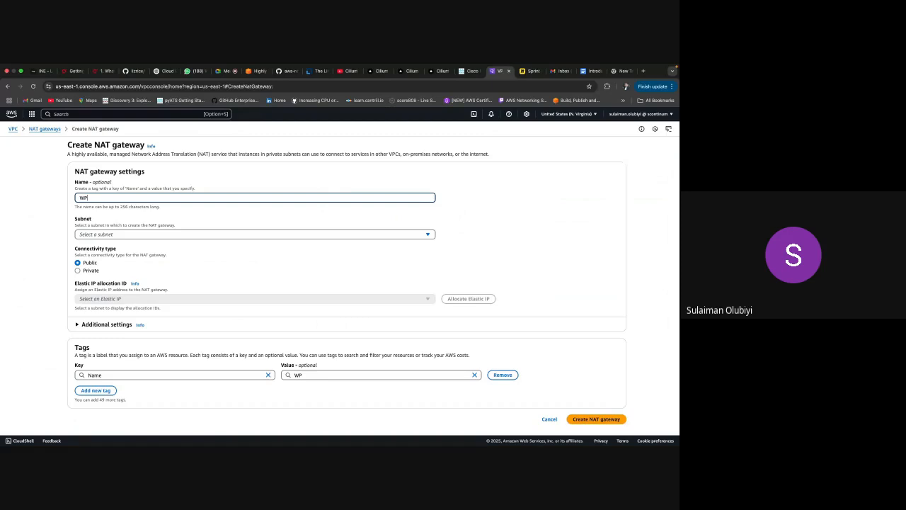
type("-Natgatew")
type("ay-B")
Assign WP-Natgateway-B to Public Subnet B, allocate a new Elastic IP and create the gateway.
left_click(151, 235)
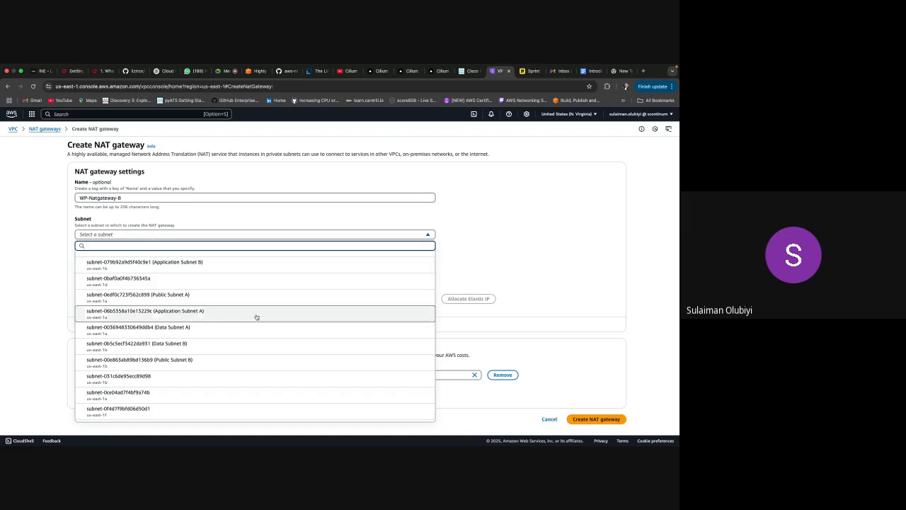
left_click(232, 365)
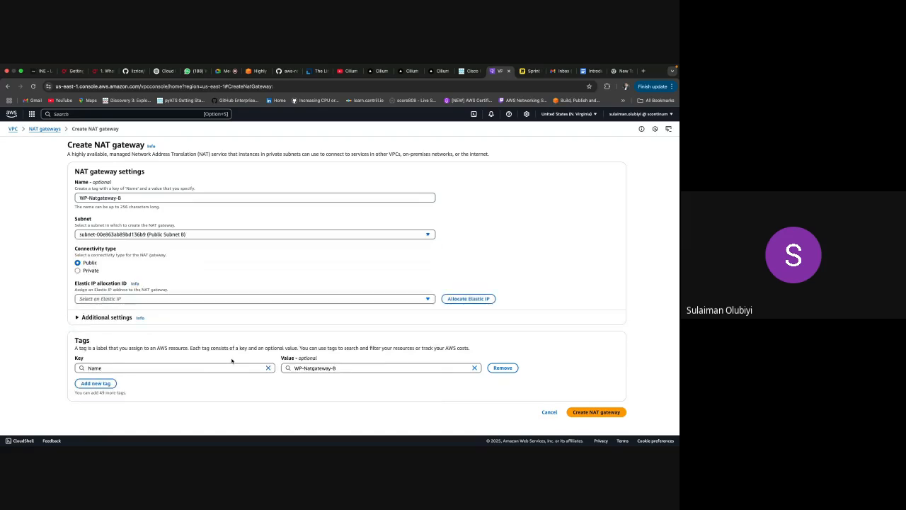
left_click(468, 298)
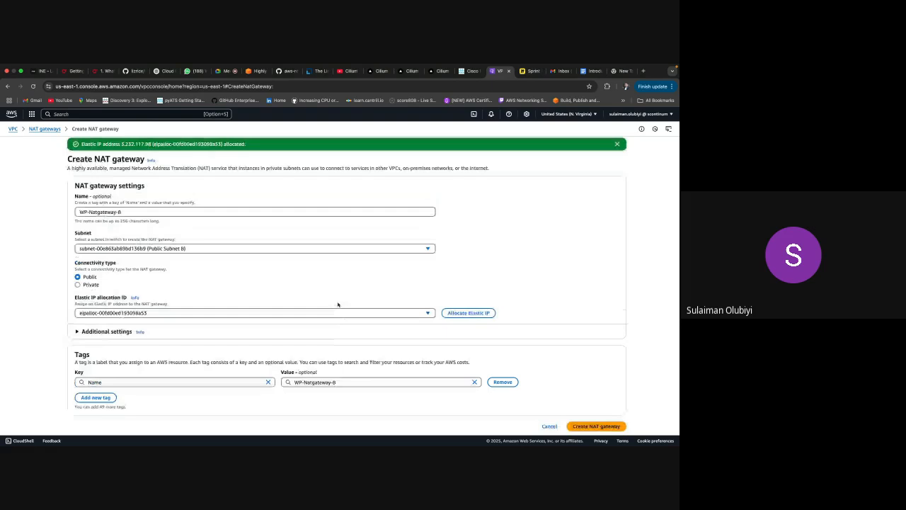
left_click(593, 426)
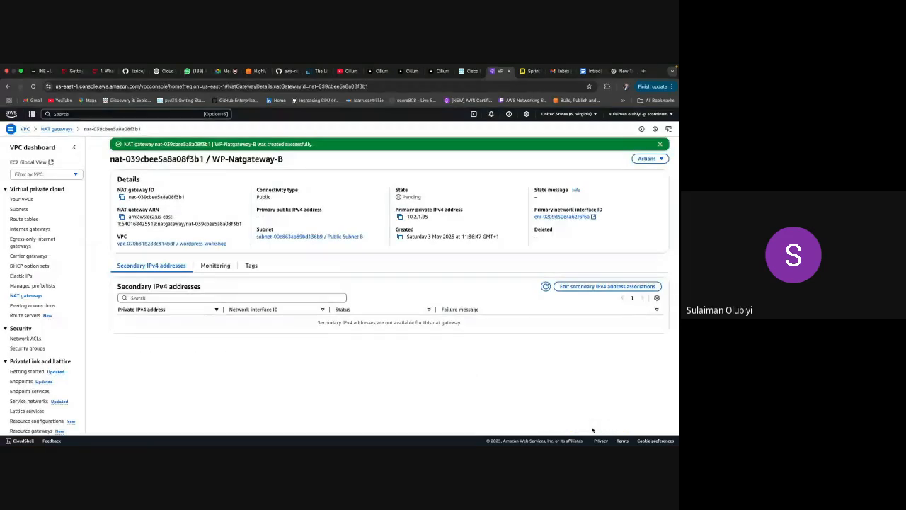
Check the routes and subnet associations of the WP Public route table.
left_click(24, 219)
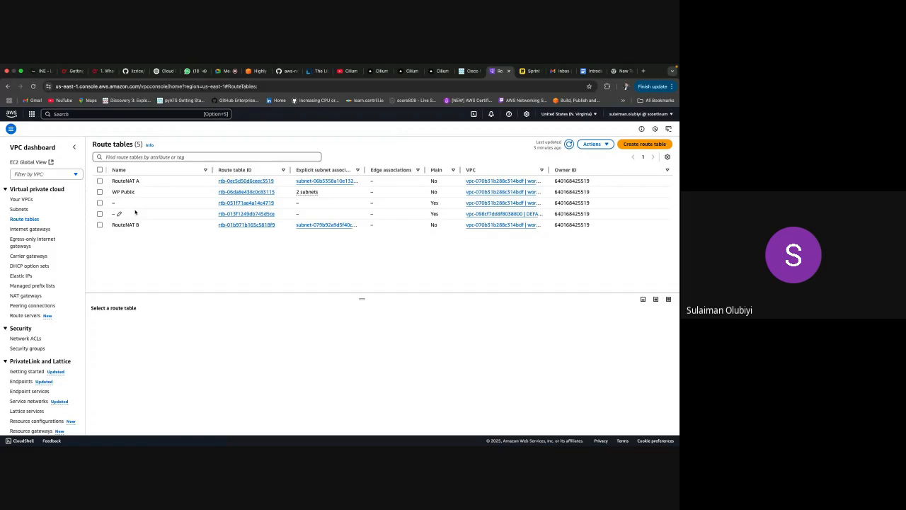
left_click(100, 192)
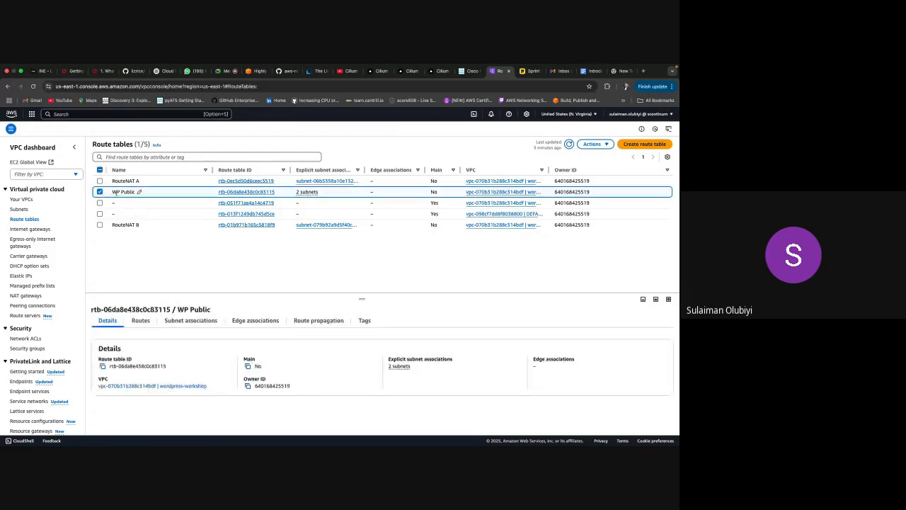
left_click(141, 321)
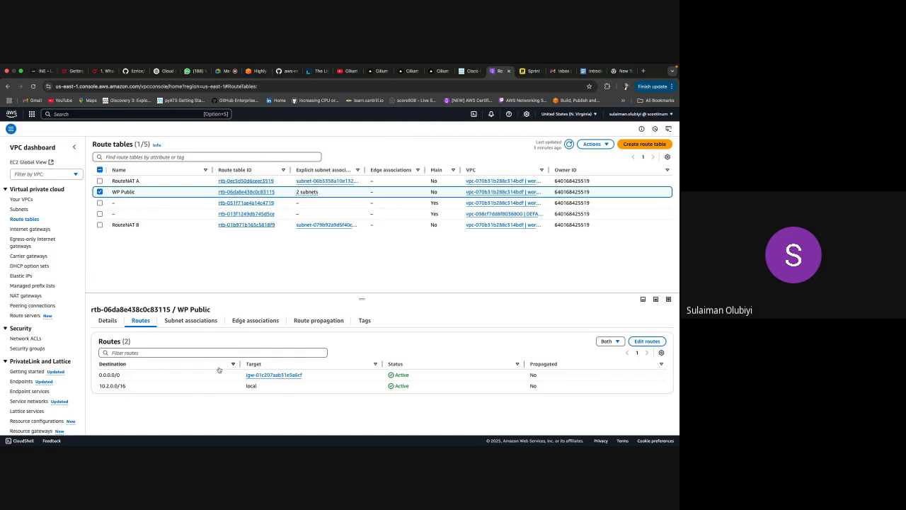
left_click(199, 323)
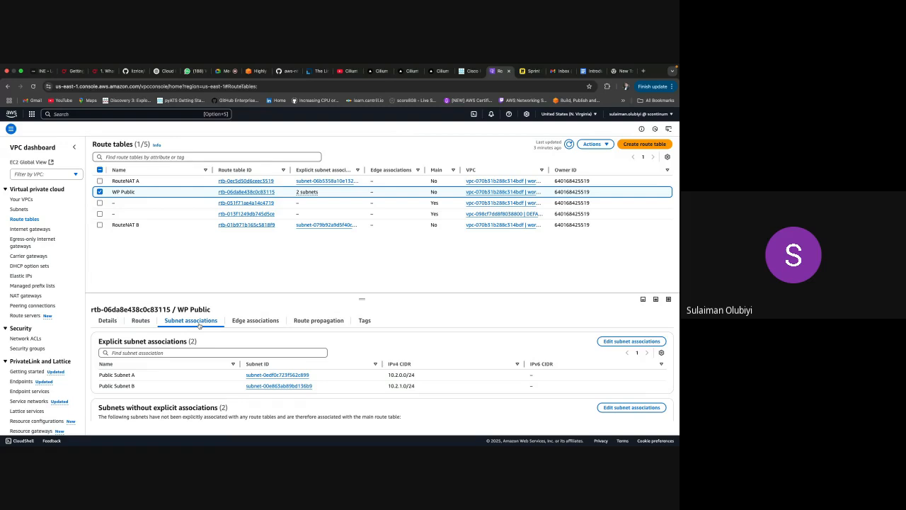
left_click(100, 191)
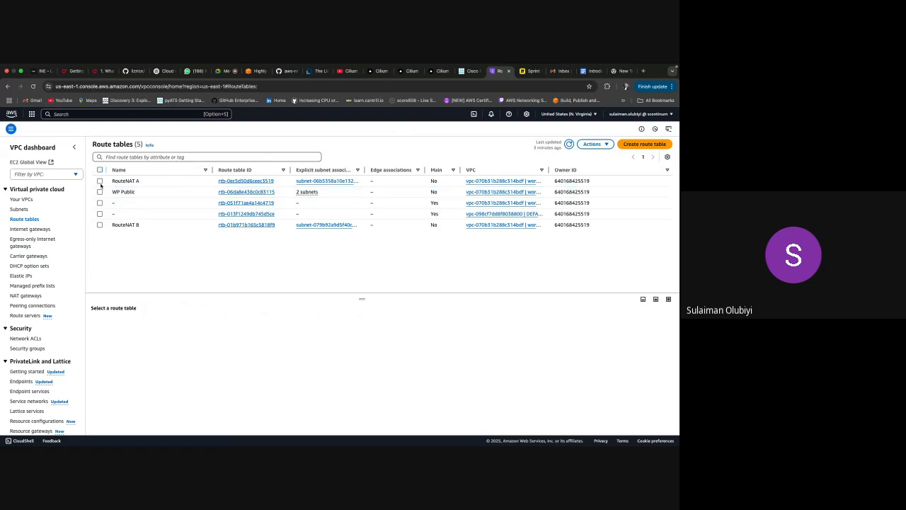
Open the routes of the RouteNAT A route table for editing and remove its 0.0.0.0/0 route.
left_click(100, 181)
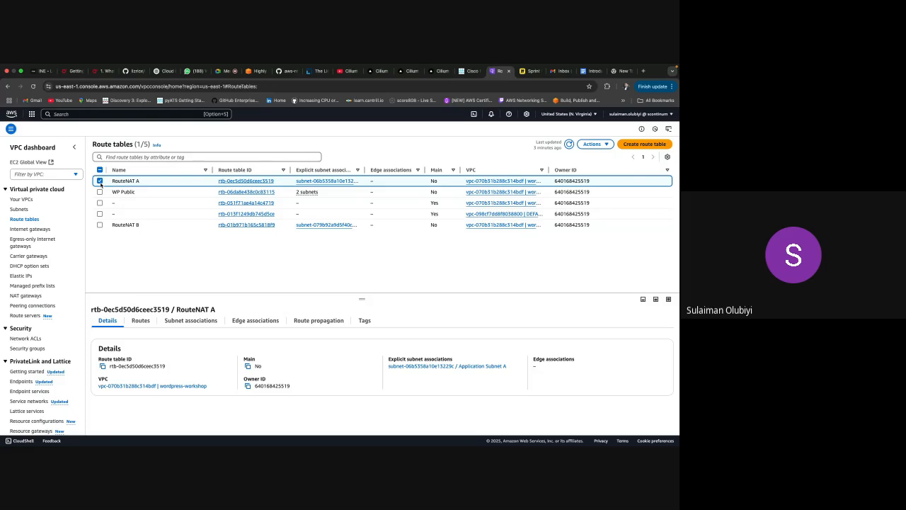
left_click(141, 321)
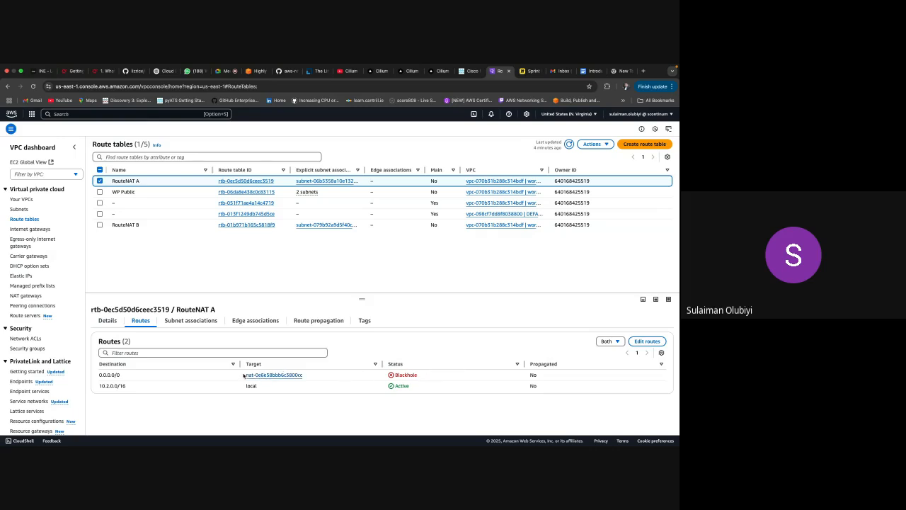
left_click(646, 341)
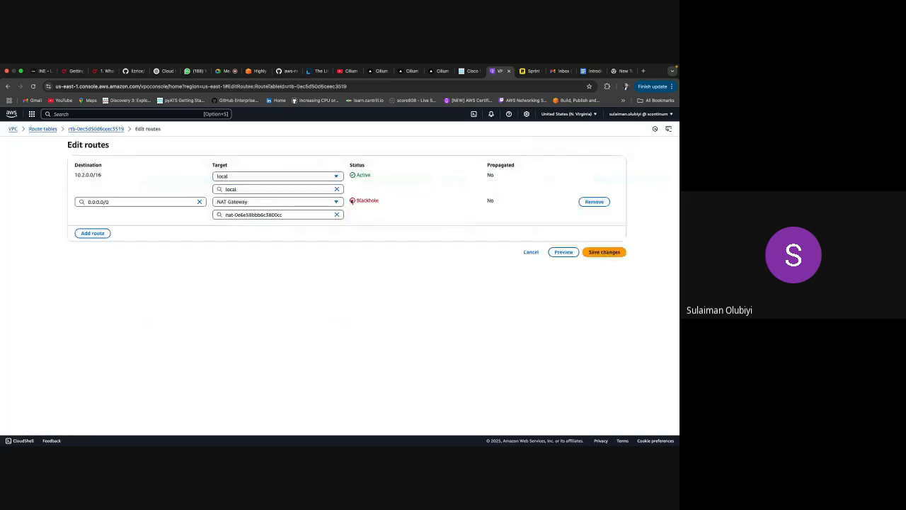
left_click(587, 202)
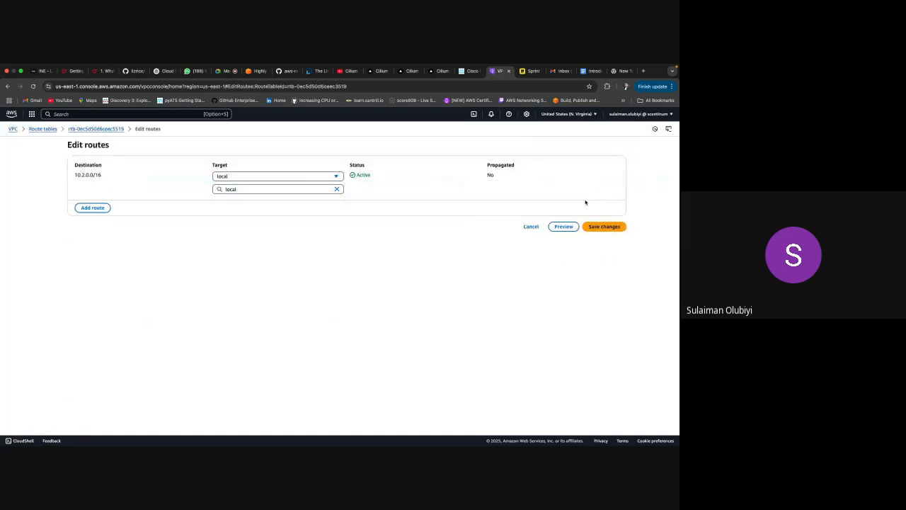
left_click(105, 207)
left_click(114, 203)
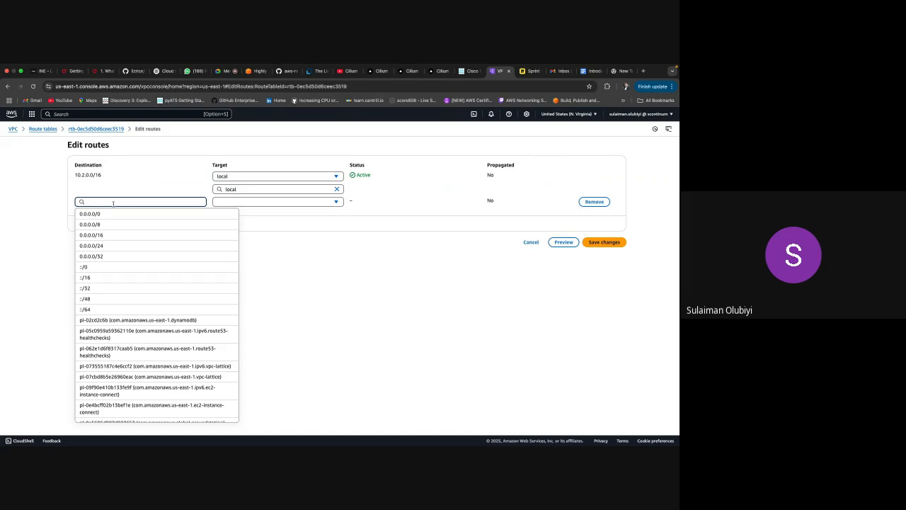
type("10.0")
key("BackSpace")
key("BackSpace")
key("BackSpace")
key("BackSpace")
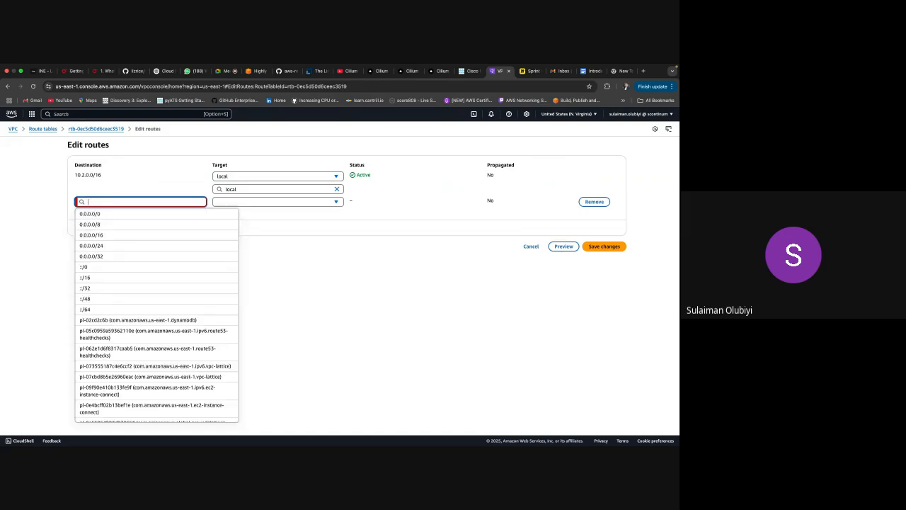
left_click(106, 213)
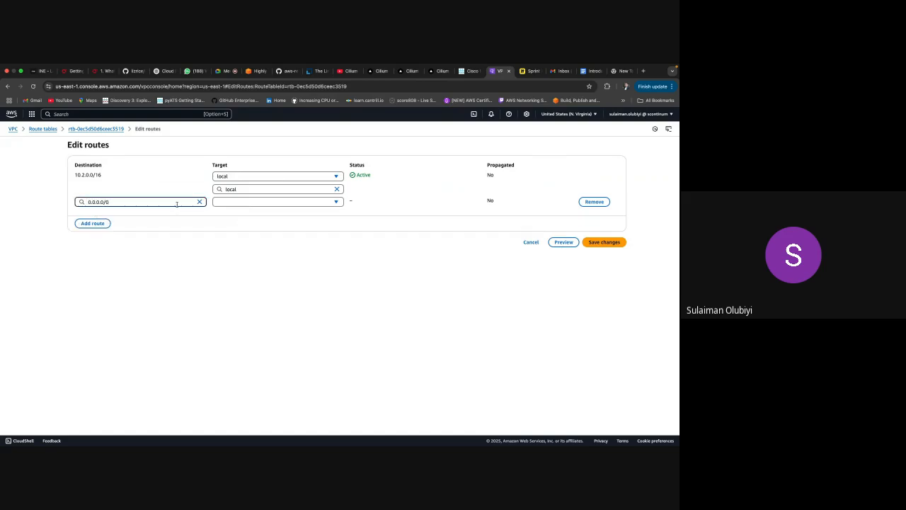
left_click(254, 204)
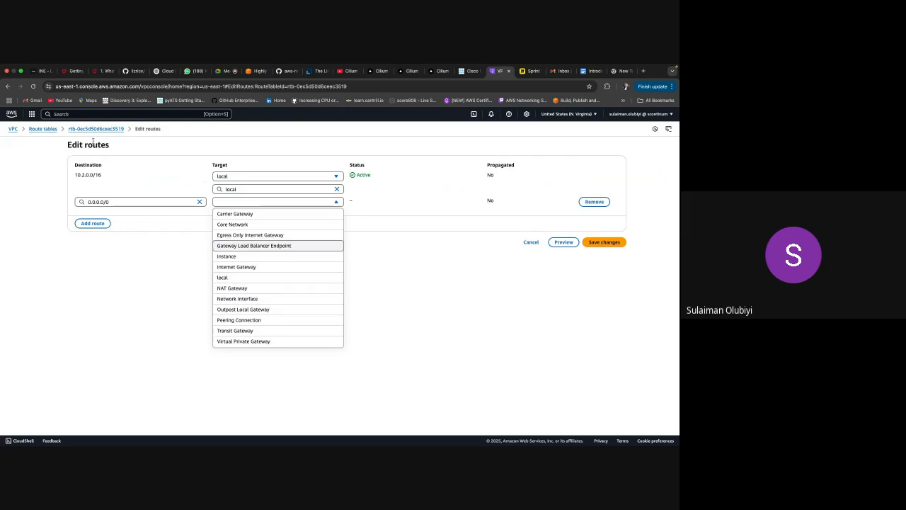
left_click(44, 128)
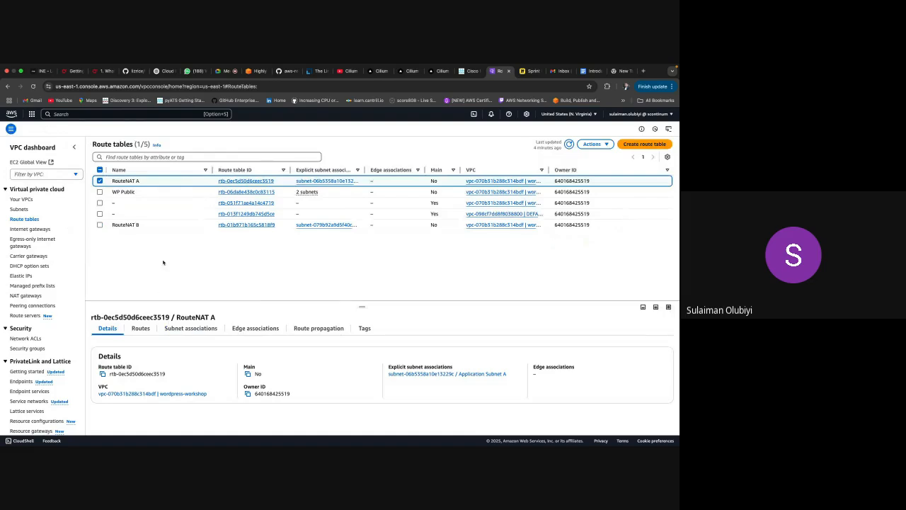
Reopen the routes of the RouteNAT A route table for editing and remove its 0.0.0.0/0 route.
left_click(142, 329)
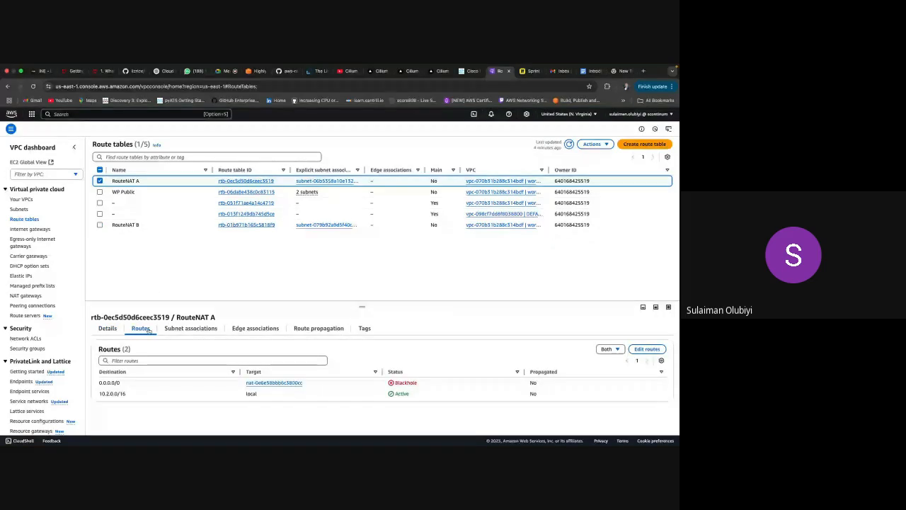
left_click(646, 349)
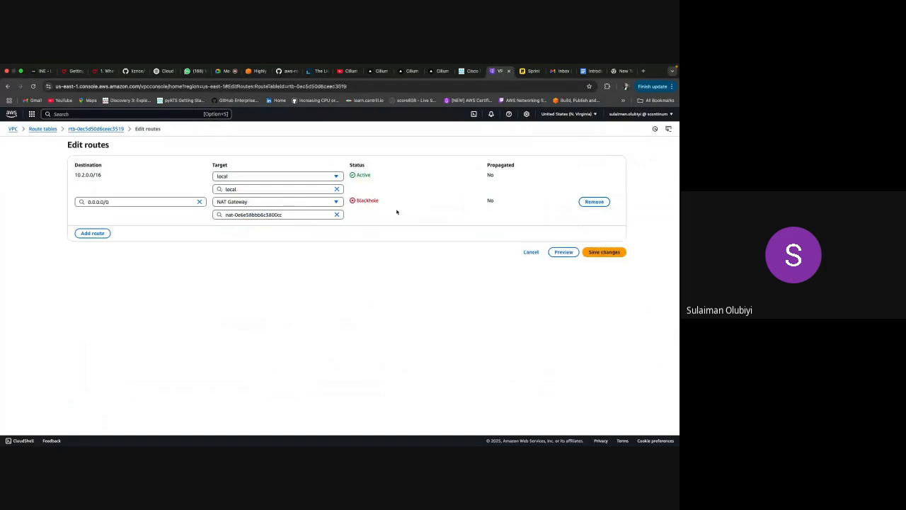
left_click(595, 203)
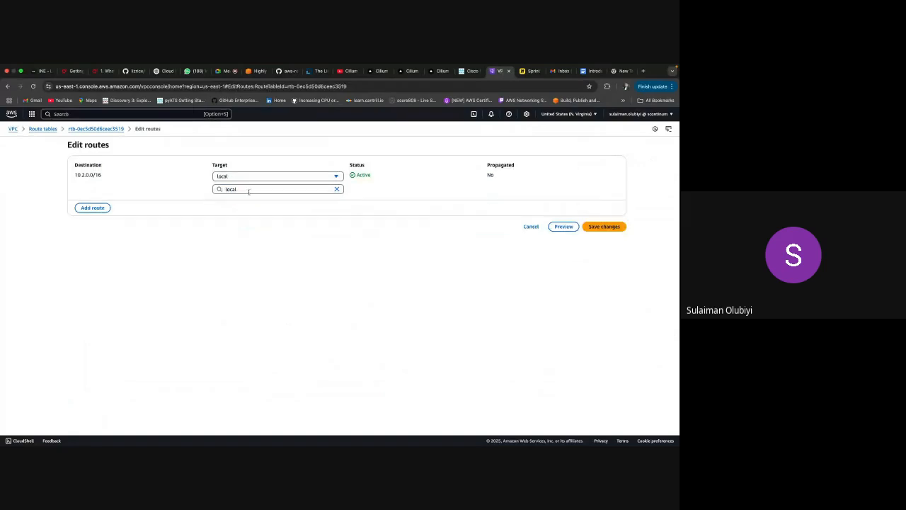
Add a 0.0.0.0/0 route to RouteNAT A targeting the NAT gateway WP-Natgateway-A and save the changes.
left_click(92, 207)
left_click(100, 203)
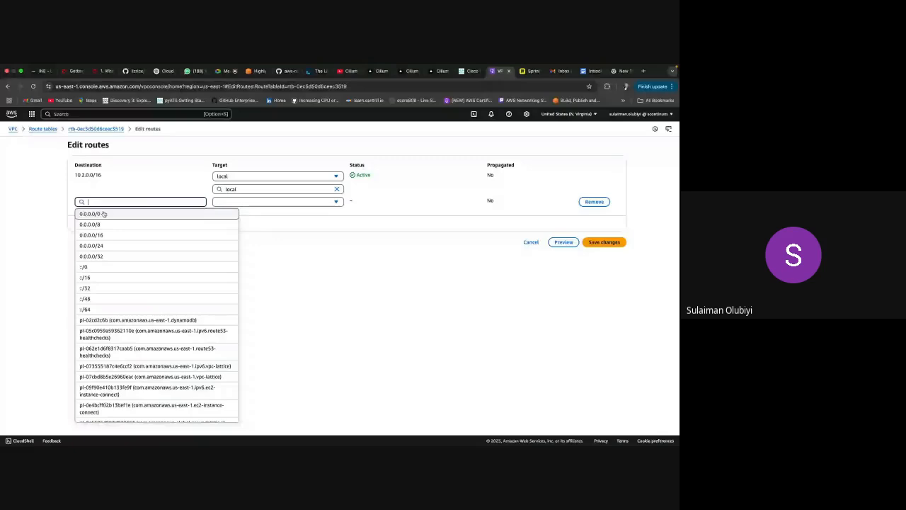
left_click(103, 214)
left_click(277, 202)
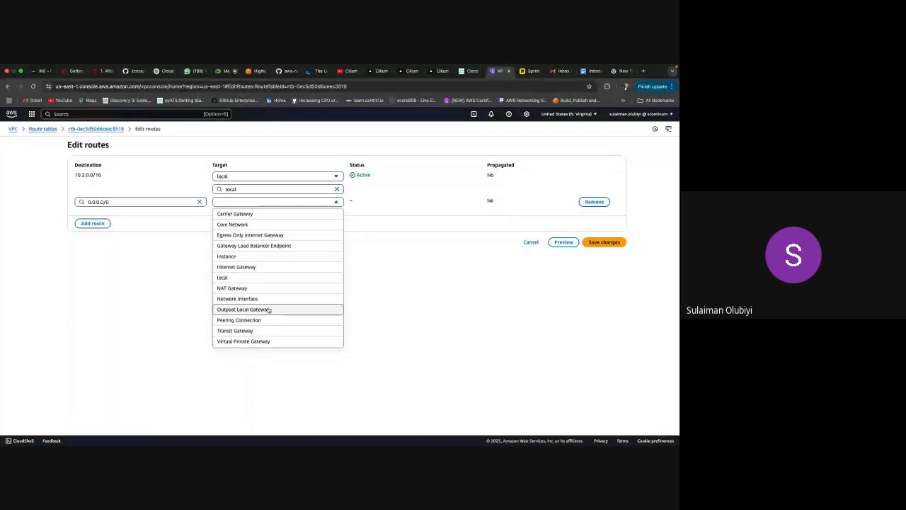
left_click(269, 288)
left_click(291, 214)
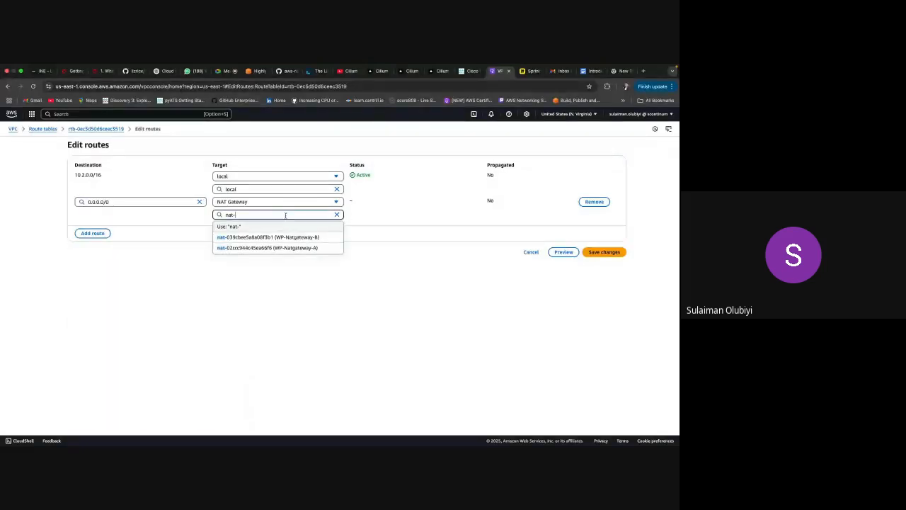
left_click(278, 249)
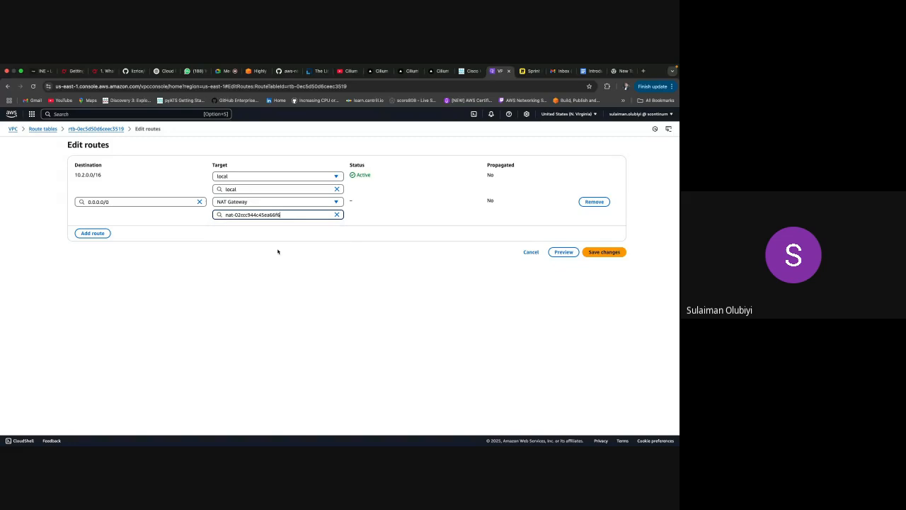
left_click(608, 252)
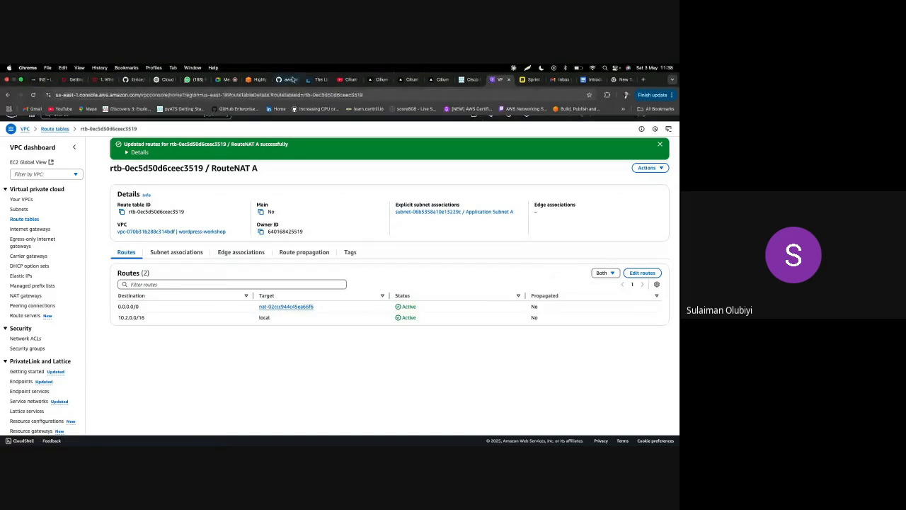
Look at the WordPress reference architecture diagram and the Lab 1 workshop page, and return to the VPC console.
left_click(287, 71)
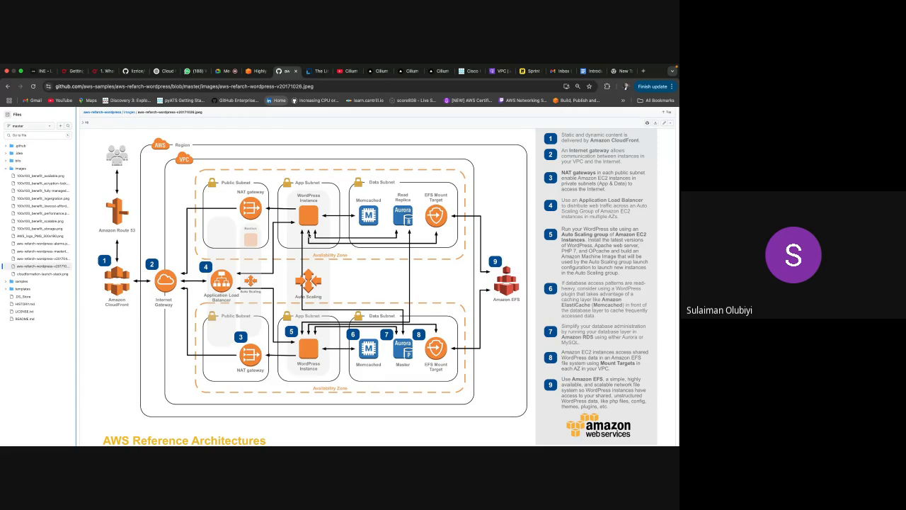
left_click(255, 72)
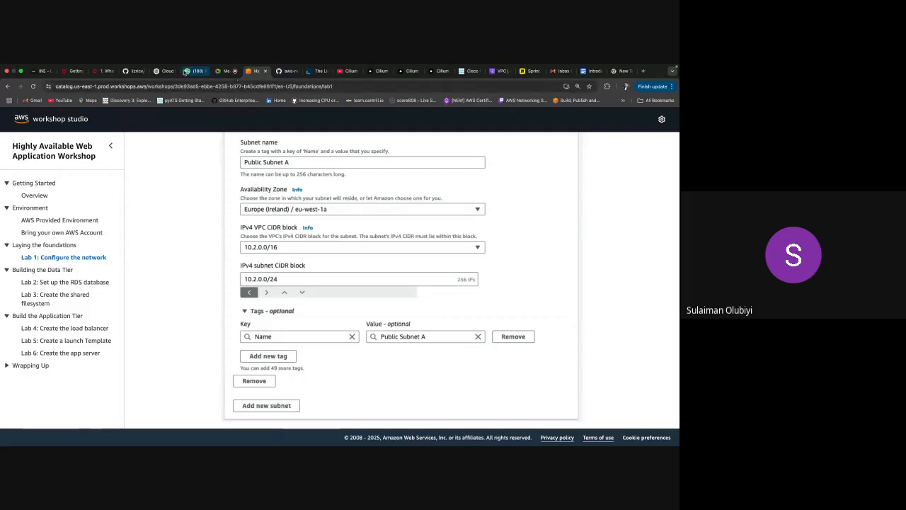
left_click(501, 73)
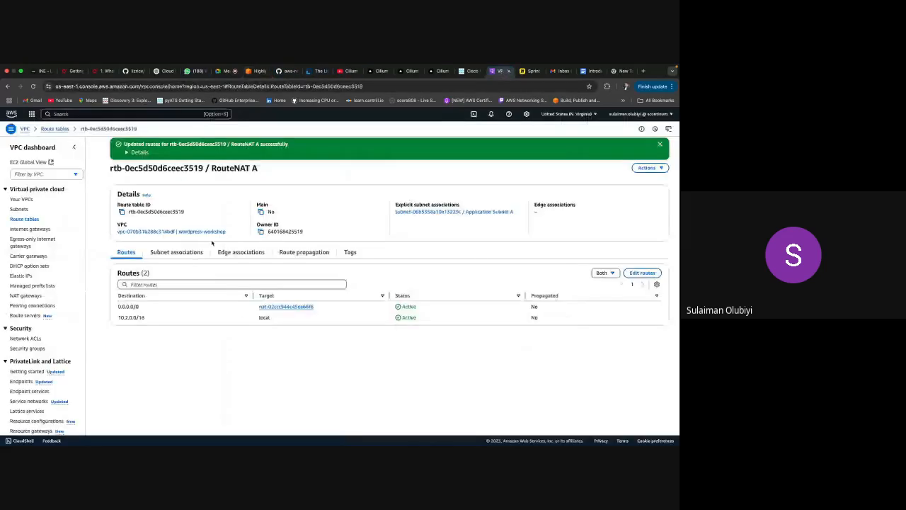
Open the routes of the RouteNAT B route table for editing and remove its 0.0.0.0/0 route.
left_click(21, 220)
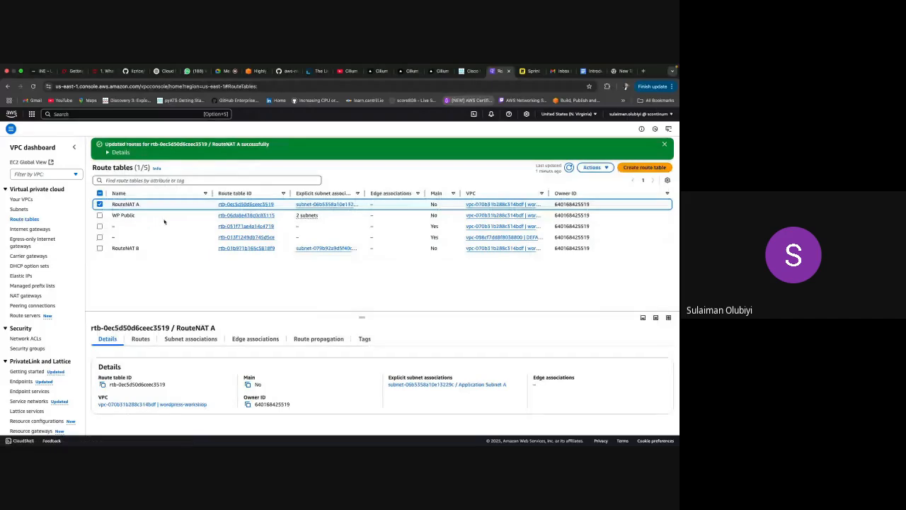
left_click(109, 248)
left_click(101, 249)
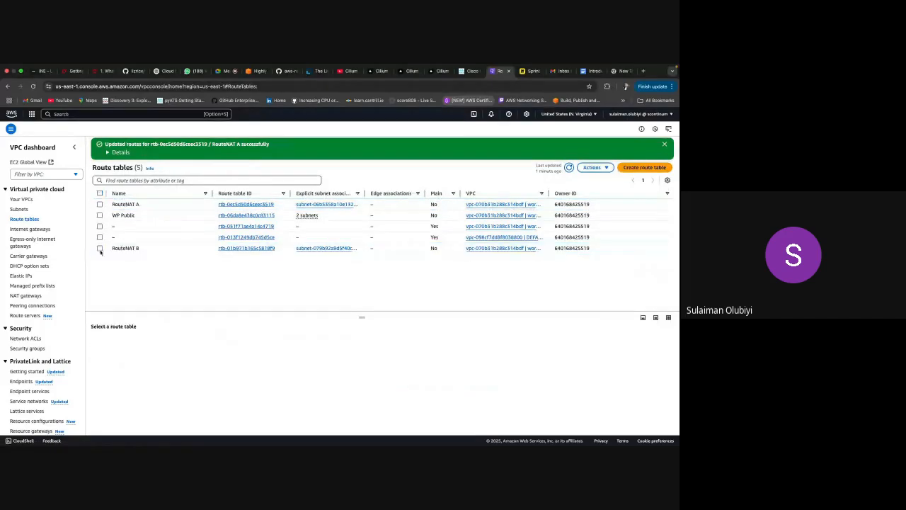
left_click(110, 248)
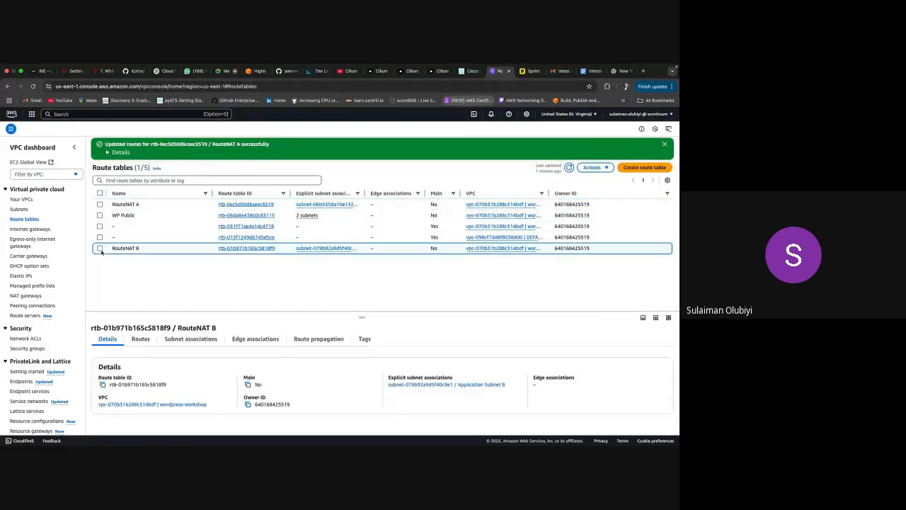
left_click(141, 339)
left_click(647, 360)
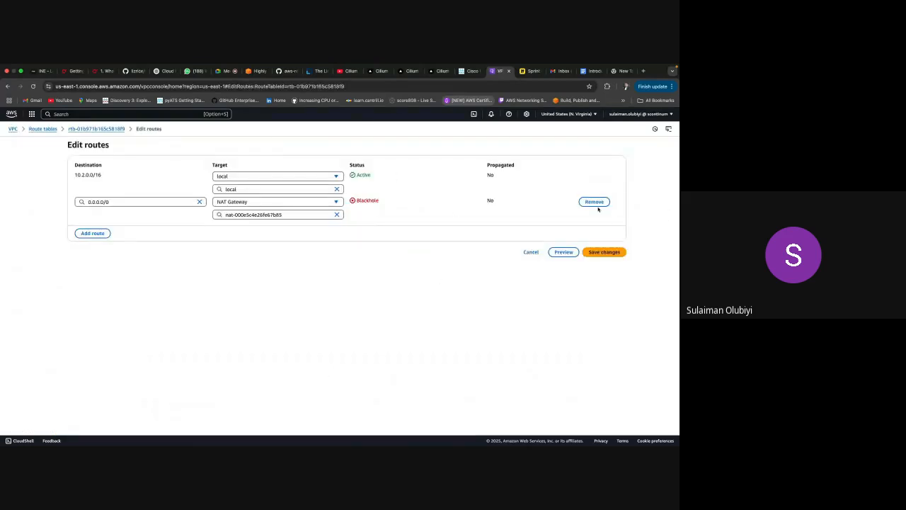
left_click(594, 202)
Add a 0.0.0.0/0 route to RouteNAT B targeting the NAT gateway WP-Natgateway-B and save the changes.
left_click(91, 207)
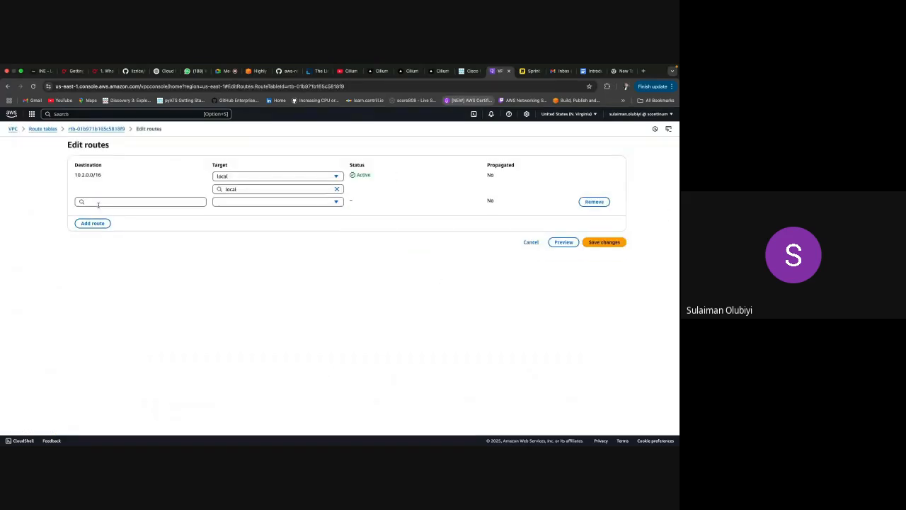
left_click(97, 203)
left_click(104, 214)
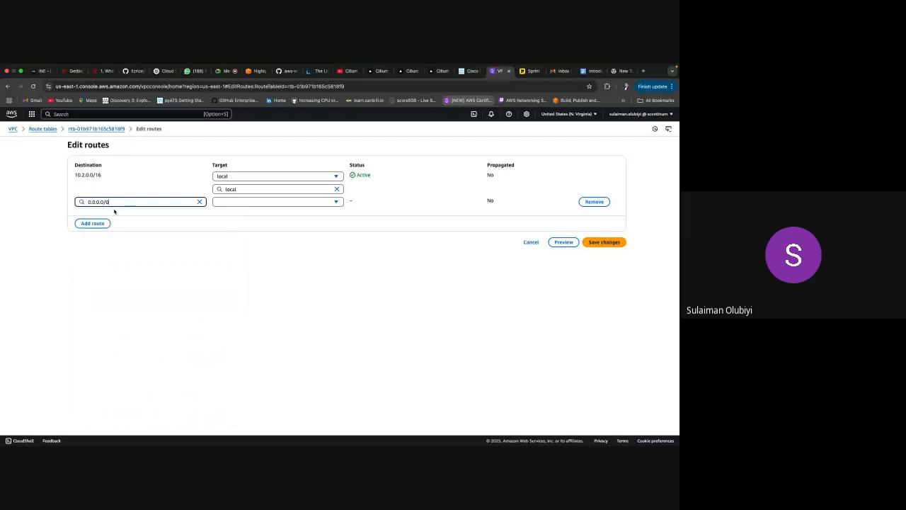
left_click(305, 201)
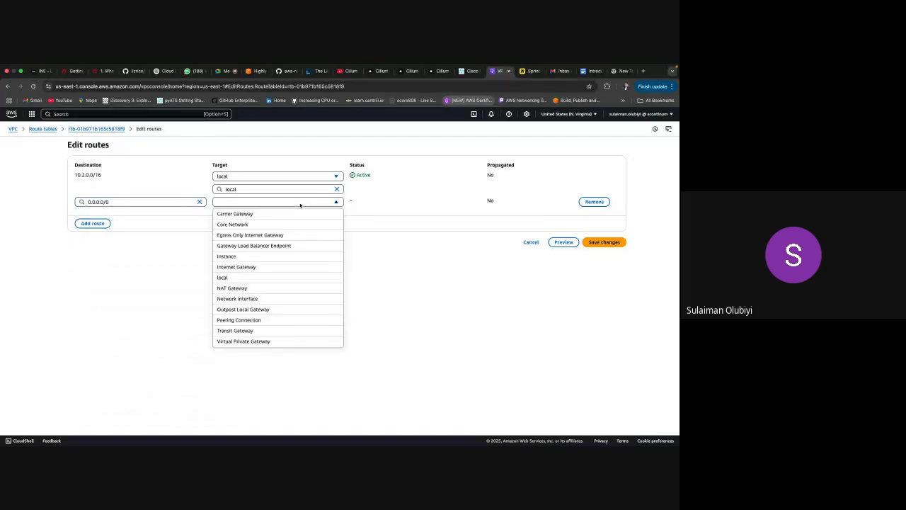
left_click(247, 288)
left_click(300, 210)
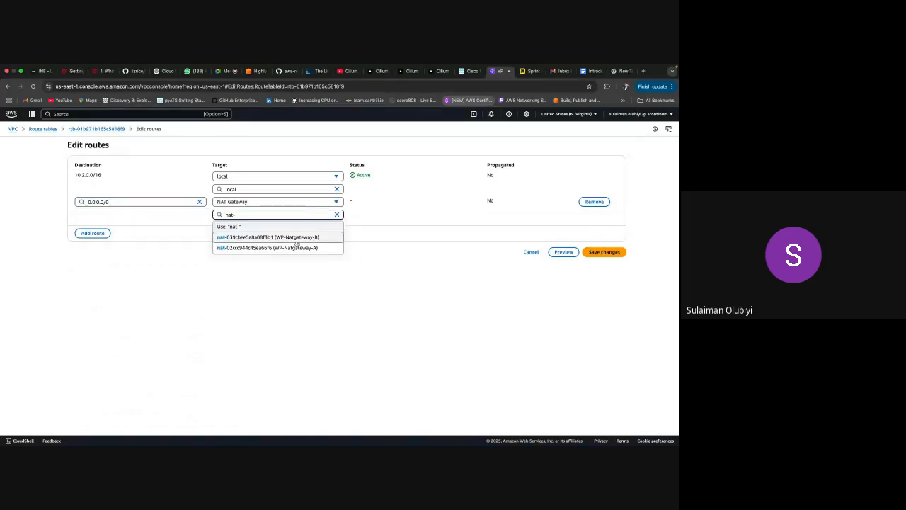
left_click(295, 241)
left_click(613, 254)
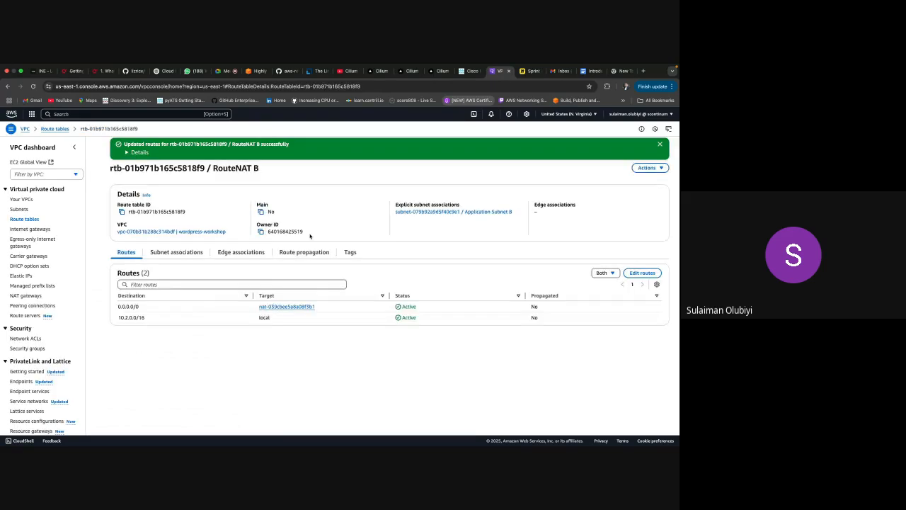
Check RouteNAT B's subnet associations and routes, and the details of the DEFAULT-VPC main route table.
left_click(168, 252)
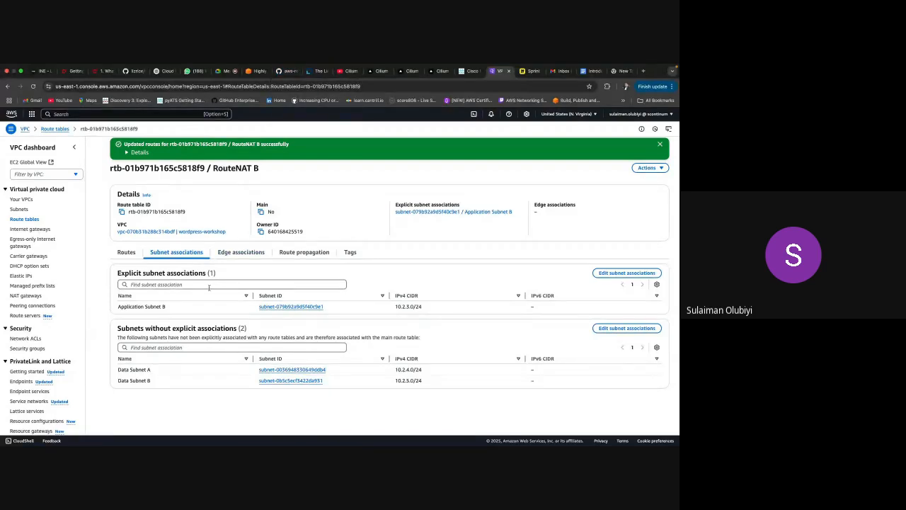
left_click(127, 253)
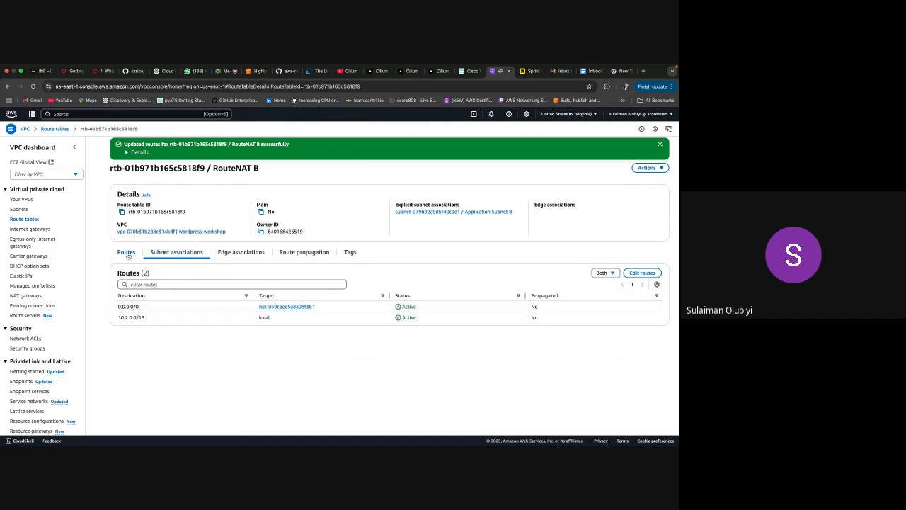
left_click(23, 220)
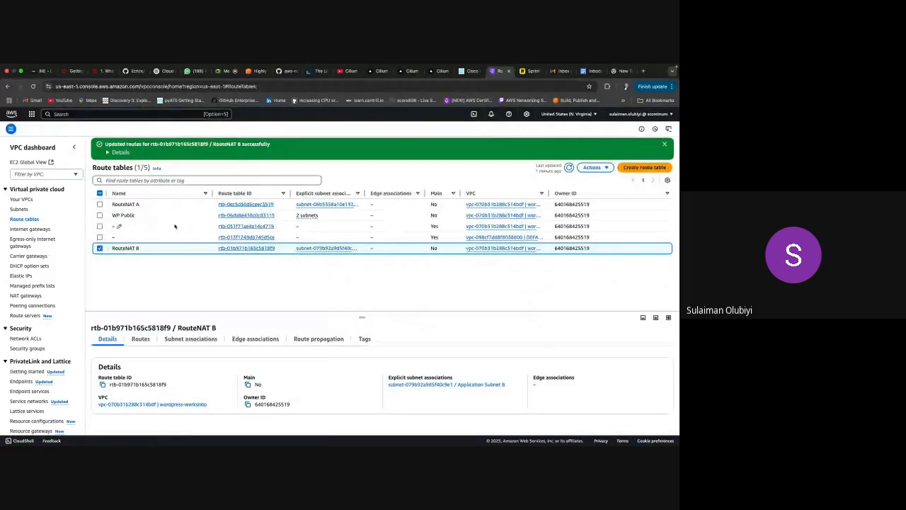
left_click(101, 247)
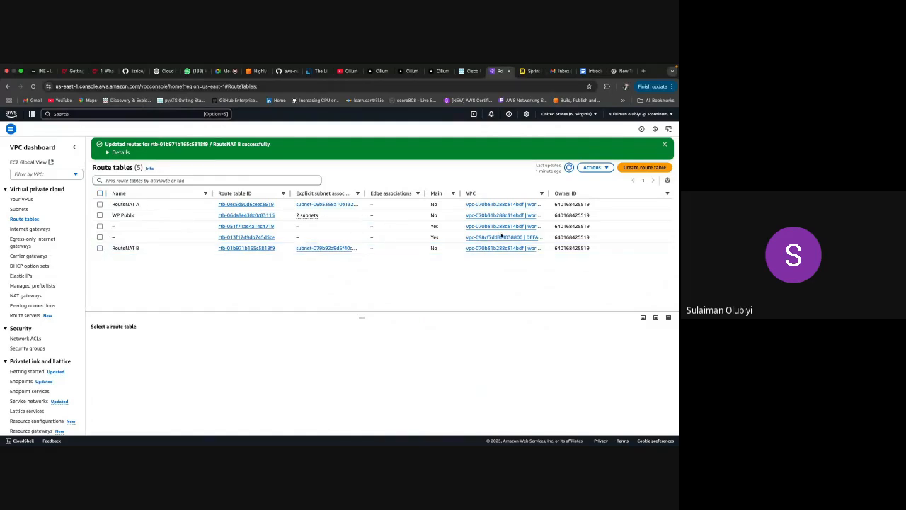
left_click(99, 238)
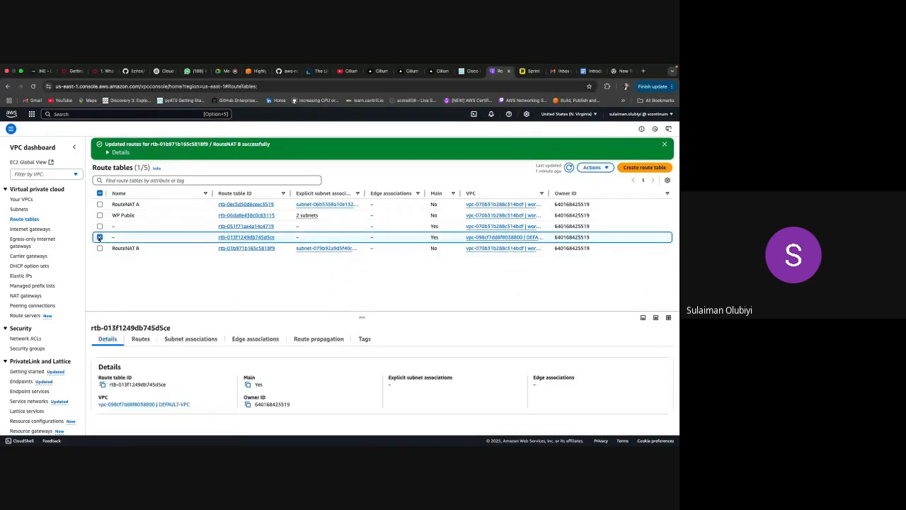
left_click(99, 238)
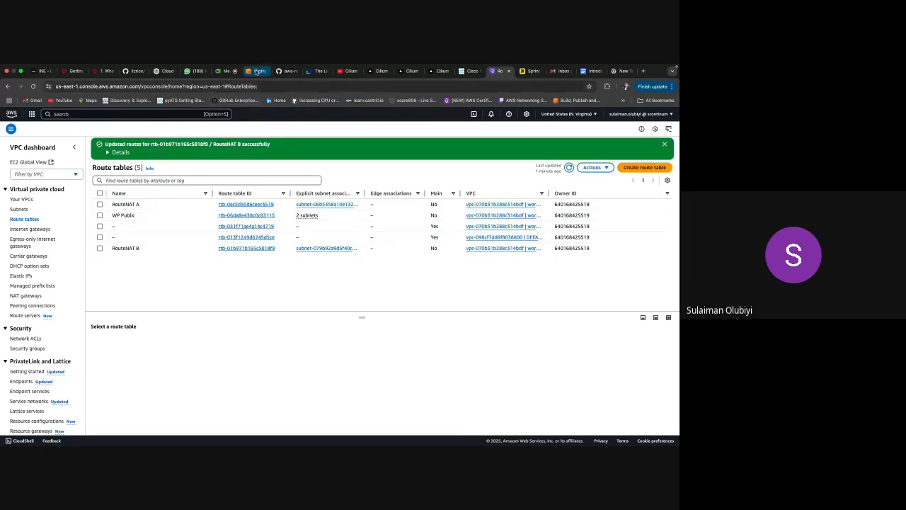
Go through the Lab 1 workshop instructions down to the example Resource map used for verifying the network setup.
left_click(256, 72)
scroll(528, 248, "down", 5)
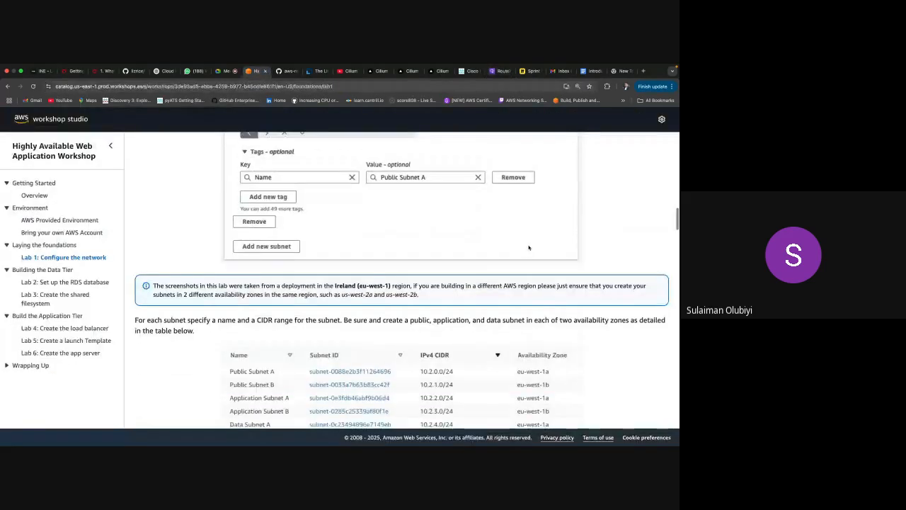
scroll(528, 248, "down", 3)
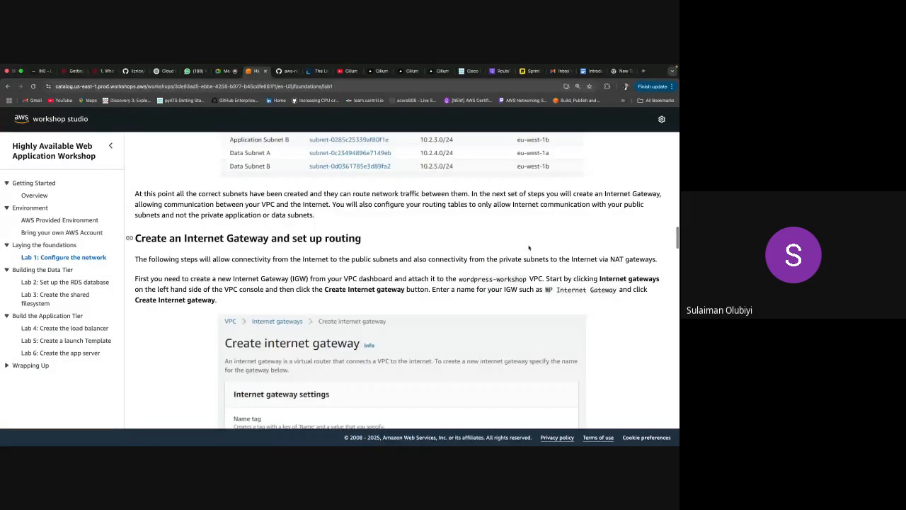
scroll(528, 248, "down", 4)
scroll(528, 247, "down", 2)
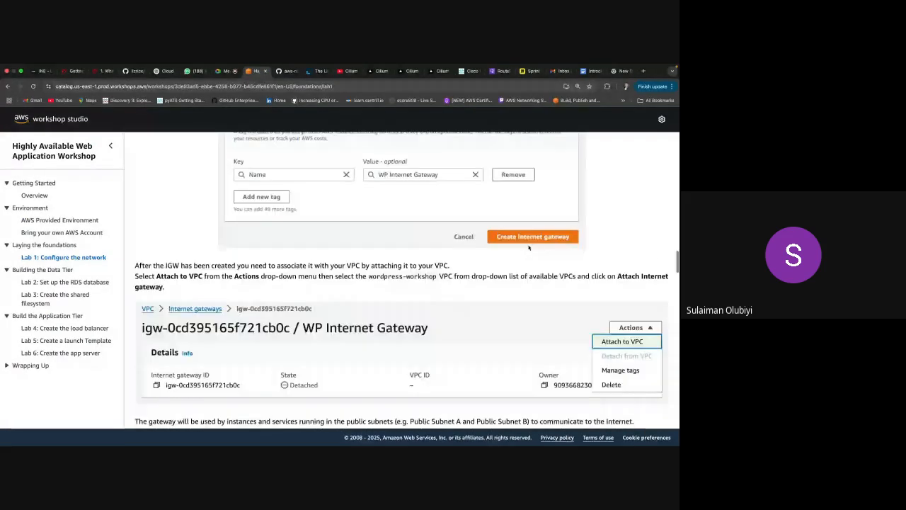
scroll(528, 248, "down", 8)
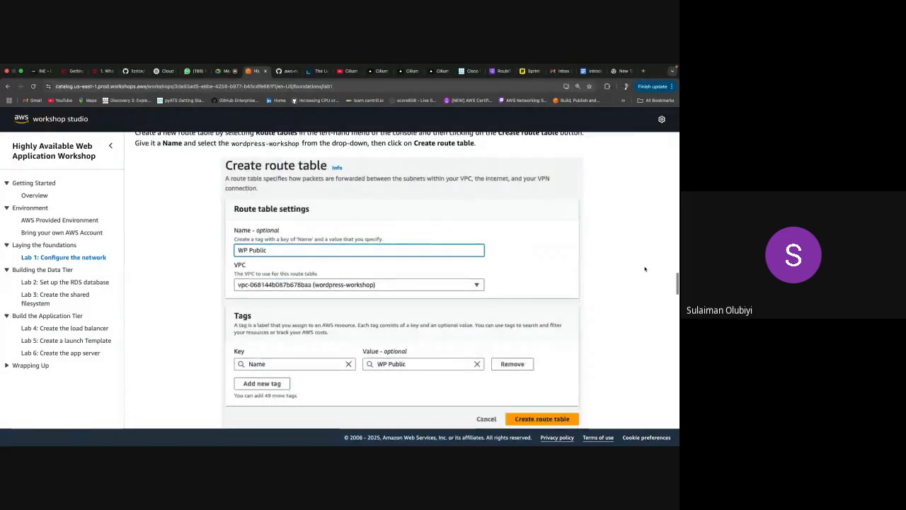
left_click_drag(676, 284, 644, 428)
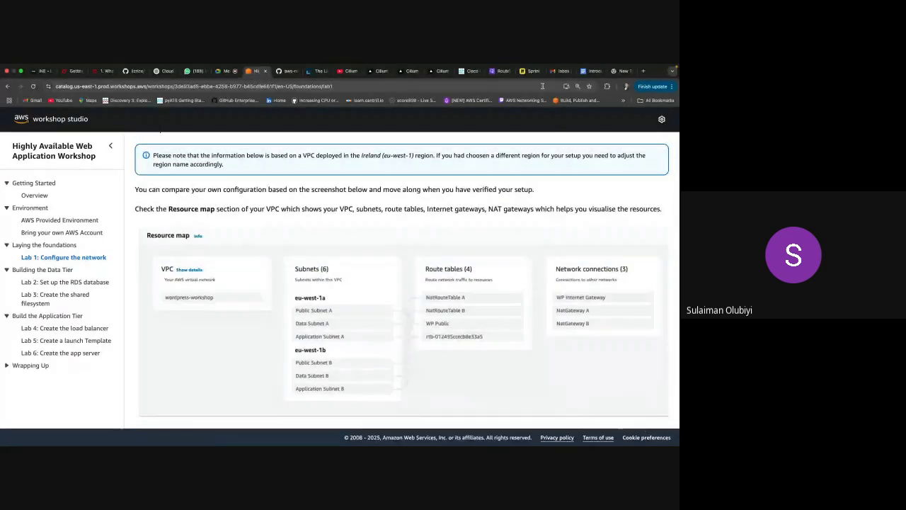
Open the Resource map of the wordpress-workshop VPC and compare it with the workshop's example Resource map.
left_click(500, 72)
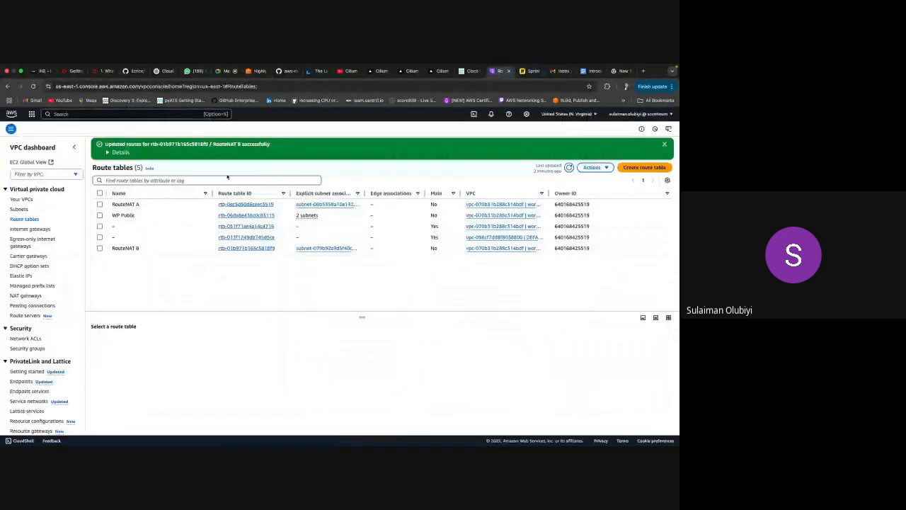
left_click(21, 199)
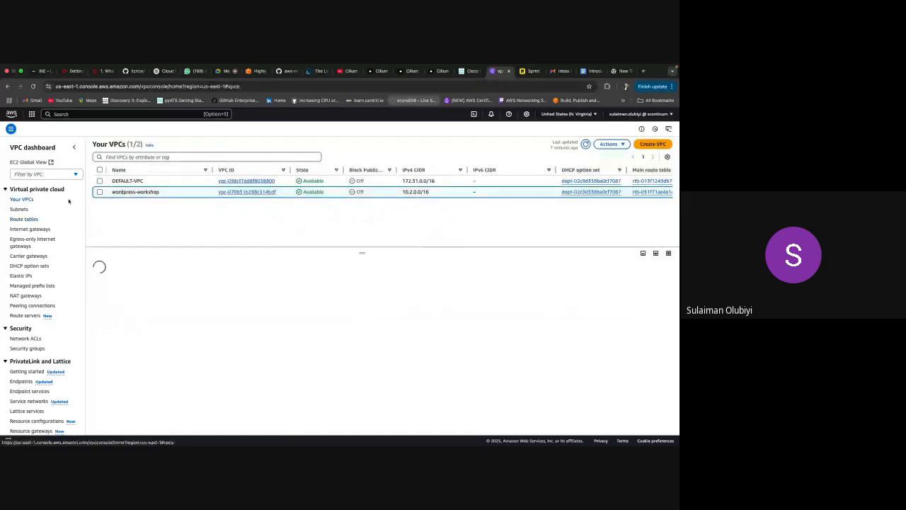
left_click(161, 281)
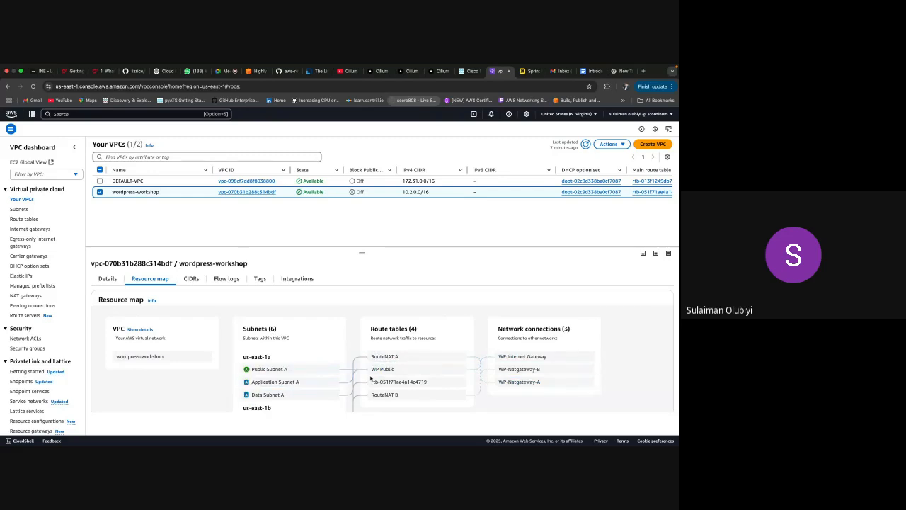
left_click(259, 71)
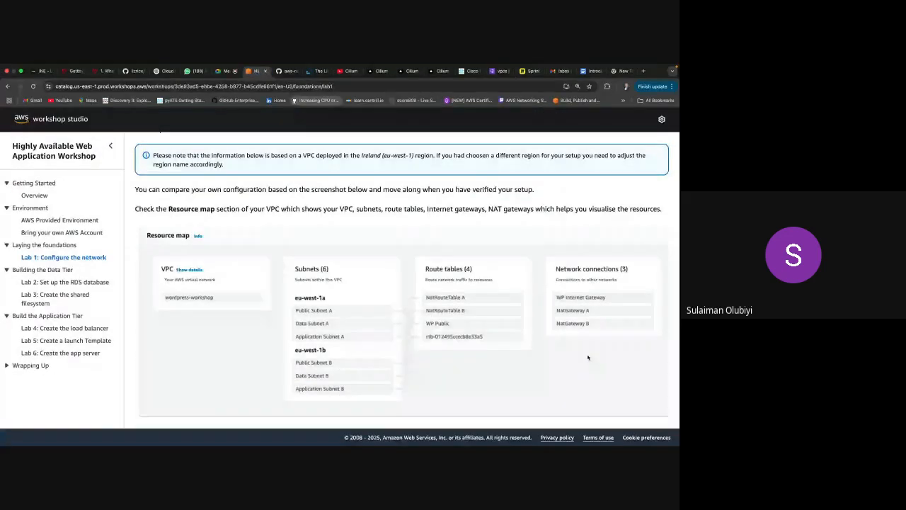
Advance the workshop through Building the Data Tier to the Lab 2: Set up the RDS database page.
scroll(588, 356, "down", 3)
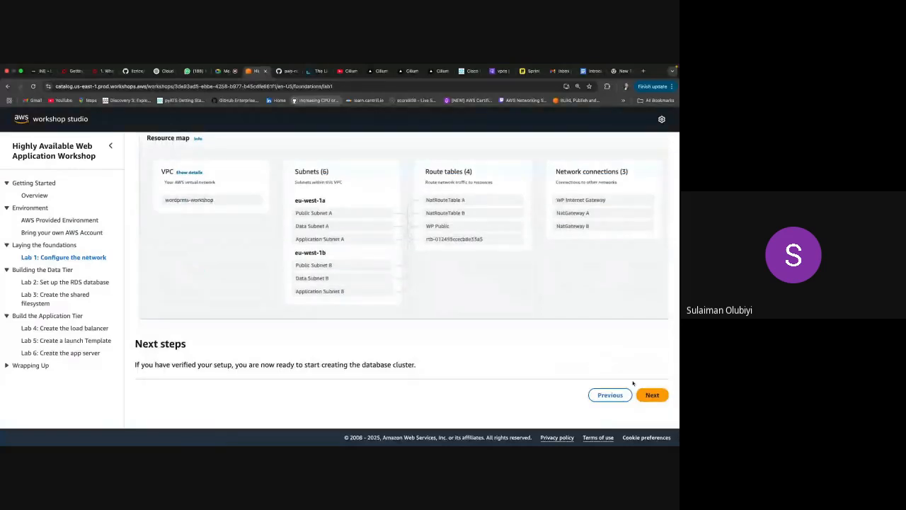
left_click(641, 394)
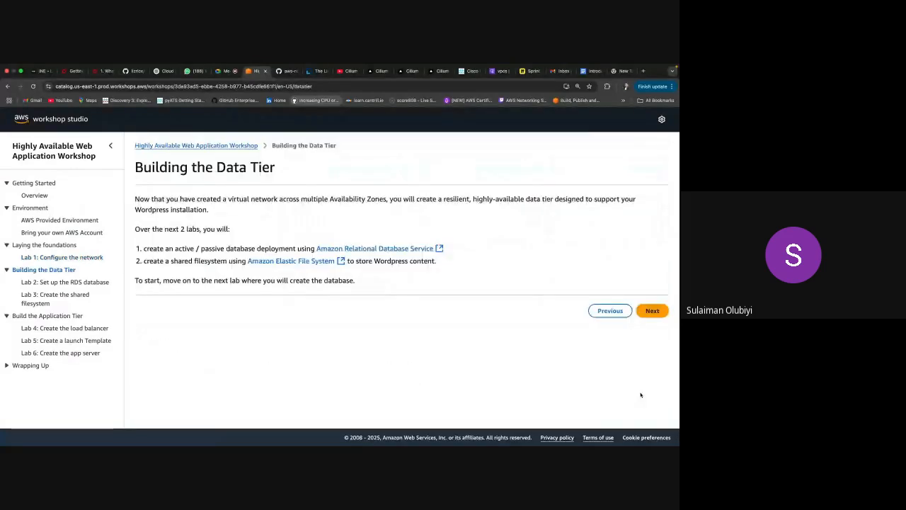
left_click(654, 312)
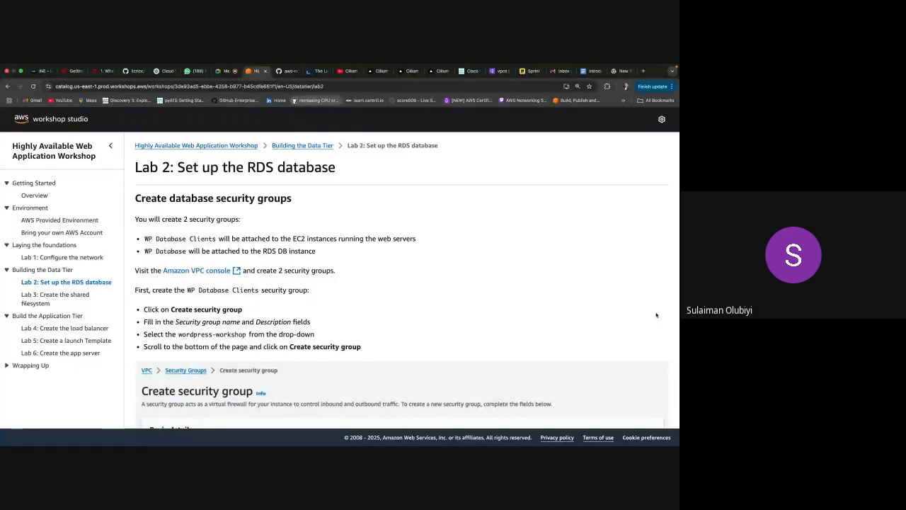
Read Lab 2's instructions for creating the WP Database Clients security group, and bring up the WordPress reference architecture diagram.
scroll(656, 315, "down", 2)
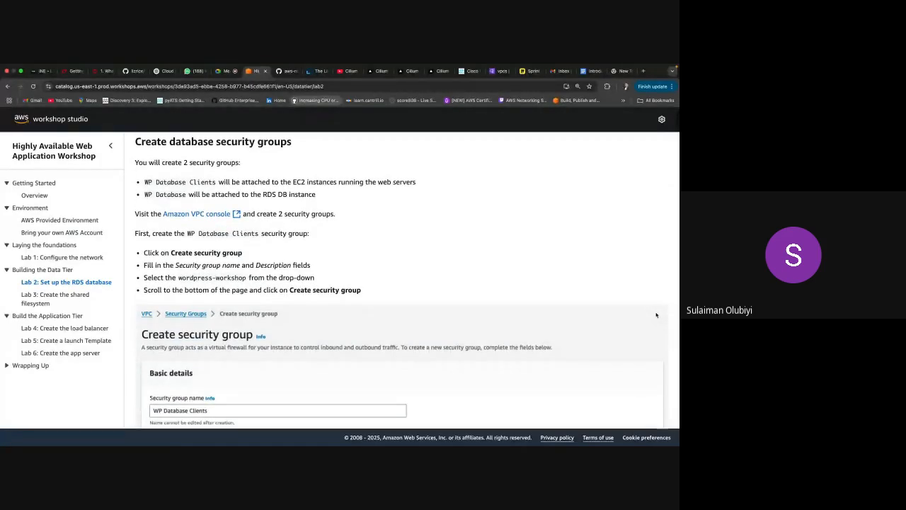
scroll(656, 315, "up", 1)
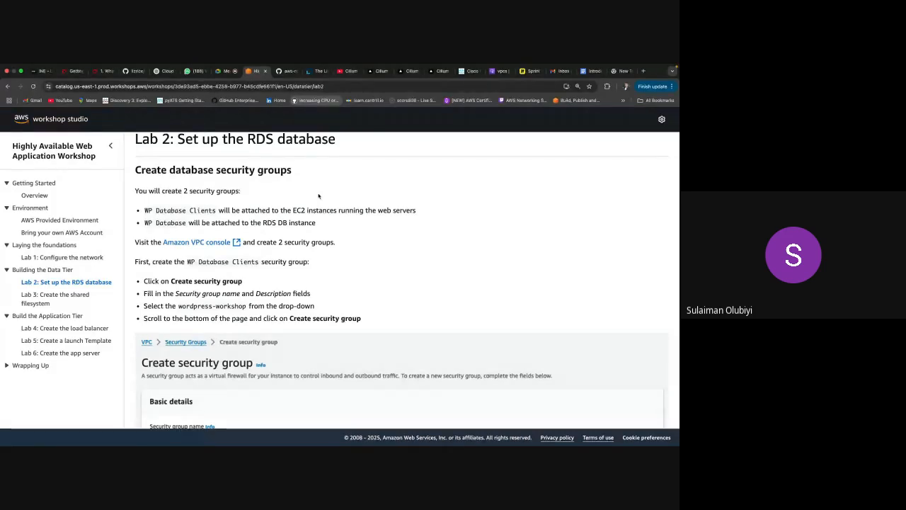
scroll(319, 196, "down", 3)
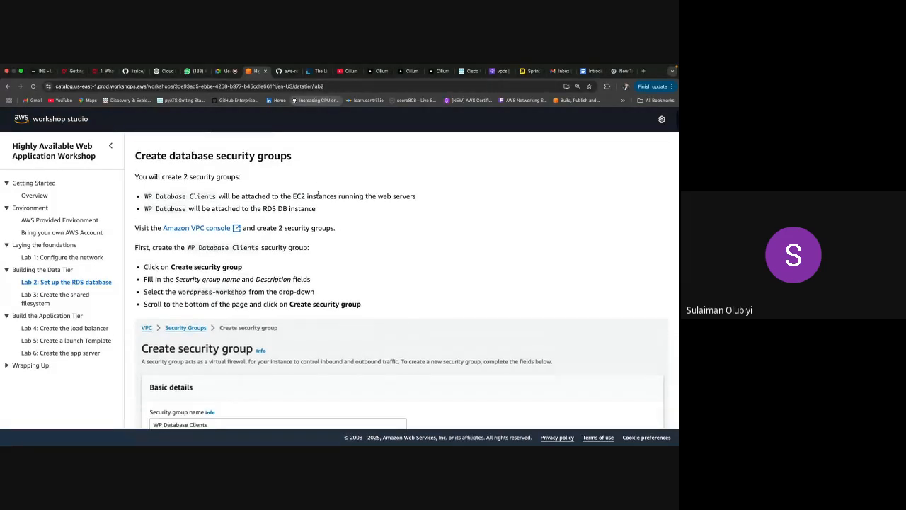
scroll(319, 196, "down", 2)
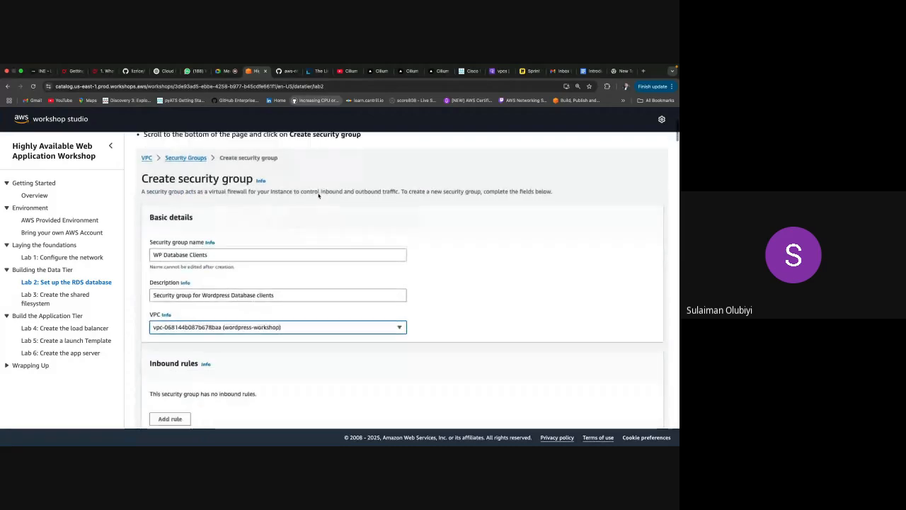
scroll(318, 196, "down", 1)
scroll(319, 196, "up", 1)
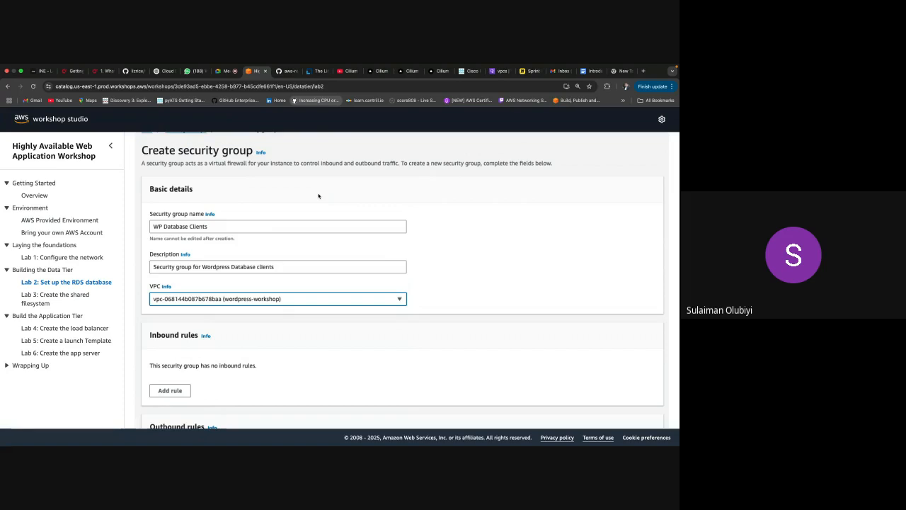
left_click(286, 74)
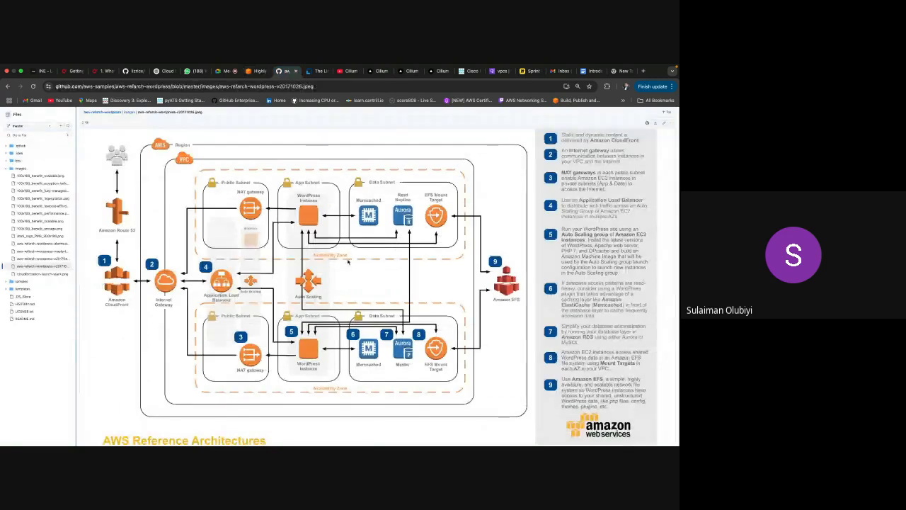
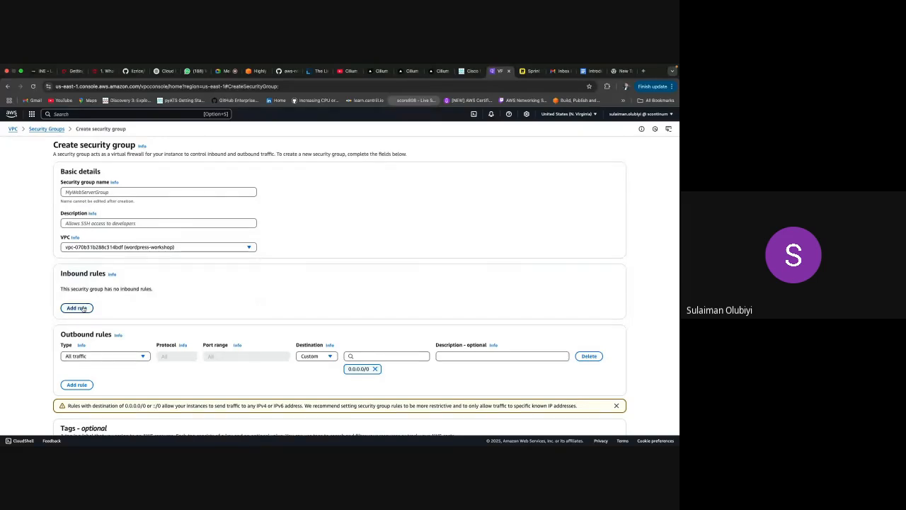
Add an inbound rule to the new security group and set its type to MYSQL/Aurora.
left_click(83, 309)
left_click(111, 296)
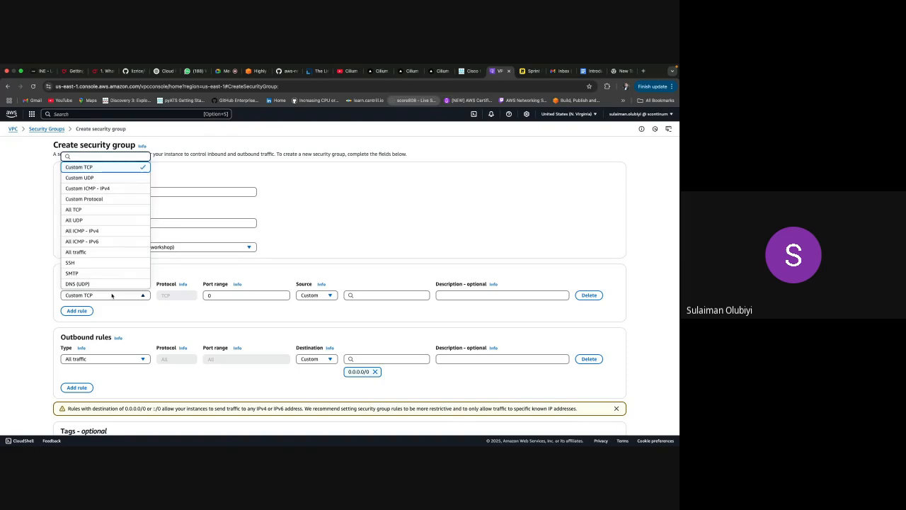
left_click(98, 261)
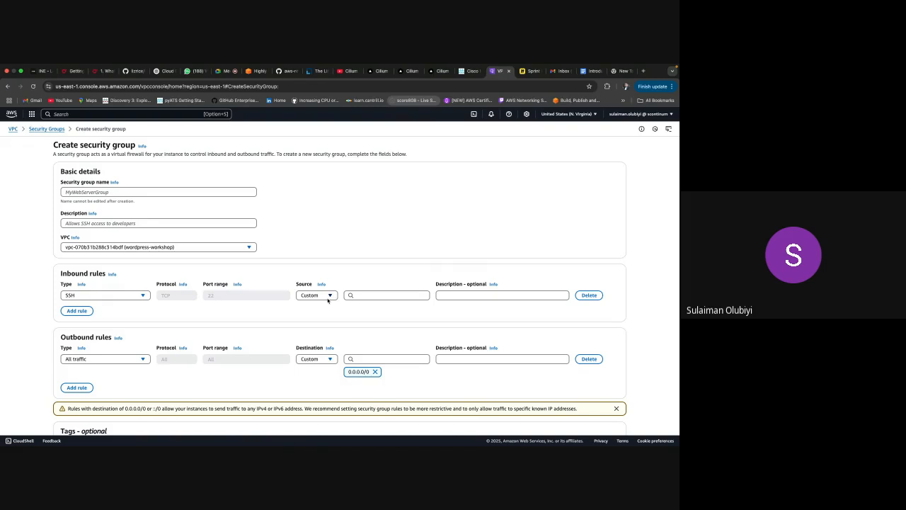
left_click(117, 296)
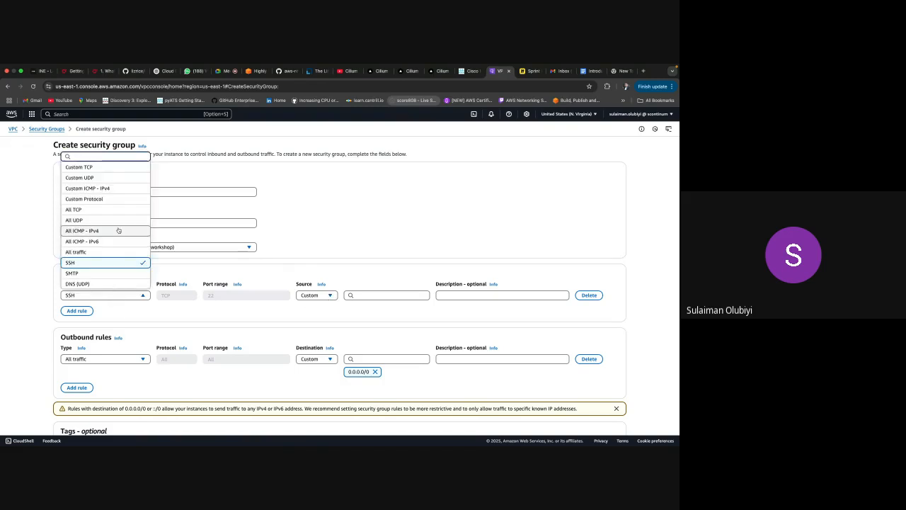
type("mys")
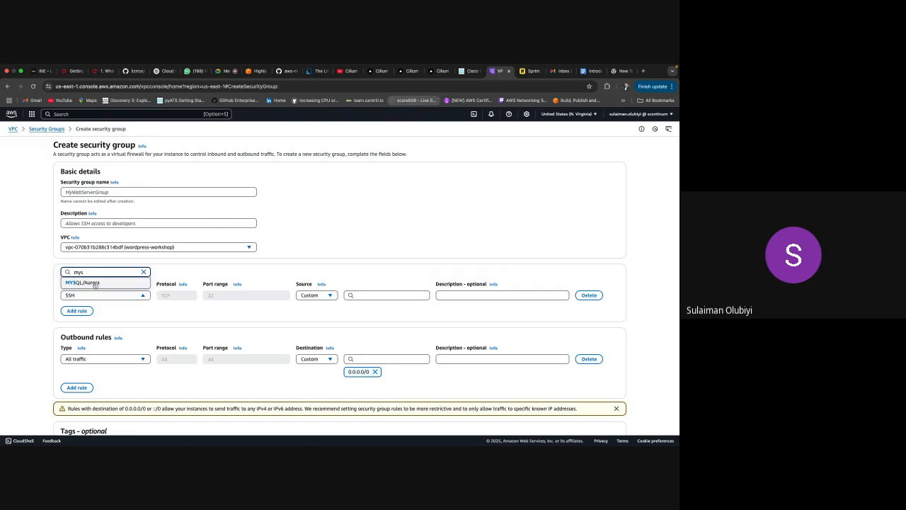
left_click(95, 283)
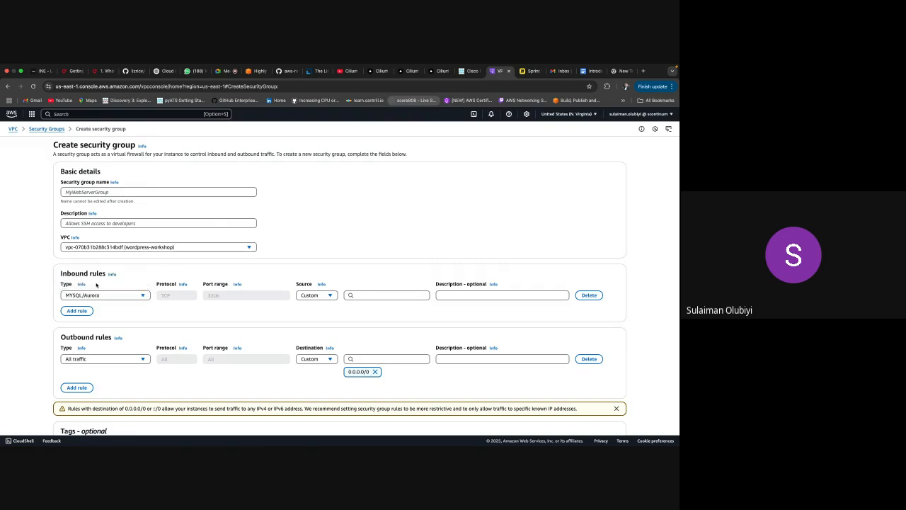
Look through the available sources for the MYSQL/Aurora inbound rule, and delete the rule from the form.
left_click(365, 297)
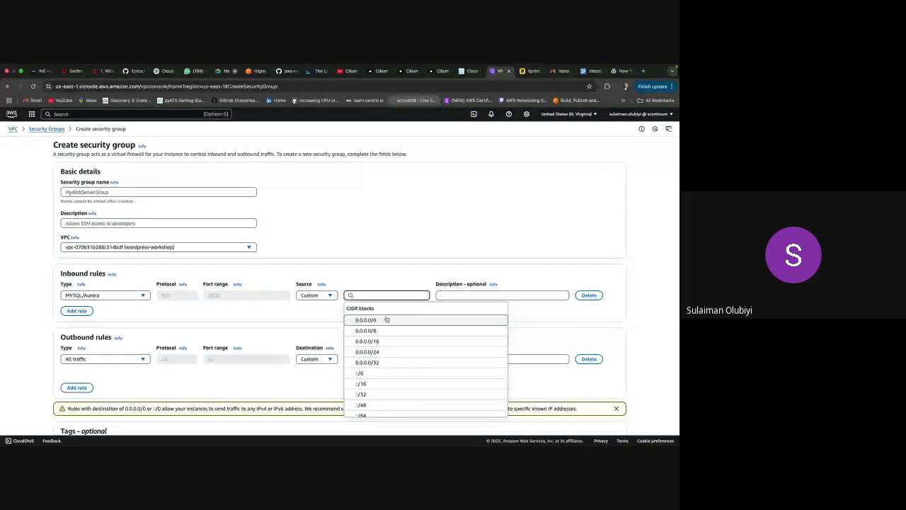
key("Down")
key("Down")
key("Down")
key("Down")
key("Down")
key("Down")
key("Down")
key("Down")
key("Down")
key("Down")
key("Down")
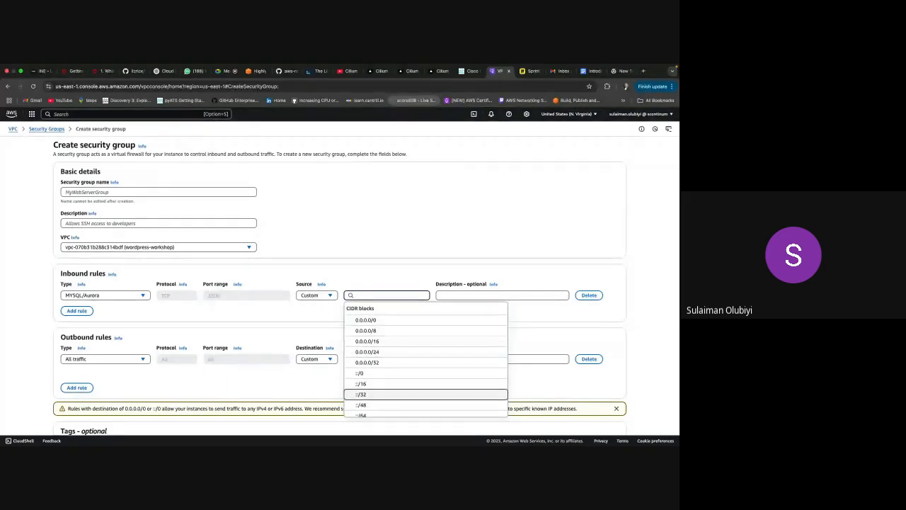
key("Down")
key("Down")
key("Down")
key("Down")
key("Down")
key("Down")
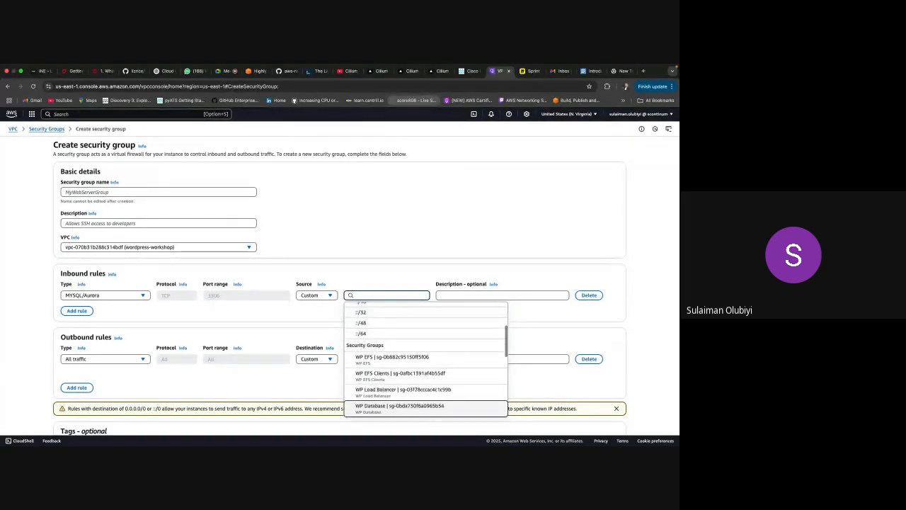
key("Down")
key("Down")
key("Down")
key("Down")
key("Down")
key("Down")
key("Down")
key("Down")
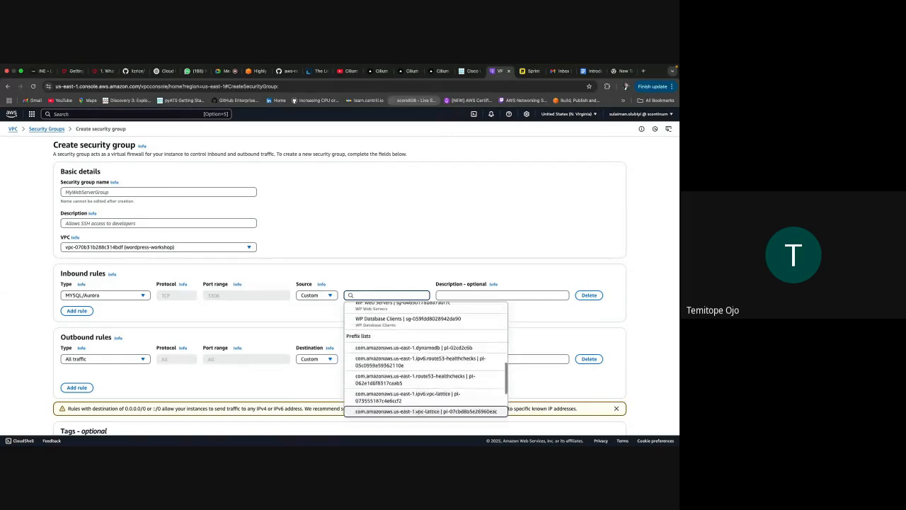
left_click(385, 192)
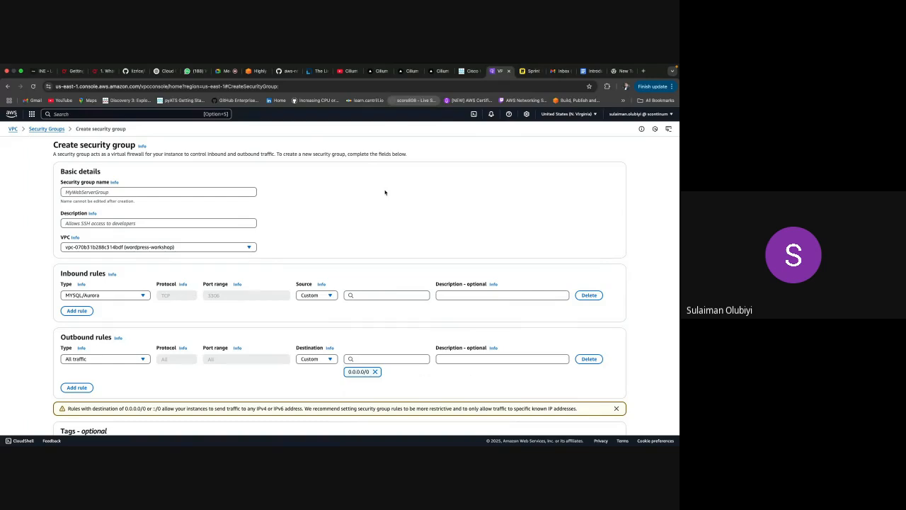
left_click(359, 297)
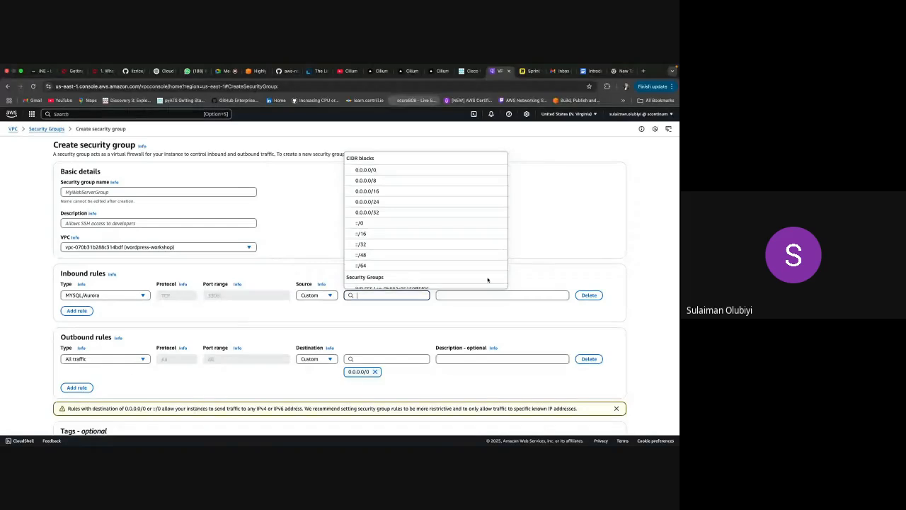
left_click(588, 295)
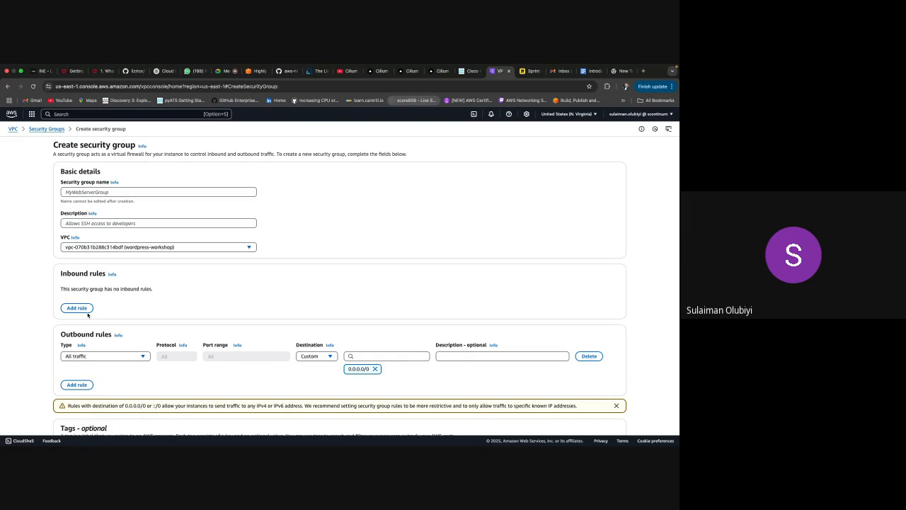
Add a fresh inbound rule of type MYSQL/Aurora to the security group form.
scroll(661, 352, "down", 2)
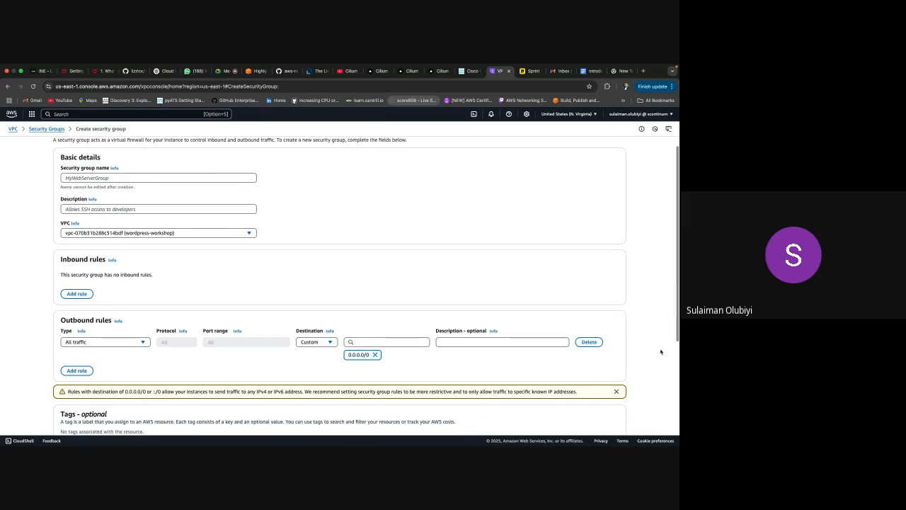
scroll(661, 352, "down", 1)
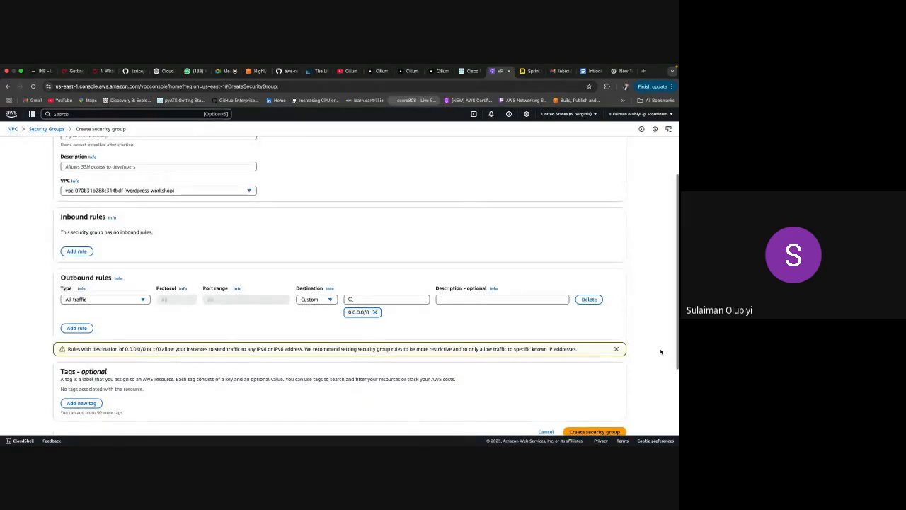
scroll(661, 351, "up", 2)
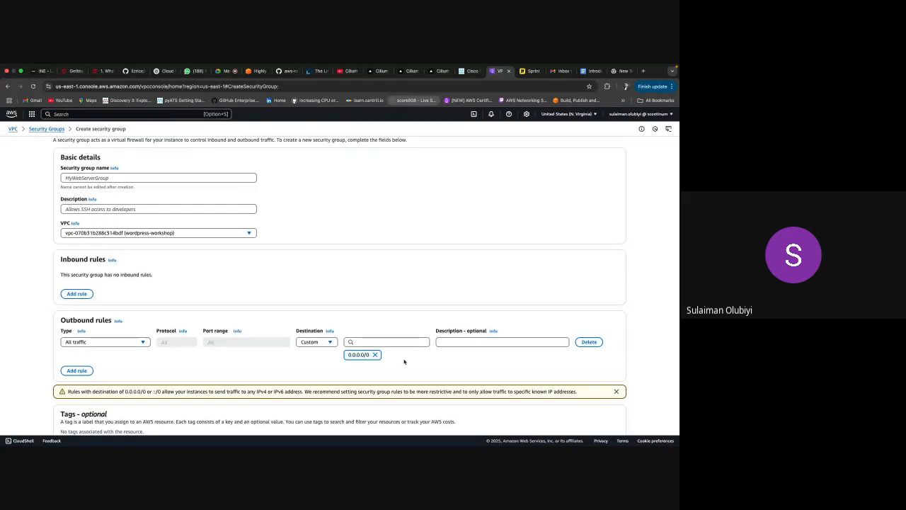
left_click(77, 293)
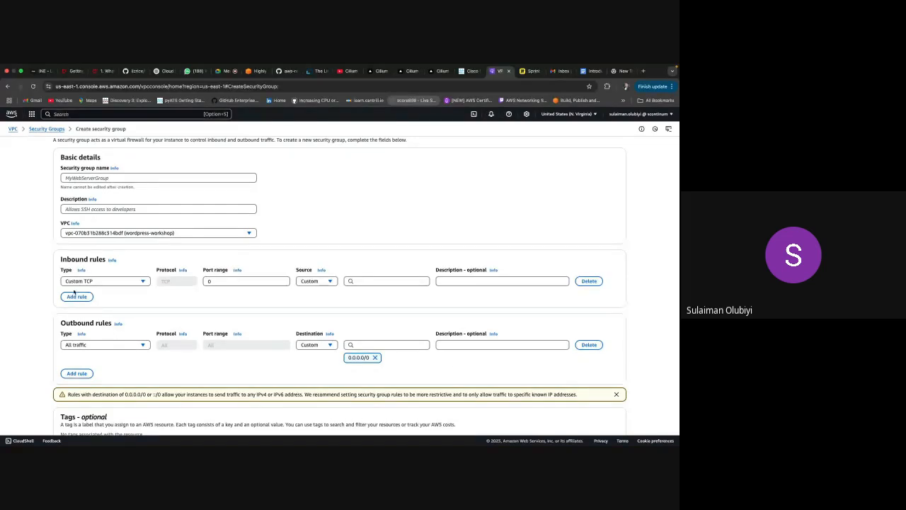
left_click(131, 283)
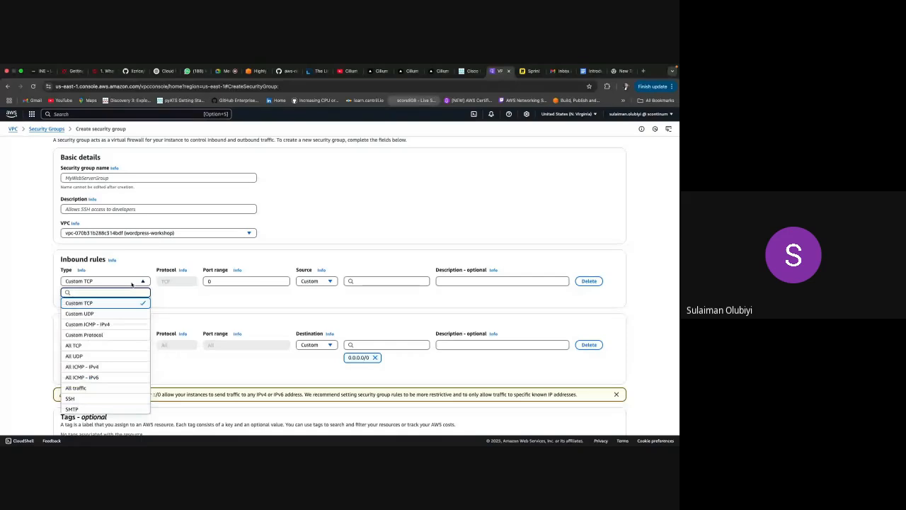
type("mysql")
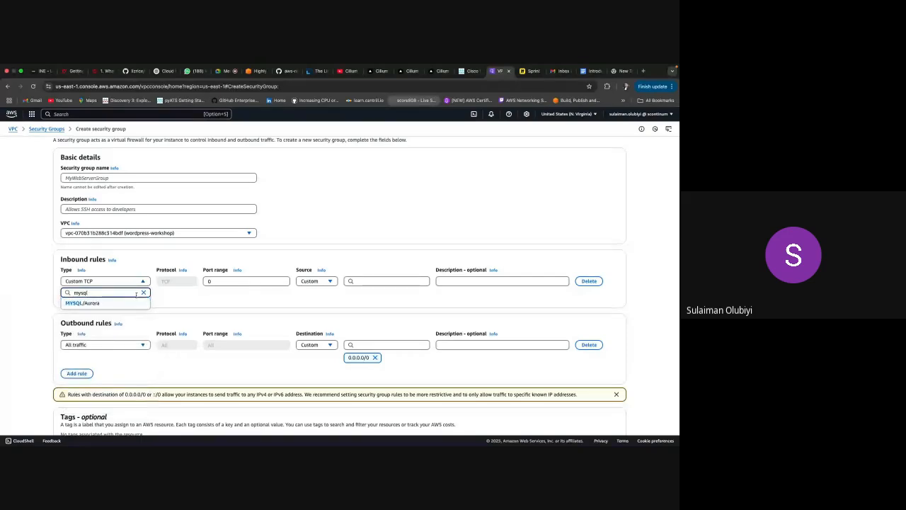
key("Return")
Set the MYSQL/Aurora inbound rule's source to the WP Database Clients security group.
left_click(375, 281)
key("Down")
key("Down")
key("Down")
key("Down")
key("Down")
key("Down")
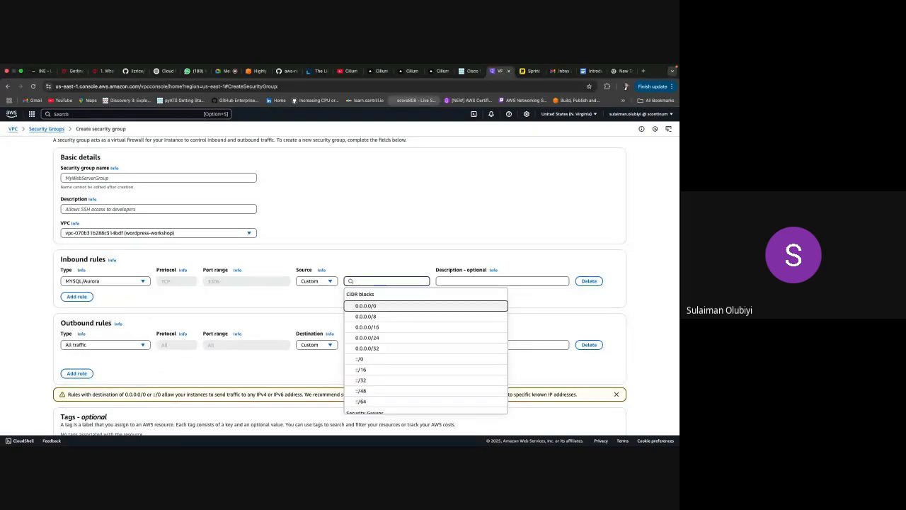
key("Down")
key("Down")
key("Down")
key("Down")
key("Down")
key("Down")
key("Down")
key("Down")
key("Down")
key("Down")
key("Down")
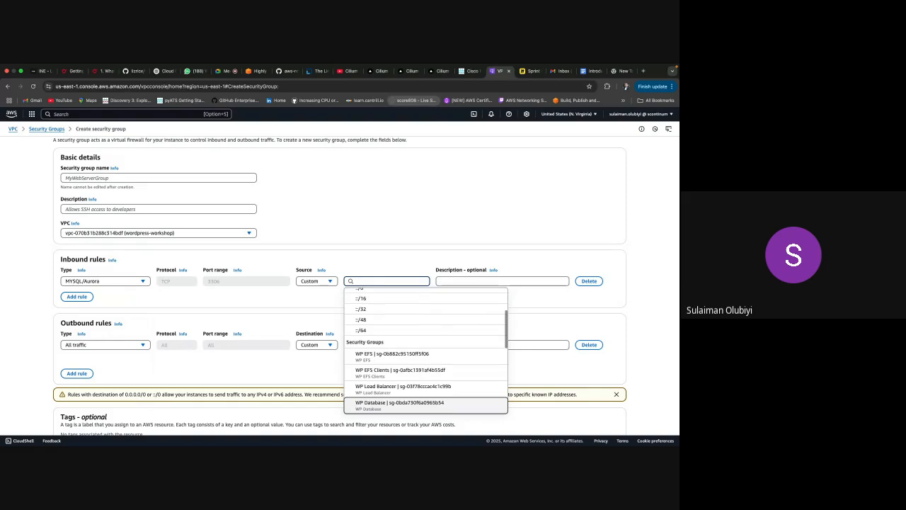
key("Down")
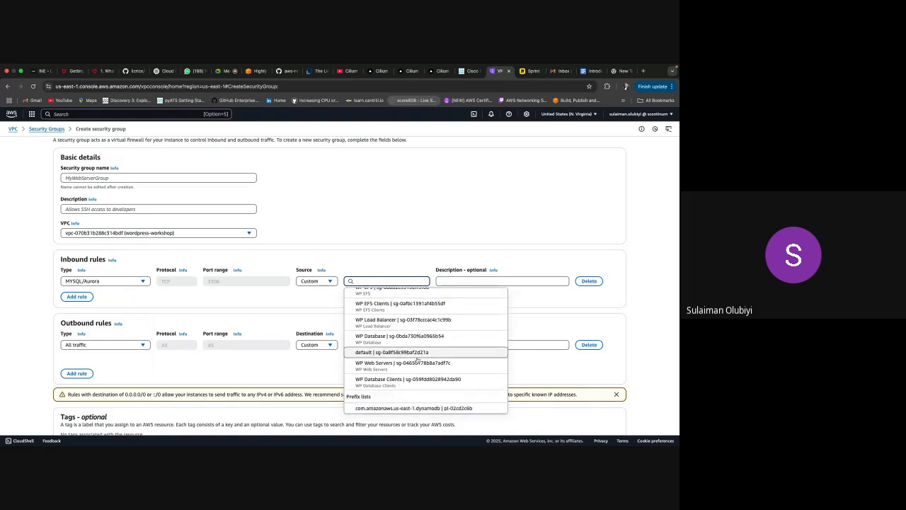
left_click(388, 383)
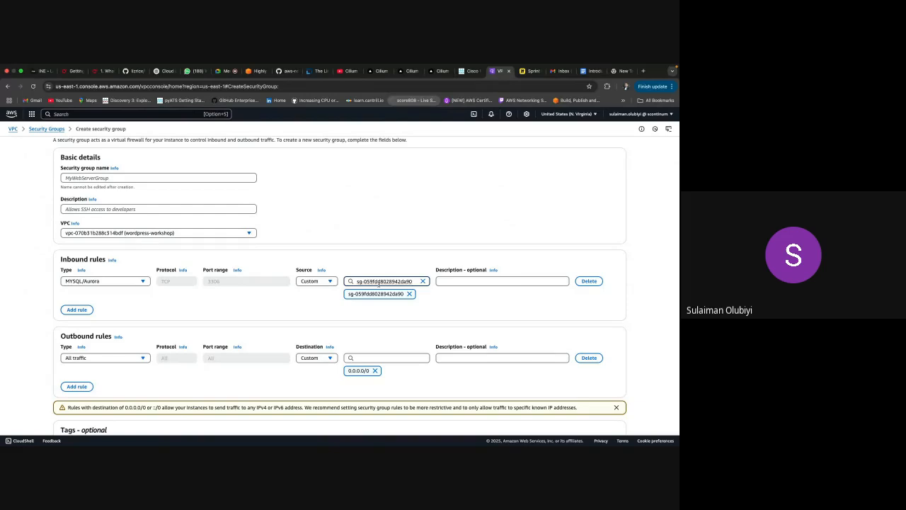
Return to the Security Groups list and examine the inbound and outbound rules of WP Database Clients.
mouse_move(500, 79)
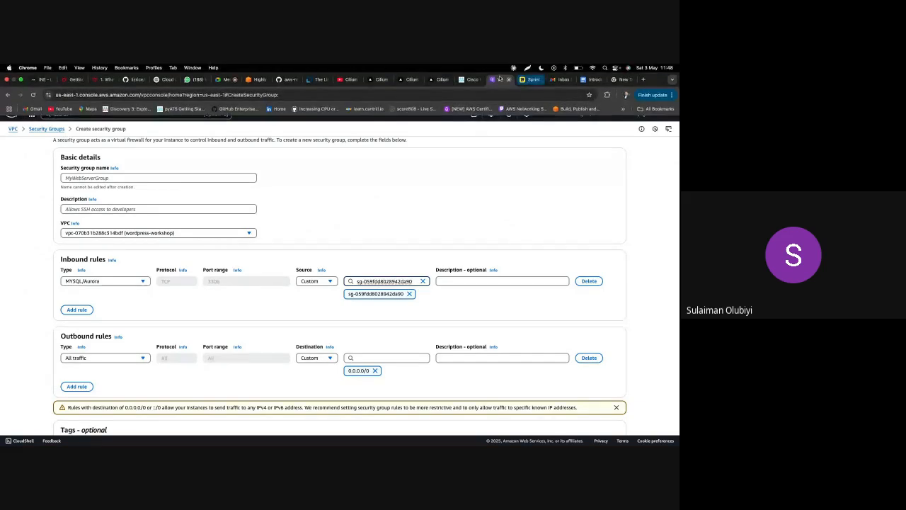
left_click(38, 130)
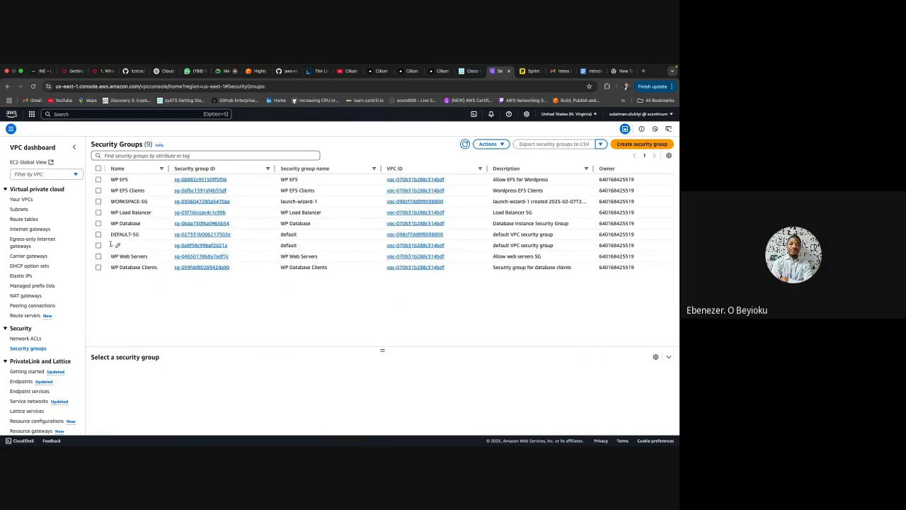
left_click(99, 223)
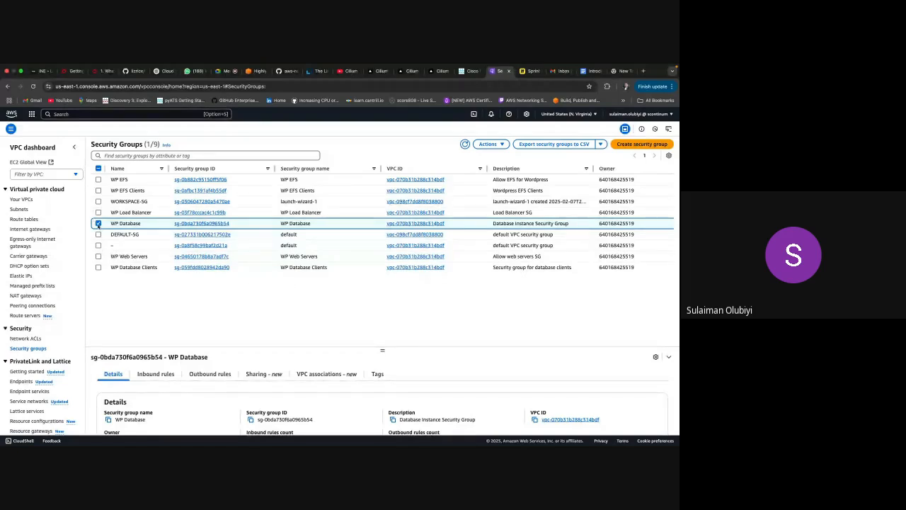
left_click(99, 223)
left_click(99, 267)
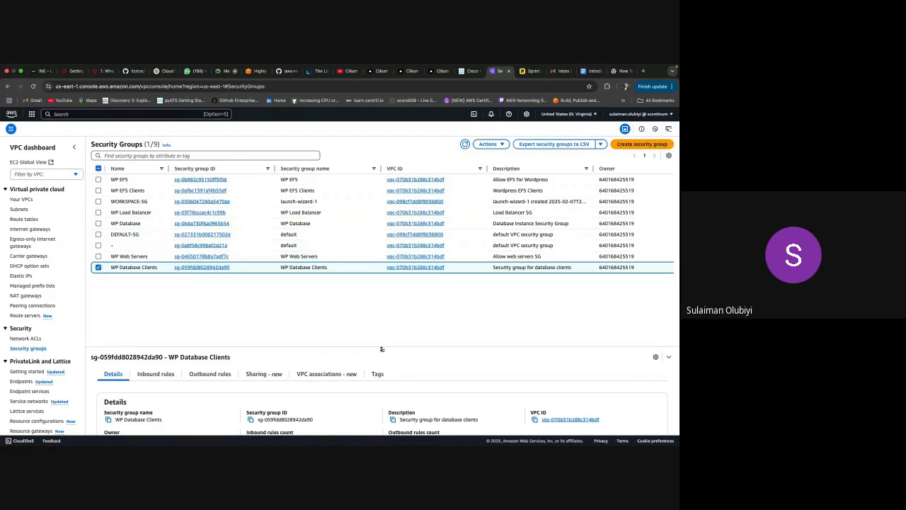
left_click_drag(382, 348, 382, 293)
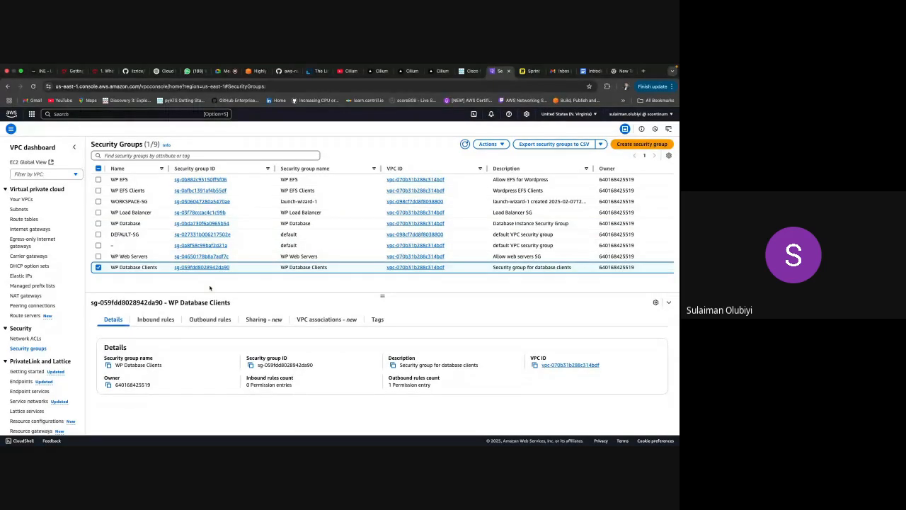
left_click(155, 319)
left_click(211, 320)
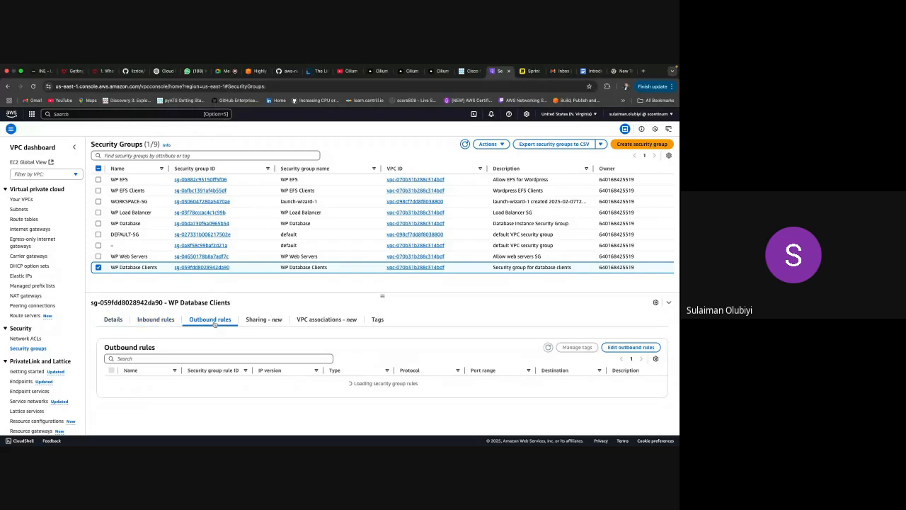
left_click(156, 323)
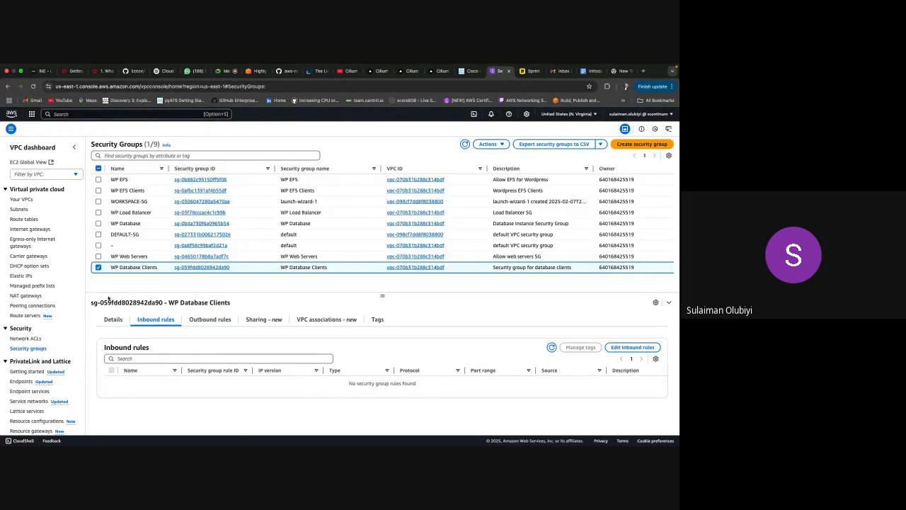
Edit the WP Database group's MYSQL/Aurora inbound rule, removing its source and selecting WP Database Clients as the source again.
left_click(98, 267)
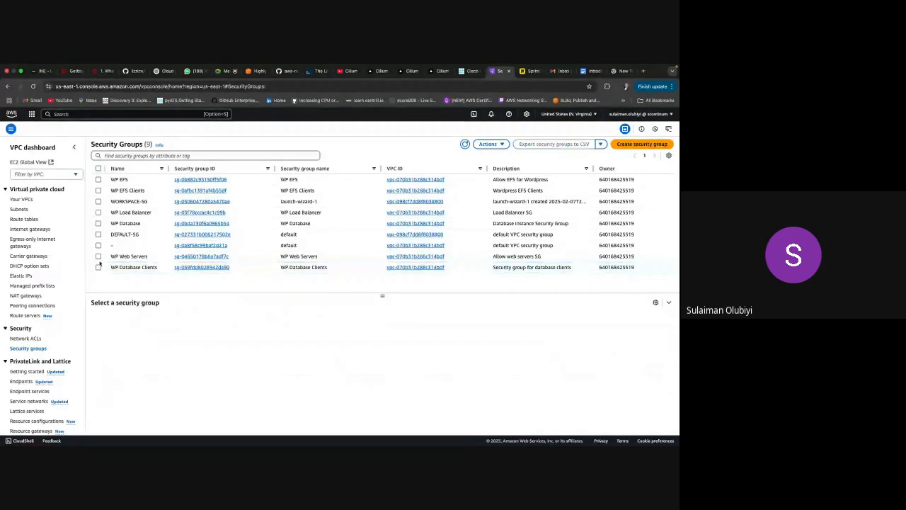
left_click(98, 223)
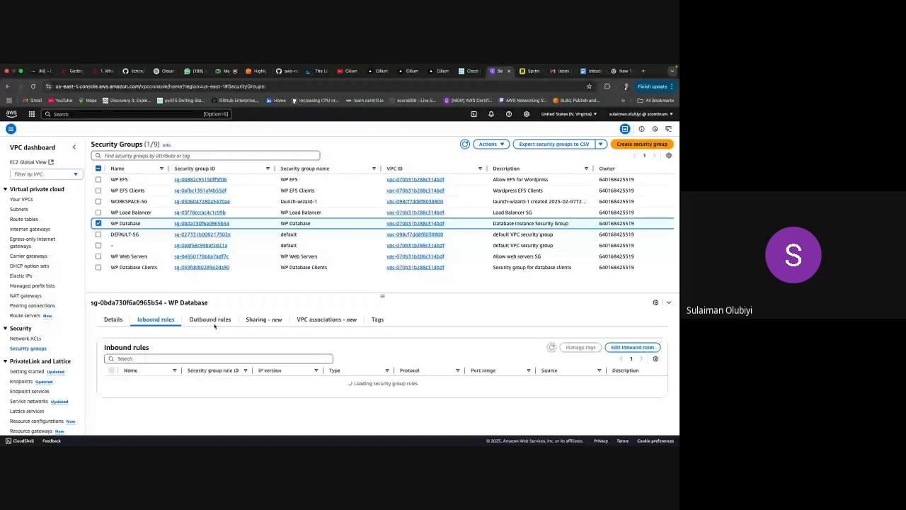
left_click(646, 347)
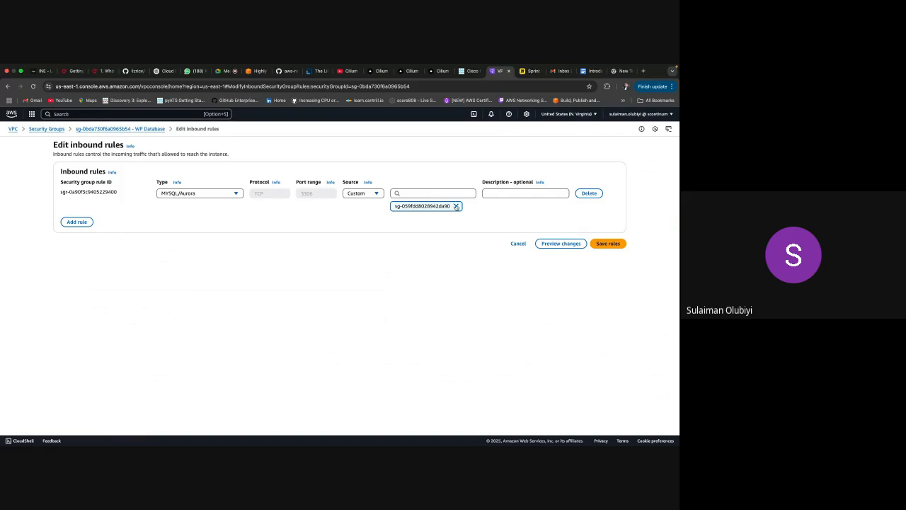
left_click(456, 206)
left_click(380, 197)
left_click(362, 205)
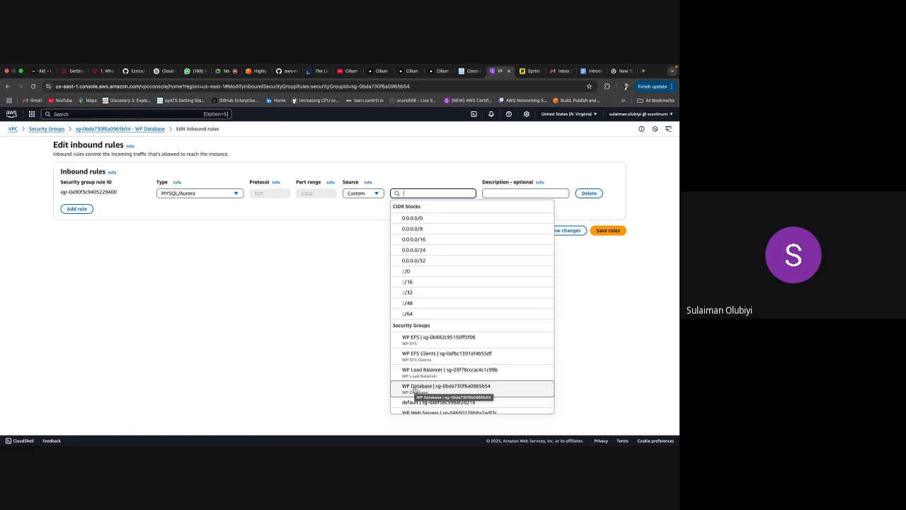
scroll(416, 389, "down", 2)
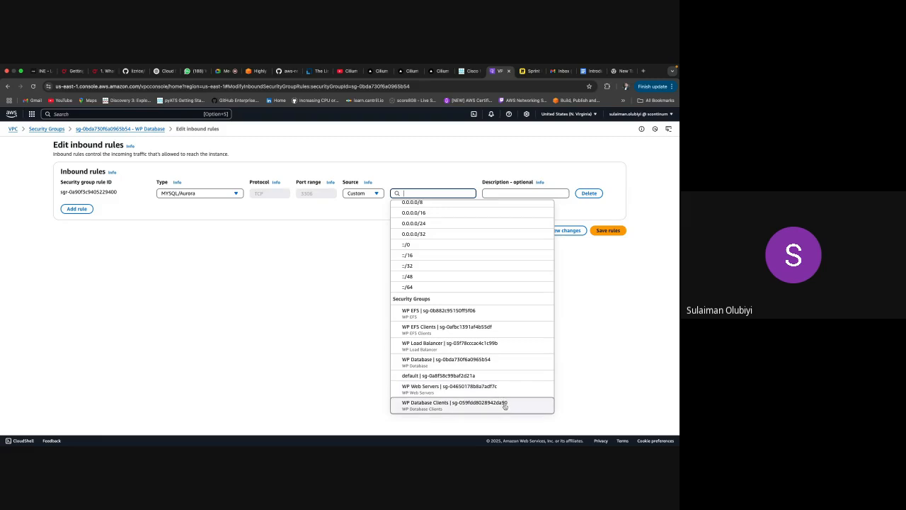
left_click(508, 404)
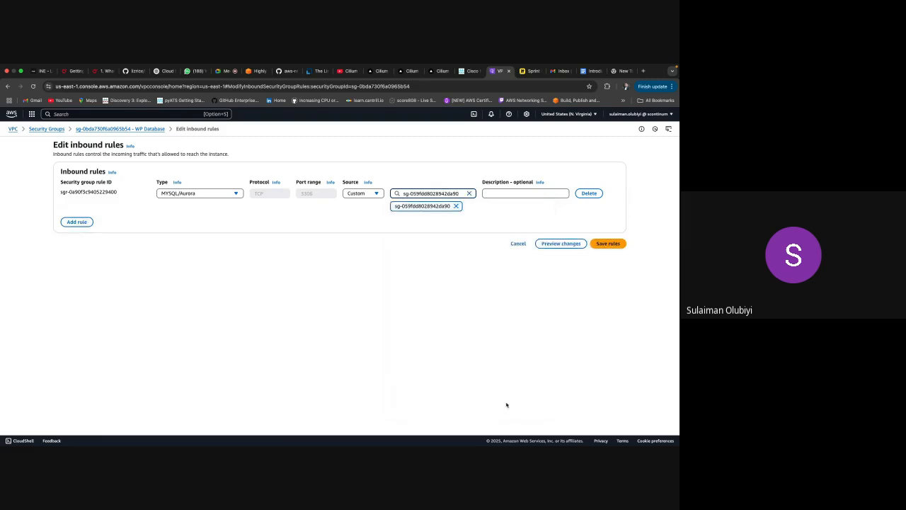
Try to save the WP Database group's inbound rules, and return to the Security Groups list.
left_click(615, 247)
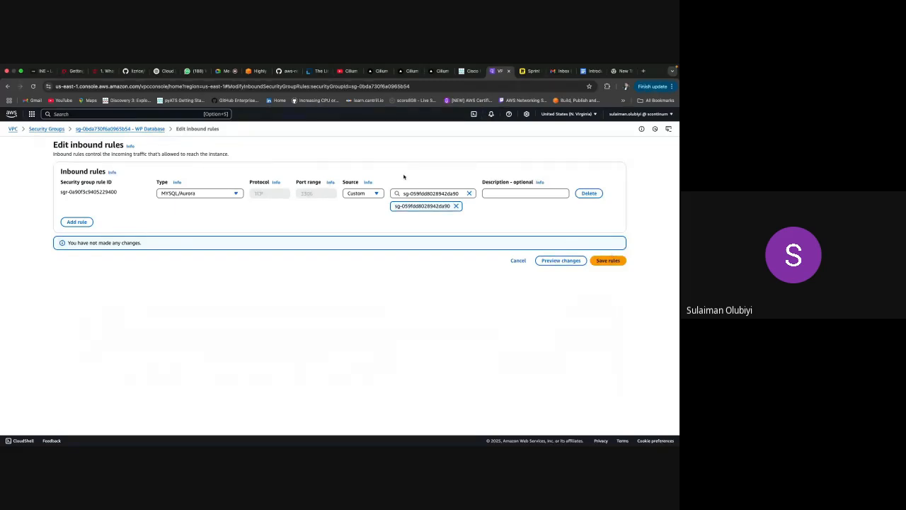
left_click(115, 130)
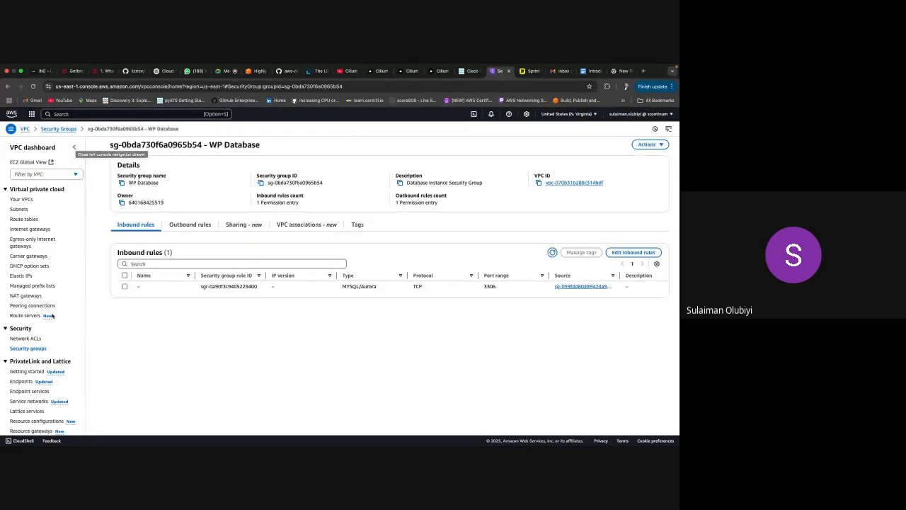
left_click(31, 348)
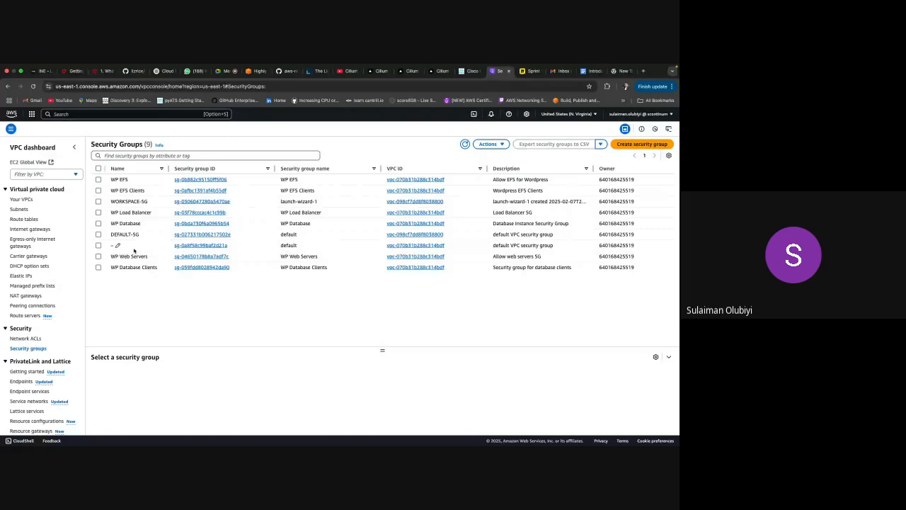
Examine the inbound rules of the WP EFS Clients security group and of the WP EFS security group.
left_click(116, 189)
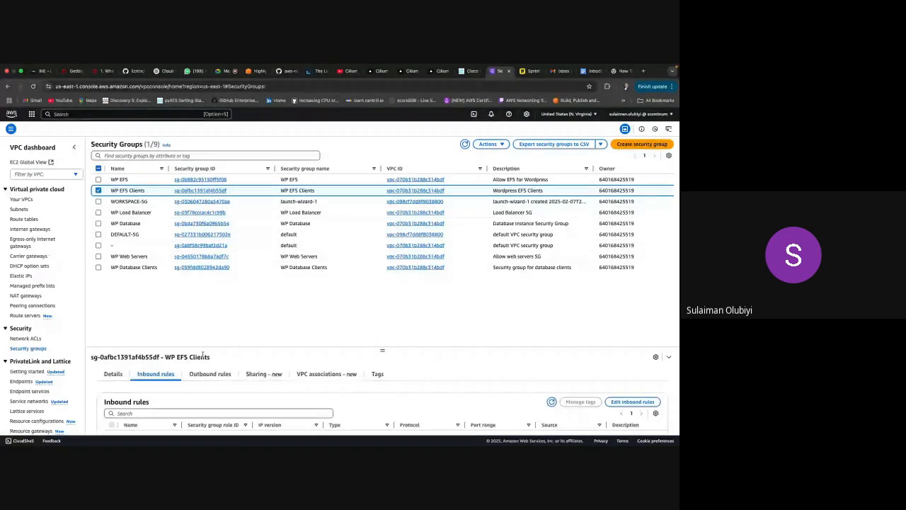
scroll(466, 379, "down", 1)
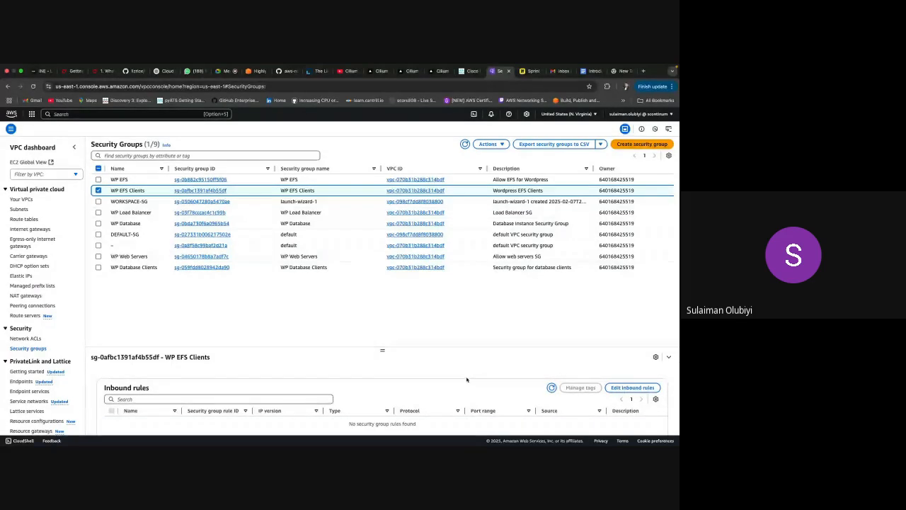
scroll(466, 379, "up", 1)
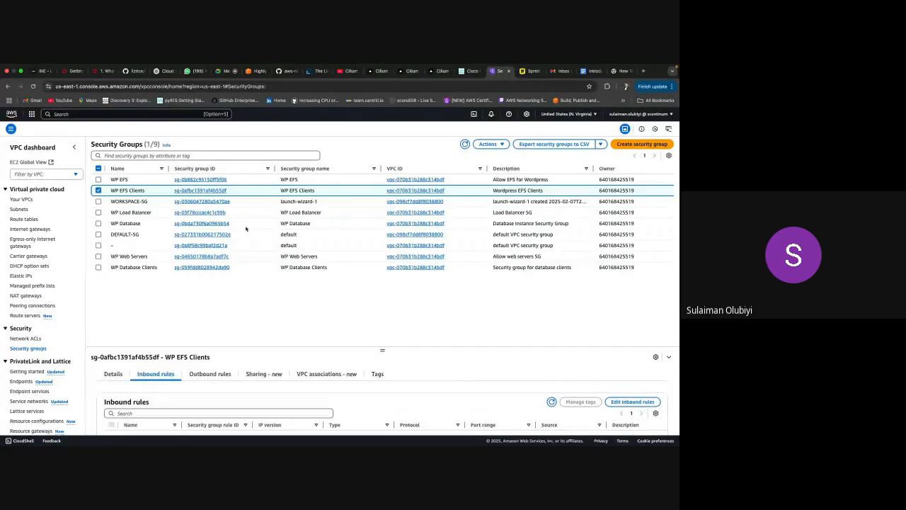
left_click(98, 191)
left_click(98, 179)
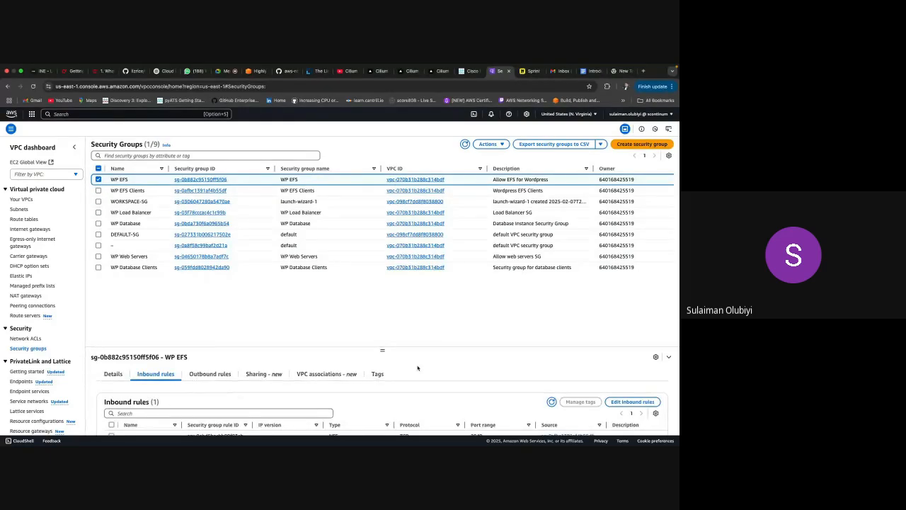
scroll(418, 367, "down", 2)
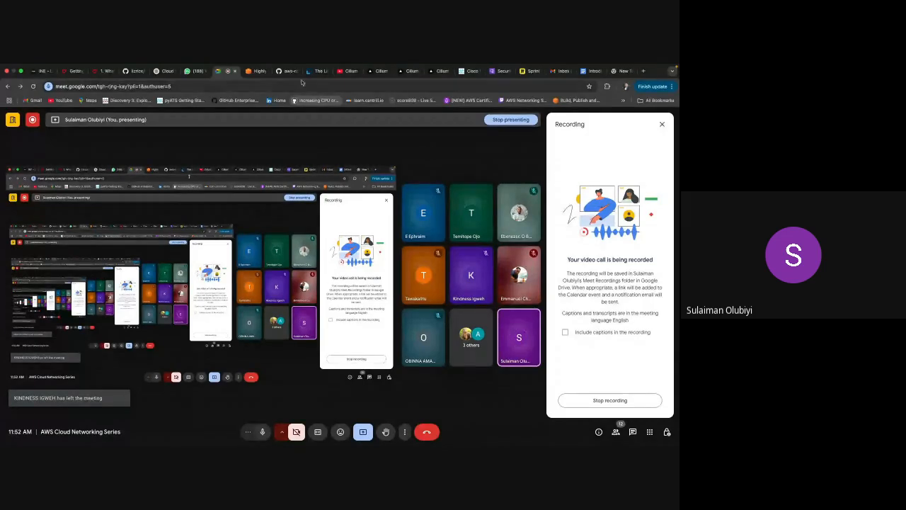
Switch to the workshop's Lab 2 page and review the security group instructions through to the RDS subnet group section.
left_click(257, 71)
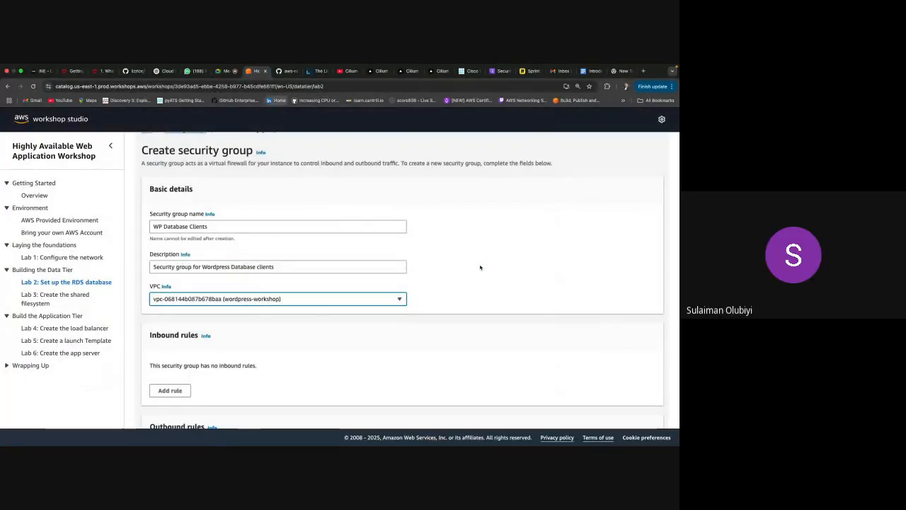
scroll(480, 267, "down", 5)
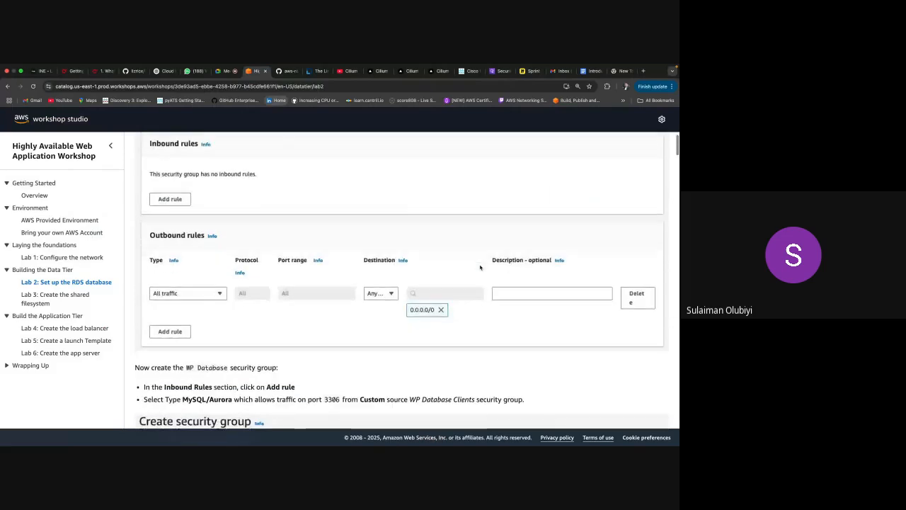
scroll(479, 267, "up", 1)
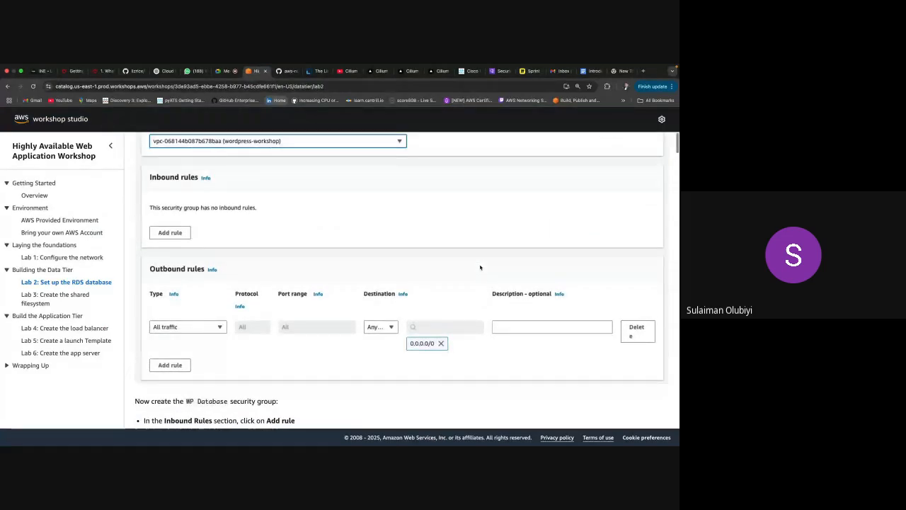
scroll(197, 285, "up", 2)
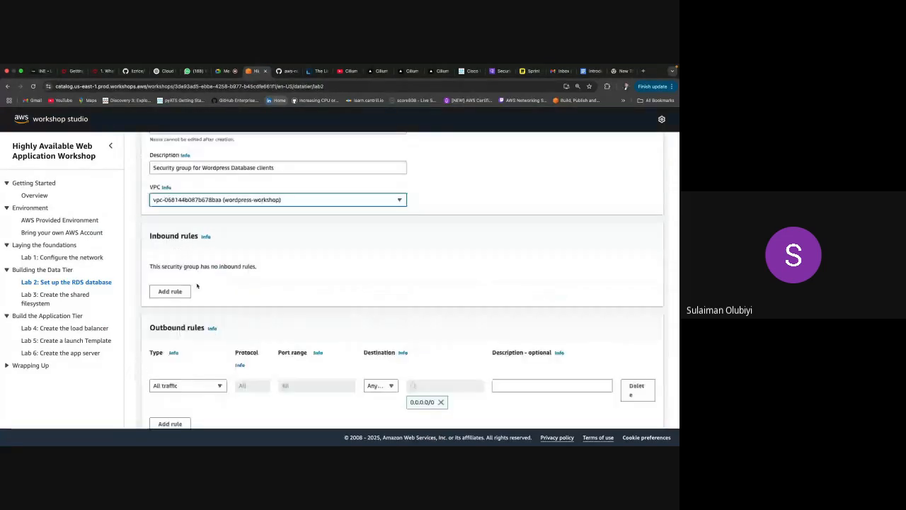
scroll(578, 262, "down", 2)
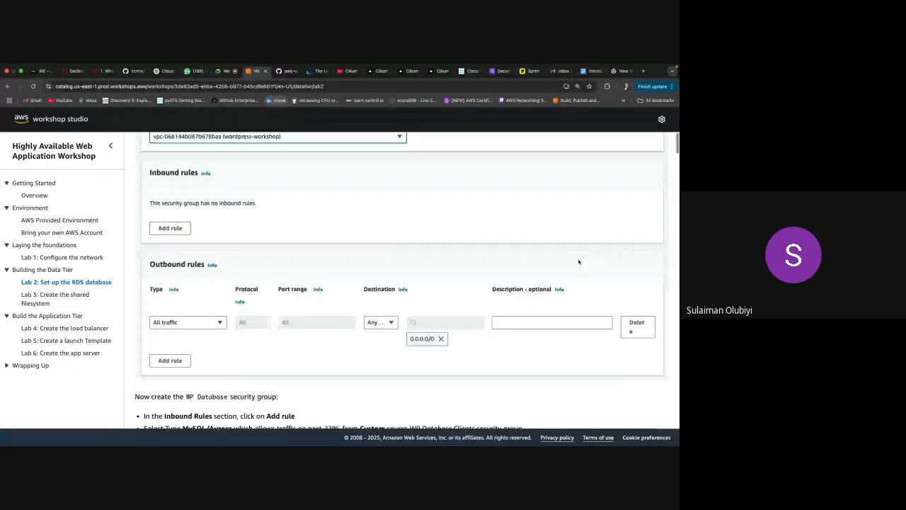
scroll(578, 261, "down", 5)
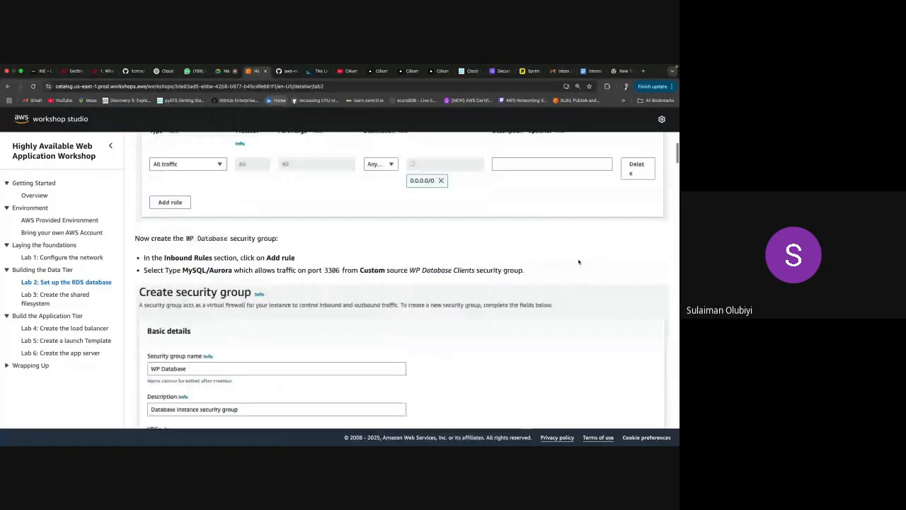
scroll(579, 262, "down", 7)
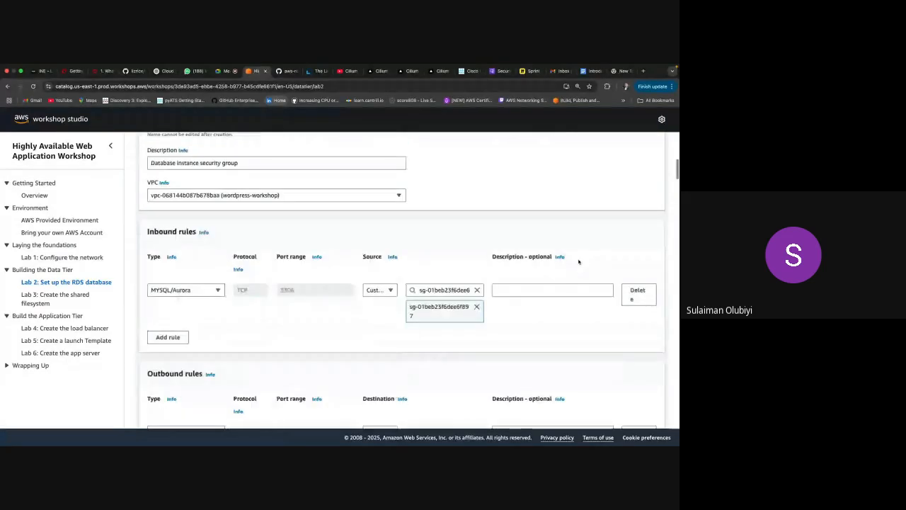
scroll(578, 262, "down", 10)
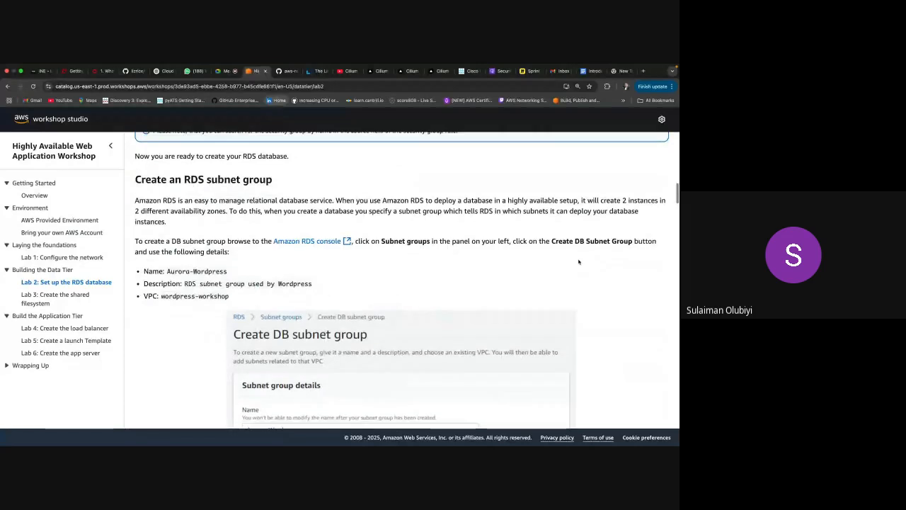
scroll(578, 262, "up", 1)
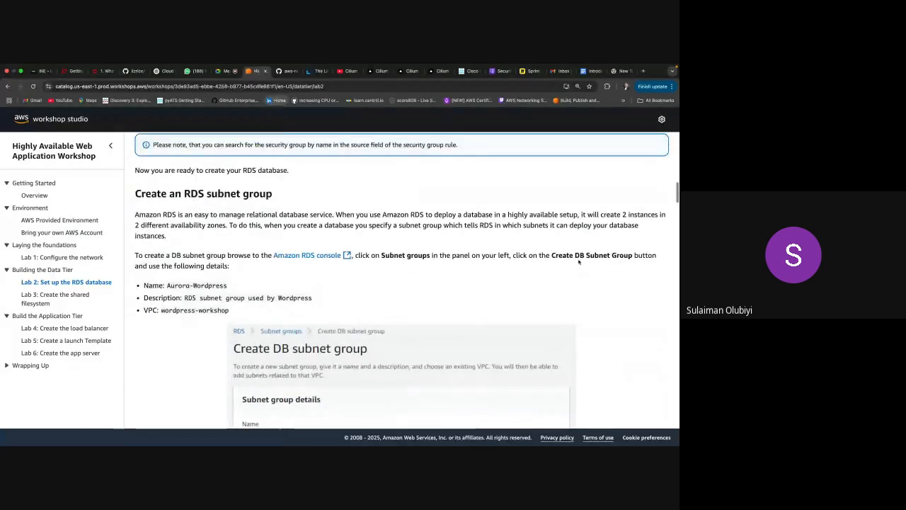
scroll(578, 262, "up", 1)
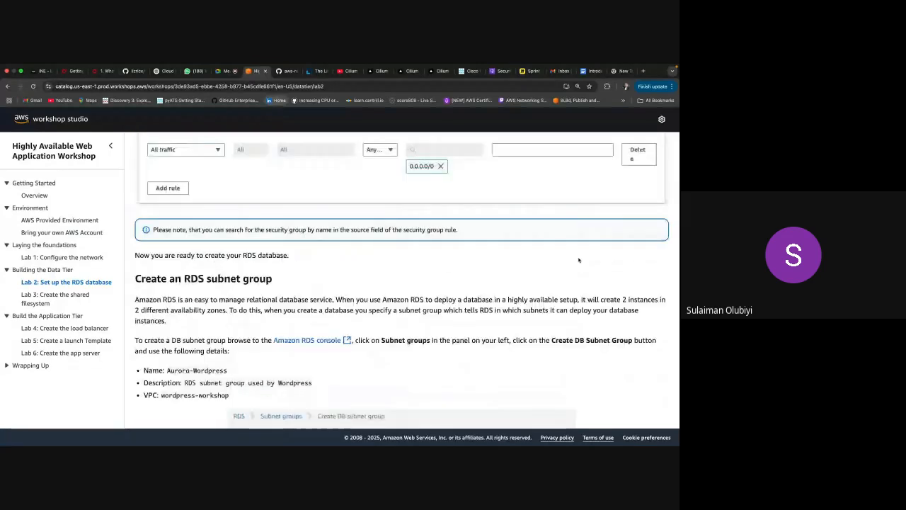
Return to the AWS console, open the Aurora and RDS service in a separate tab and show its databases.
left_click(498, 70)
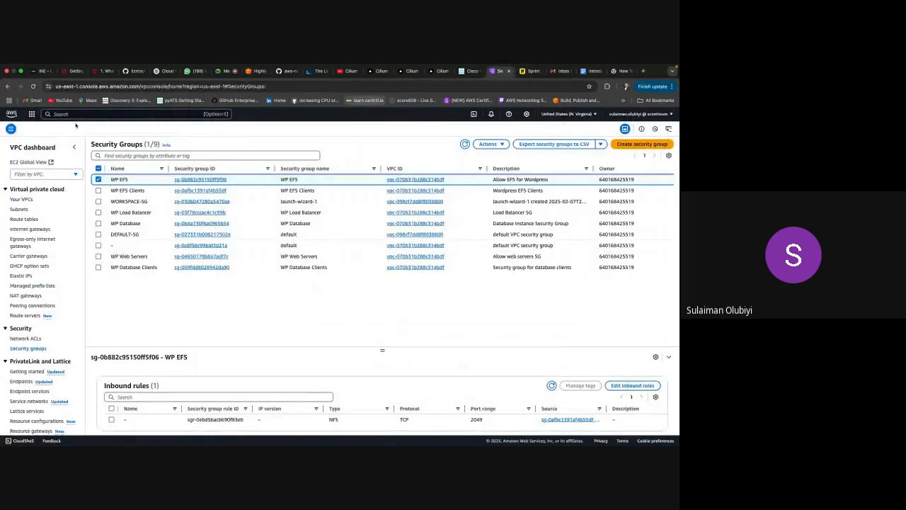
left_click(32, 113)
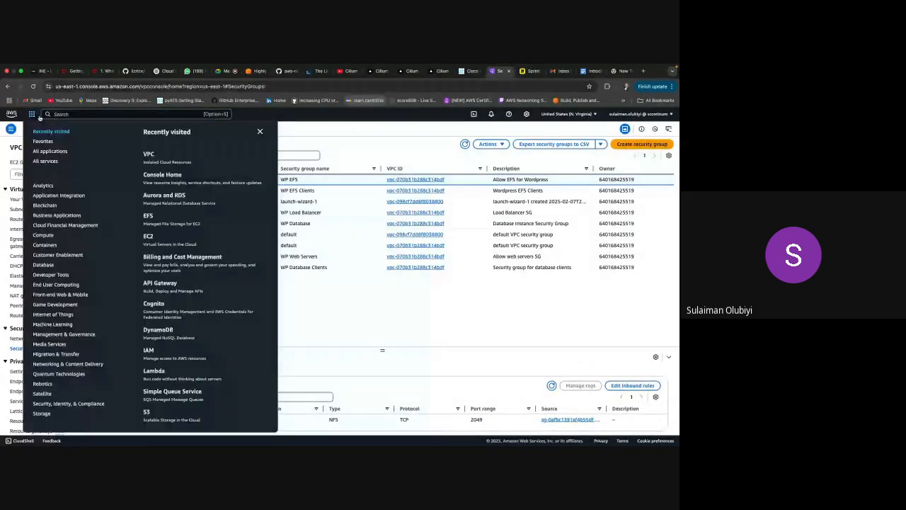
left_click(170, 198, "super")
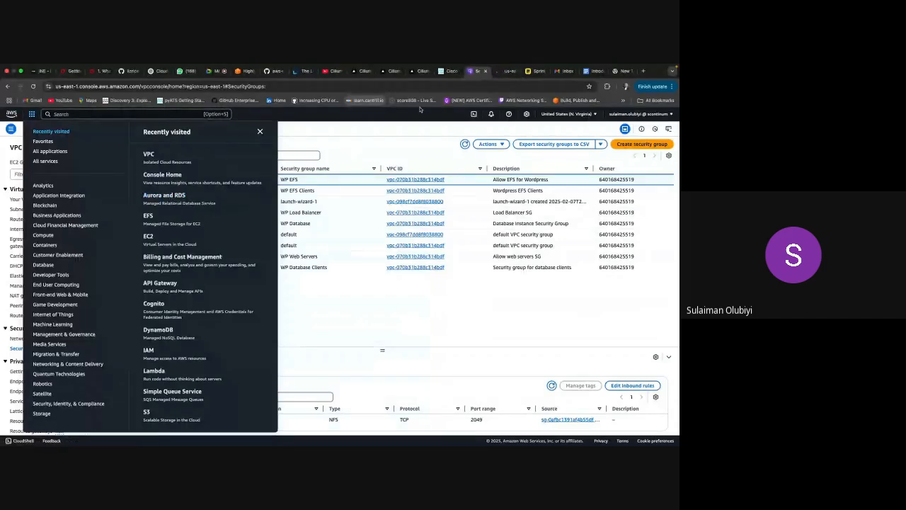
left_click(504, 71)
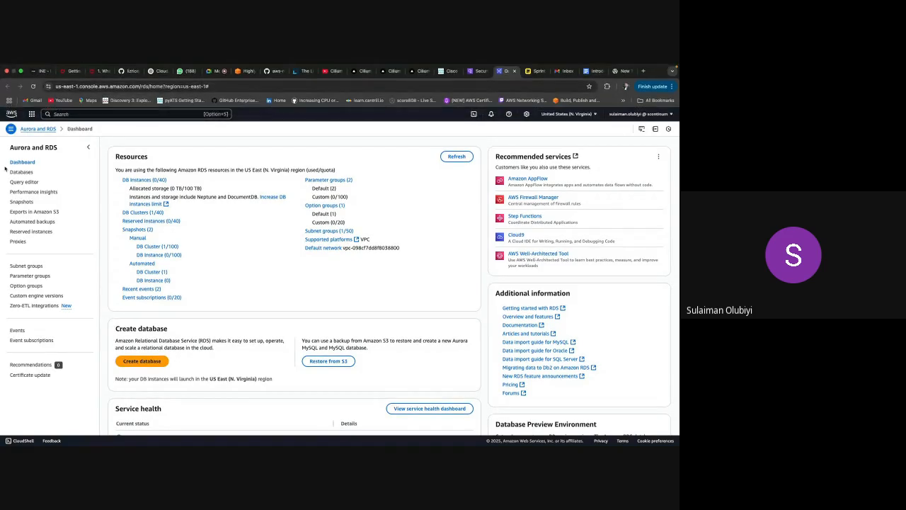
left_click(21, 172)
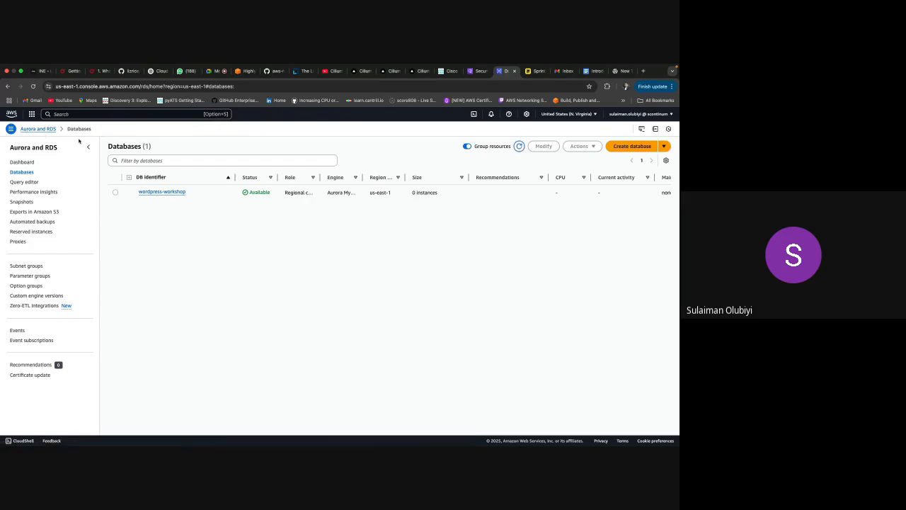
Try to delete the wordpress-workshop cluster with a final snapshot, confirming with "delete me", select retention of automated backups, and dismiss the dialog.
left_click(116, 192)
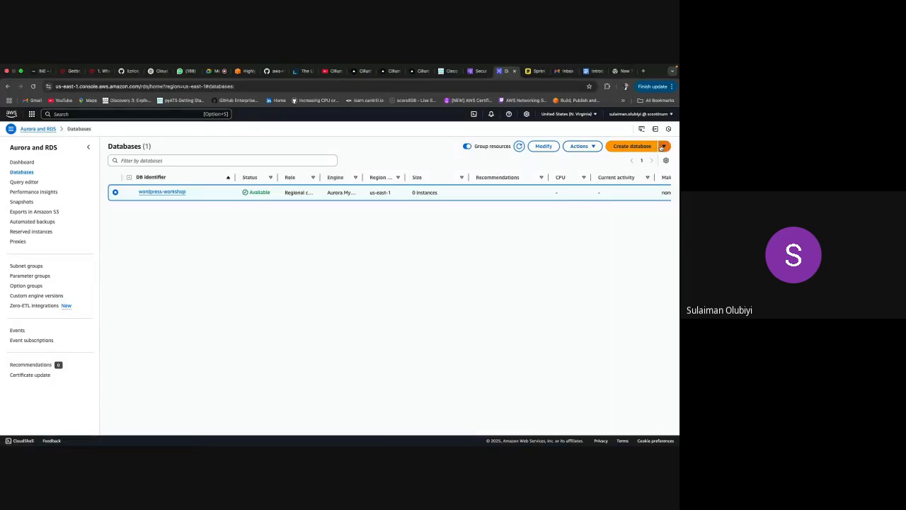
left_click(573, 145)
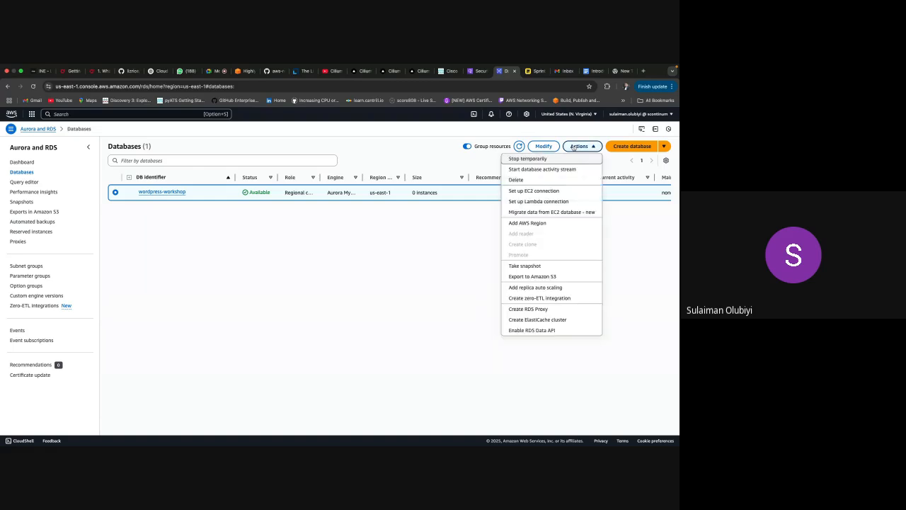
left_click(530, 181)
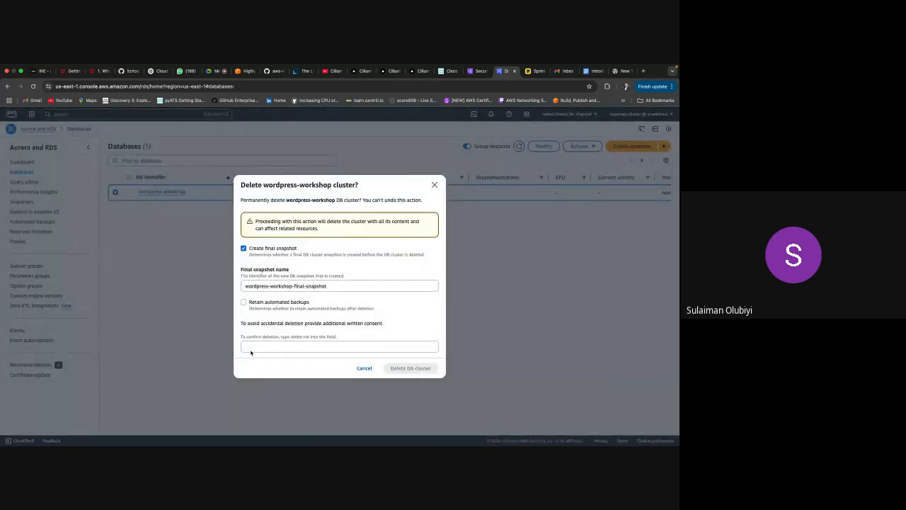
left_click(251, 346)
type("dele")
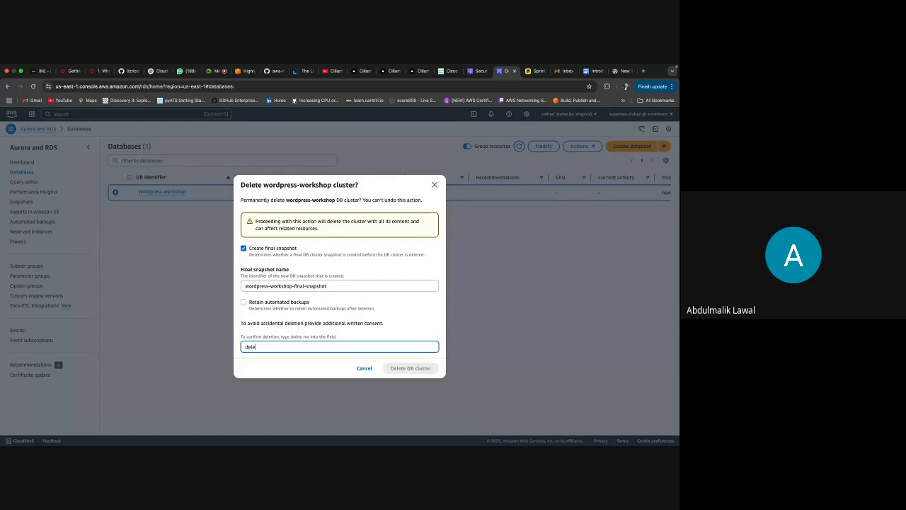
type("te me")
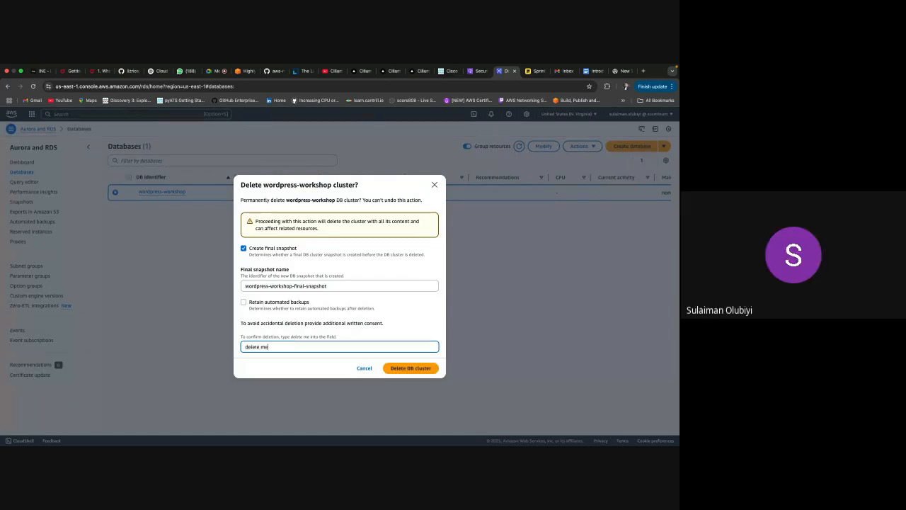
left_click(387, 368)
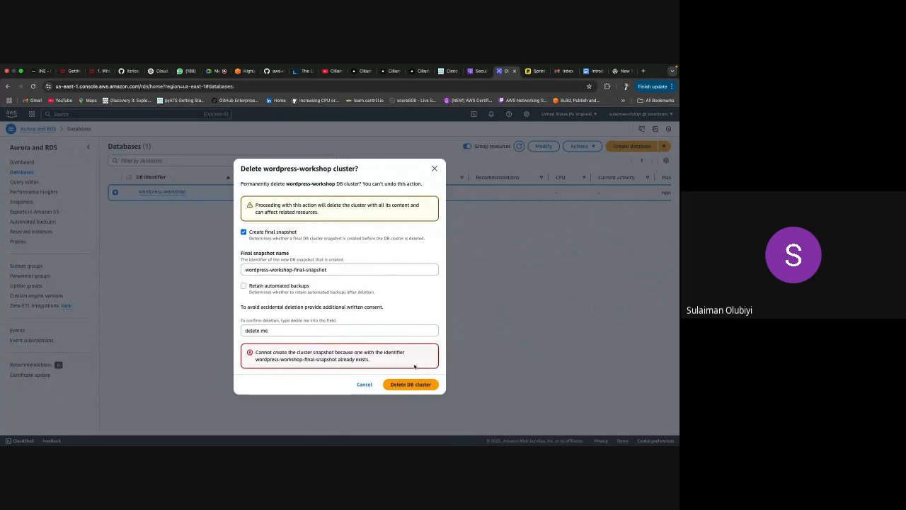
left_click(273, 286)
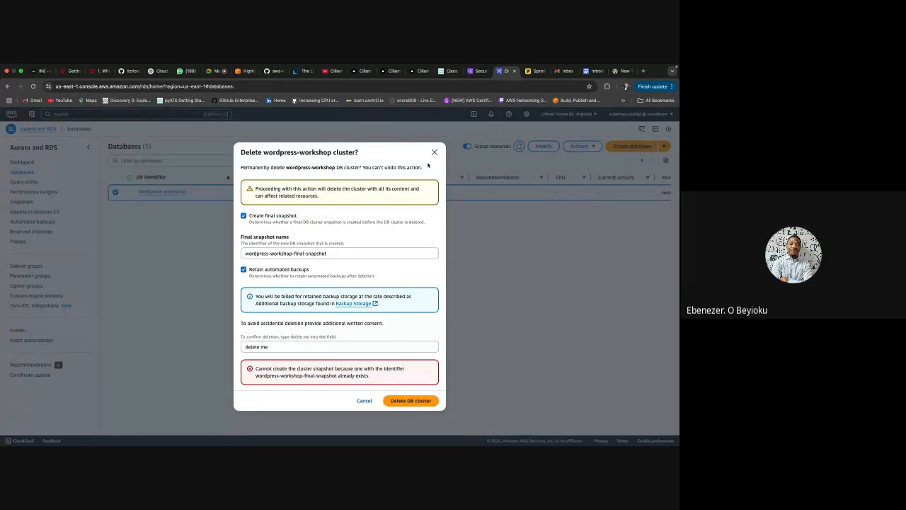
left_click(434, 153)
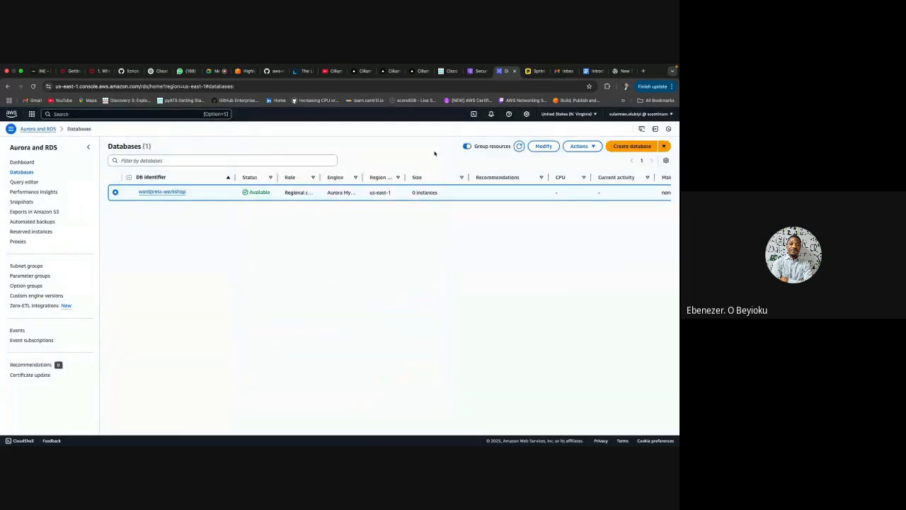
Refresh the database list and delete the manual snapshot wordpress-workshop-final-snapshot.
left_click(518, 147)
left_click(27, 202)
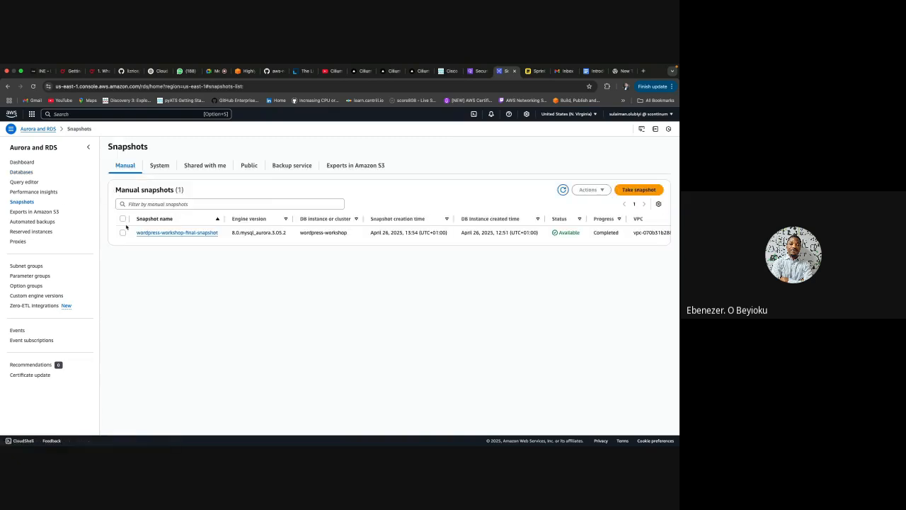
left_click(123, 232)
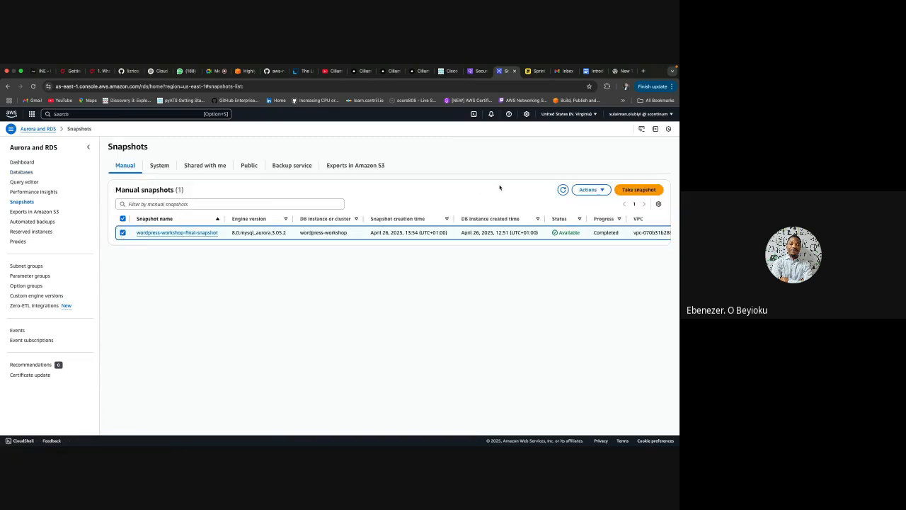
left_click(605, 190)
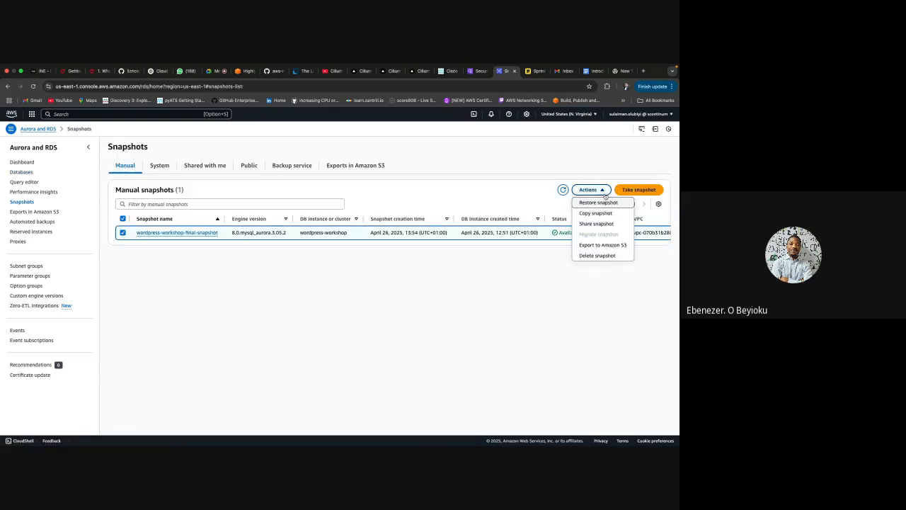
left_click(601, 256)
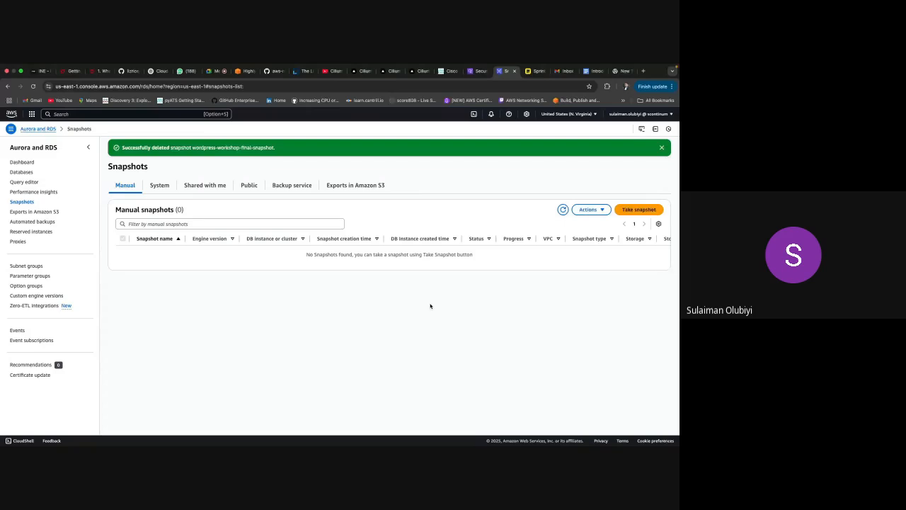
Delete the wordpress-workshop cluster with a final snapshot, confirming with "delete me", then dismiss the notifications and refresh the database list.
left_click(25, 163)
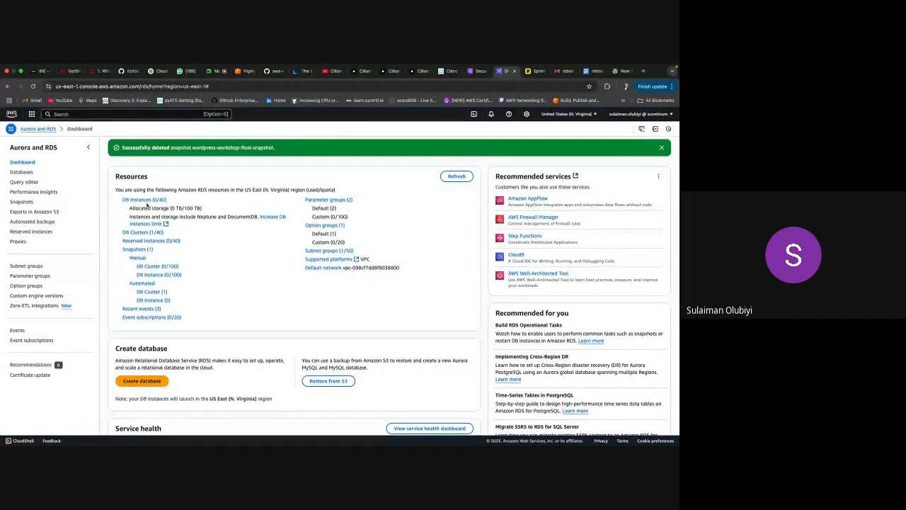
left_click(23, 173)
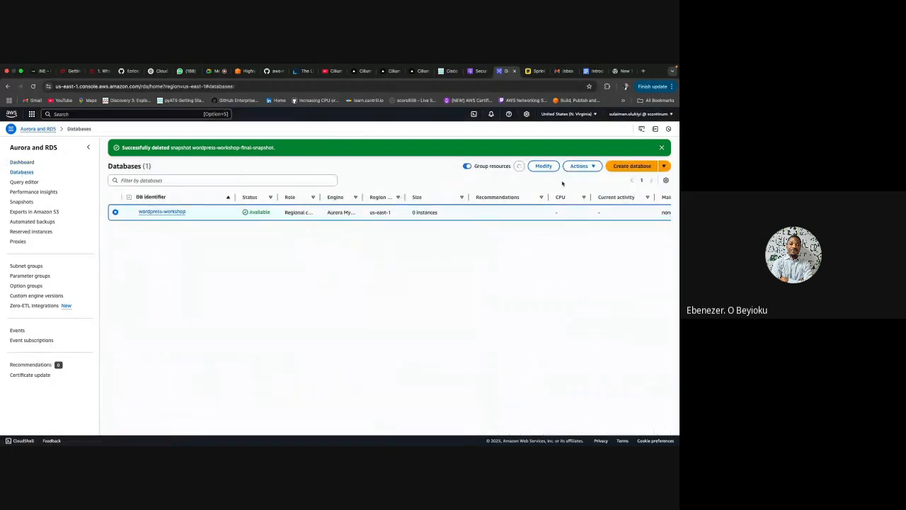
left_click(581, 166)
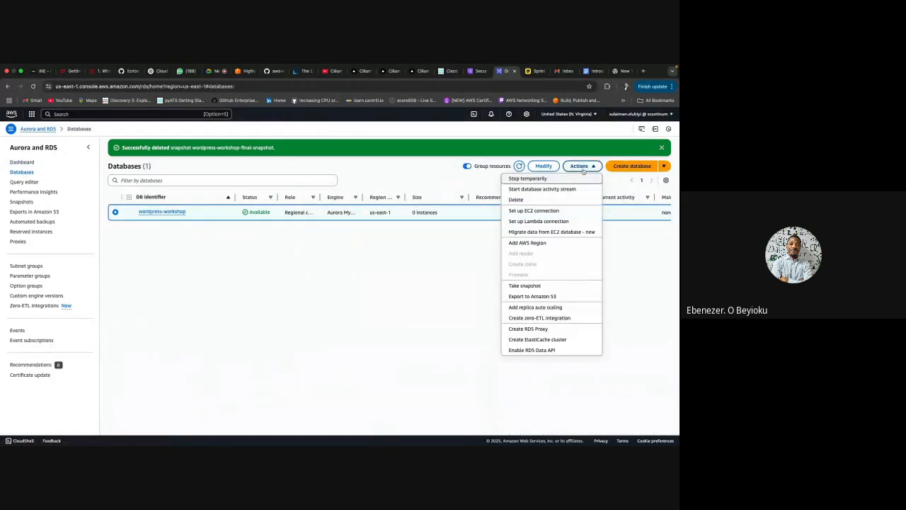
left_click(549, 199)
left_click(276, 347)
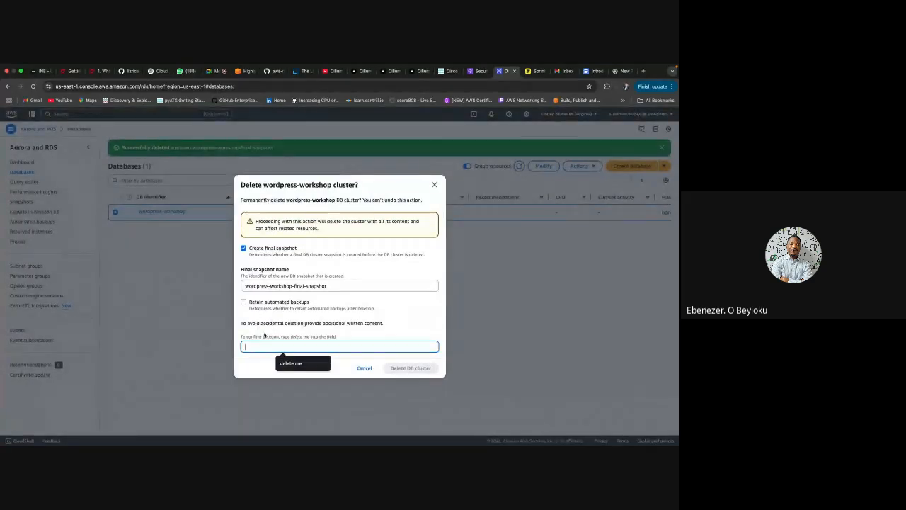
type("delte")
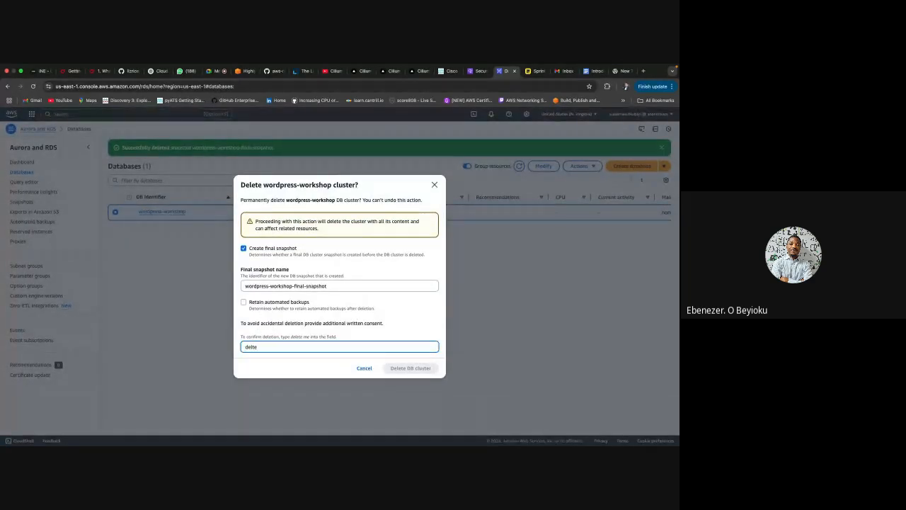
key("BackSpace")
key("BackSpace")
type("ete")
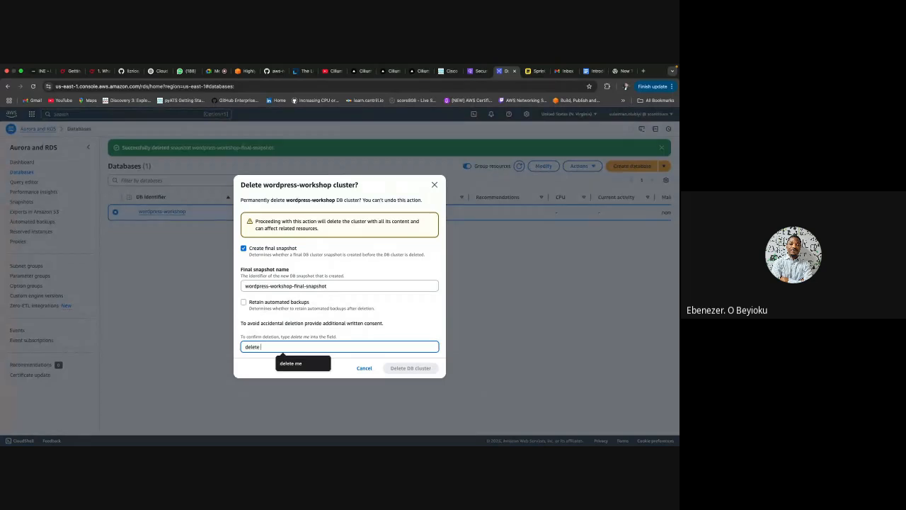
type("e me")
left_click(410, 368)
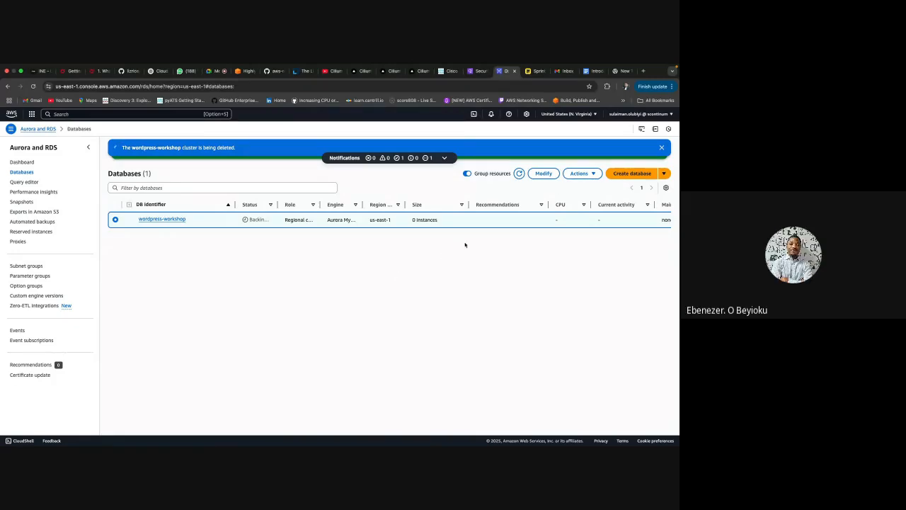
left_click(662, 149)
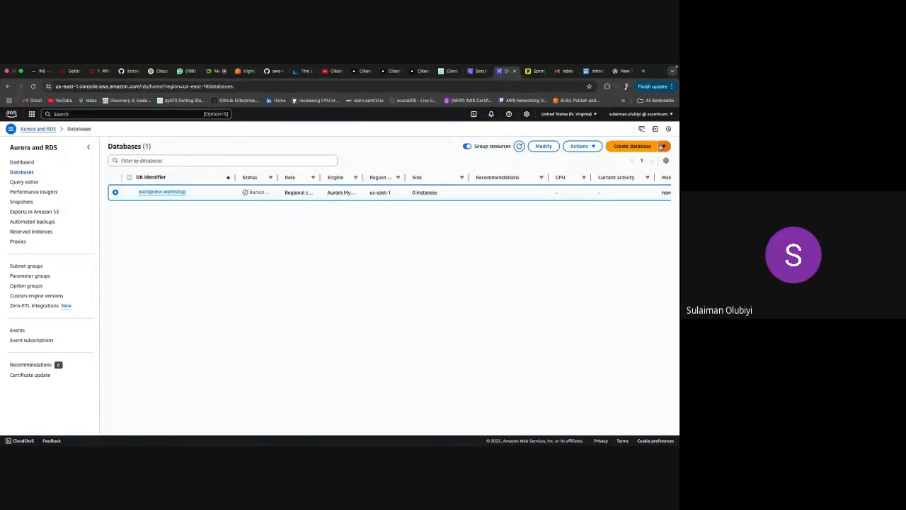
left_click(519, 146)
Open the EFS service in a separate tab and show its file systems.
left_click(31, 113)
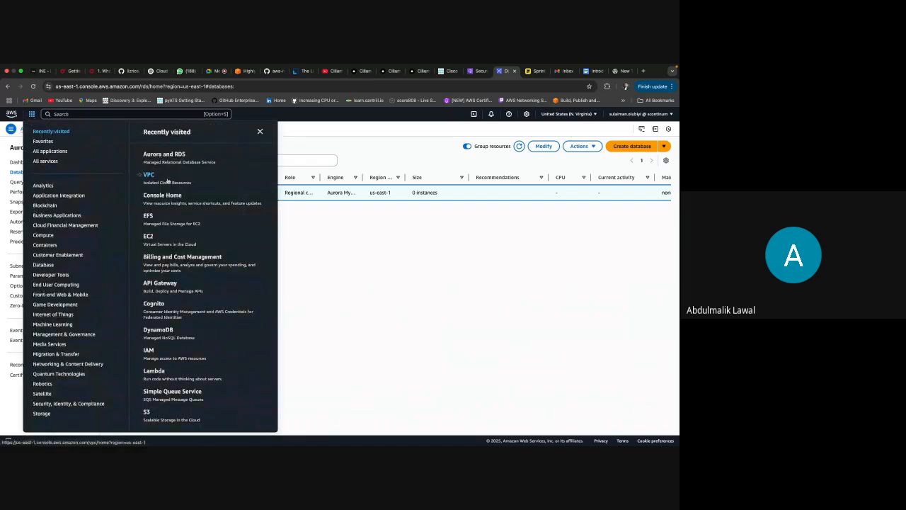
left_click(149, 217, "super")
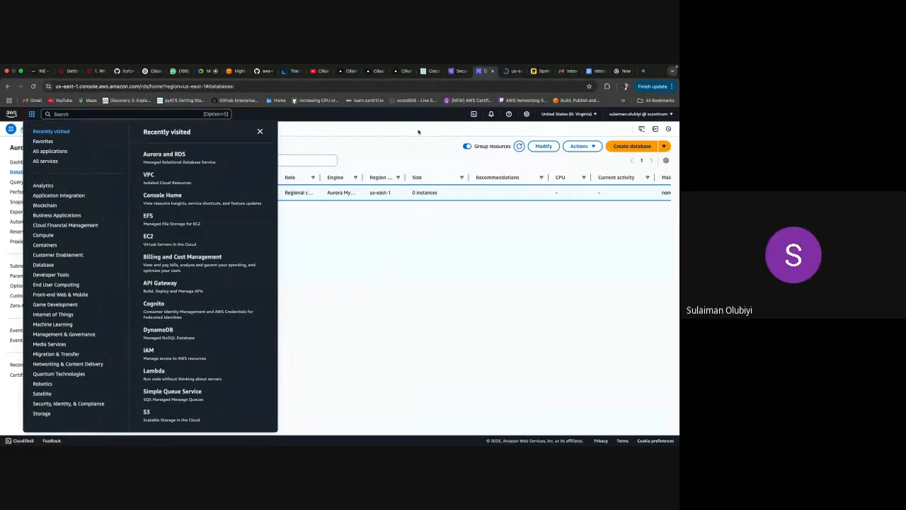
left_click(417, 132)
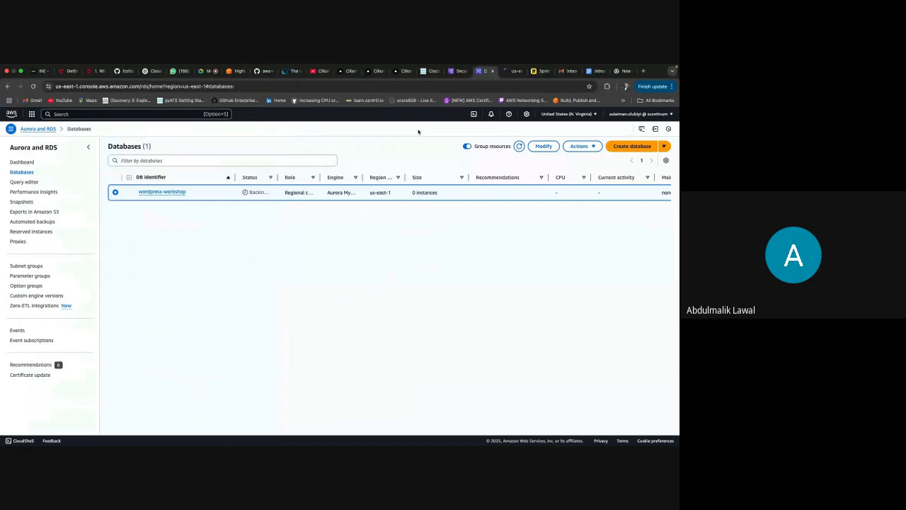
left_click(511, 71)
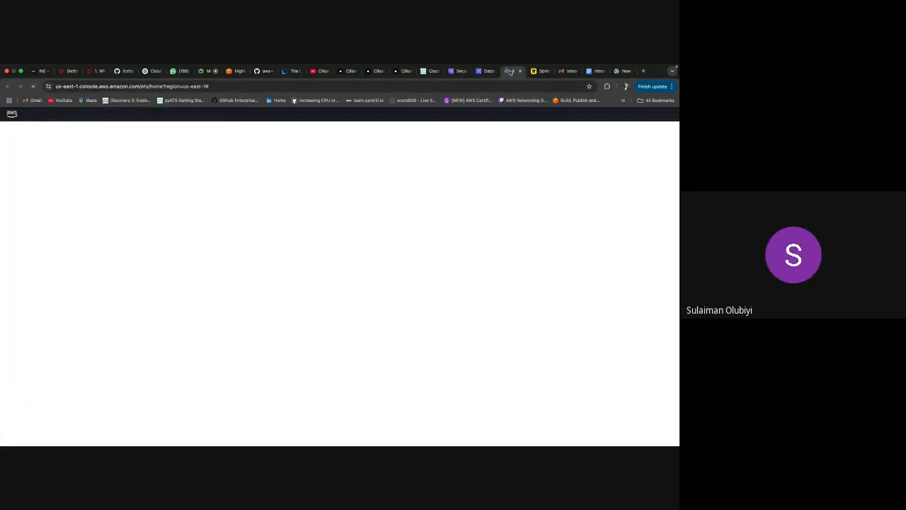
left_click(485, 71)
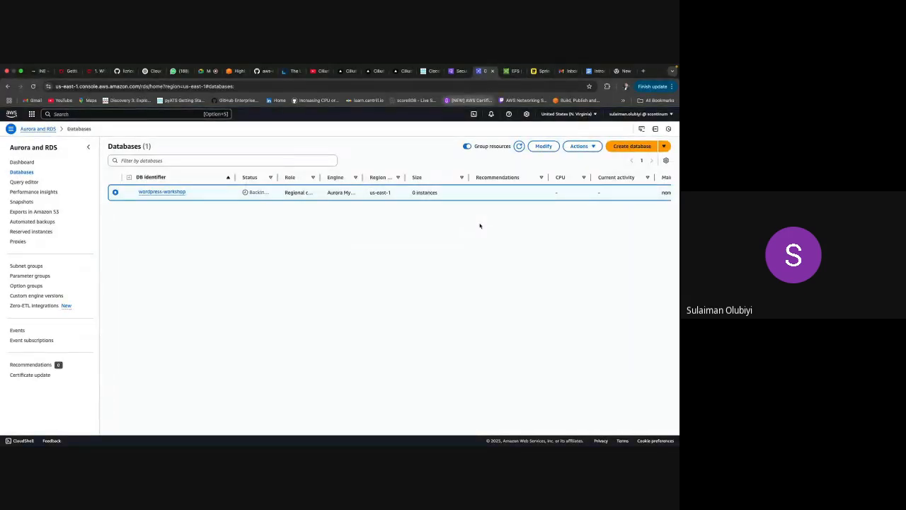
left_click(513, 71)
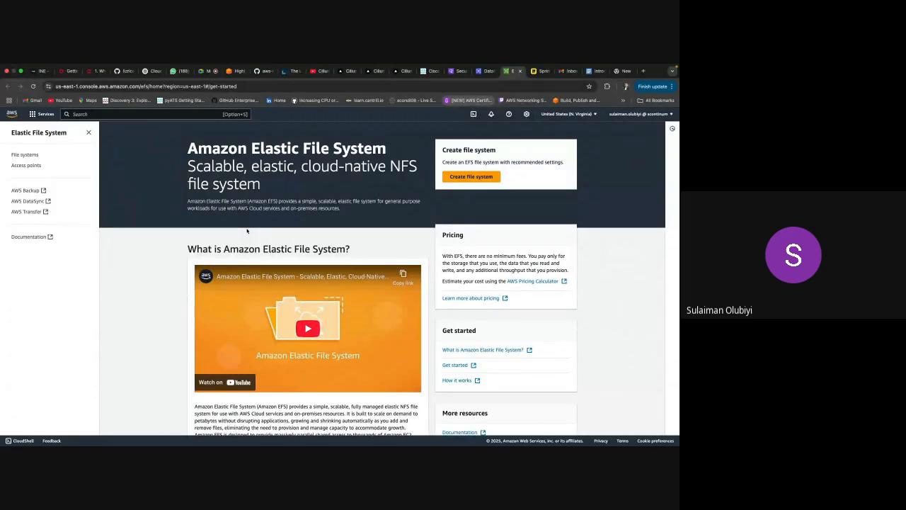
left_click(21, 155)
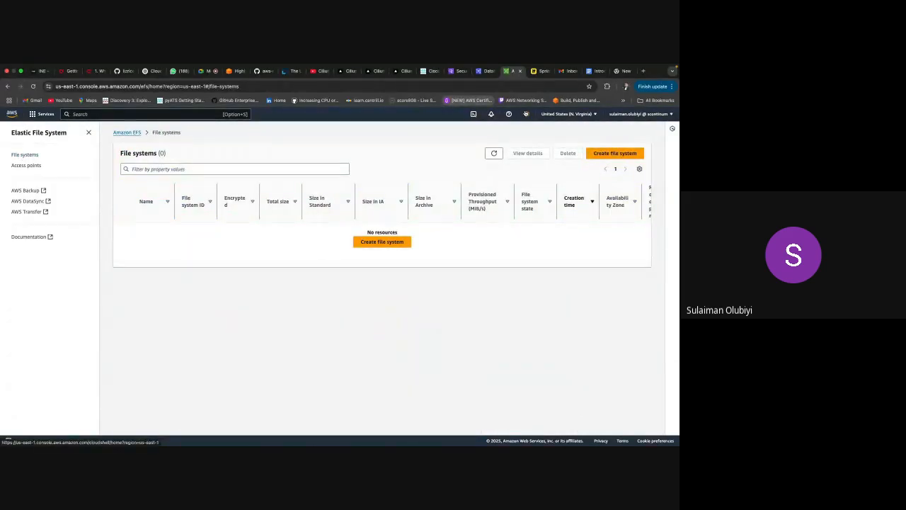
Start creating an EFS file system and choose the wordpress-workshop VPC for it.
left_click(614, 153)
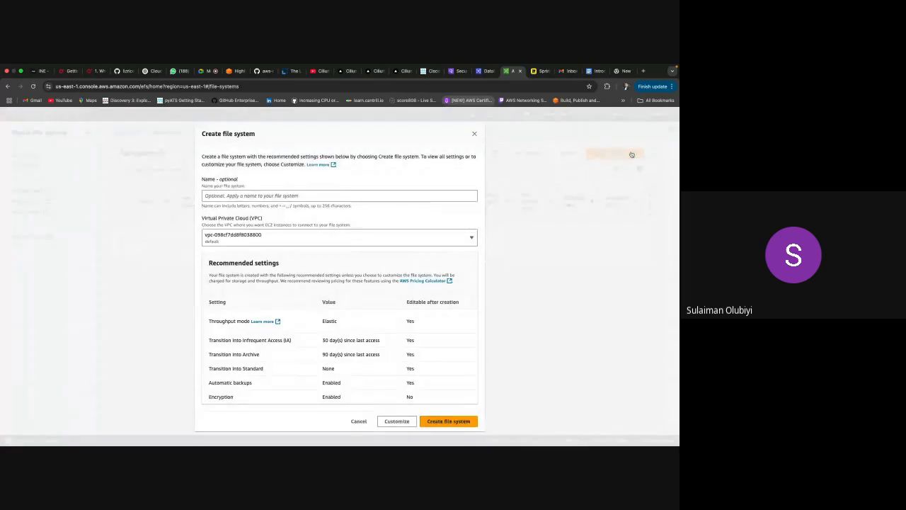
left_click(317, 195)
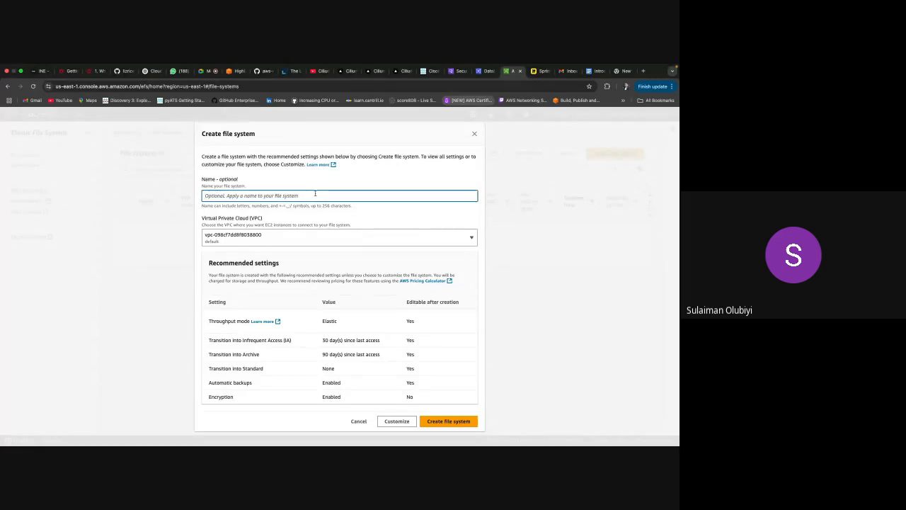
left_click(323, 239)
left_click(303, 271)
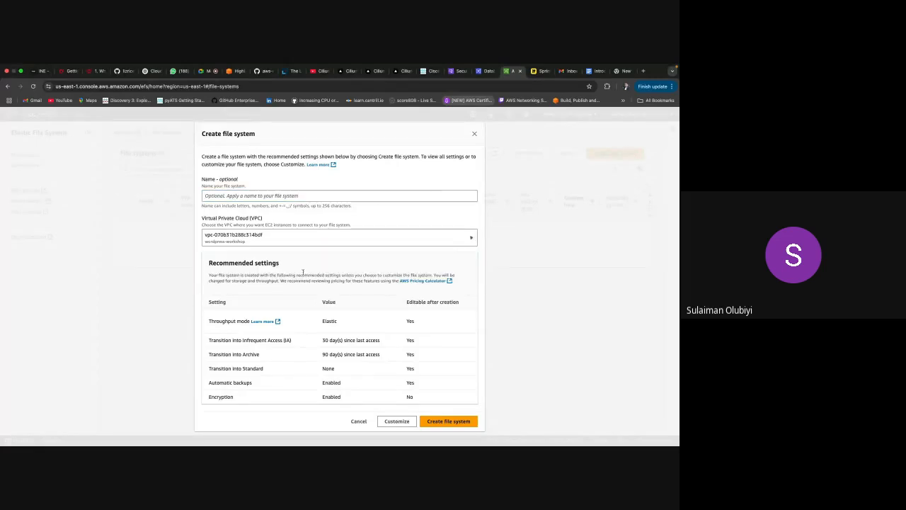
Switch to the workshop's Lab 2 page and review the instructions for creating an RDS subnet group.
left_click(235, 73)
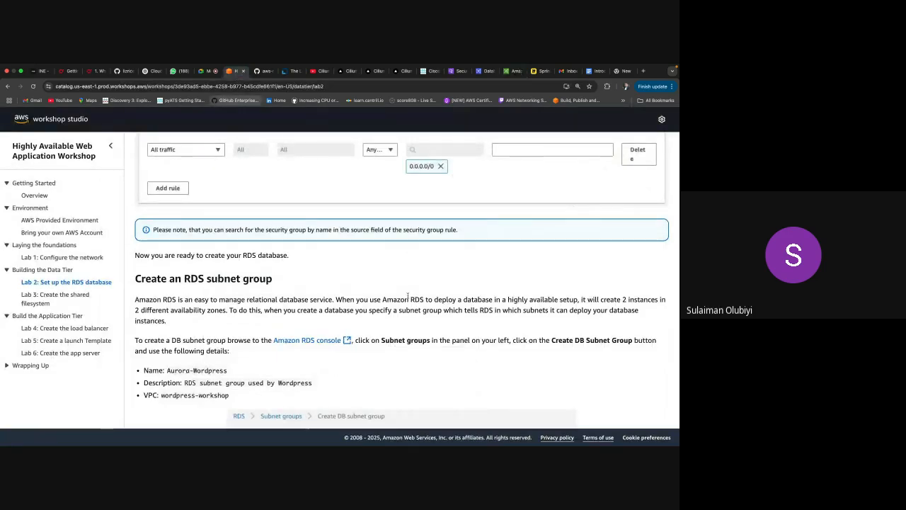
scroll(408, 297, "down", 1)
scroll(408, 296, "down", 3)
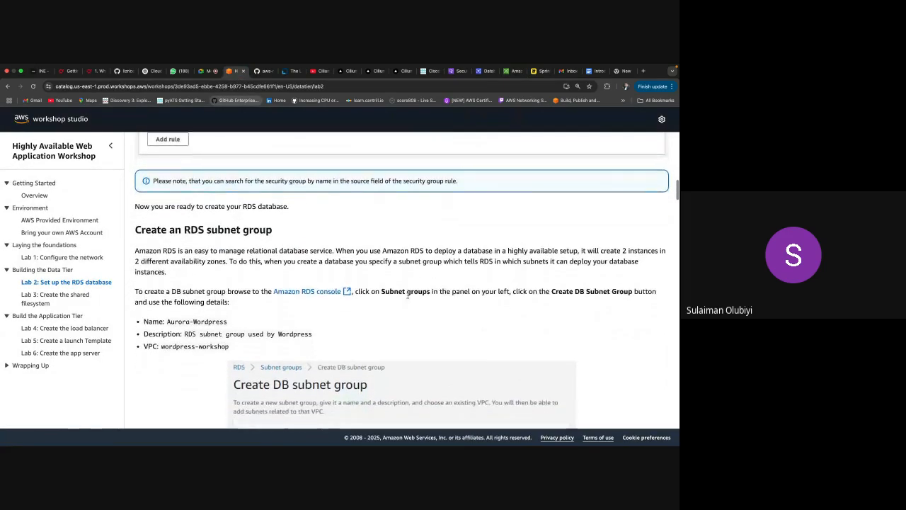
scroll(408, 298, "down", 1)
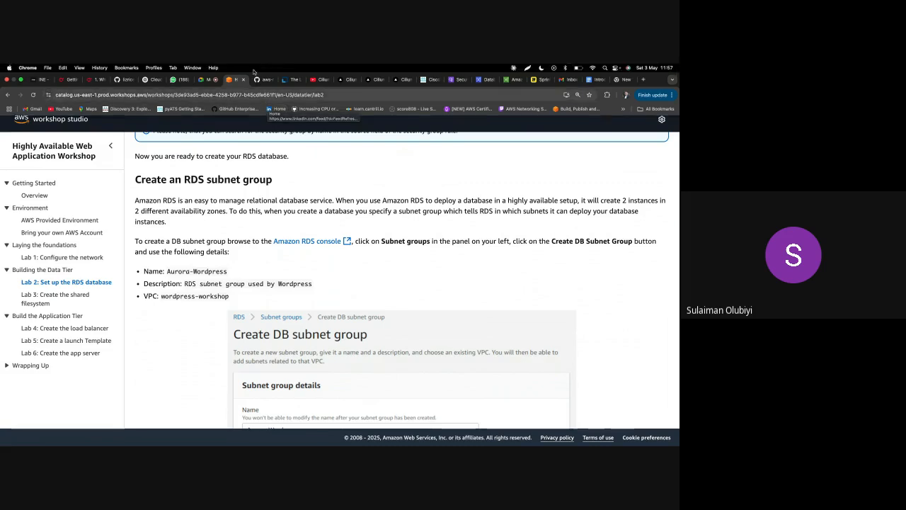
Return to the RDS console, refresh the database list and open the aurora-wordpress subnet group's details.
left_click(487, 81)
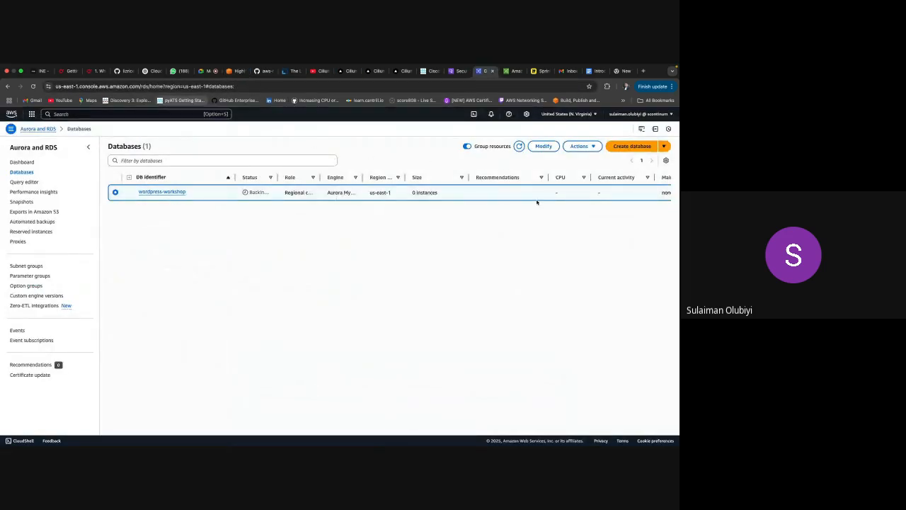
left_click(517, 147)
left_click(20, 267)
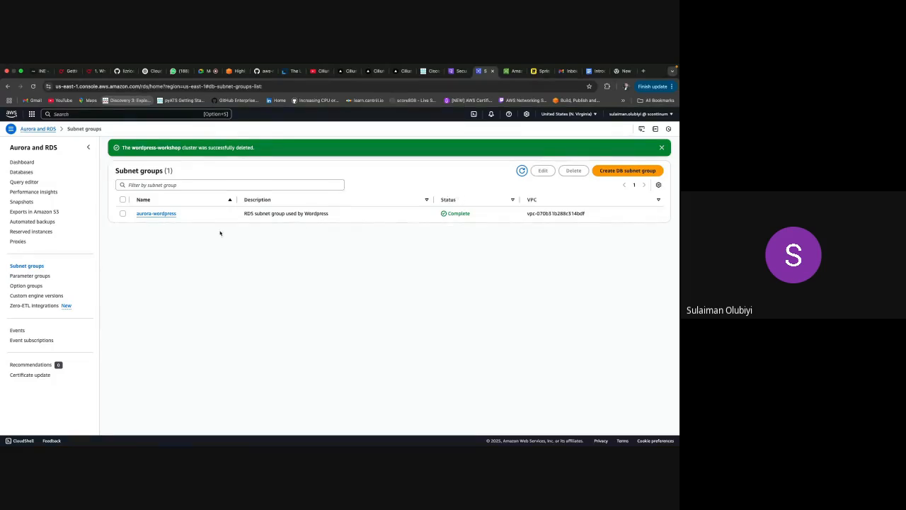
left_click(164, 216)
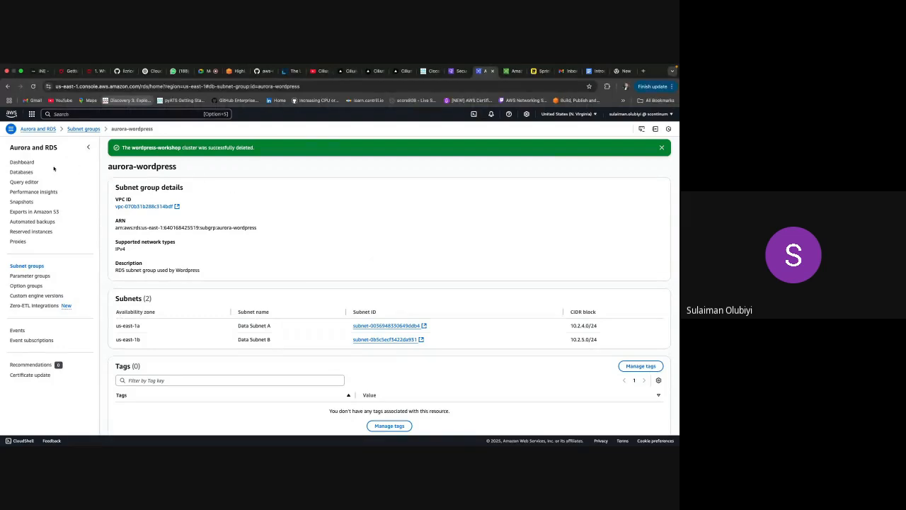
Go back to the RDS databases, dismiss the cluster deletion notification and refresh the list.
left_click(22, 172)
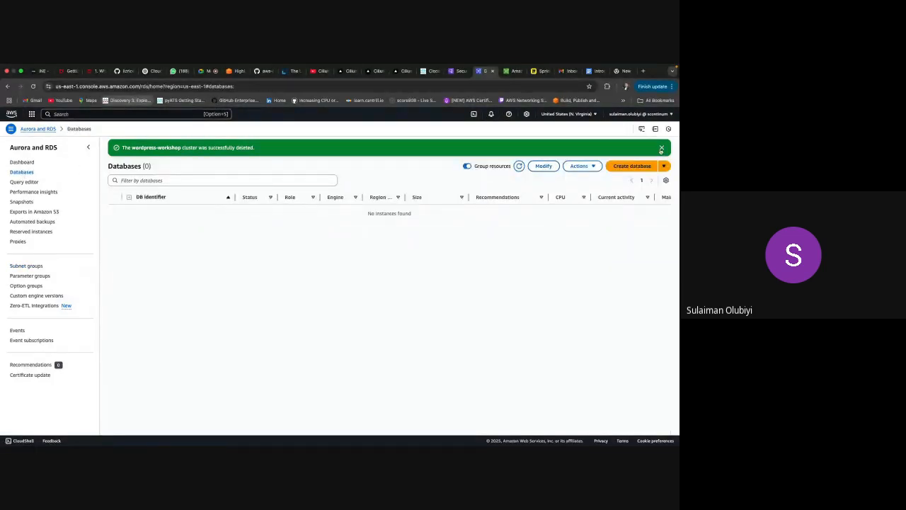
left_click(661, 148)
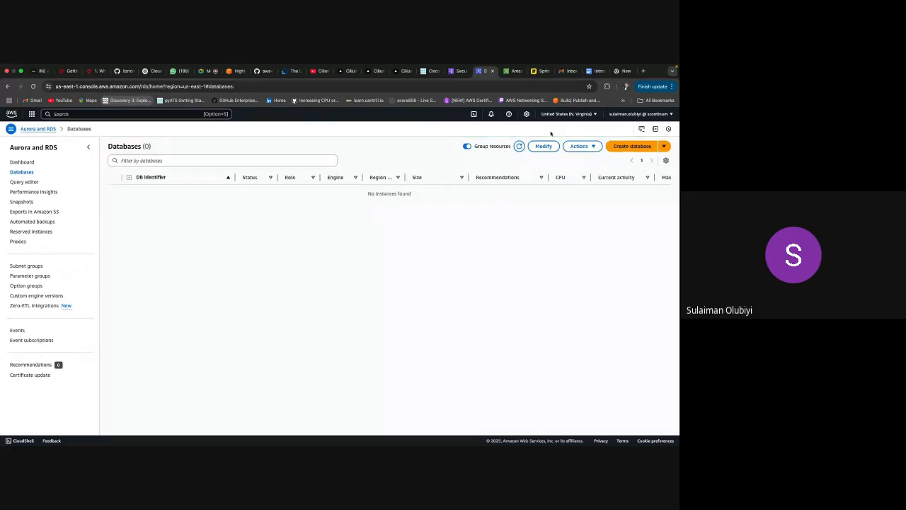
left_click(519, 146)
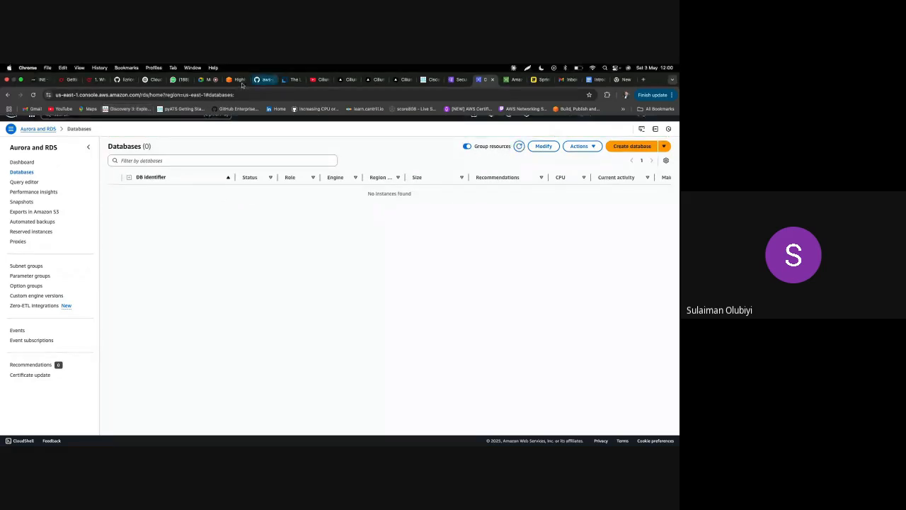
Return to the Lab 2 page and review the subnet group settings and the engine options for creating the Aurora database instance.
left_click(239, 80)
scroll(355, 228, "down", 3)
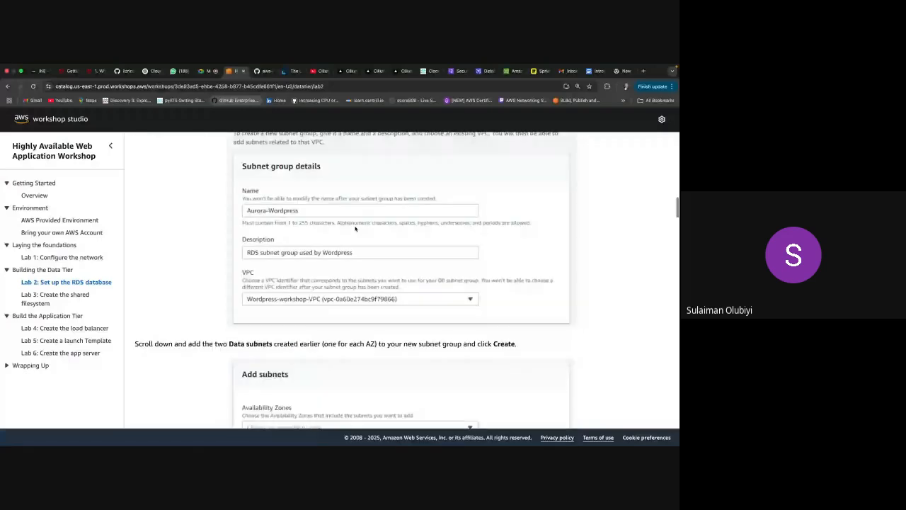
scroll(355, 229, "down", 5)
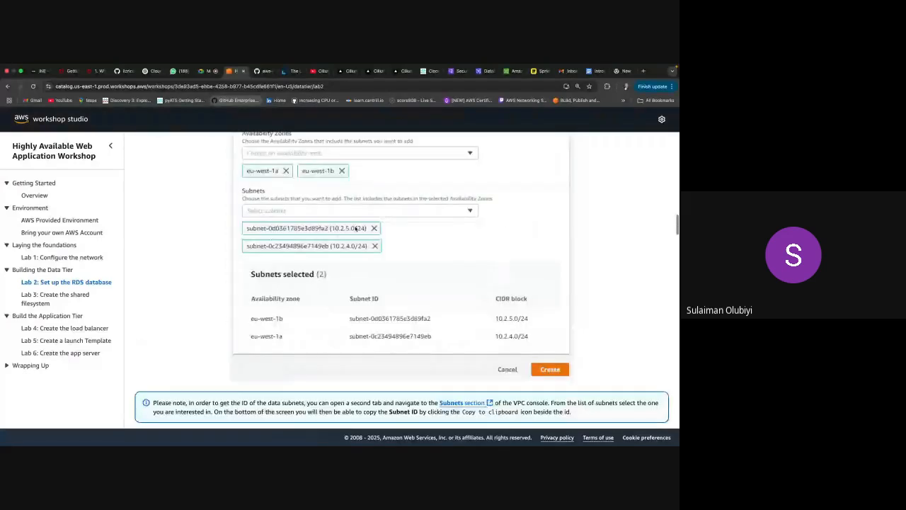
scroll(355, 229, "down", 5)
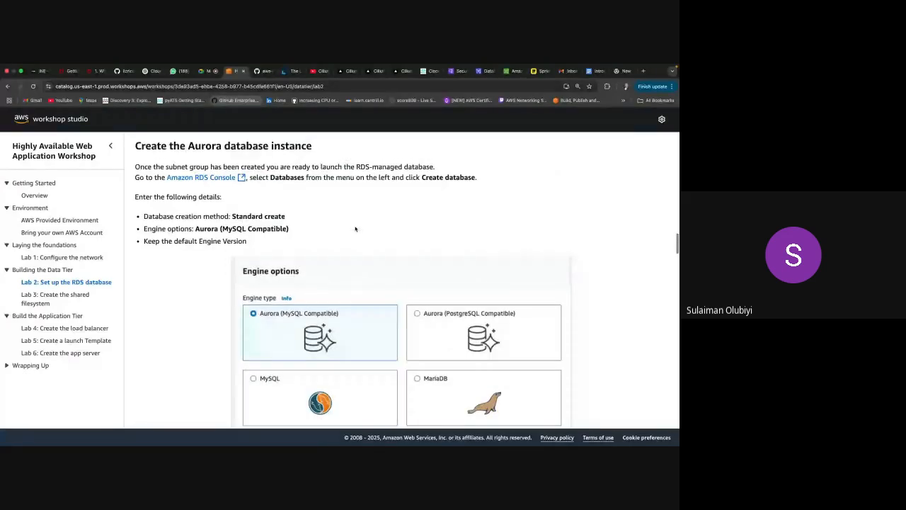
scroll(356, 229, "up", 2)
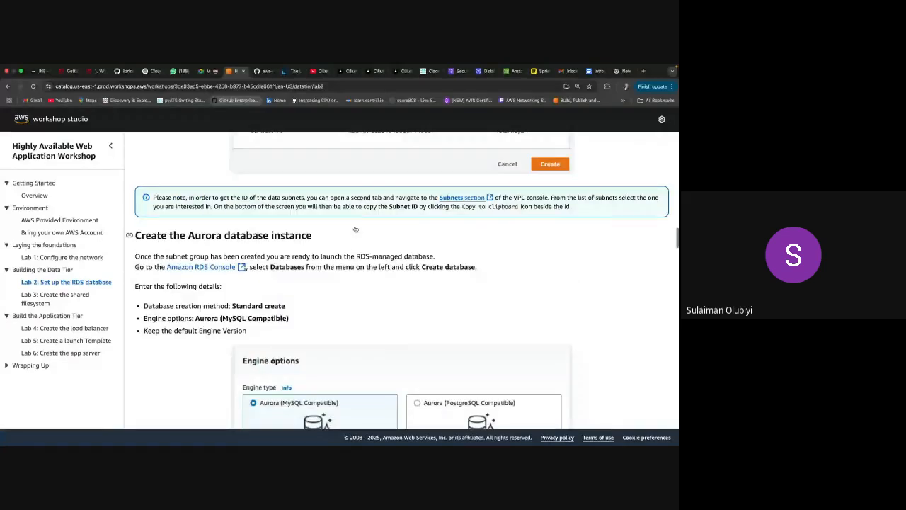
scroll(356, 229, "up", 1)
scroll(355, 229, "down", 2)
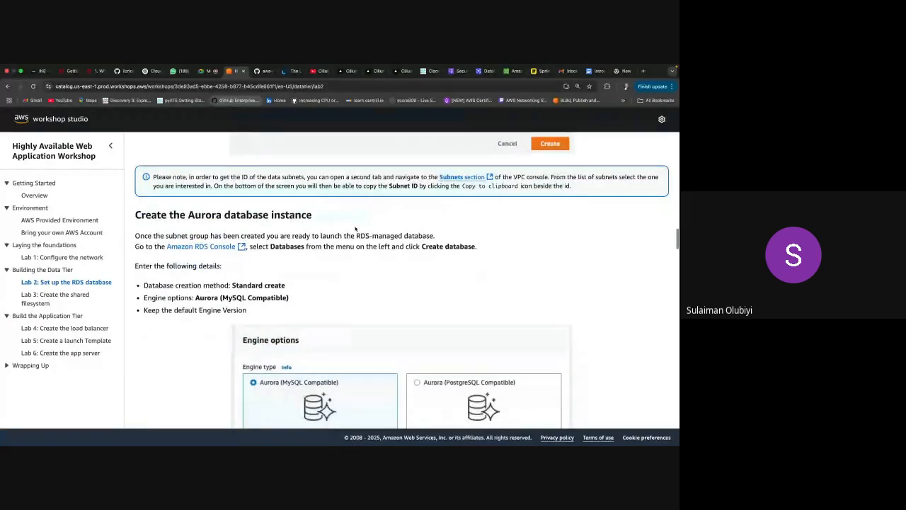
scroll(355, 228, "down", 2)
scroll(355, 229, "up", 1)
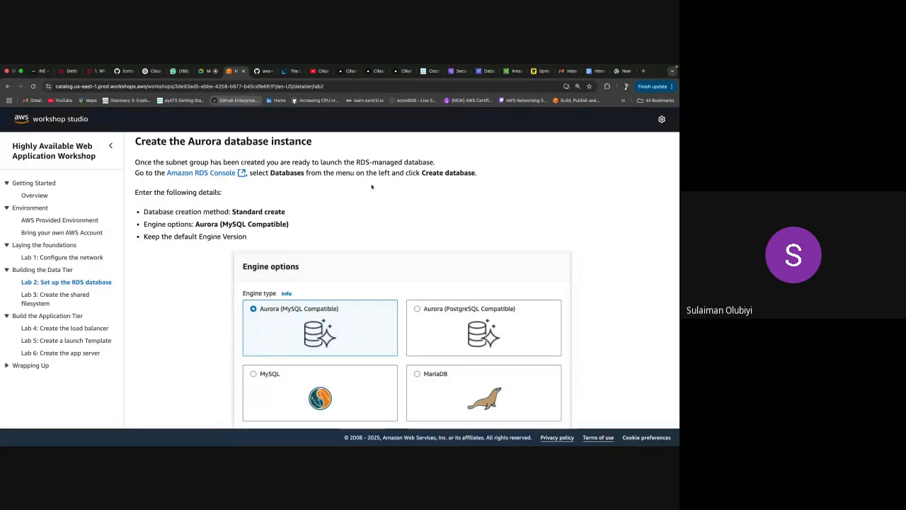
scroll(372, 186, "down", 2)
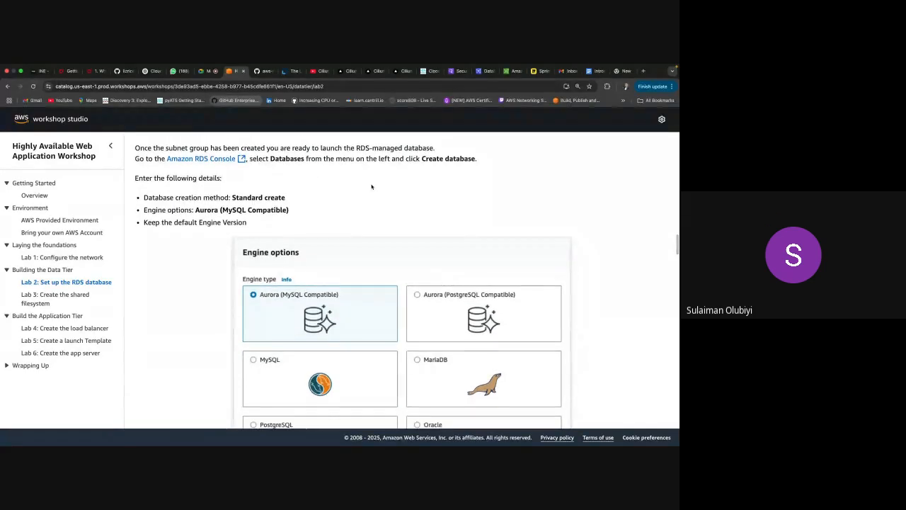
Read the Lab 2 engine and master username instructions, and start creating a database in the RDS console.
scroll(371, 186, "down", 8)
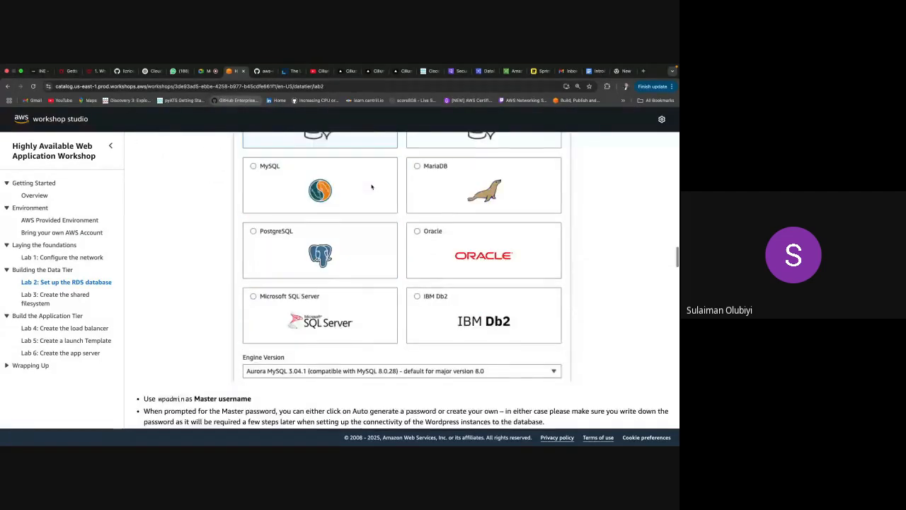
scroll(372, 187, "down", 2)
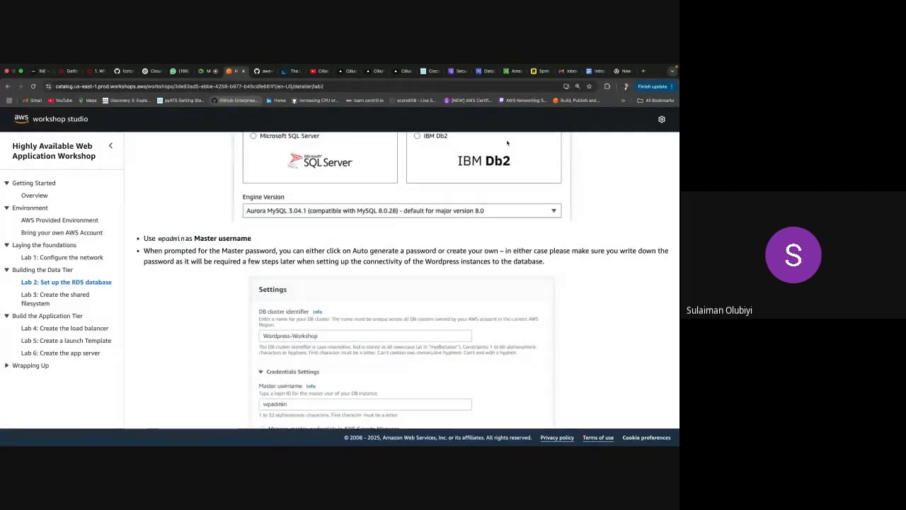
left_click(485, 71)
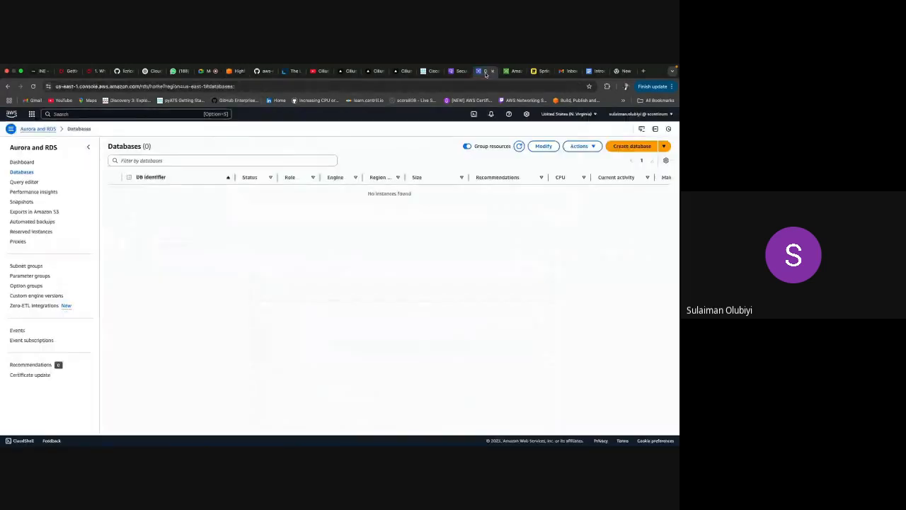
left_click(610, 149)
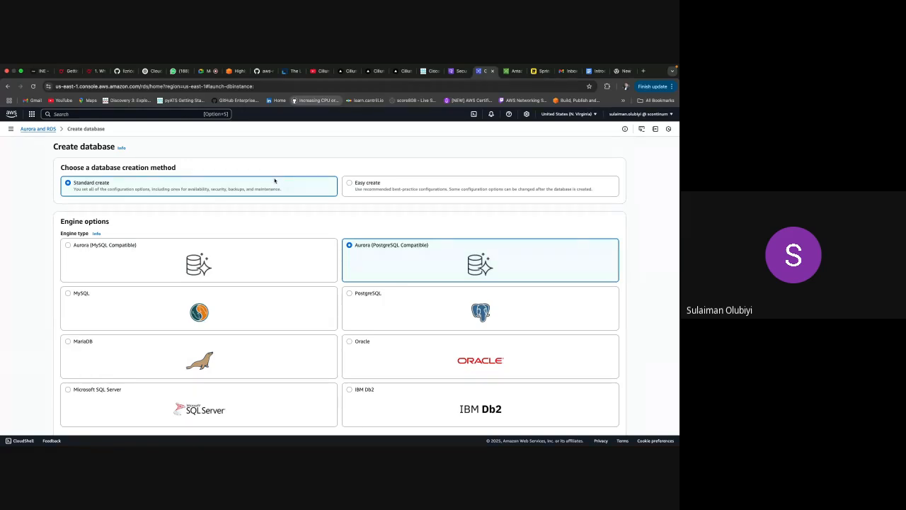
Select Aurora (MySQL Compatible) as the new database's engine type.
left_click(137, 271)
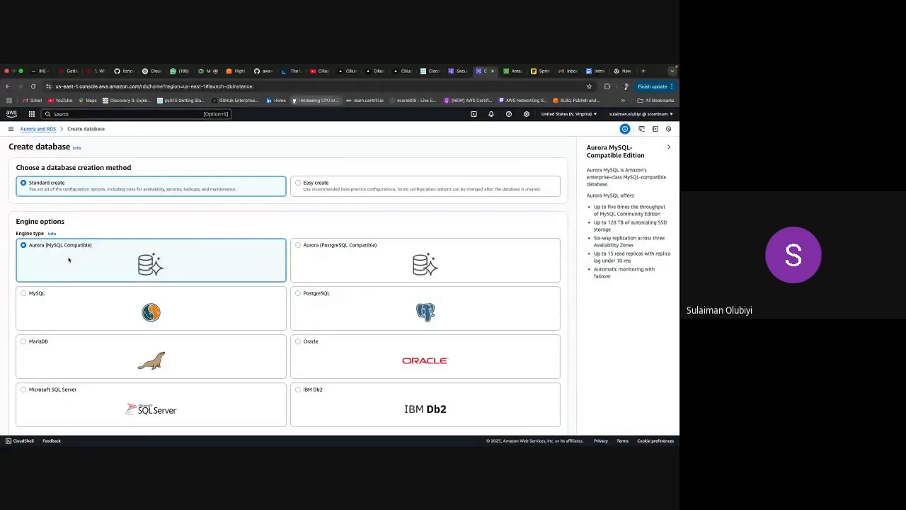
left_click(26, 309)
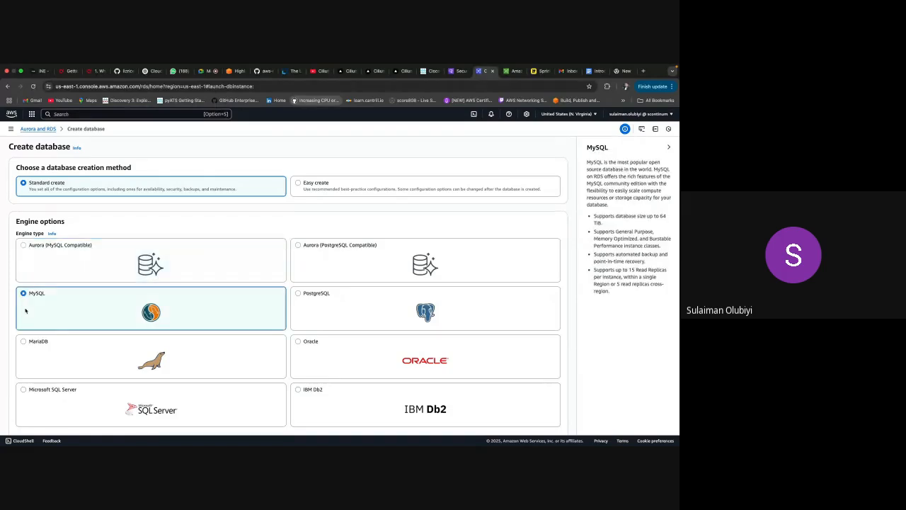
left_click(63, 265)
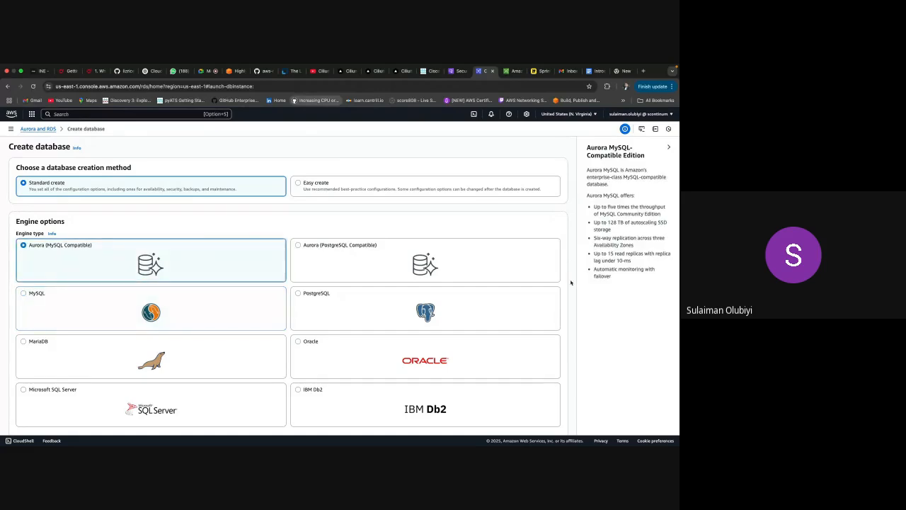
Keep the default engine version and choose the Dev/Test template for the database.
scroll(570, 282, "down", 1)
scroll(571, 283, "down", 3)
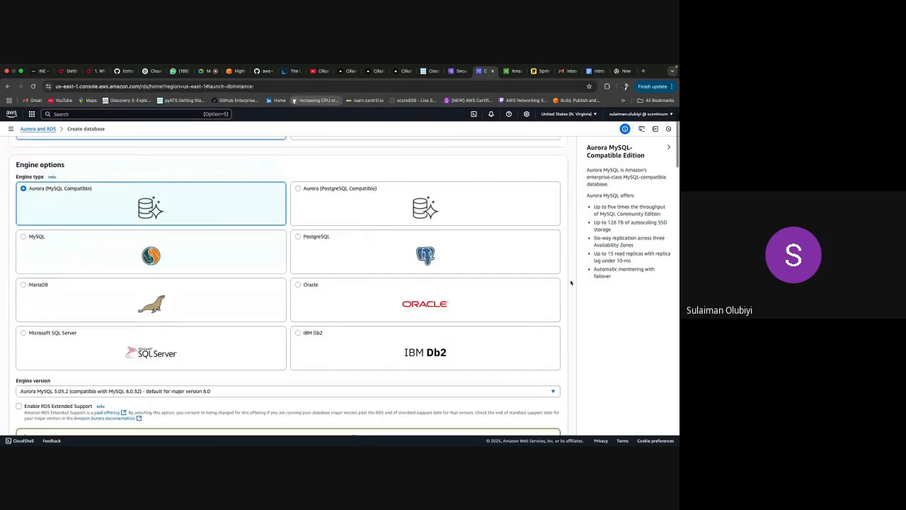
scroll(571, 283, "down", 2)
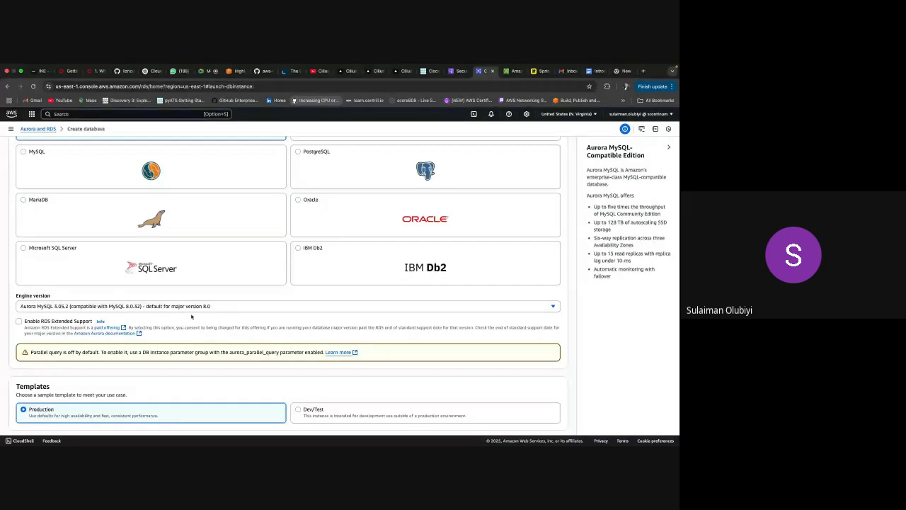
scroll(209, 313, "down", 6)
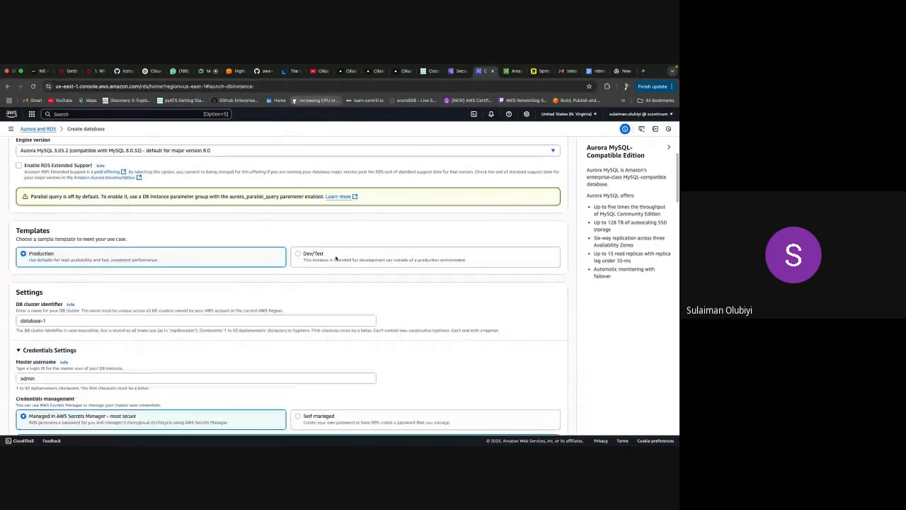
left_click(336, 259)
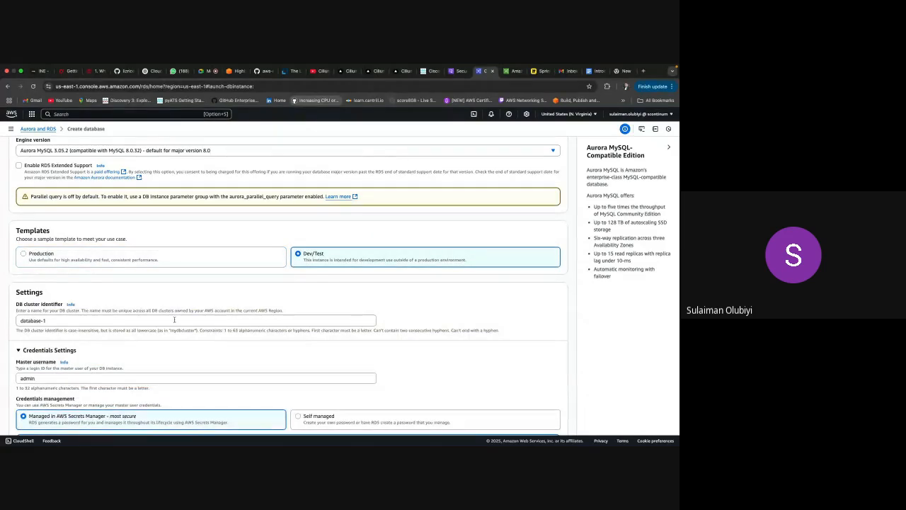
Set the DB cluster identifier to wordpress-workshop and collapse the credentials settings.
left_click(129, 320)
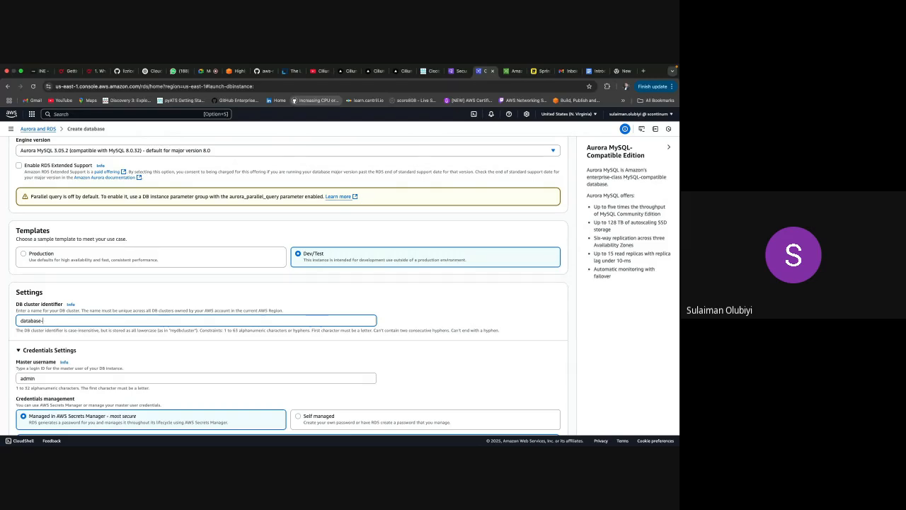
key("BackSpace")
key("BackSpace")
key("BackSpace")
key("BackSpace")
key("BackSpace")
key("BackSpace")
key("BackSpace")
key("BackSpace")
key("BackSpace")
type("wordpress-wor")
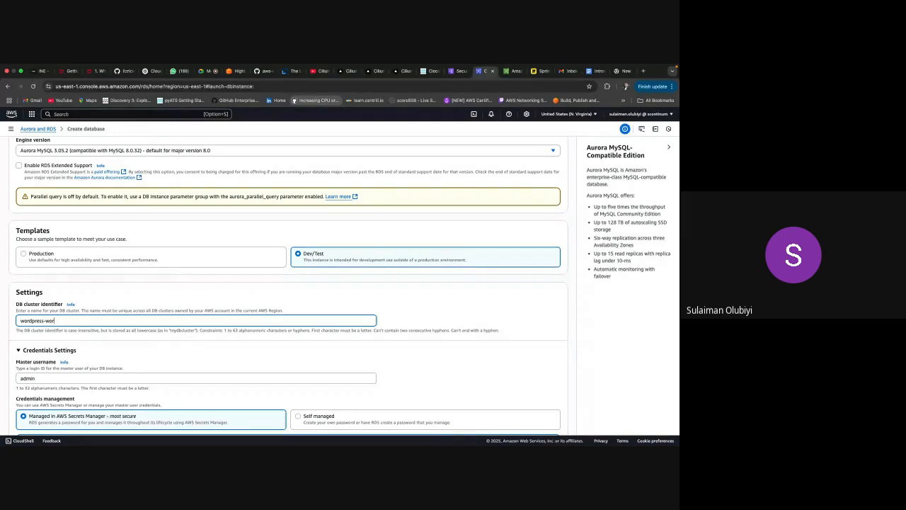
type("ksho")
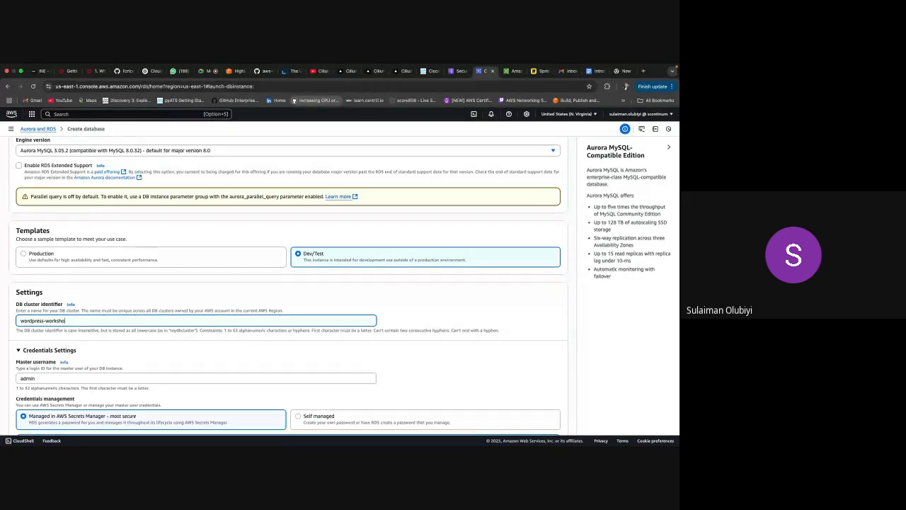
type("p")
left_click(332, 347)
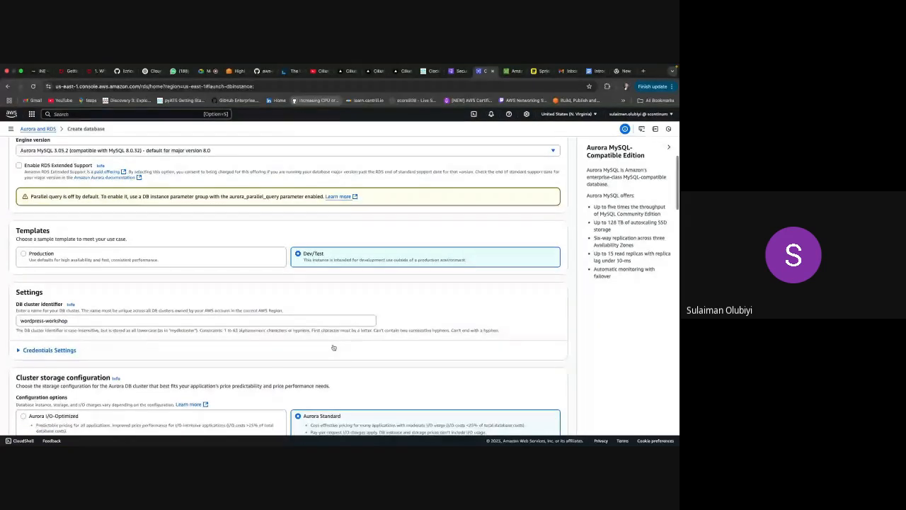
Restrict the DB instance class to burstable classes (includes t classes) in the instance configuration.
scroll(333, 348, "down", 2)
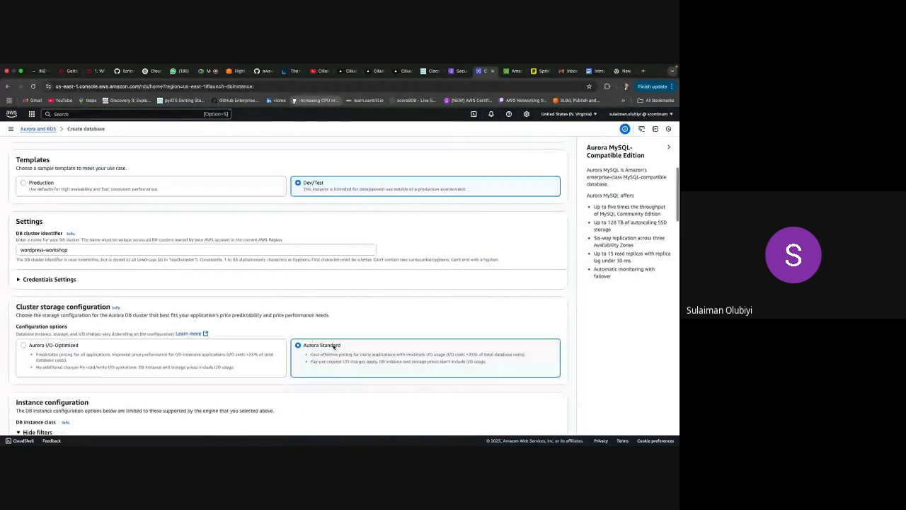
scroll(333, 347, "down", 3)
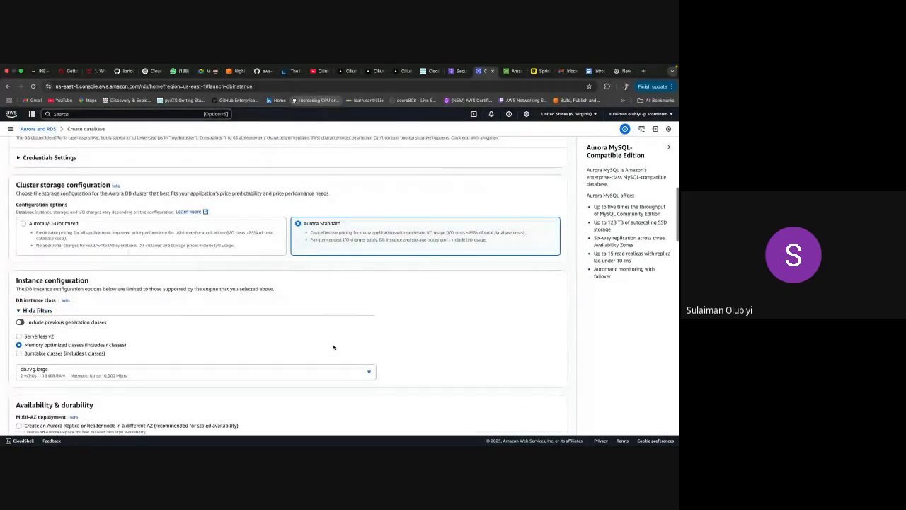
scroll(334, 347, "down", 1)
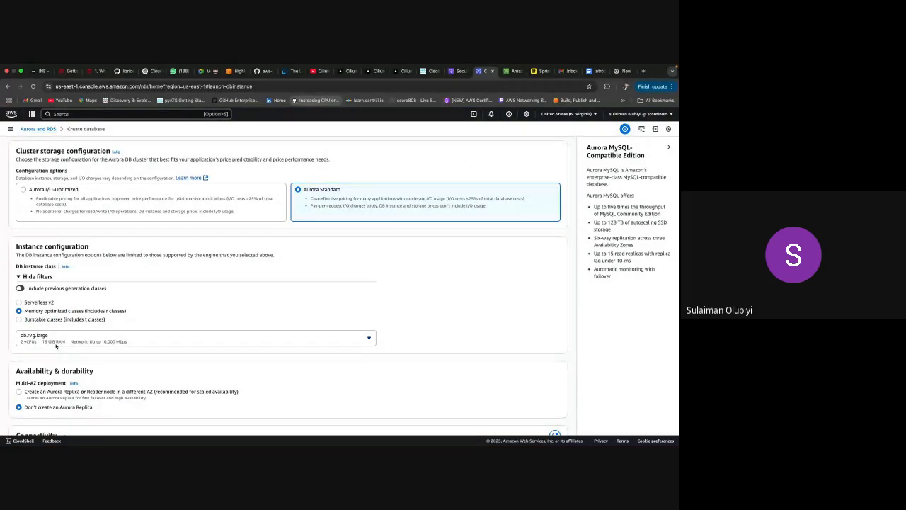
left_click(19, 319)
Switch to the workshop's Lab 2 page and review the credentials settings and the recommended DB instance class.
left_click(233, 71)
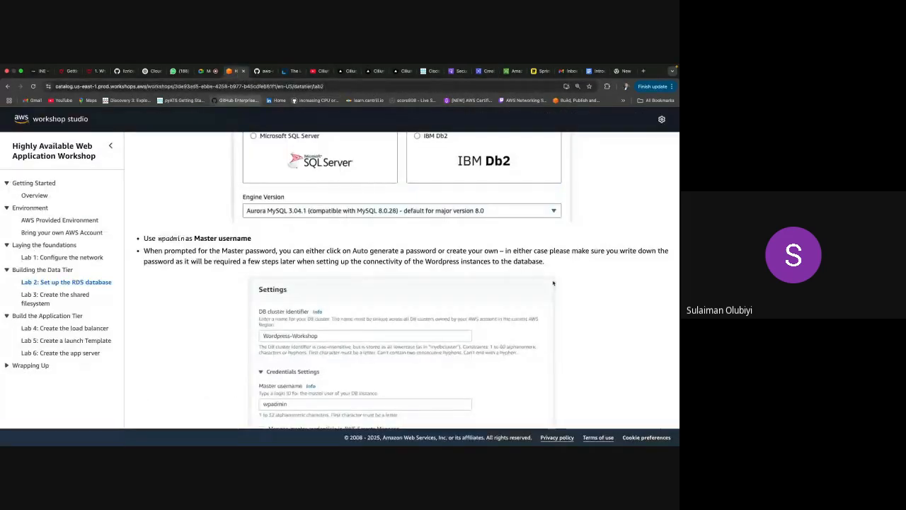
scroll(553, 283, "down", 2)
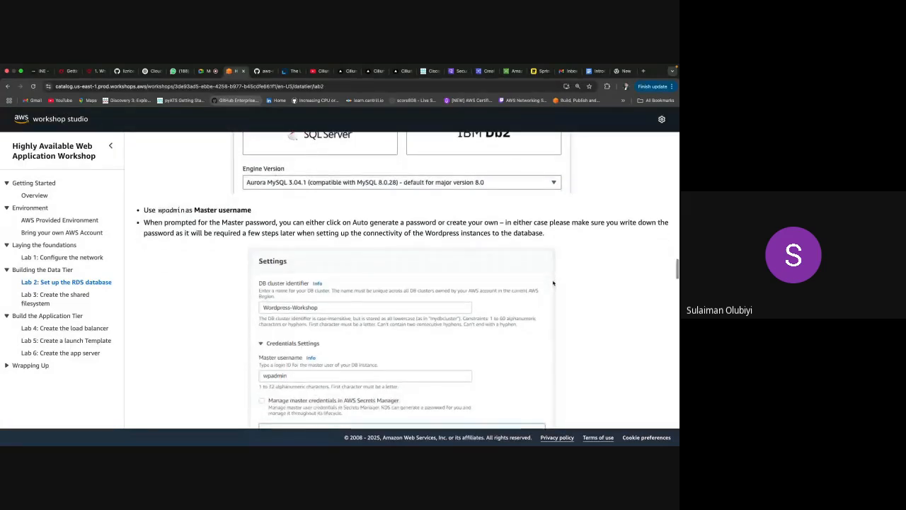
scroll(552, 282, "down", 3)
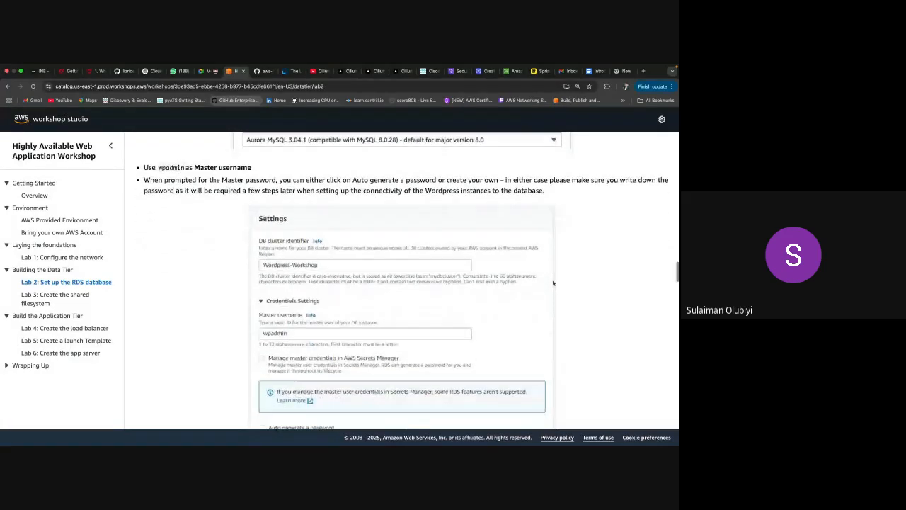
scroll(553, 283, "down", 3)
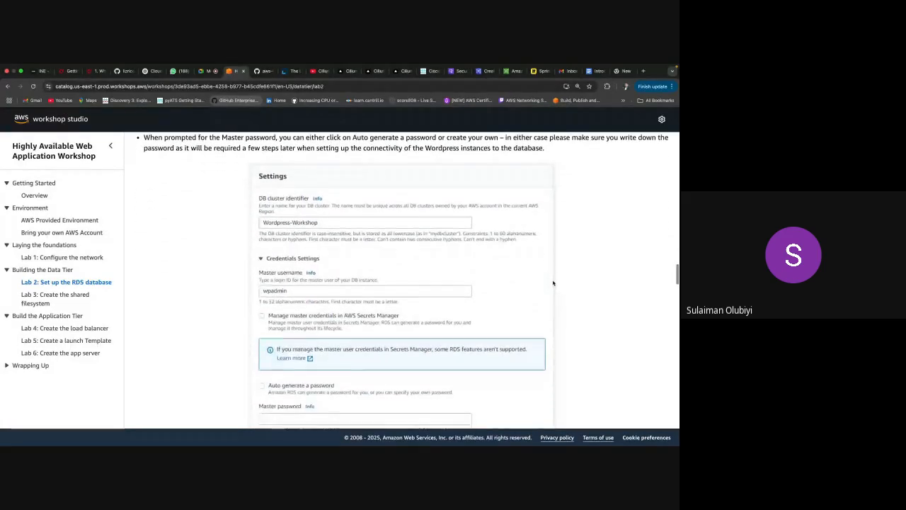
scroll(552, 283, "down", 1)
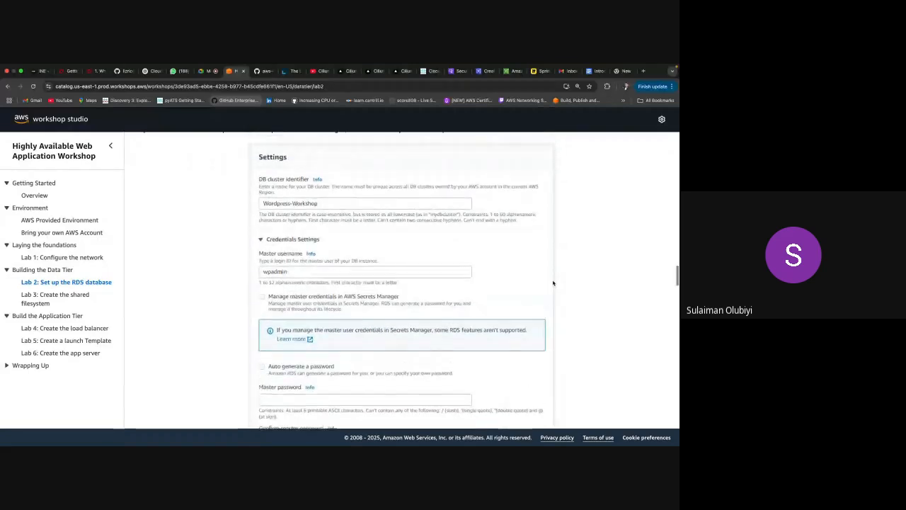
scroll(552, 282, "up", 5)
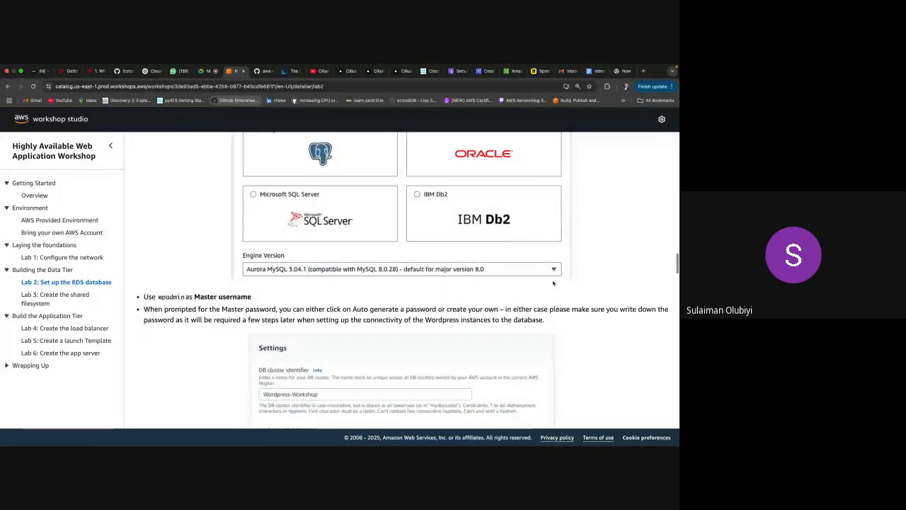
scroll(553, 283, "down", 4)
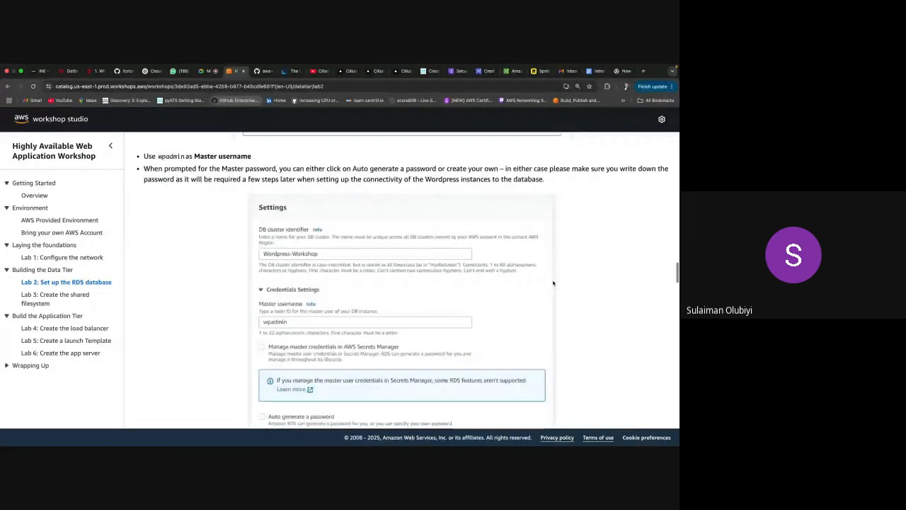
scroll(553, 283, "down", 3)
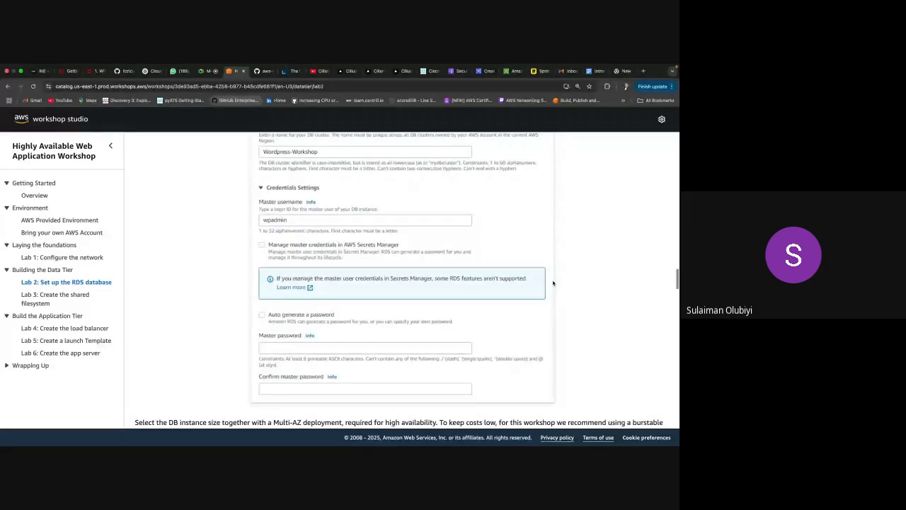
scroll(553, 282, "down", 8)
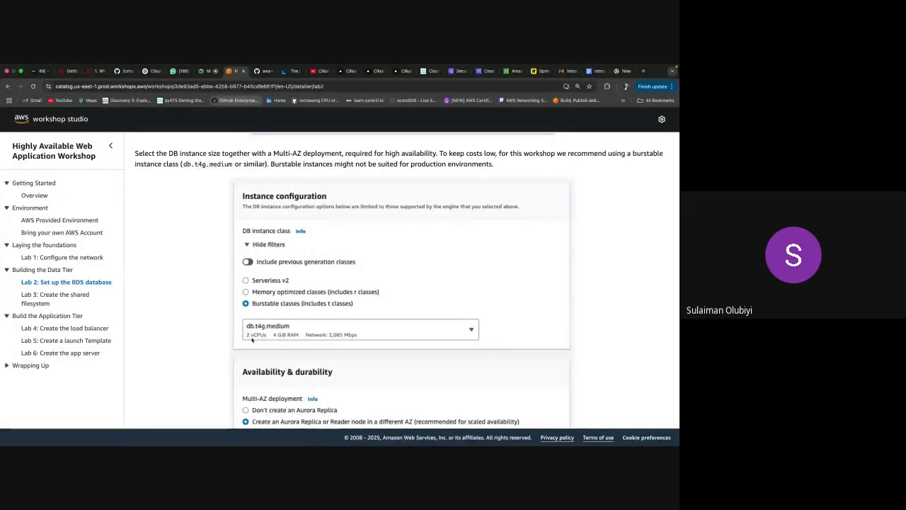
Back in the RDS creation form, choose the db.t4g.medium instance class and enable an Aurora Replica in a different AZ.
left_click(486, 72)
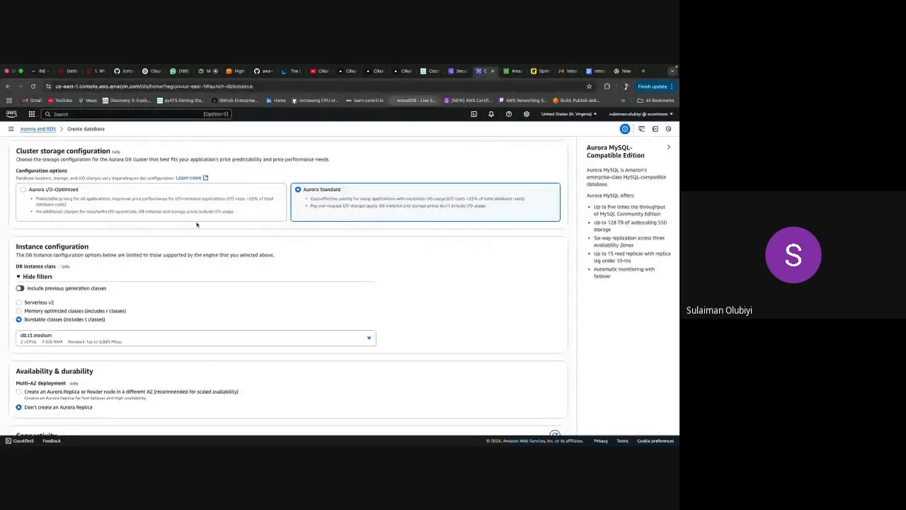
left_click(190, 343)
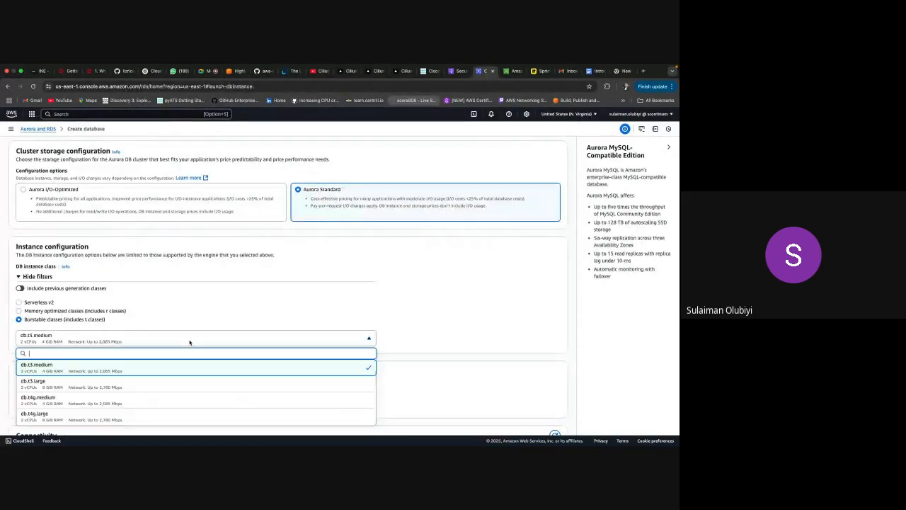
left_click(92, 405)
scroll(239, 365, "down", 3)
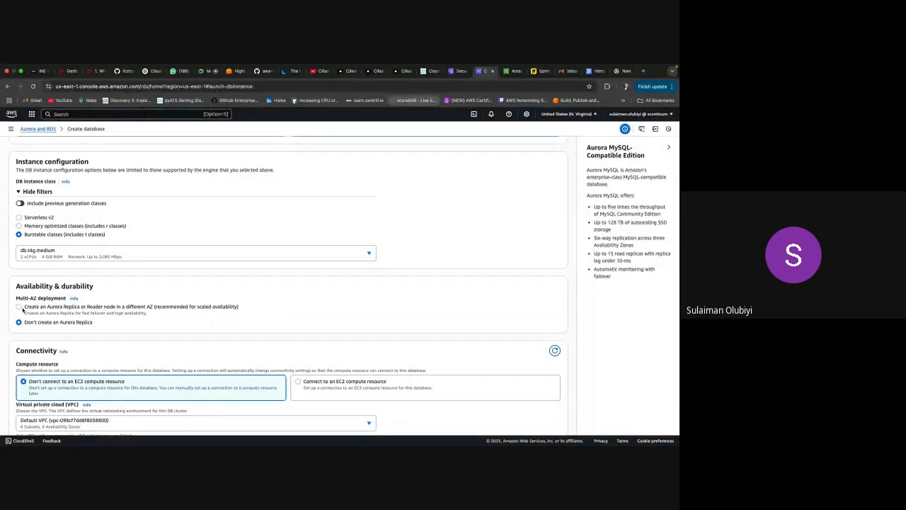
left_click(26, 309)
Review the cluster storage and instance configuration, and the connectivity settings for the VPC, DB subnet group, public access and security group.
scroll(388, 194, "up", 3)
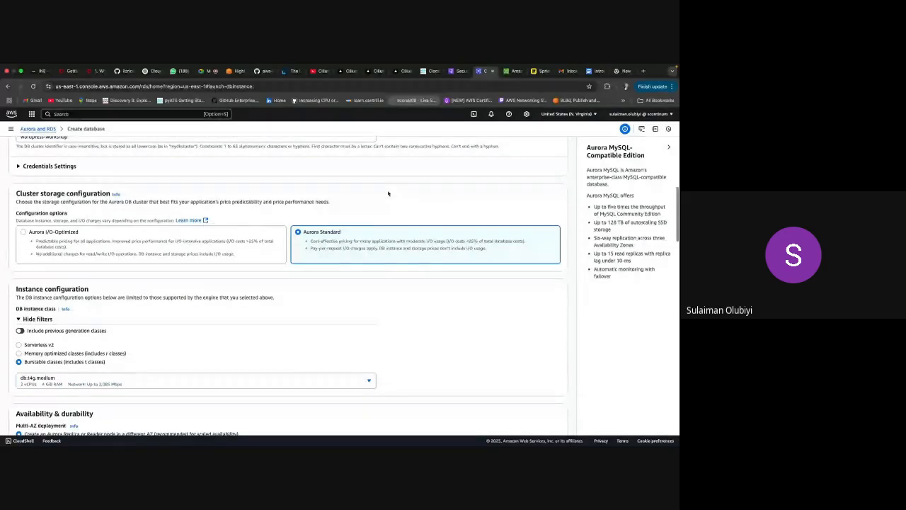
scroll(388, 193, "down", 2)
scroll(388, 194, "down", 2)
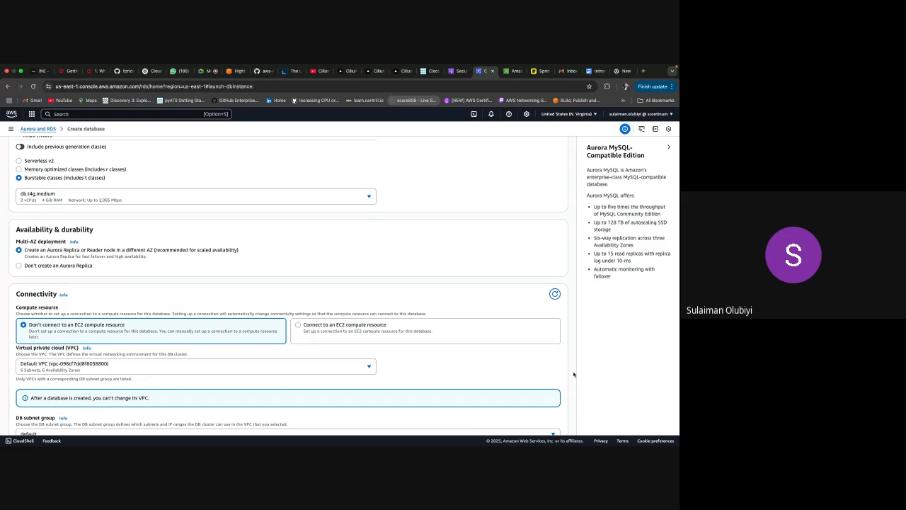
scroll(574, 373, "down", 3)
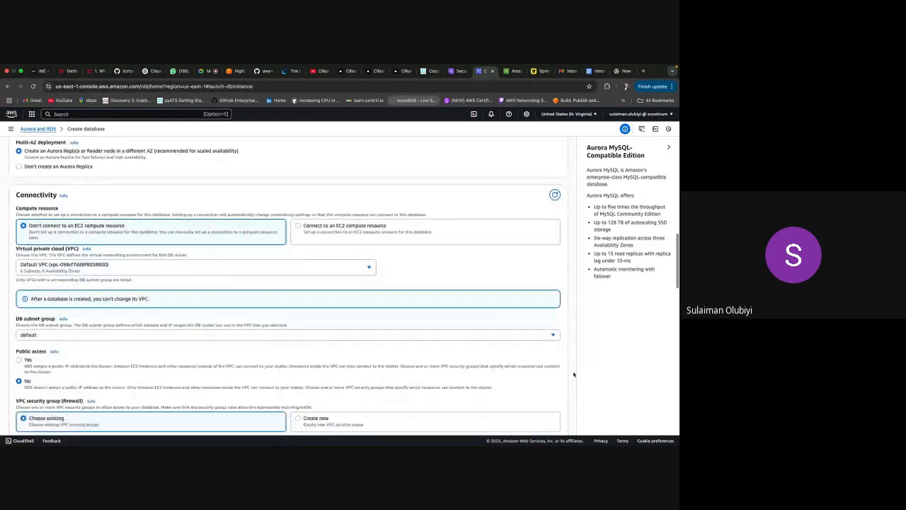
scroll(574, 373, "down", 1)
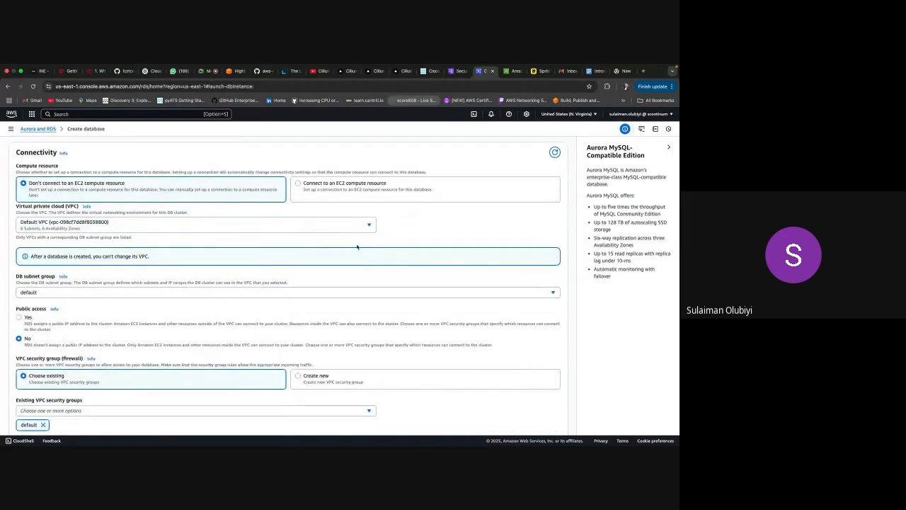
Place the database in the wordpress-workshop VPC with the aurora-wordpress DB subnet group.
left_click(347, 221)
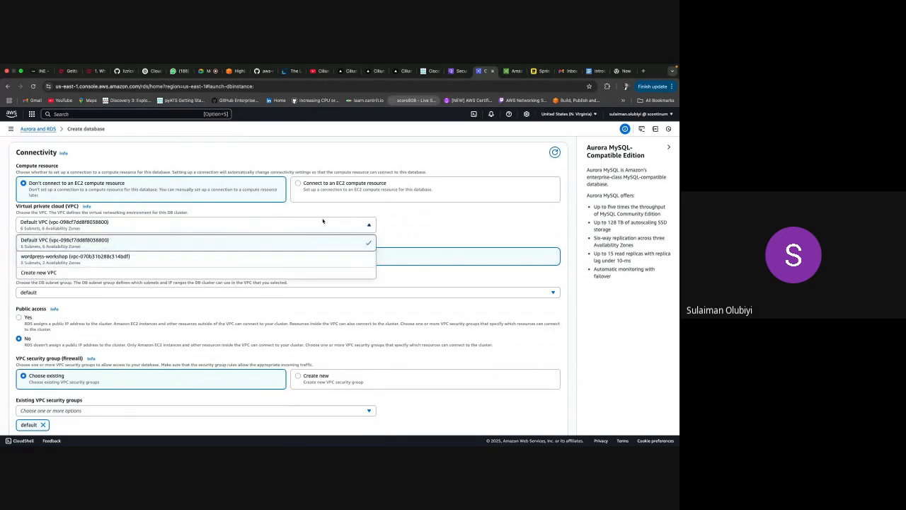
left_click(178, 258)
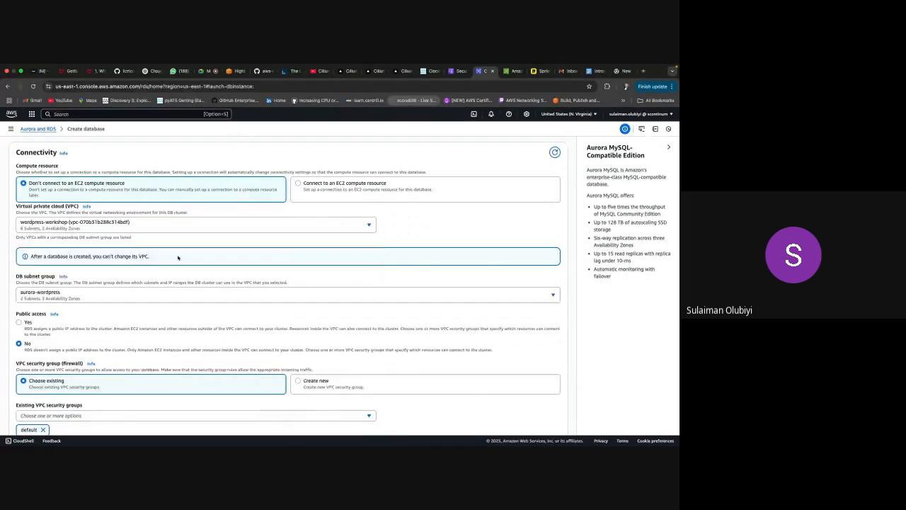
left_click(206, 294)
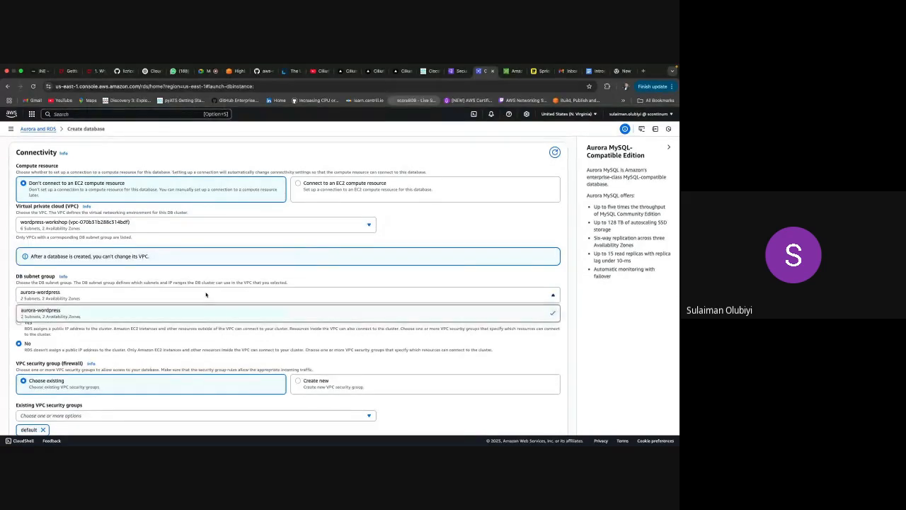
left_click(194, 309)
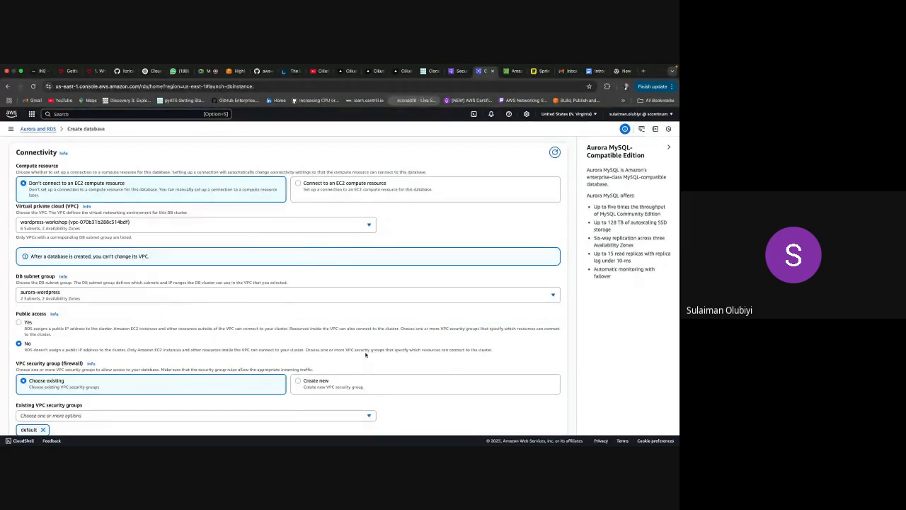
Assign the existing WP Database security group to the cluster and remove the default security group.
scroll(365, 354, "down", 3)
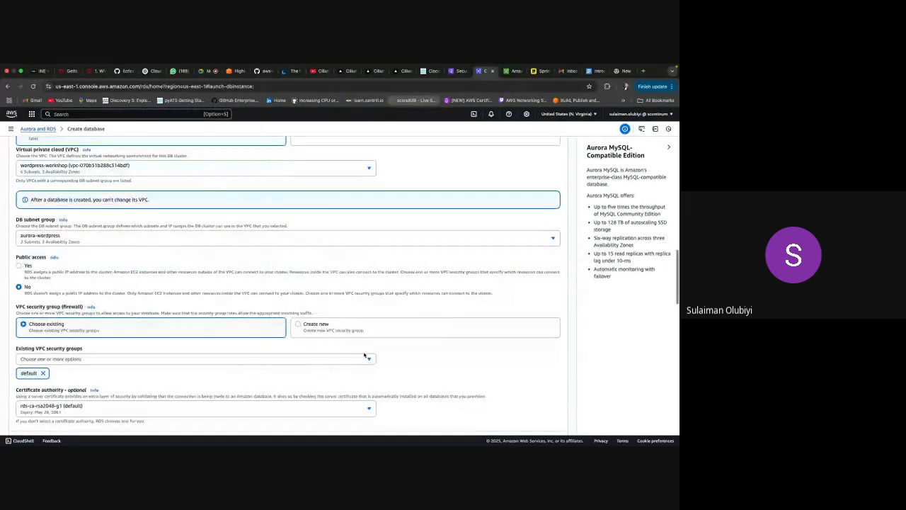
left_click(182, 360)
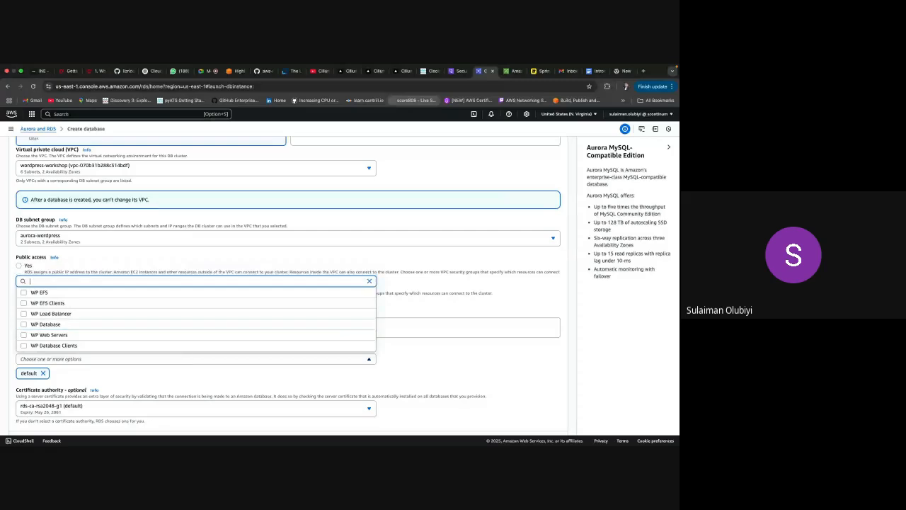
left_click(46, 324)
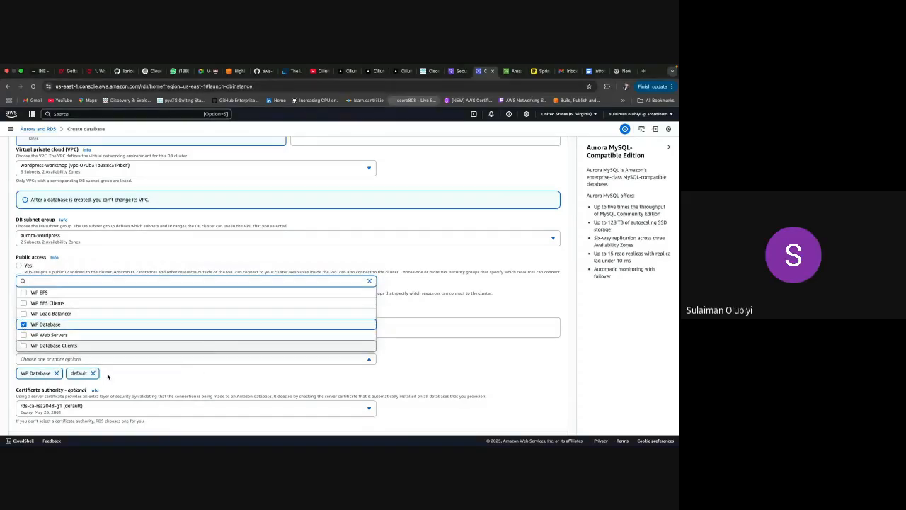
left_click(92, 373)
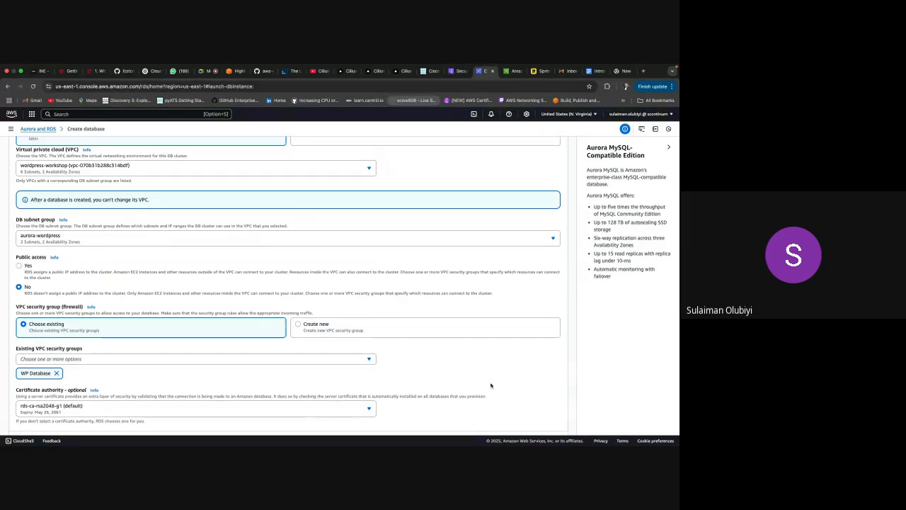
In the credentials settings, set the master username to wpadmin and make the credentials self managed.
scroll(543, 381, "down", 5)
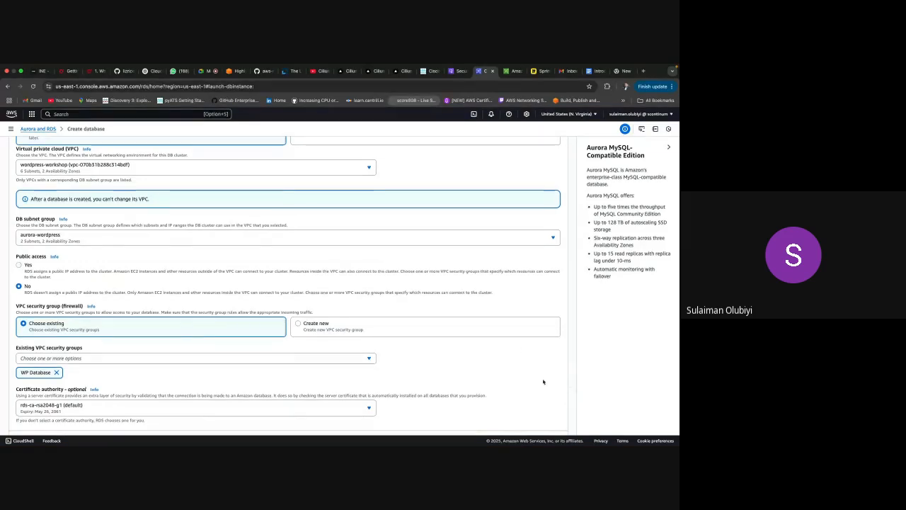
scroll(544, 381, "down", 3)
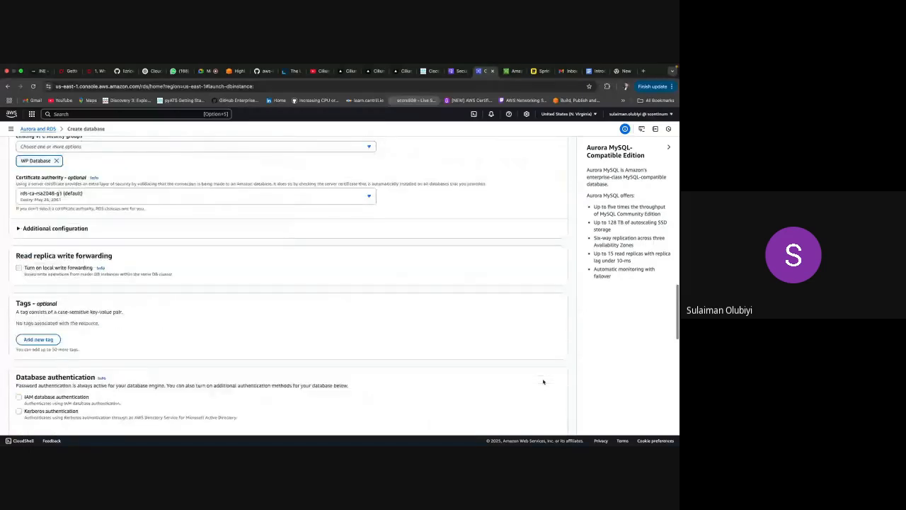
scroll(543, 382, "up", 2)
scroll(544, 381, "up", 4)
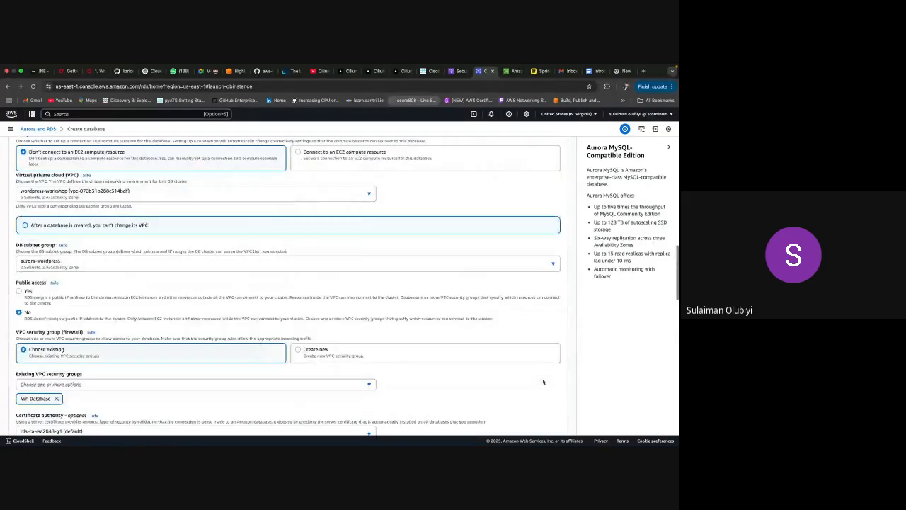
scroll(543, 381, "up", 10)
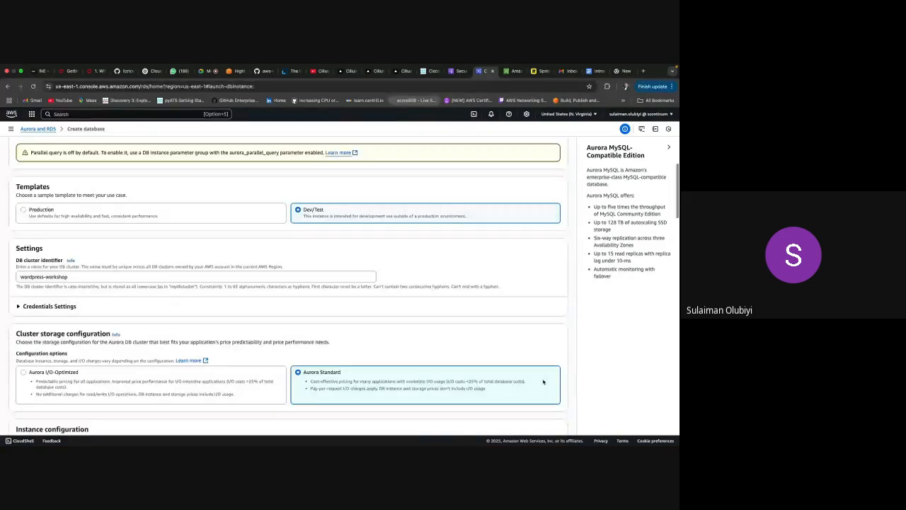
left_click(26, 307)
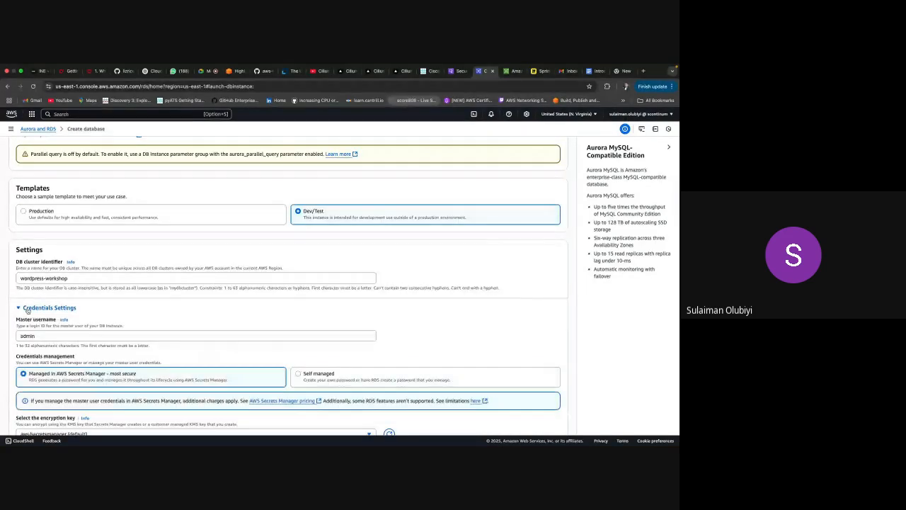
left_click(22, 336)
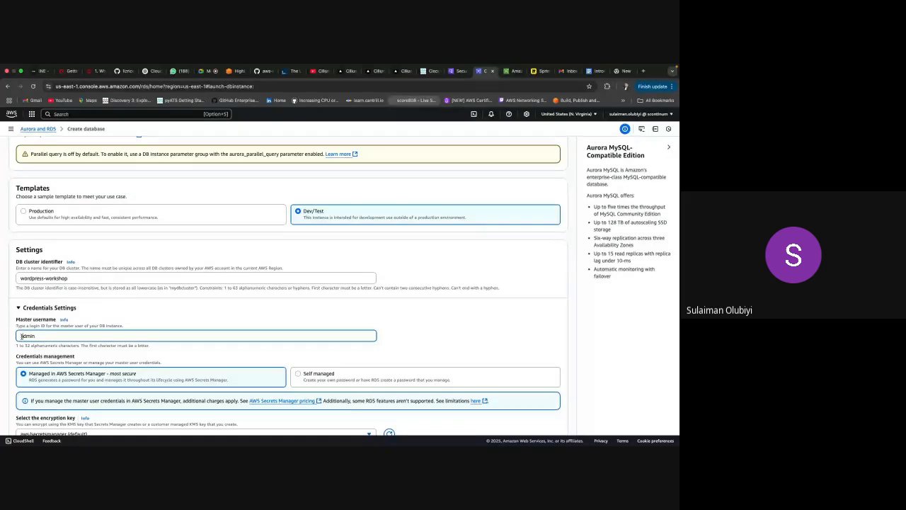
type("wp")
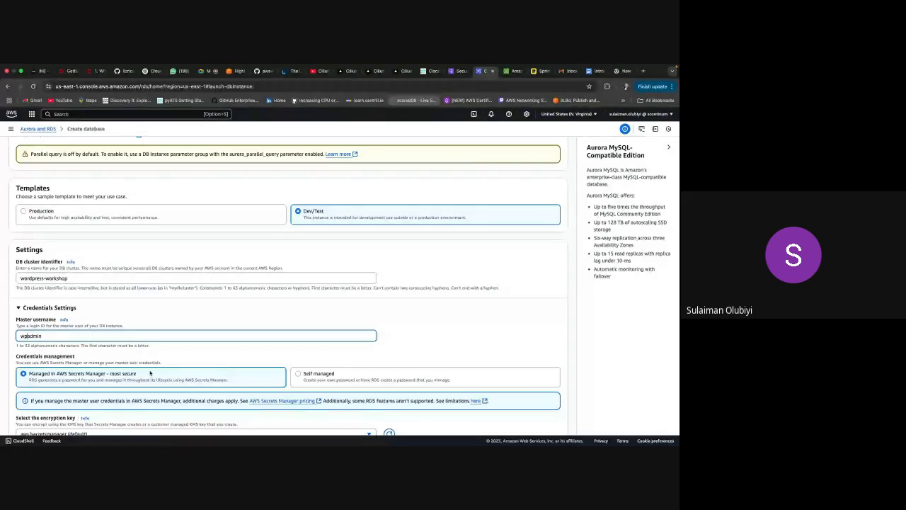
left_click(298, 375)
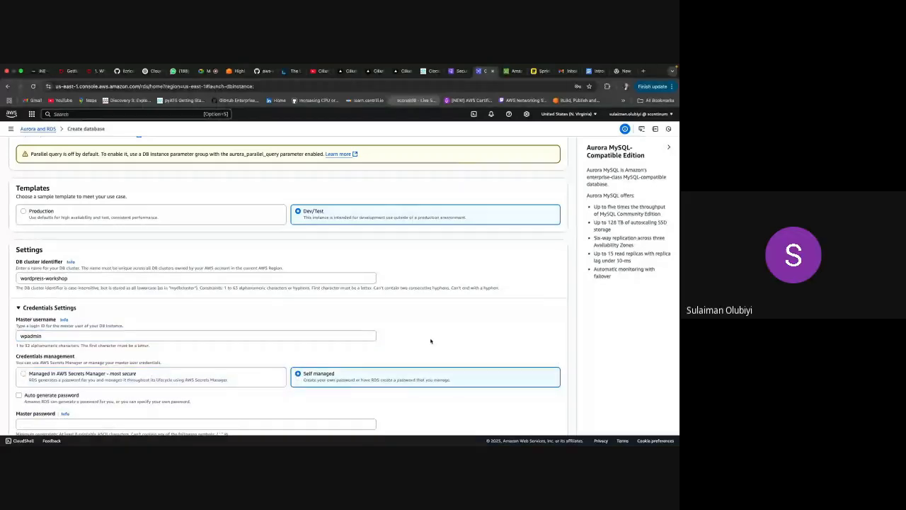
Enter the master password for the database cluster and repeat it in the confirmation field.
scroll(431, 341, "down", 2)
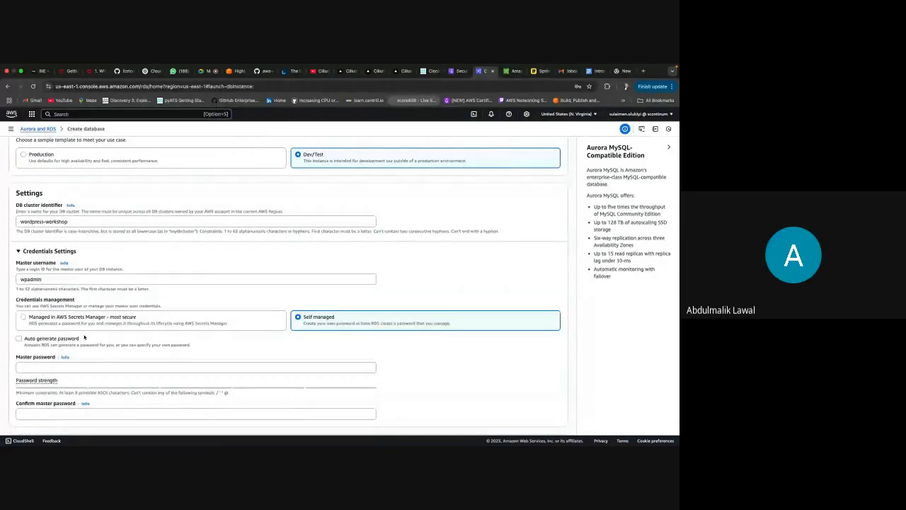
left_click(43, 367)
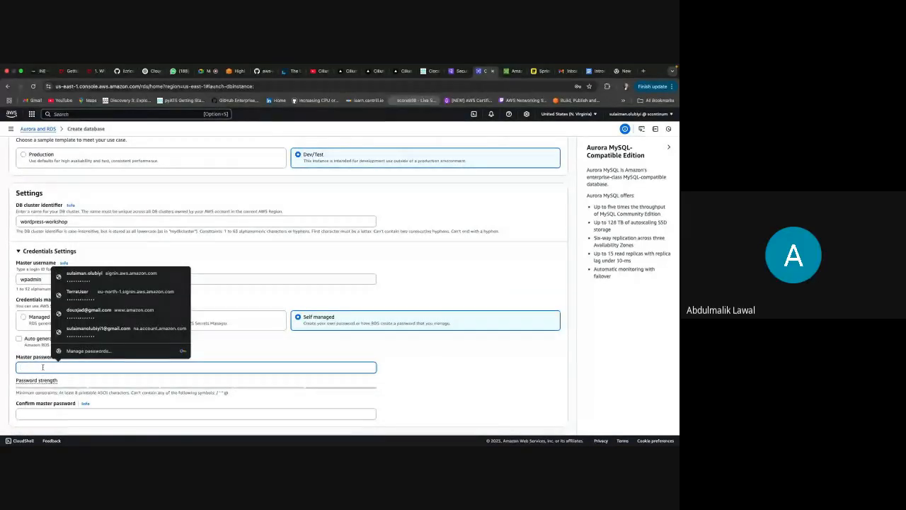
type("w")
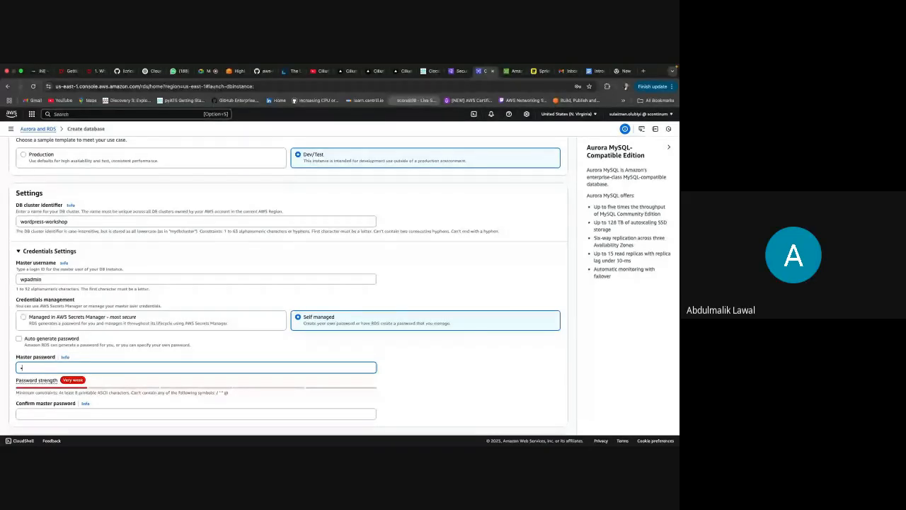
type("••••••••••••")
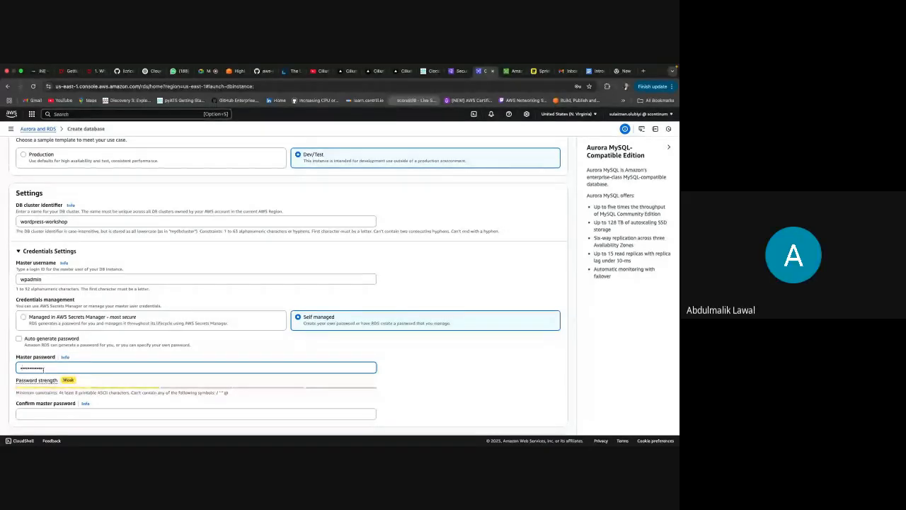
left_click(47, 412)
type("•••••••••••••")
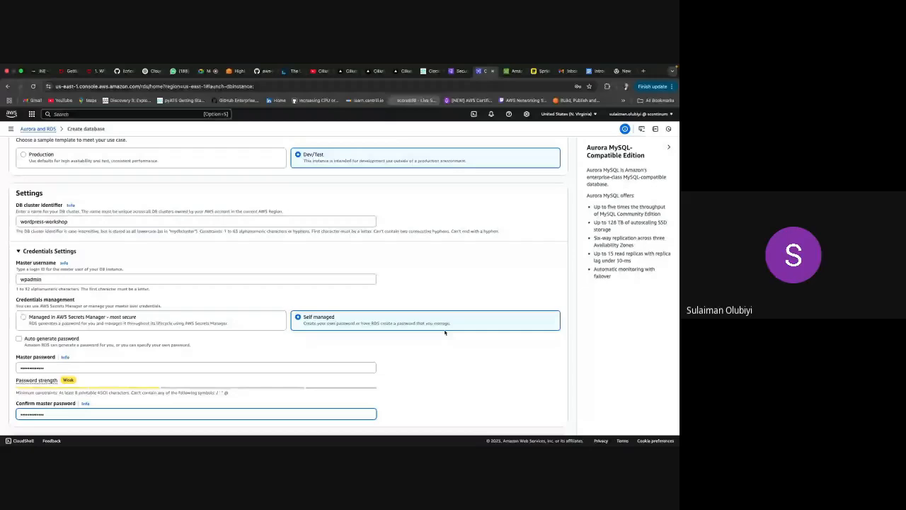
Switch to the Google Meet call, mute the unmuted participant, and return to the RDS database creation form.
left_click(209, 78)
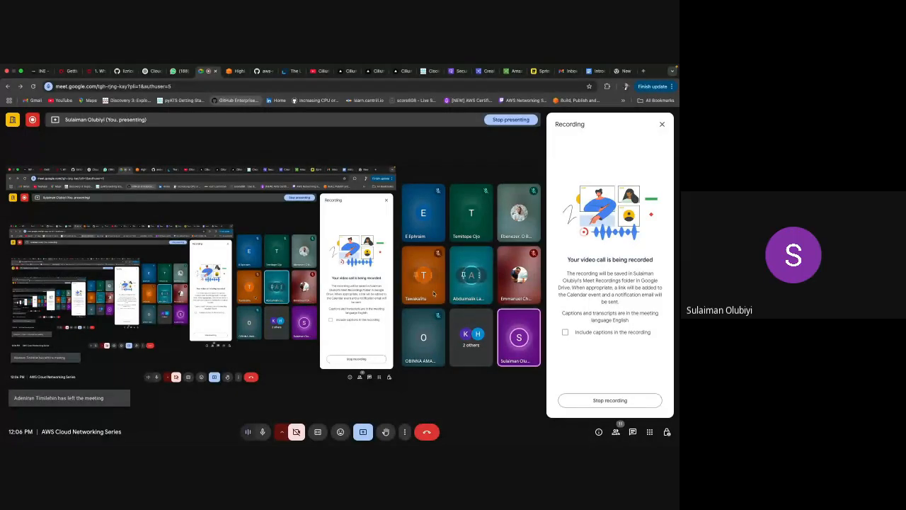
left_click(479, 275)
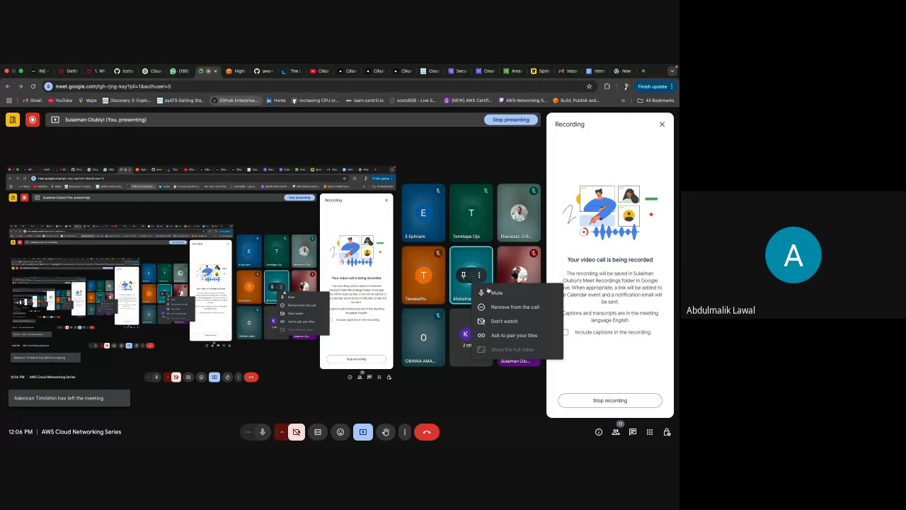
left_click(489, 293)
left_click(389, 289)
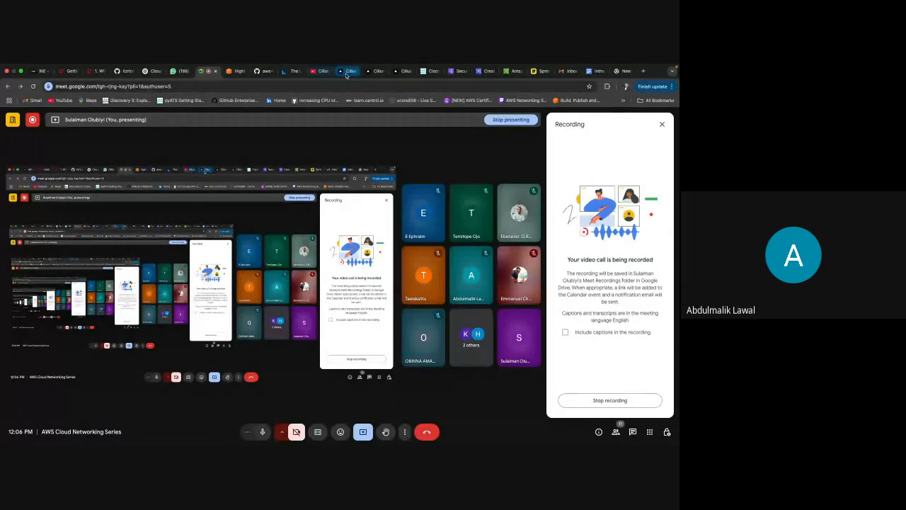
left_click(513, 79)
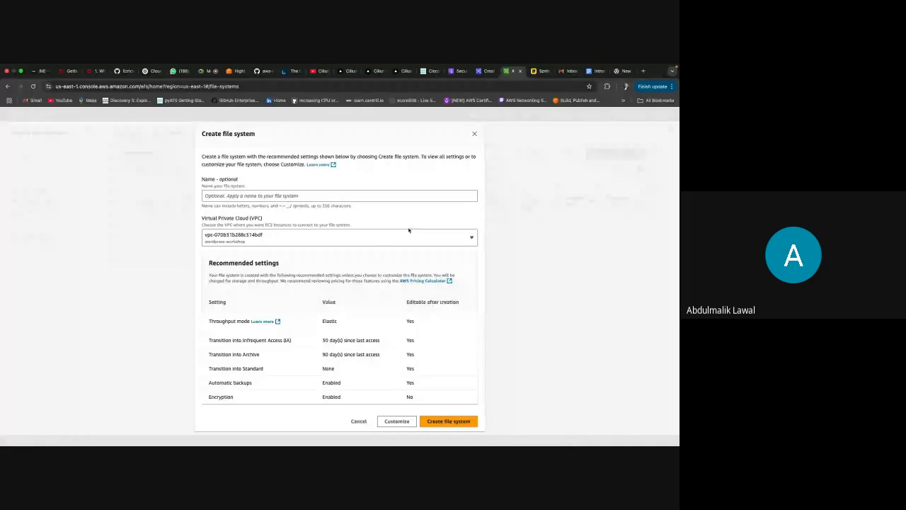
left_click(486, 71)
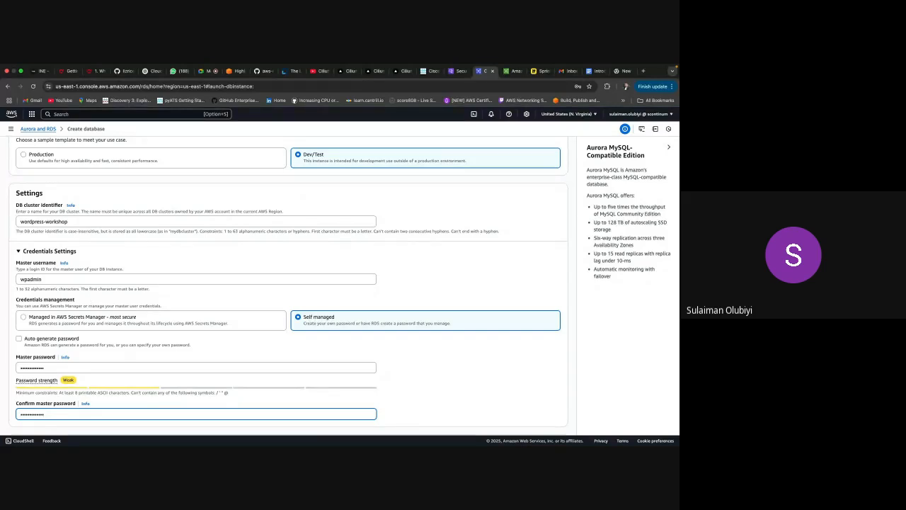
Review the cluster settings from credentials through connectivity and expand the additional connectivity configuration to check the database port.
left_click(434, 385)
scroll(434, 386, "down", 4)
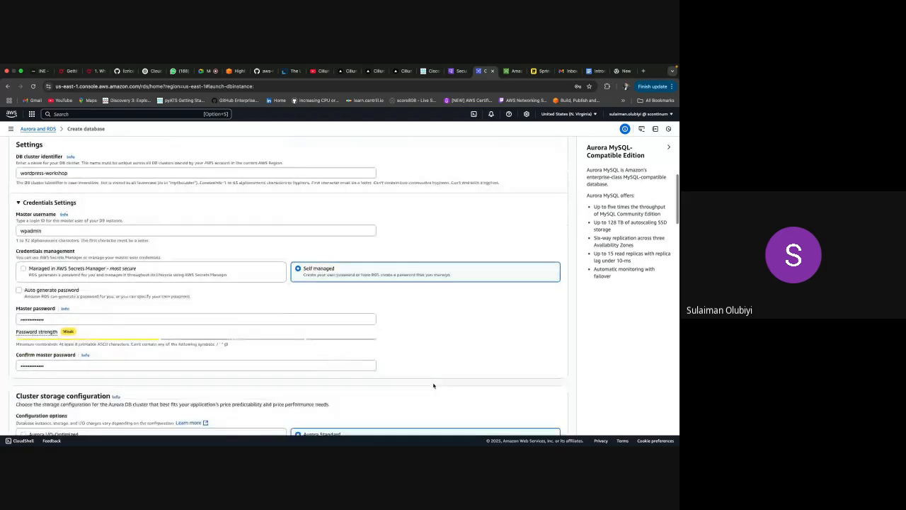
scroll(434, 386, "down", 2)
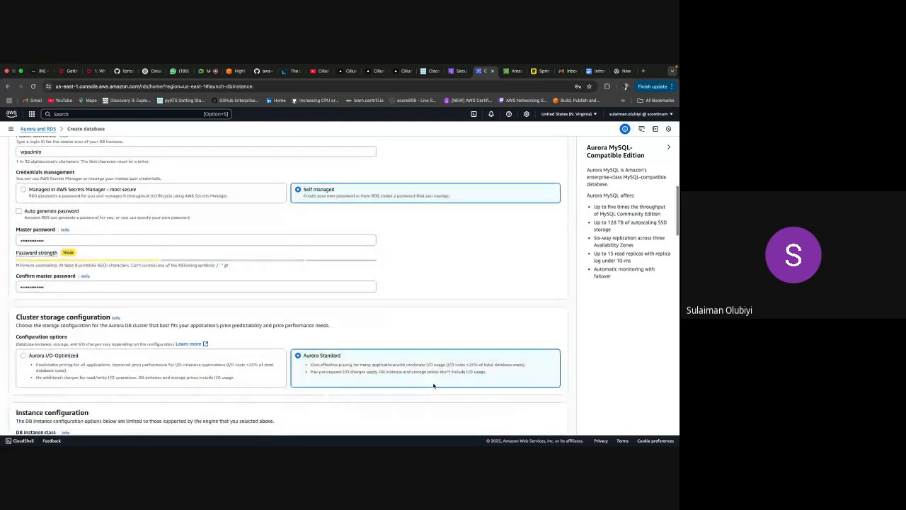
scroll(434, 386, "down", 8)
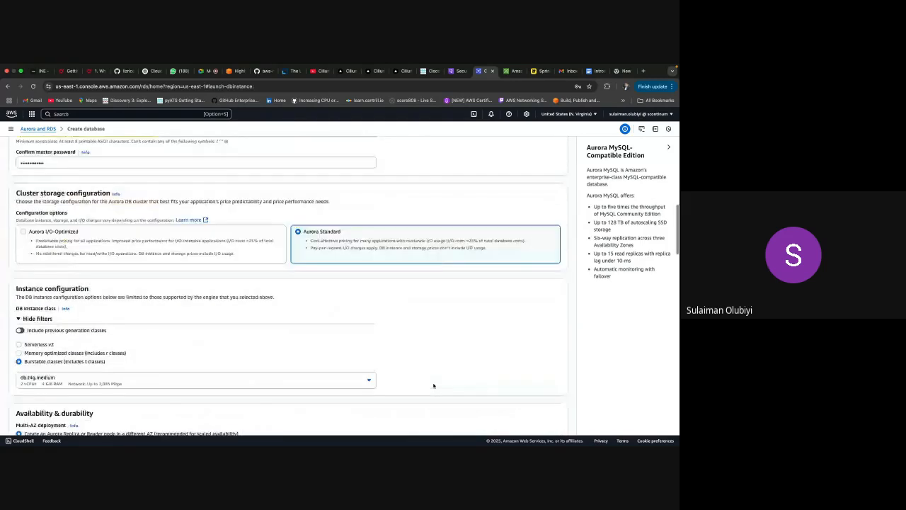
scroll(434, 386, "down", 3)
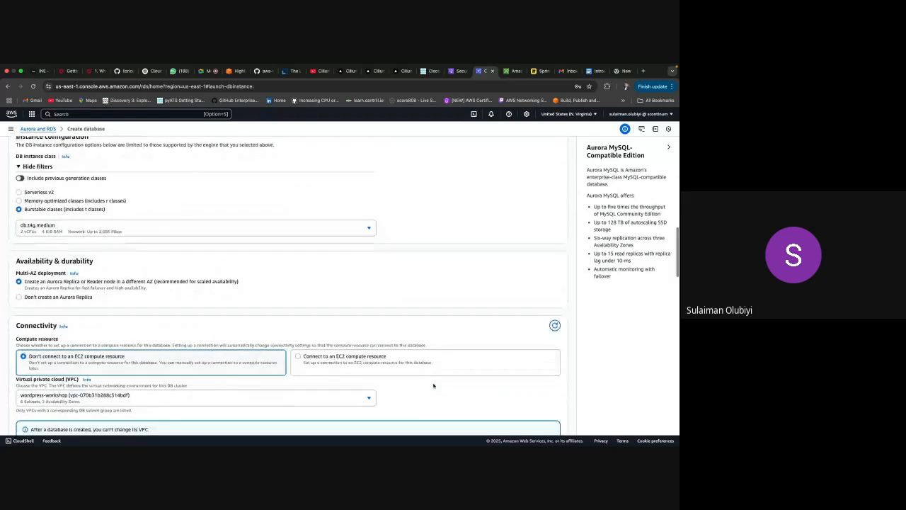
scroll(434, 386, "down", 8)
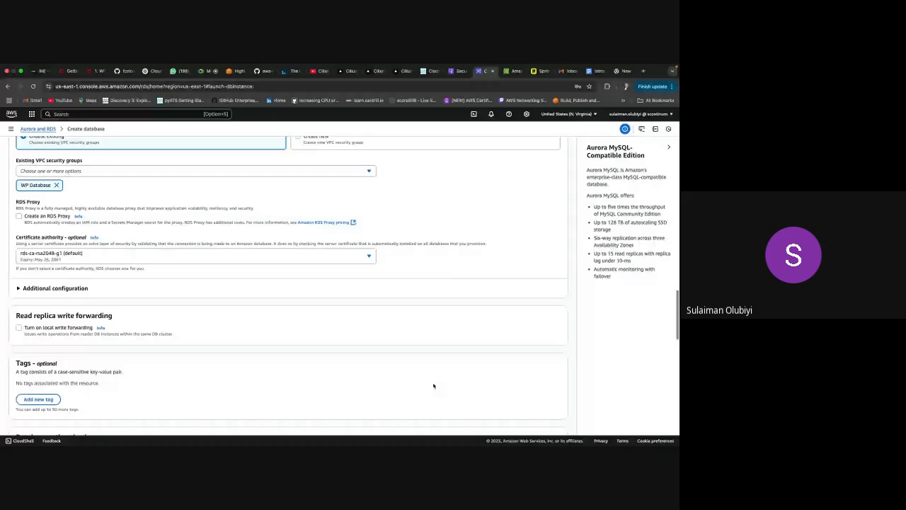
scroll(434, 385, "down", 4)
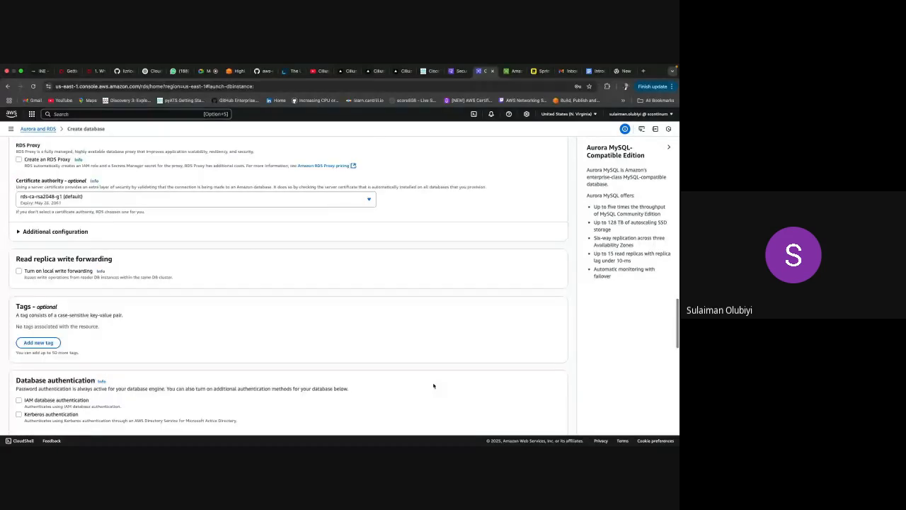
left_click(17, 218)
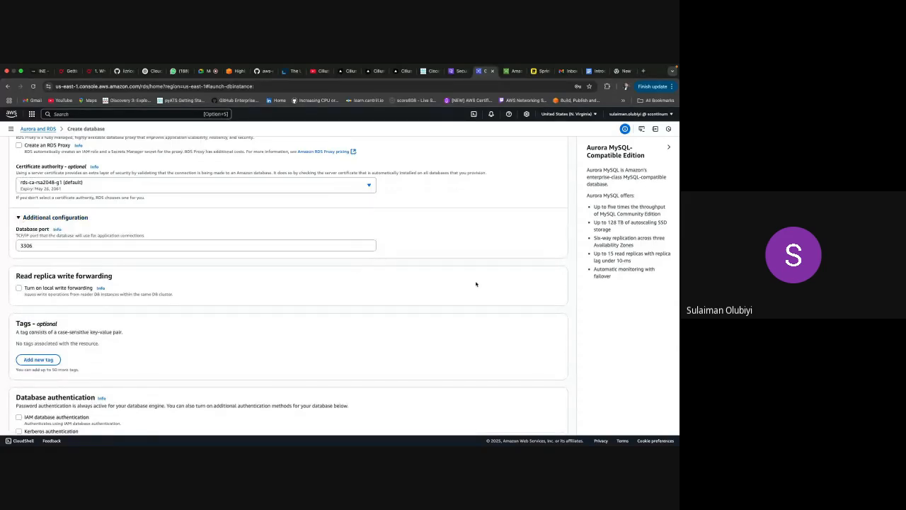
Disable Enhanced Monitoring in the additional monitoring settings of the database cluster.
scroll(476, 284, "down", 5)
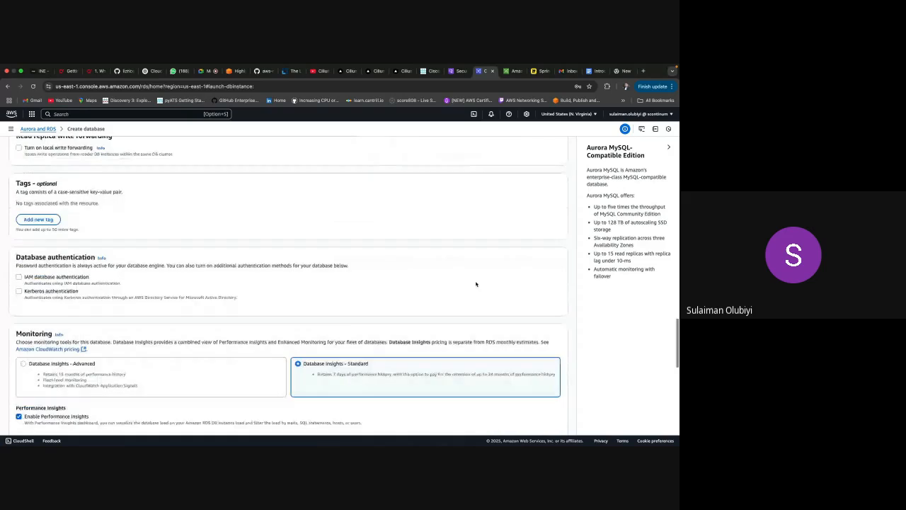
scroll(476, 284, "down", 2)
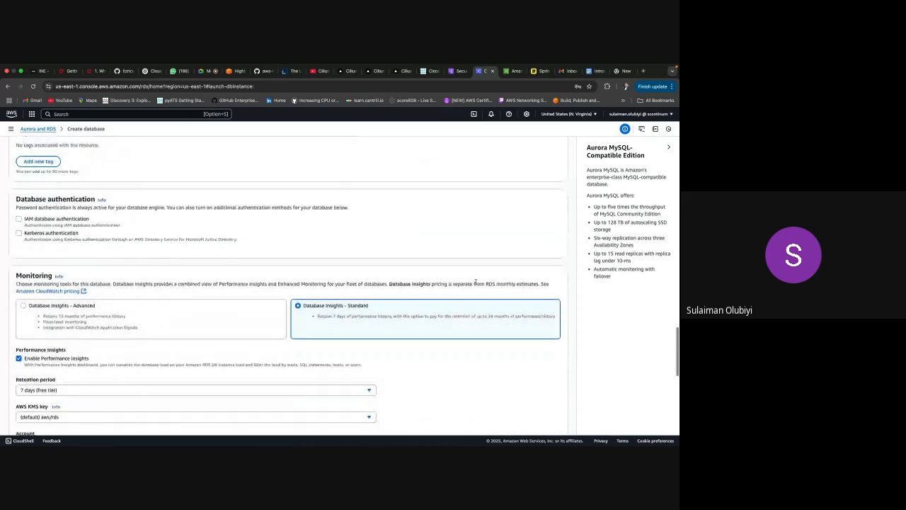
scroll(475, 284, "down", 5)
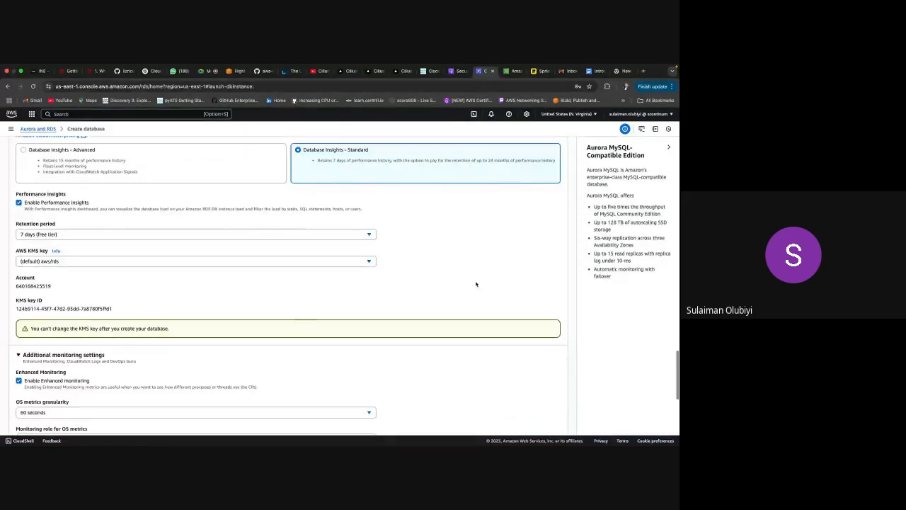
scroll(172, 361, "down", 2)
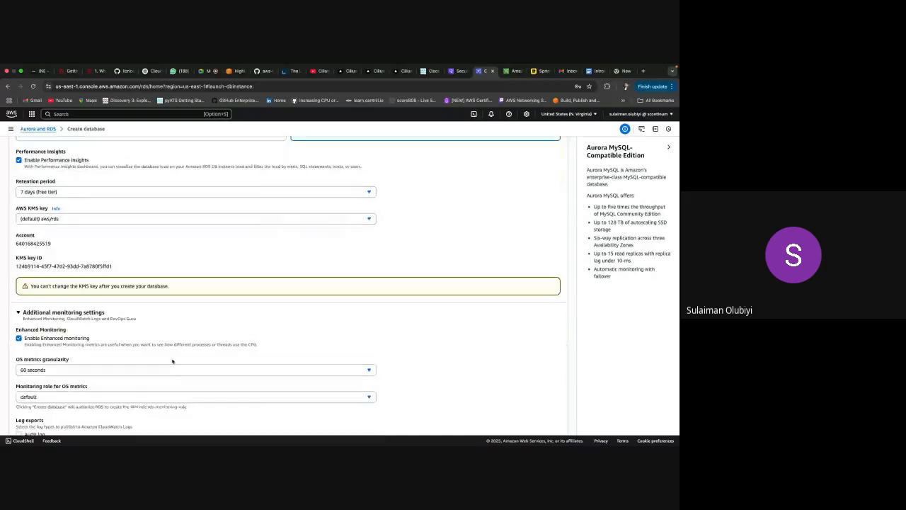
left_click(26, 338)
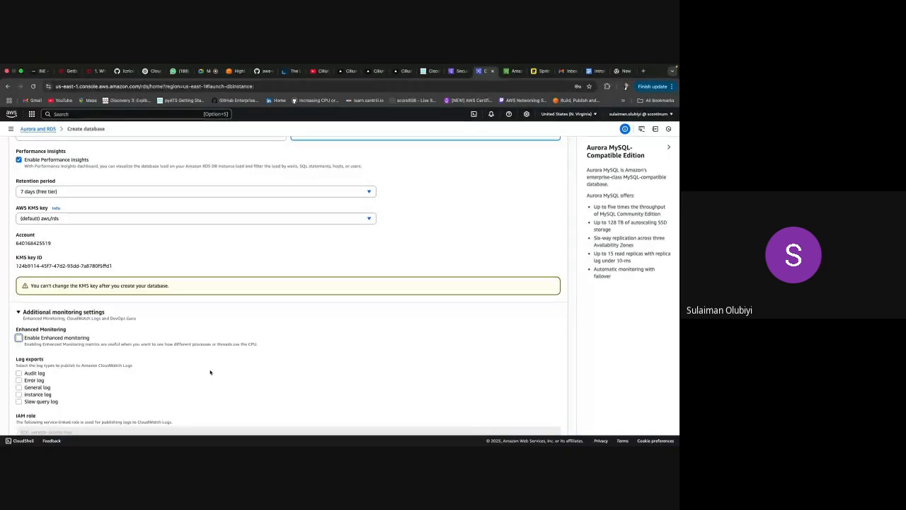
Expand the cluster's additional configuration and set the initial database name to wordpress.
scroll(210, 372, "down", 1)
scroll(210, 372, "down", 4)
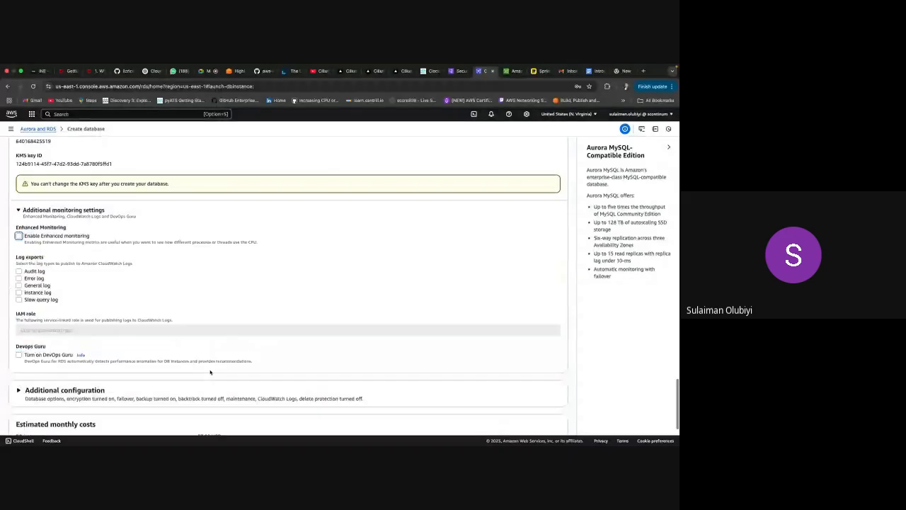
left_click(39, 338)
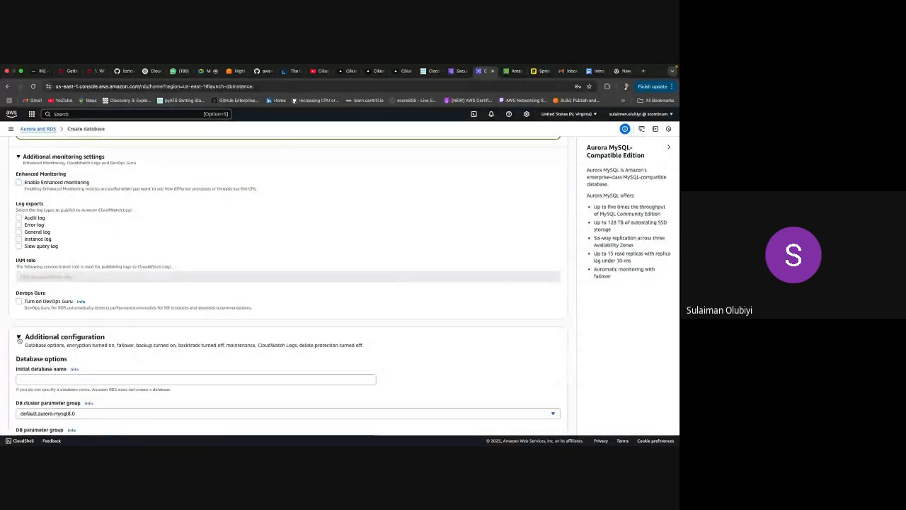
left_click(117, 380)
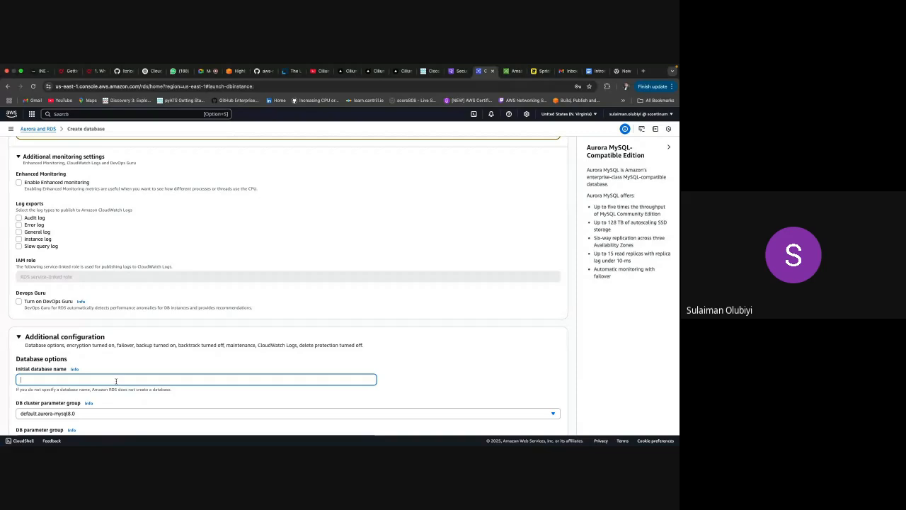
type("wordpress")
left_click(534, 378)
Check the remaining backup, encryption, maintenance and cost sections, and create the wordpress-workshop database.
scroll(534, 378, "down", 1)
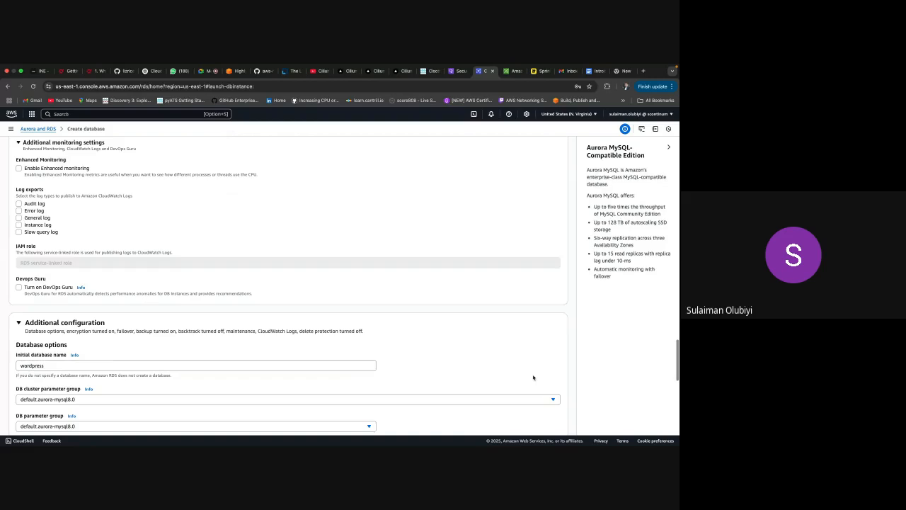
scroll(534, 378, "down", 3)
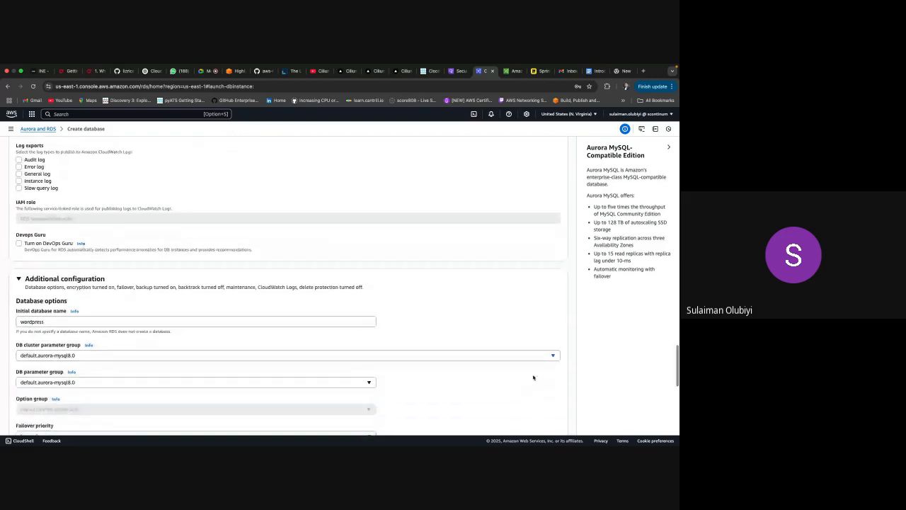
scroll(533, 378, "down", 5)
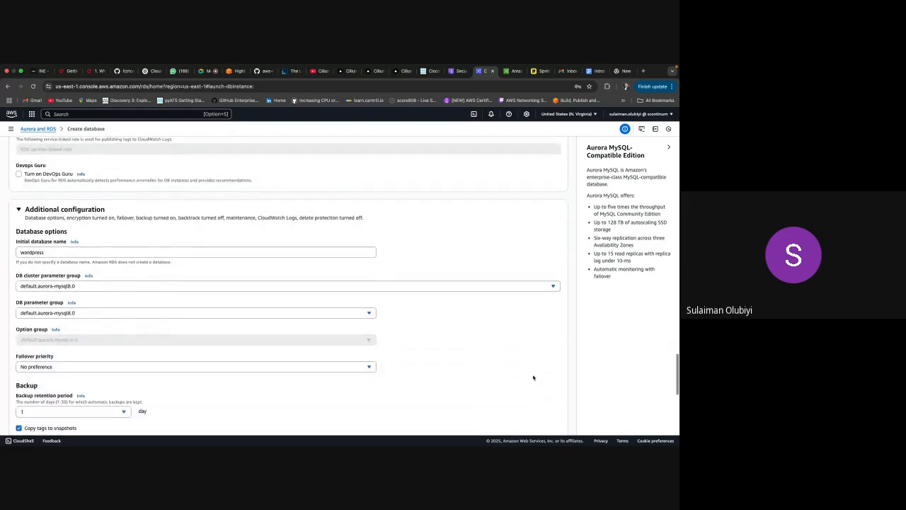
scroll(534, 377, "down", 4)
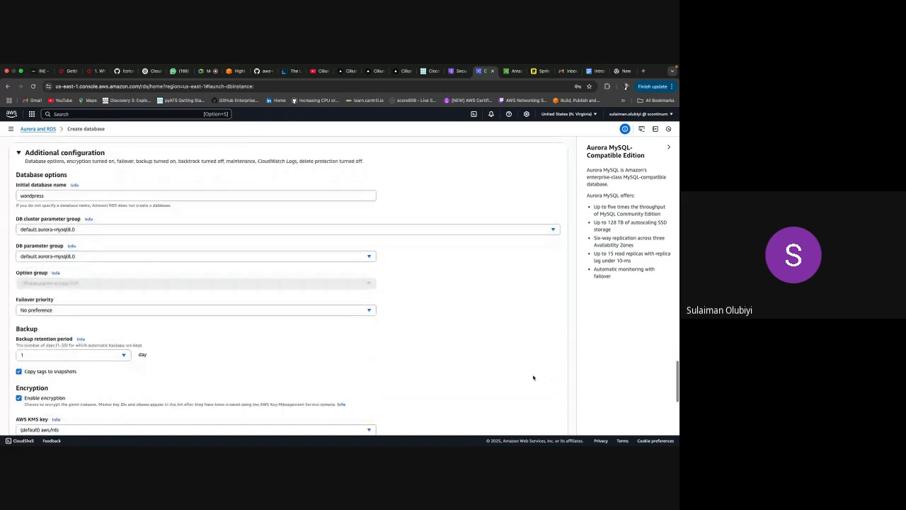
scroll(533, 377, "down", 4)
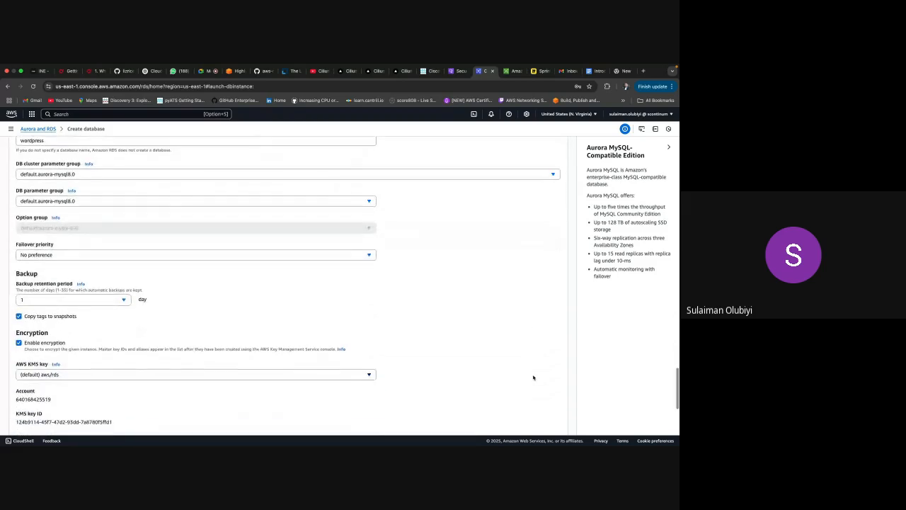
scroll(534, 378, "down", 8)
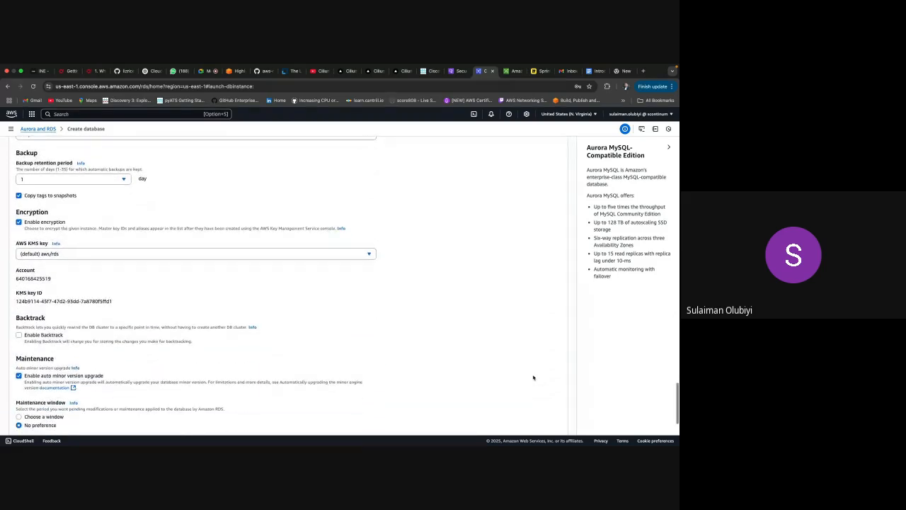
scroll(534, 377, "down", 7)
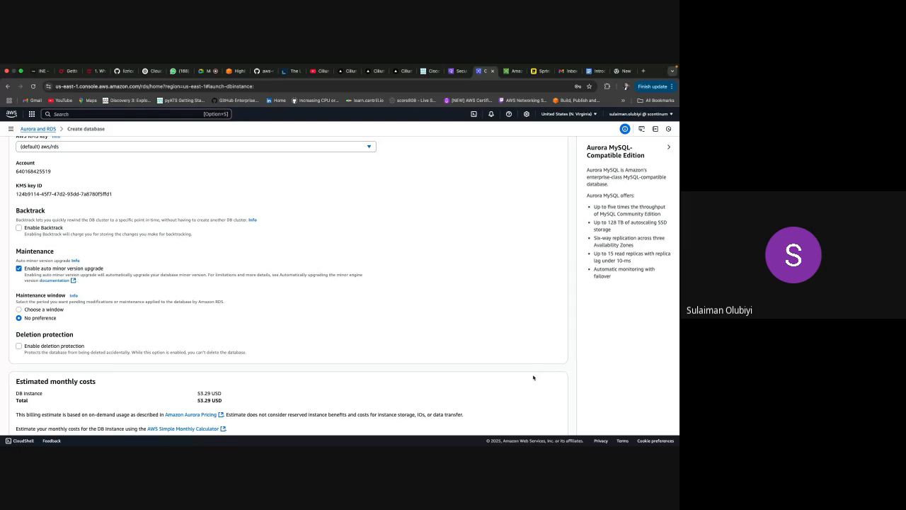
scroll(534, 377, "down", 4)
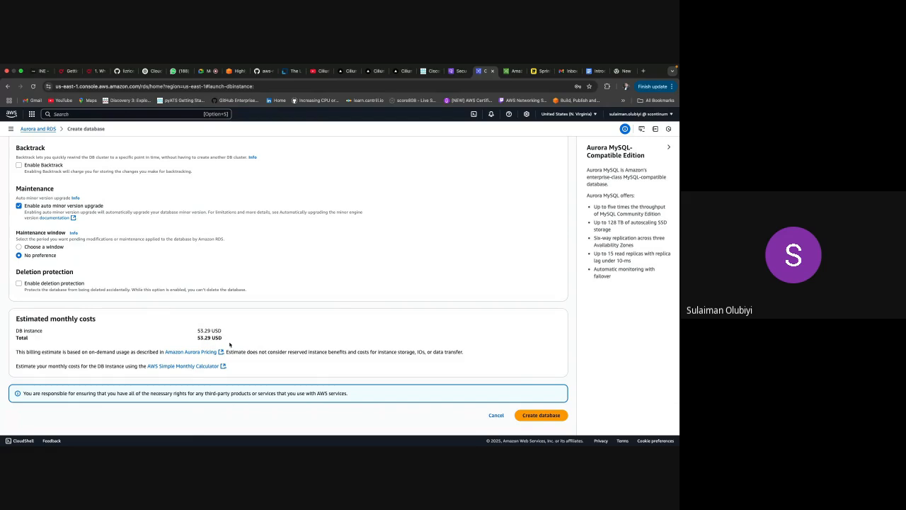
left_click(553, 415)
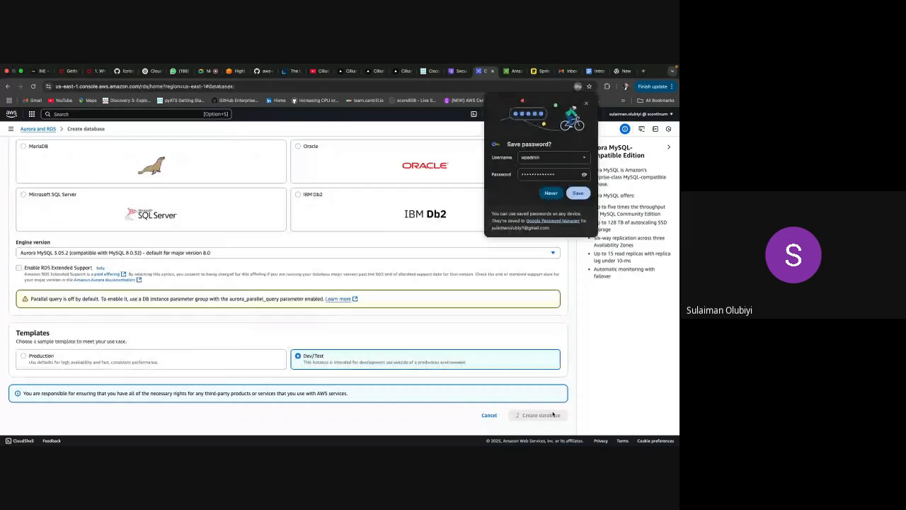
Dismiss the save-password prompt and the suggested add-ons dialog, and widen the Role column in the databases list.
left_click(550, 193)
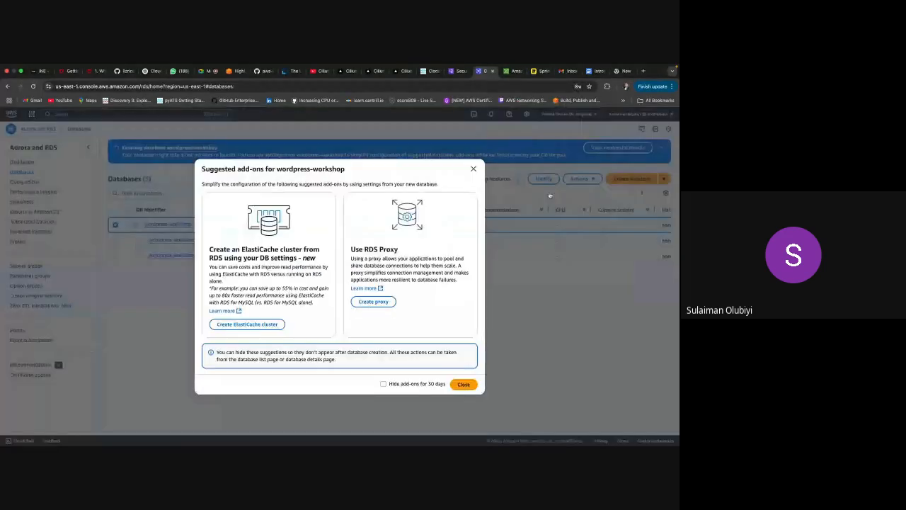
left_click(473, 170)
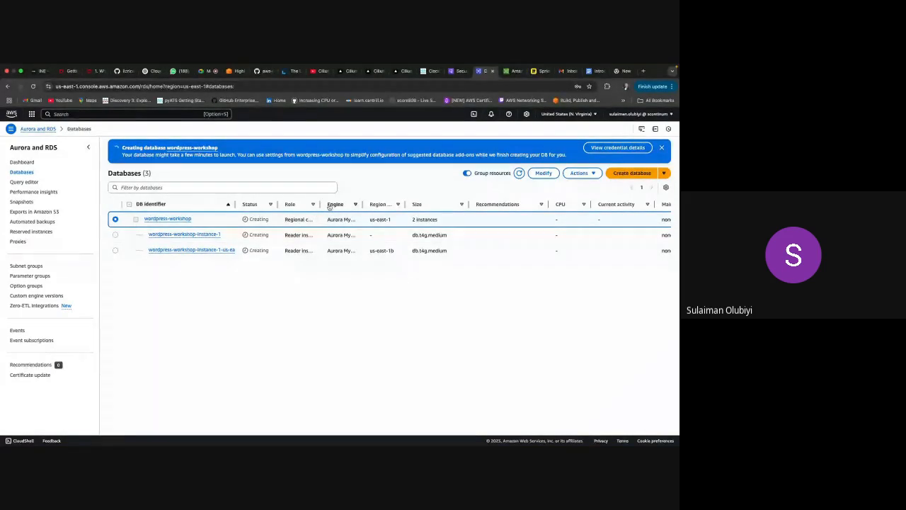
left_click_drag(321, 204, 358, 204)
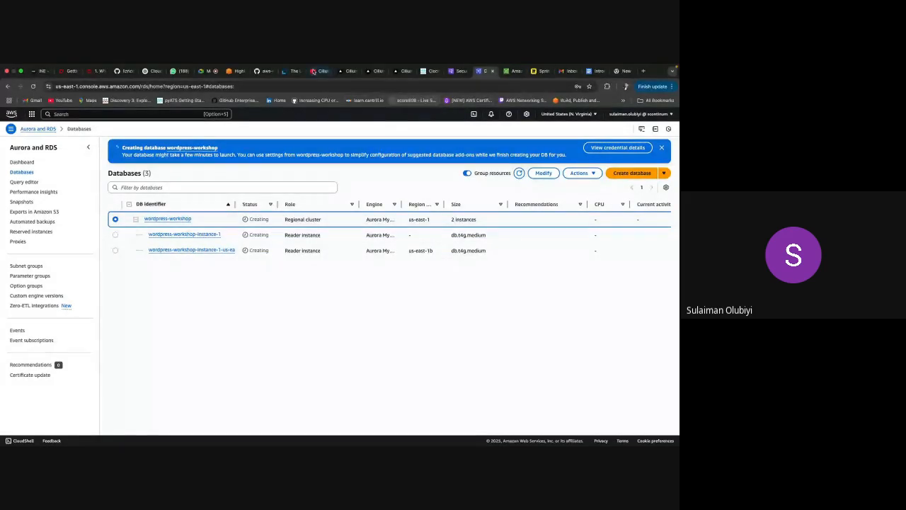
Switch to the workshop guide, go through the rest of Lab 2 to its next steps, and continue to Lab 3.
left_click(237, 71)
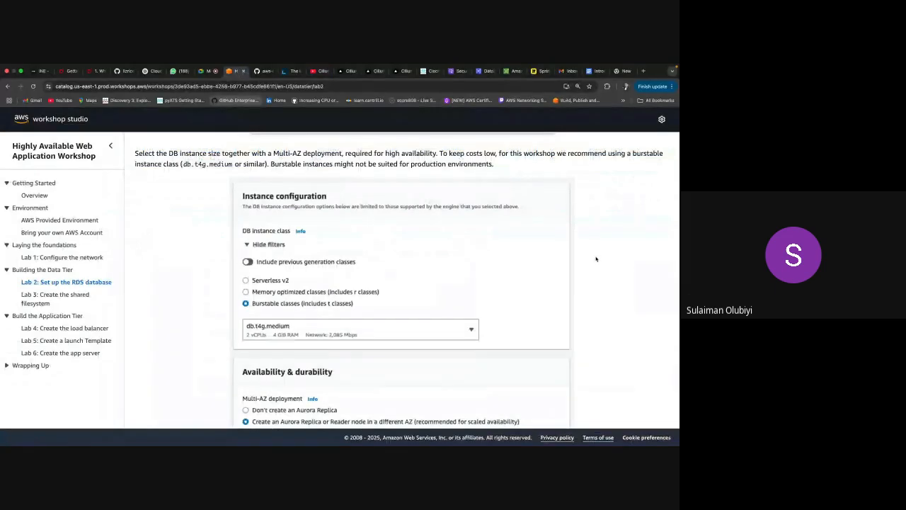
scroll(593, 258, "down", 1)
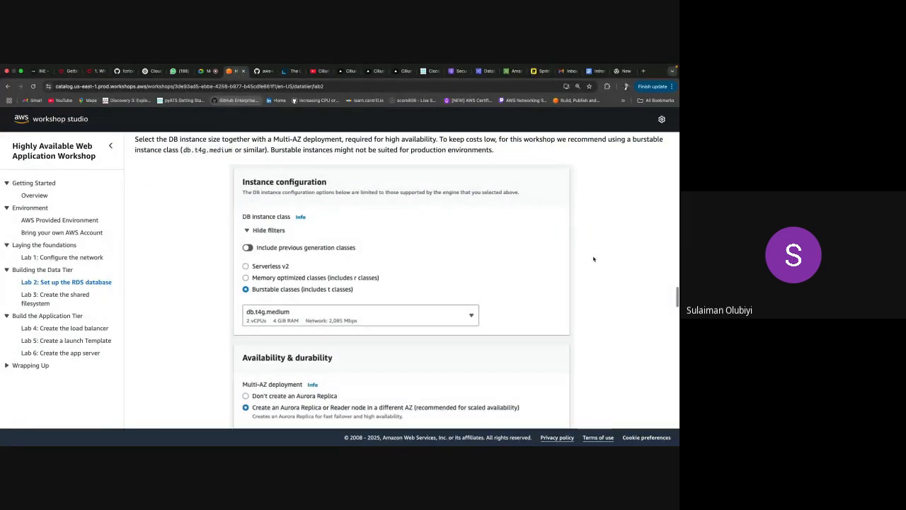
scroll(594, 259, "down", 5)
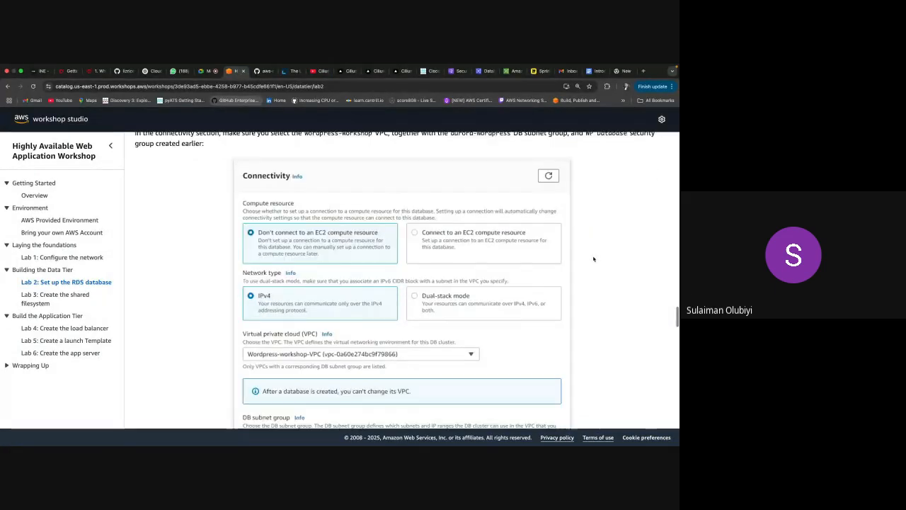
scroll(593, 258, "down", 3)
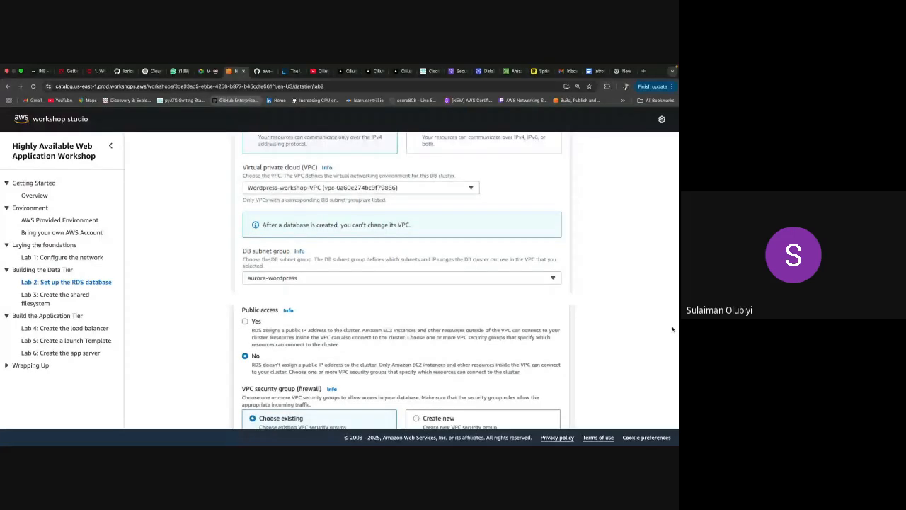
scroll(677, 328, "down", 1)
left_click_drag(677, 329, 659, 428)
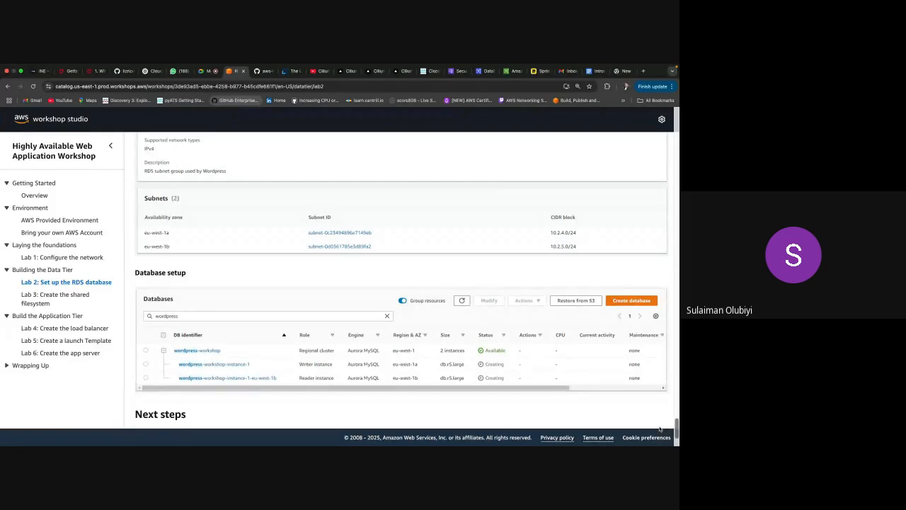
scroll(660, 429, "down", 3)
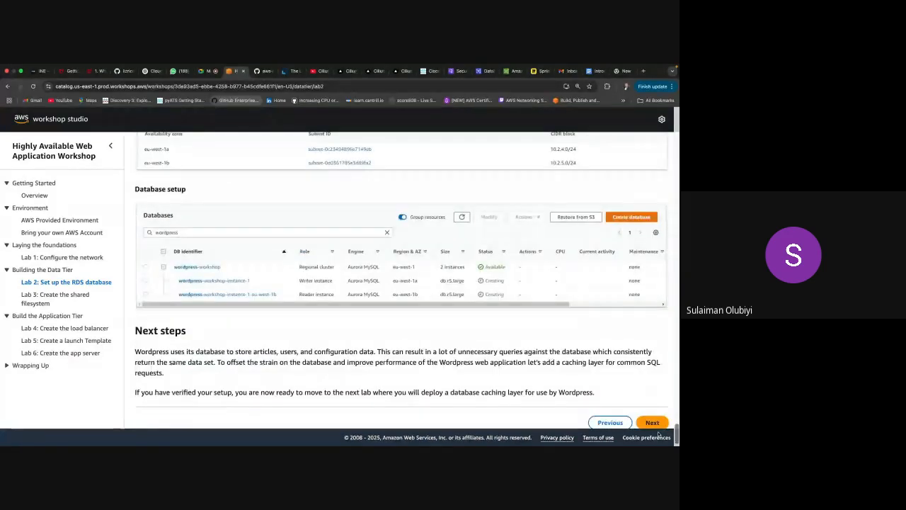
scroll(657, 439, "down", 1)
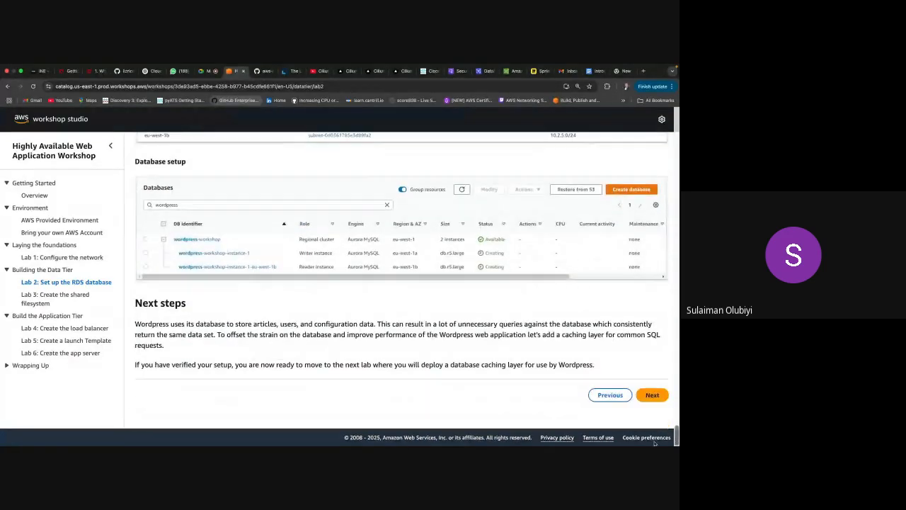
left_click(652, 395)
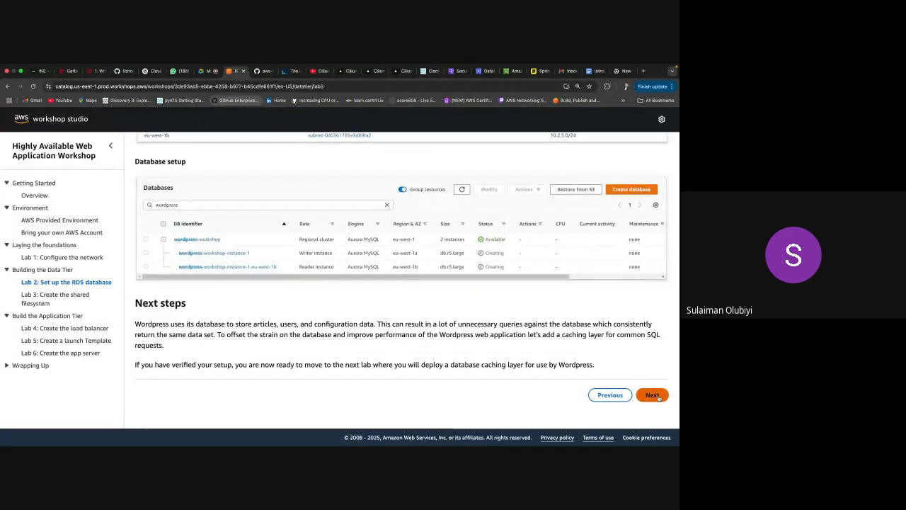
Read Lab 3's instructions on the WP EFS Clients and WP EFS security groups and on creating the EFS file system.
scroll(603, 351, "down", 5)
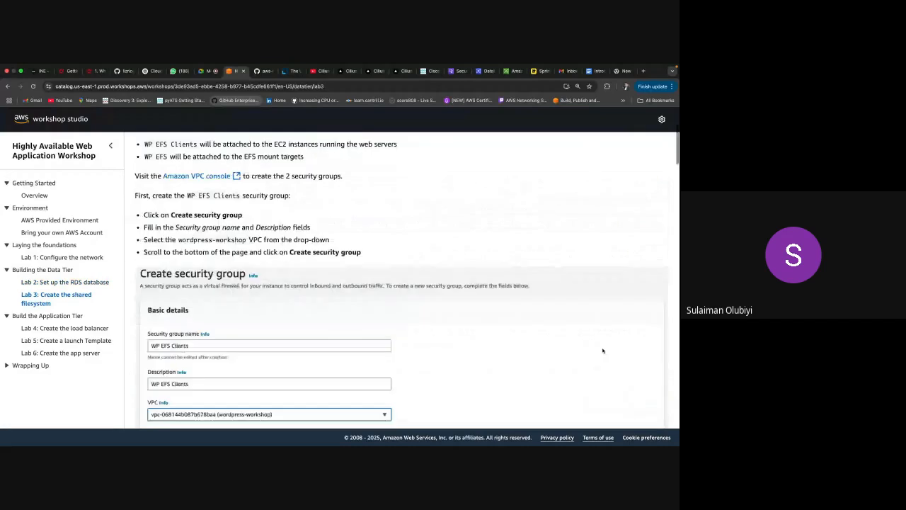
scroll(603, 351, "down", 8)
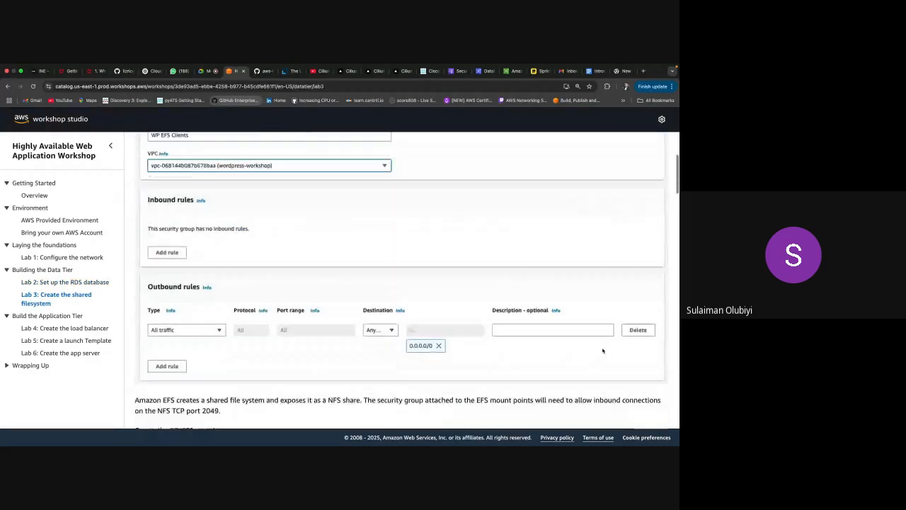
scroll(602, 350, "down", 7)
scroll(602, 351, "down", 8)
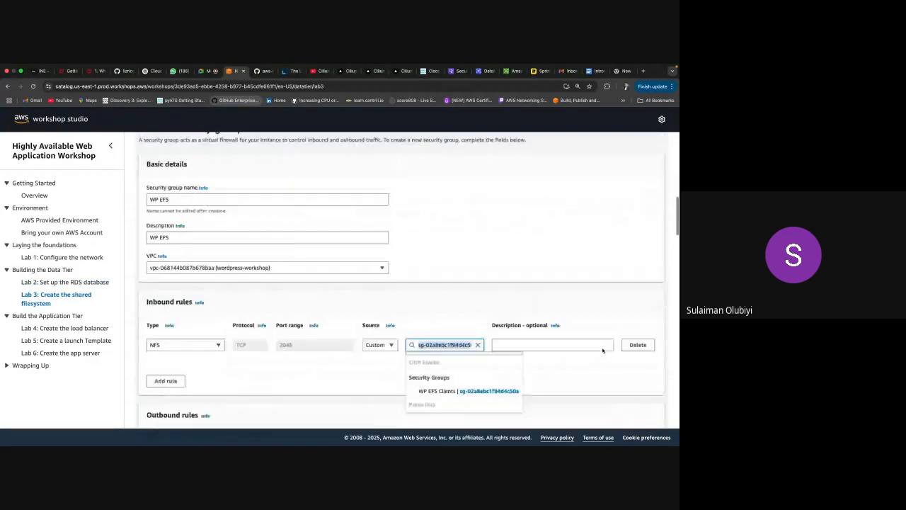
scroll(602, 350, "down", 3)
scroll(602, 350, "down", 10)
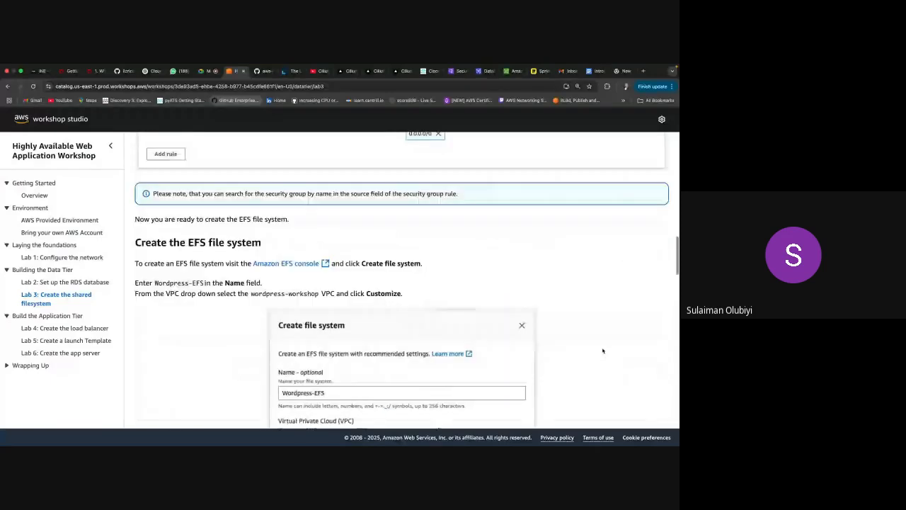
scroll(603, 351, "up", 1)
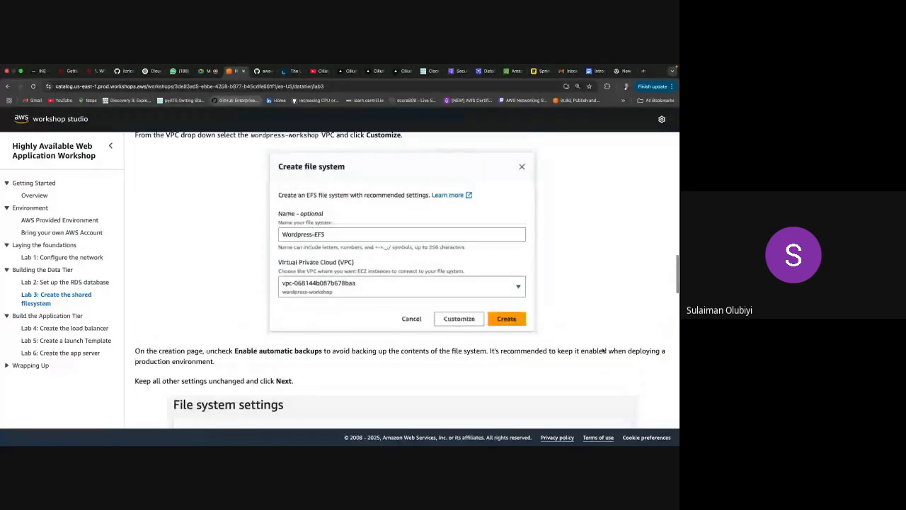
scroll(603, 351, "up", 2)
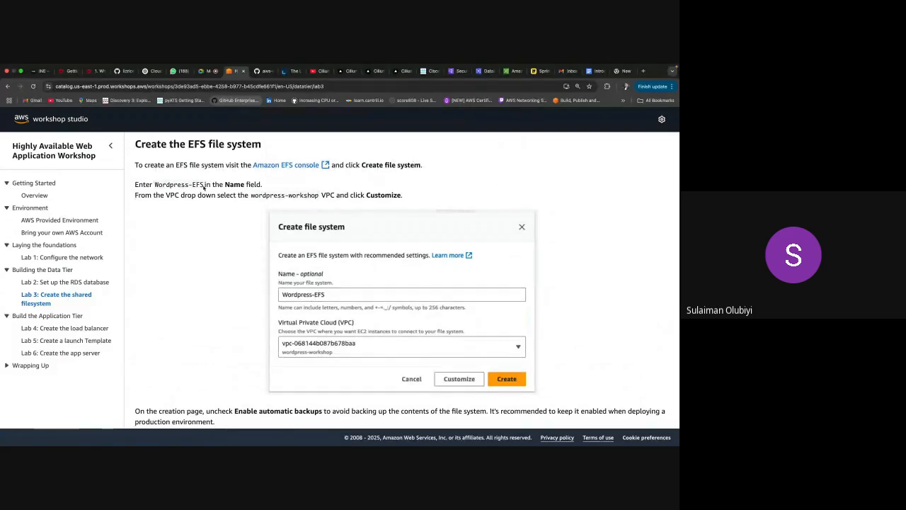
Copy the name Wordpress-EFS from the guide into the EFS console's new file system, choose the wordpress-workshop VPC, and open the customized setup.
left_click_drag(205, 185, 155, 186)
key("cmd+c")
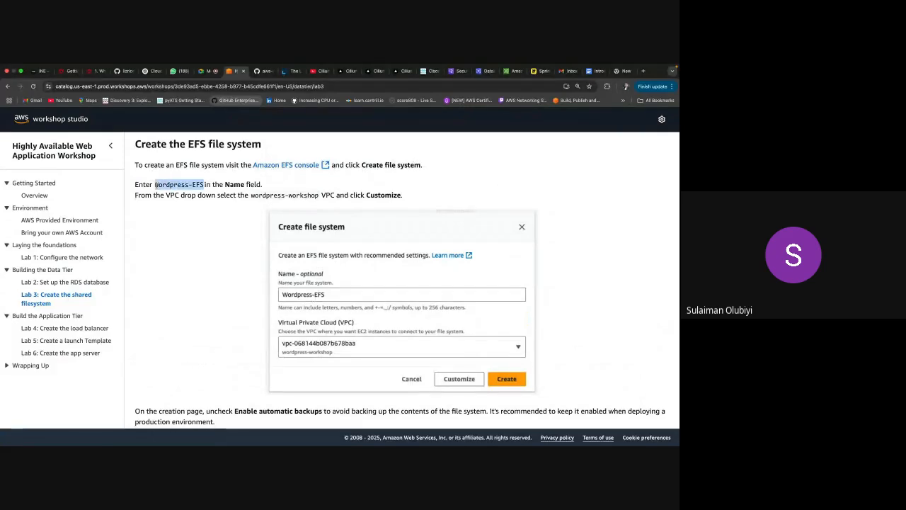
left_click(483, 80)
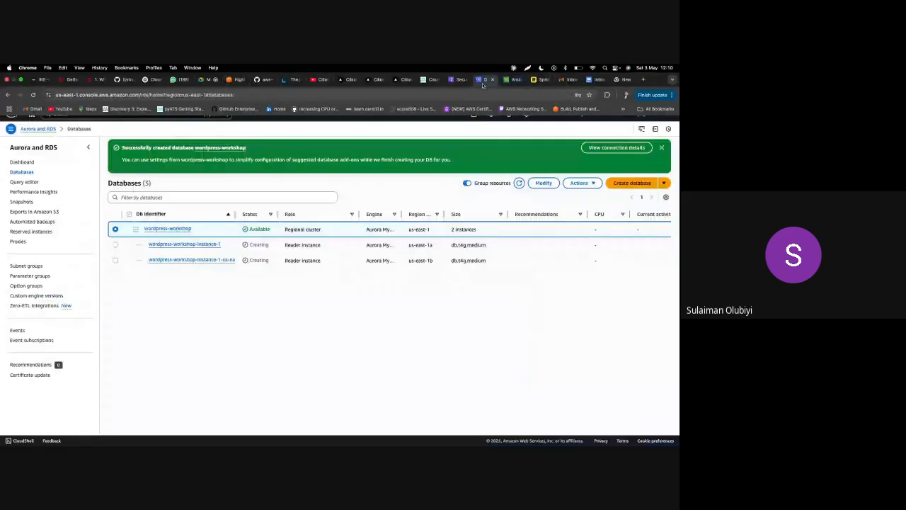
left_click(514, 79)
left_click(251, 194)
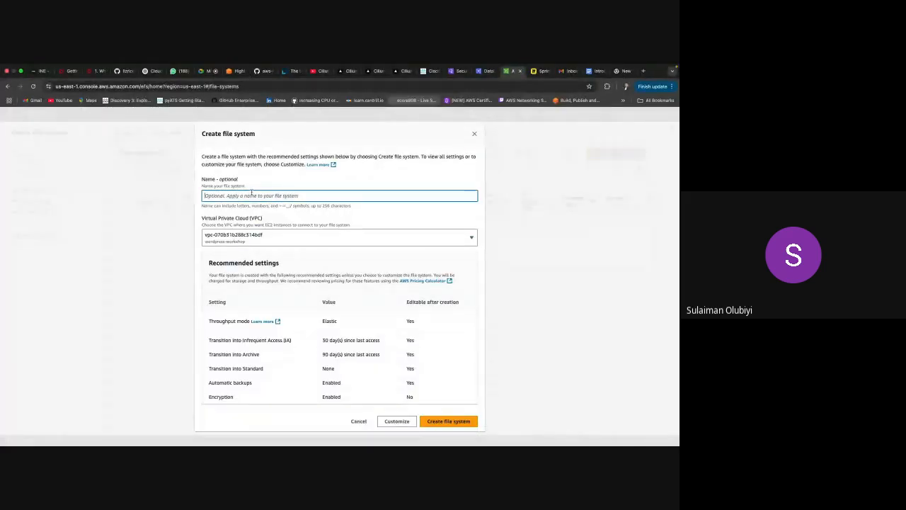
key("cmd+v")
left_click(255, 235)
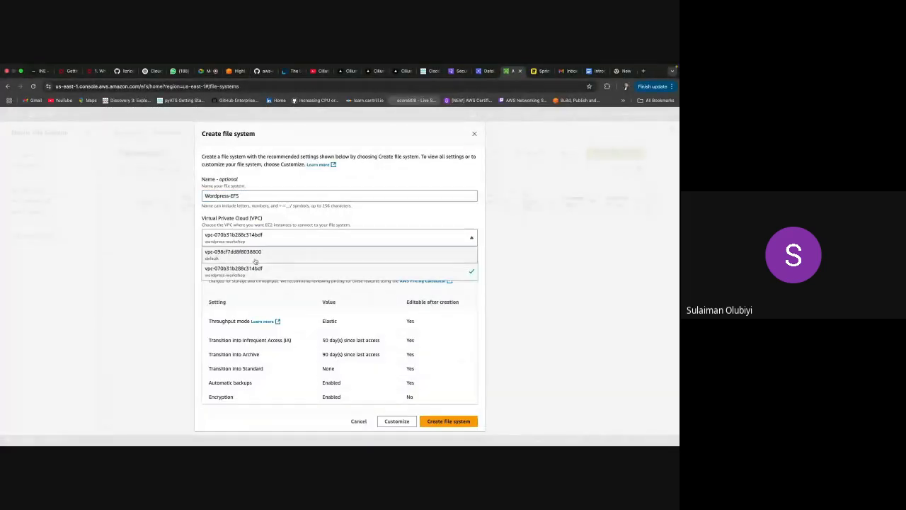
left_click(253, 271)
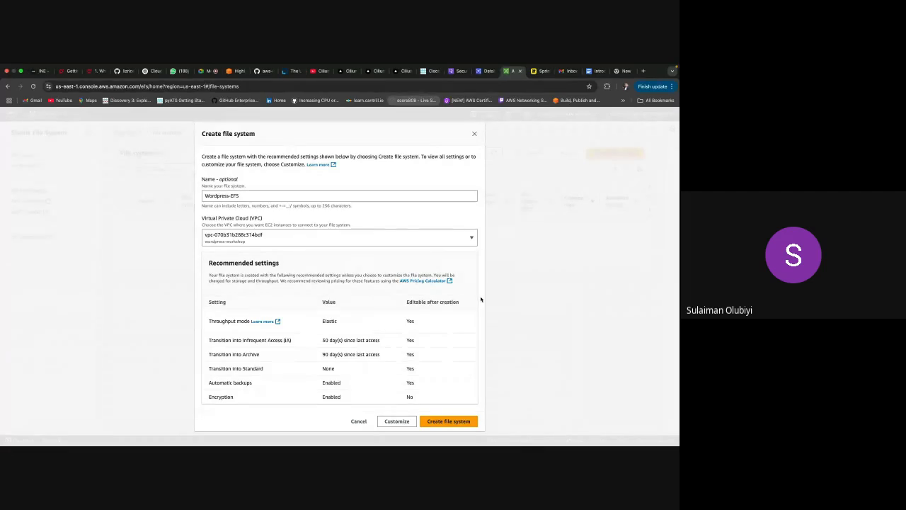
left_click(398, 423)
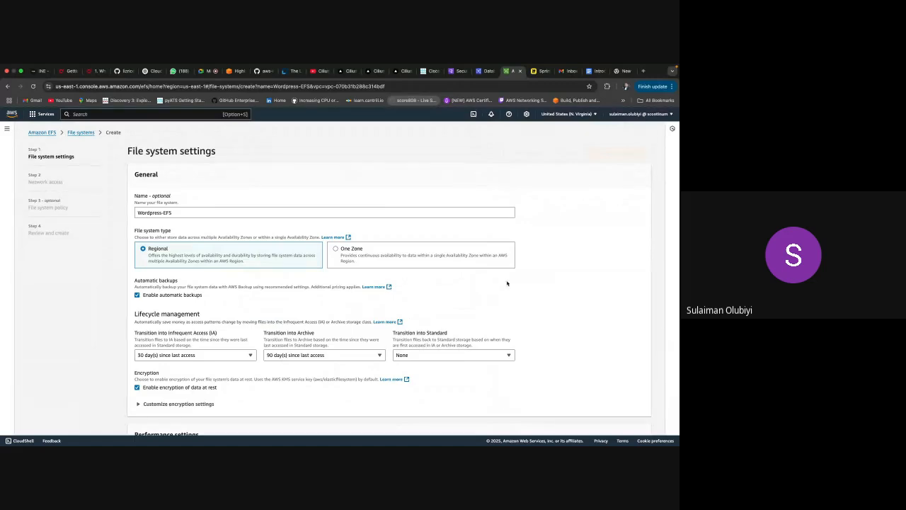
Review the file system's general and performance settings, expand the additional settings, and continue to network access with the default options.
scroll(507, 283, "down", 1)
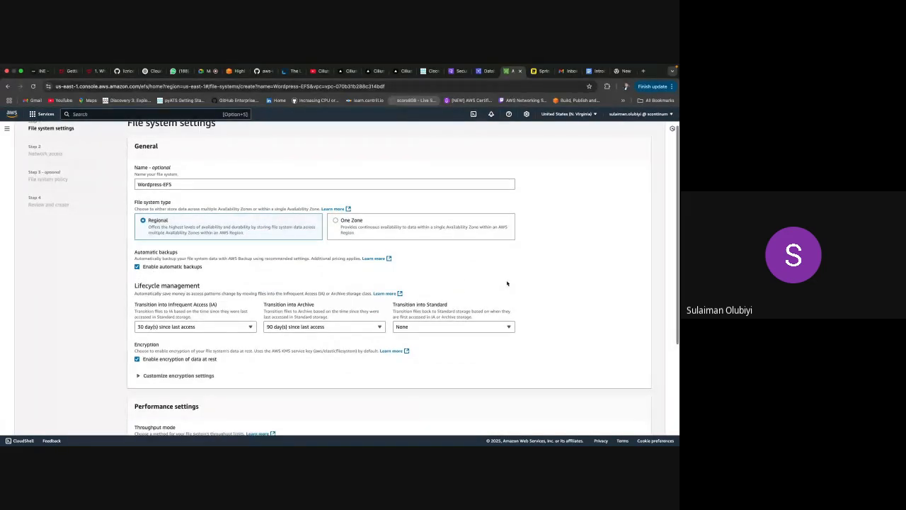
scroll(507, 284, "down", 5)
scroll(507, 283, "up", 5)
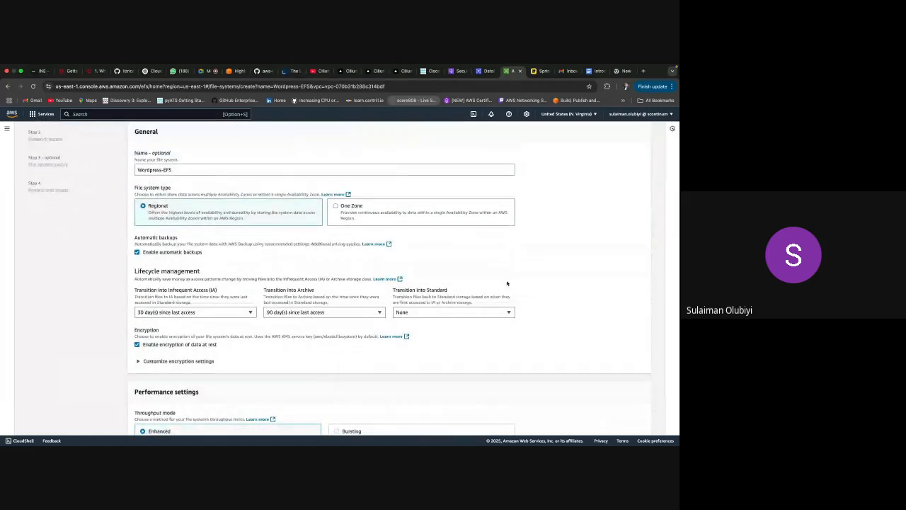
scroll(507, 283, "up", 1)
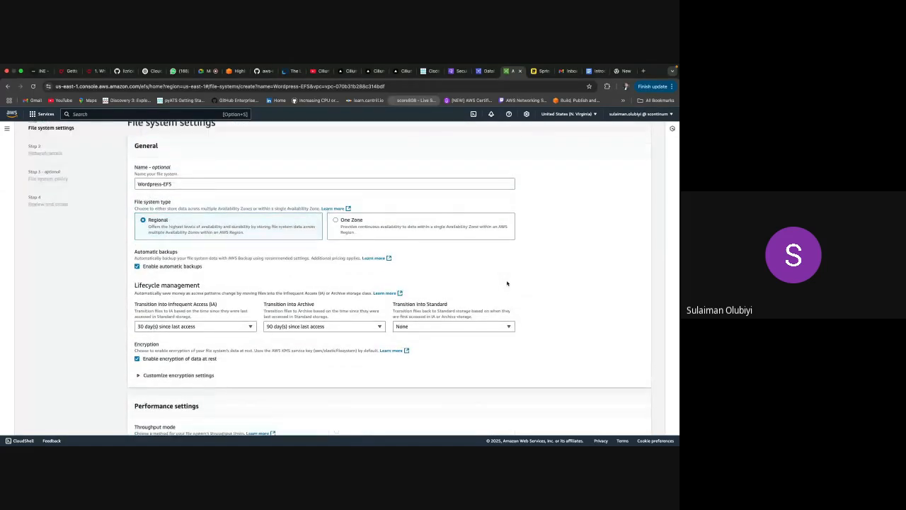
scroll(507, 284, "down", 2)
scroll(507, 283, "down", 2)
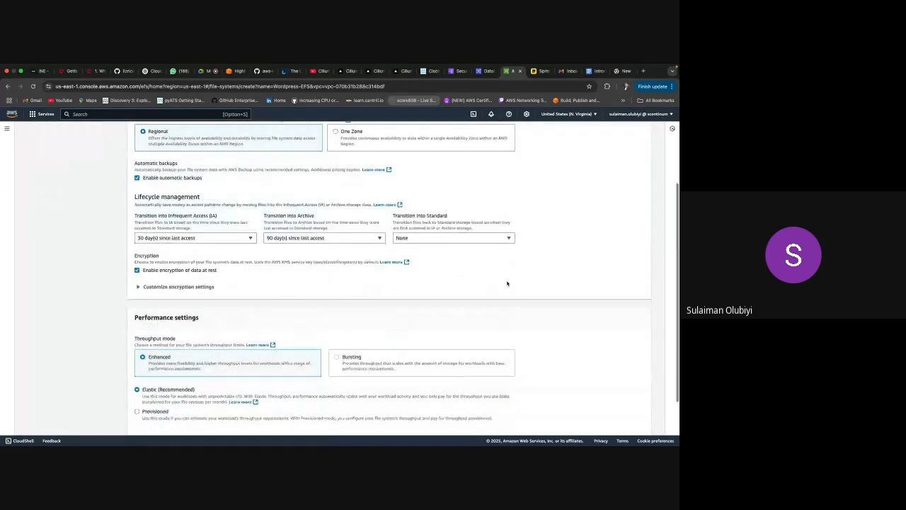
scroll(507, 283, "down", 2)
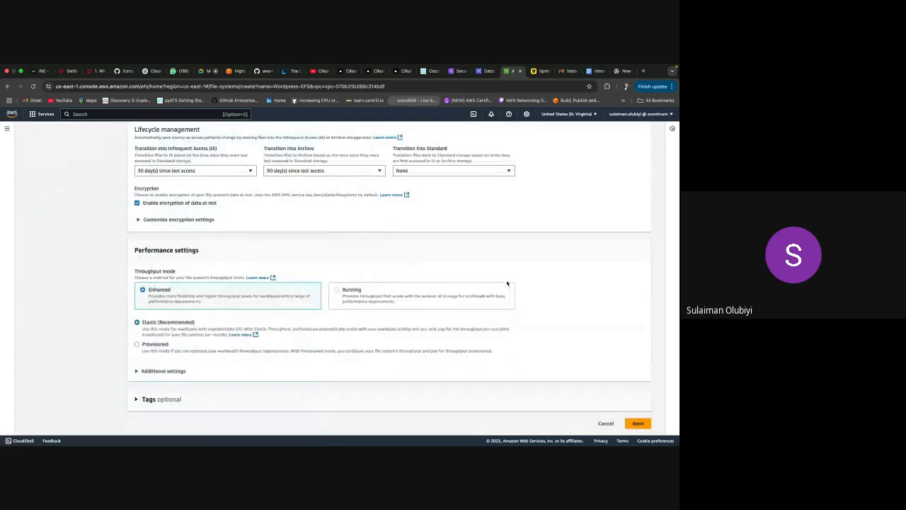
left_click(166, 371)
scroll(167, 372, "down", 2)
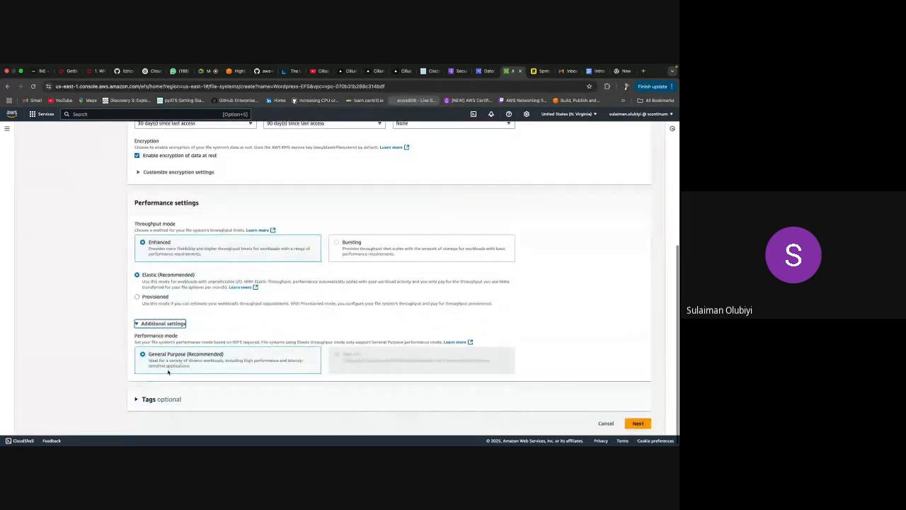
left_click(633, 423)
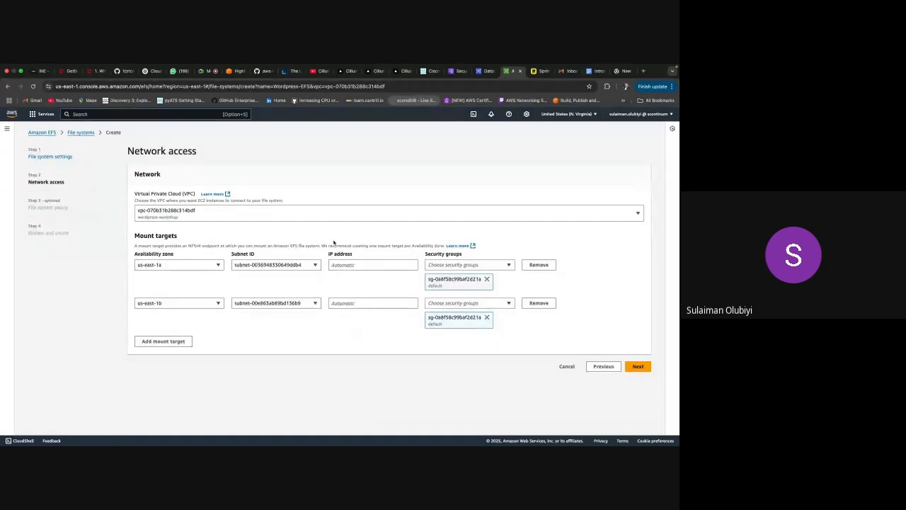
Keep the wordpress-workshop VPC and set the mount target subnets to Data Subnet A in us-east-1a and Data Subnet B in us-east-1b.
left_click(361, 217)
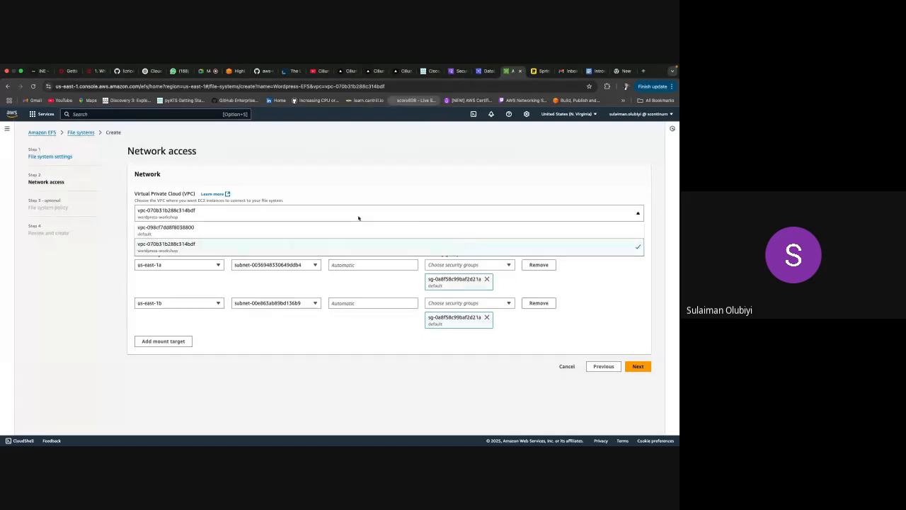
left_click(290, 252)
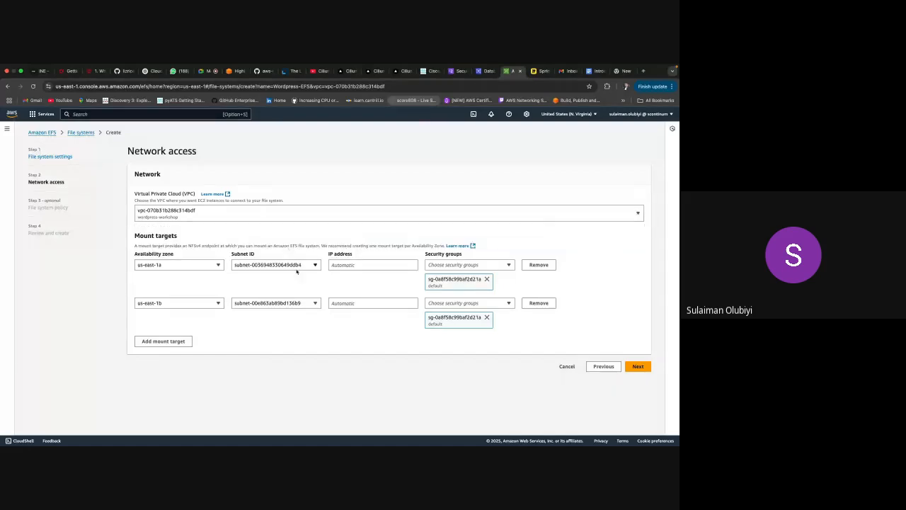
left_click(297, 269)
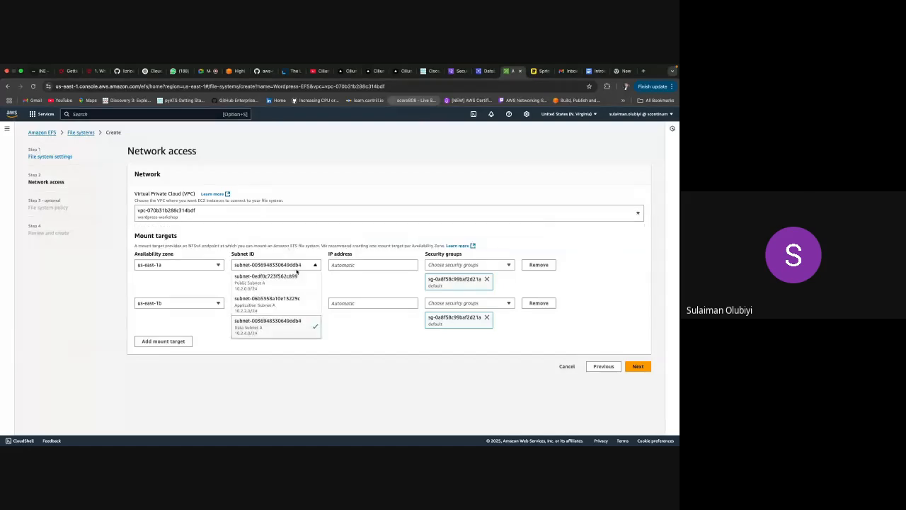
left_click(265, 333)
left_click(271, 303)
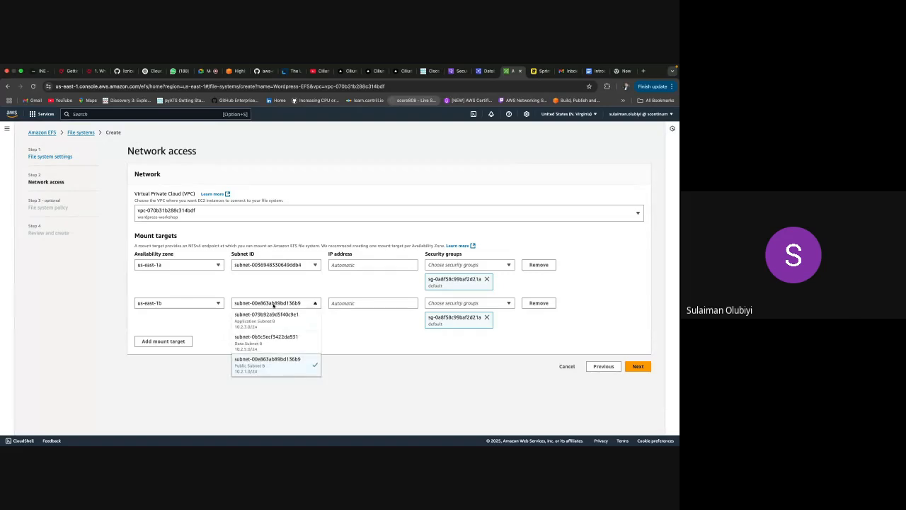
left_click(271, 339)
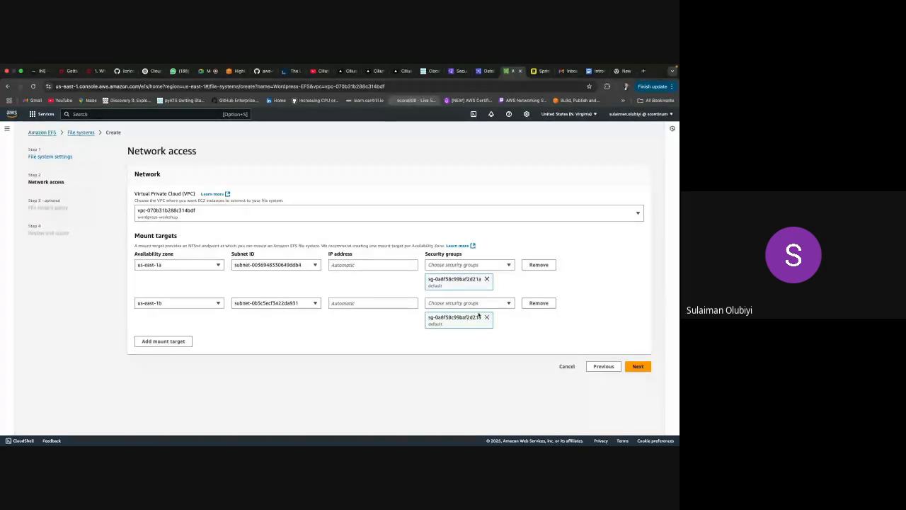
Replace the default security group of the us-east-1a mount target with WP EFS.
left_click(474, 265)
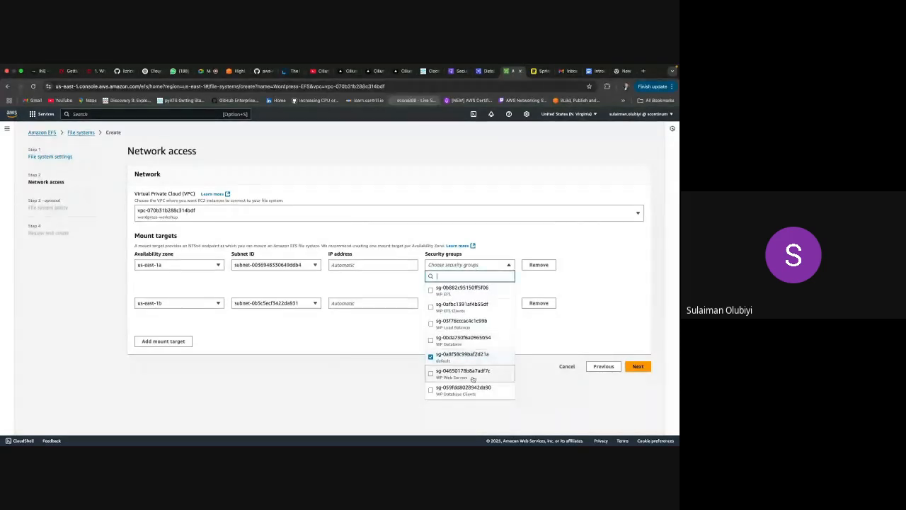
left_click(457, 291)
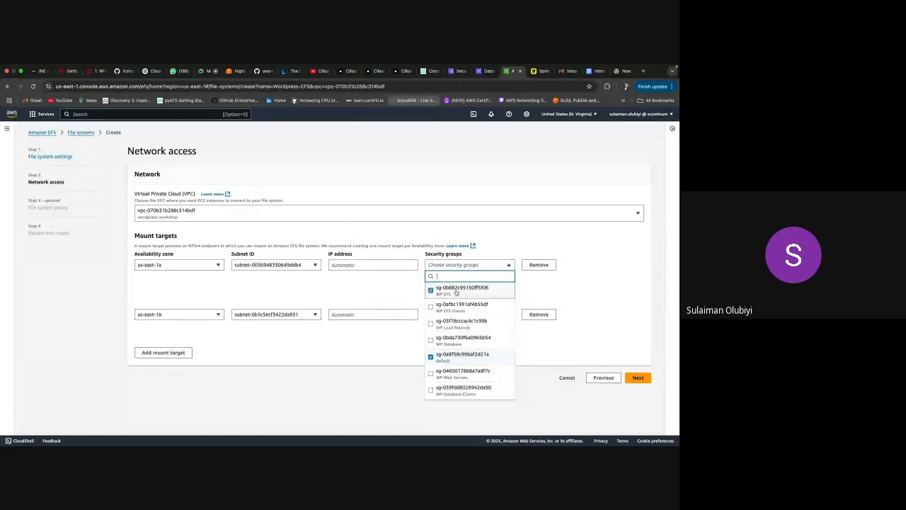
left_click(534, 281)
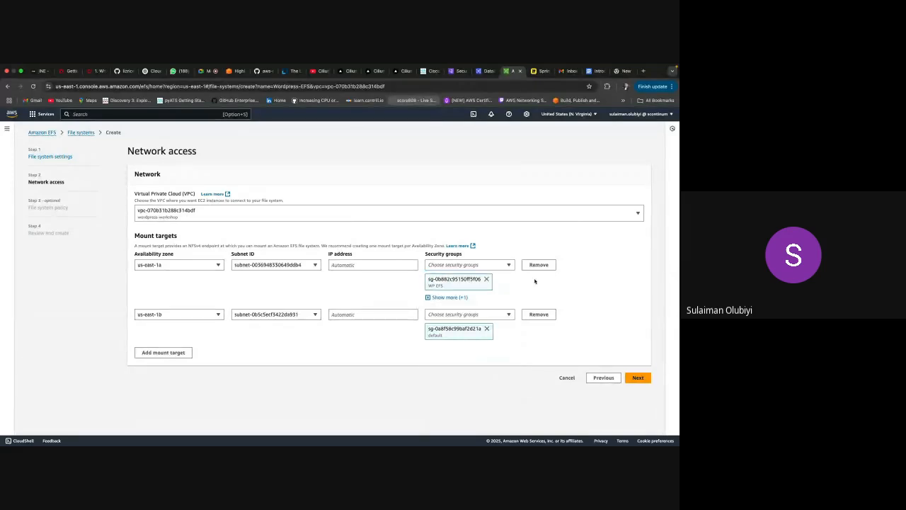
left_click(456, 297)
left_click(486, 299)
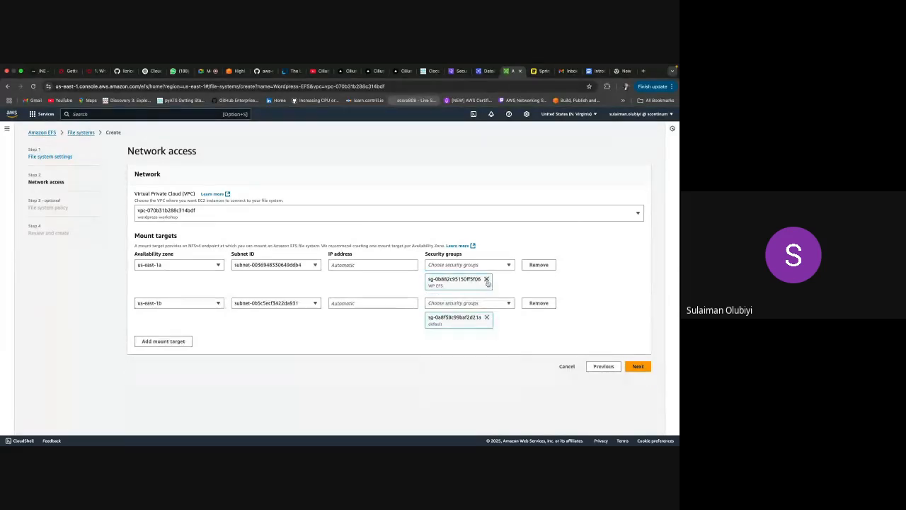
left_click(487, 279)
left_click(478, 265)
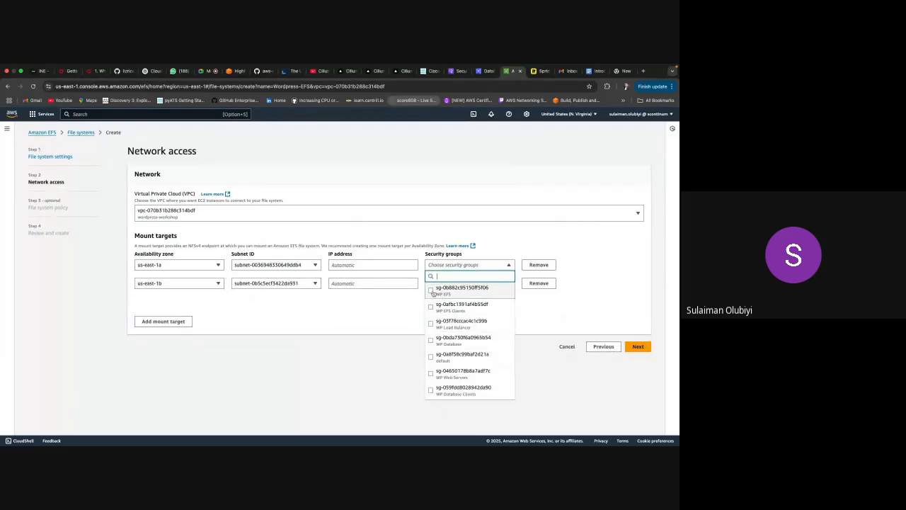
left_click(430, 290)
left_click(594, 275)
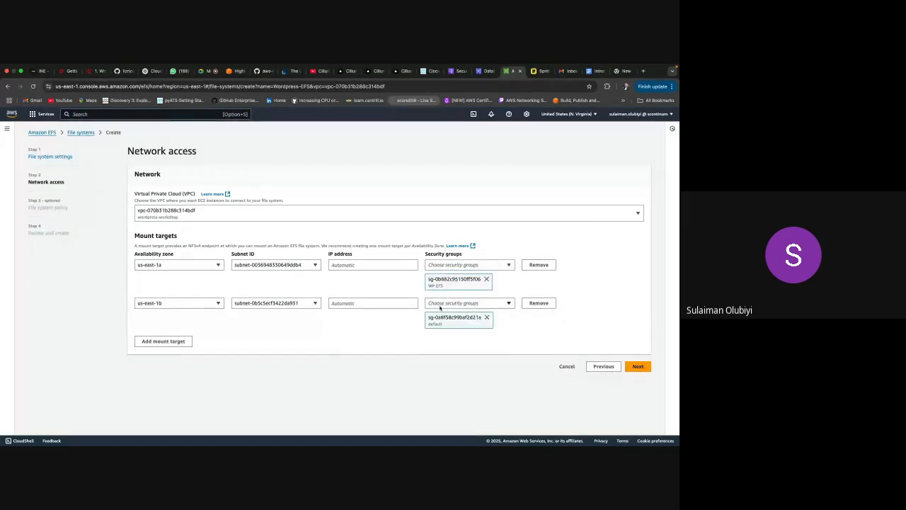
Replace the us-east-1b mount target's default security group with WP EFS and continue to the file system policy.
left_click(487, 317)
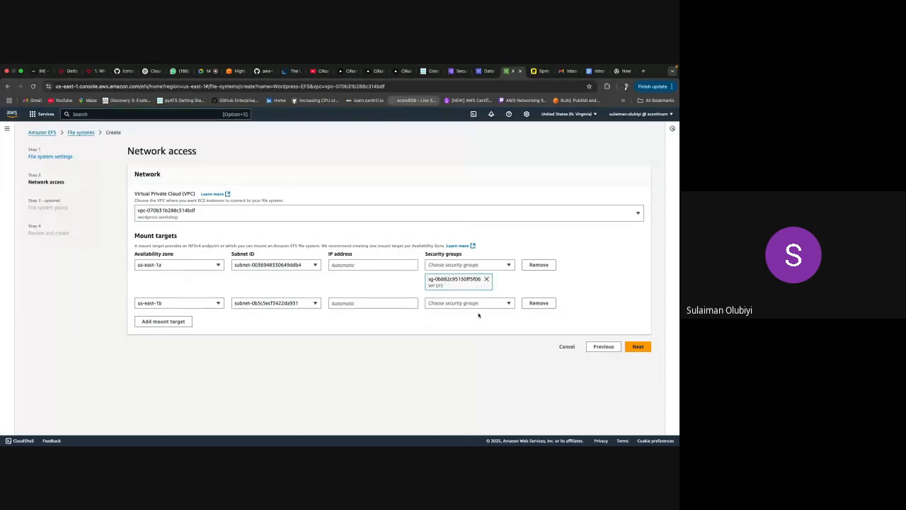
left_click(469, 303)
left_click(456, 196)
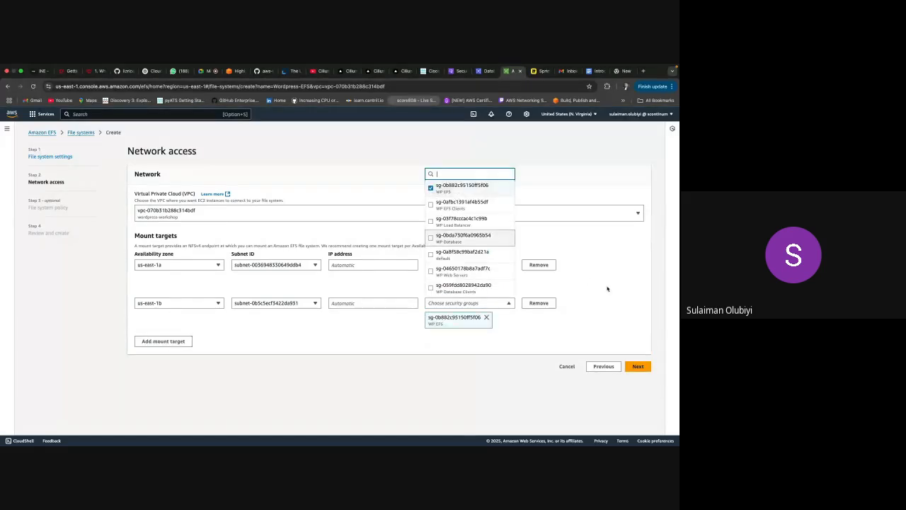
left_click(607, 289)
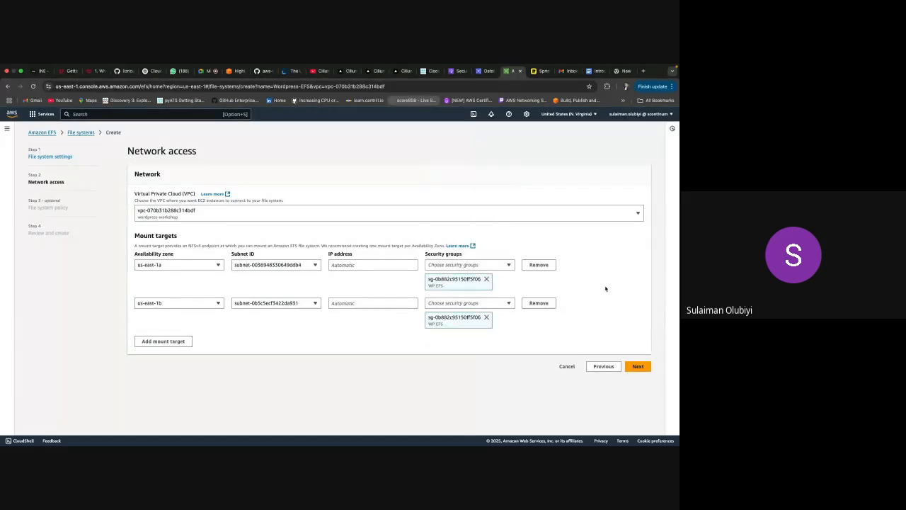
left_click(348, 304)
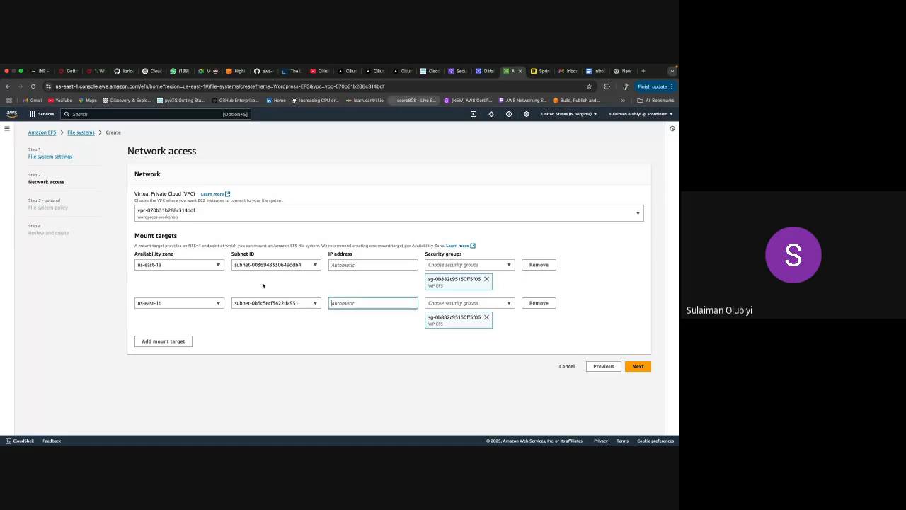
left_click(329, 287)
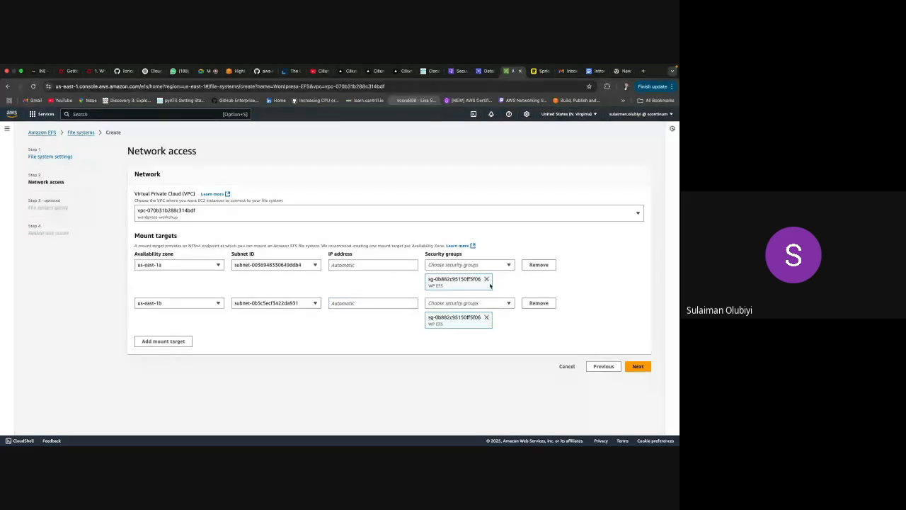
left_click(637, 366)
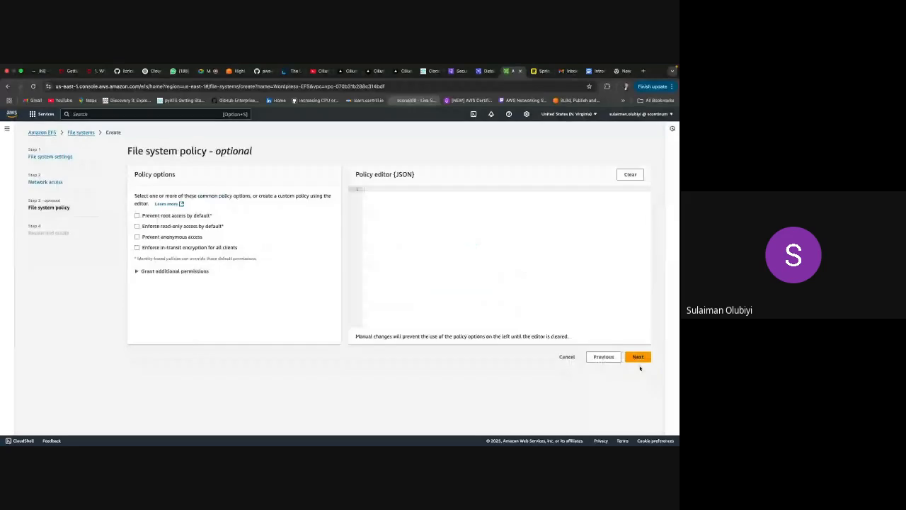
Leave the file system policy empty, review the Wordpress-EFS settings and mount targets, and create the file system.
left_click(639, 357)
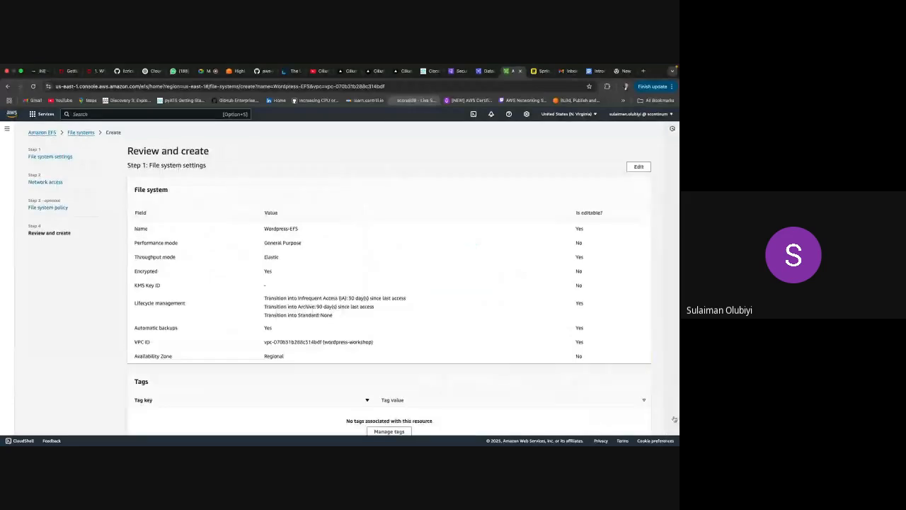
scroll(662, 419, "down", 3)
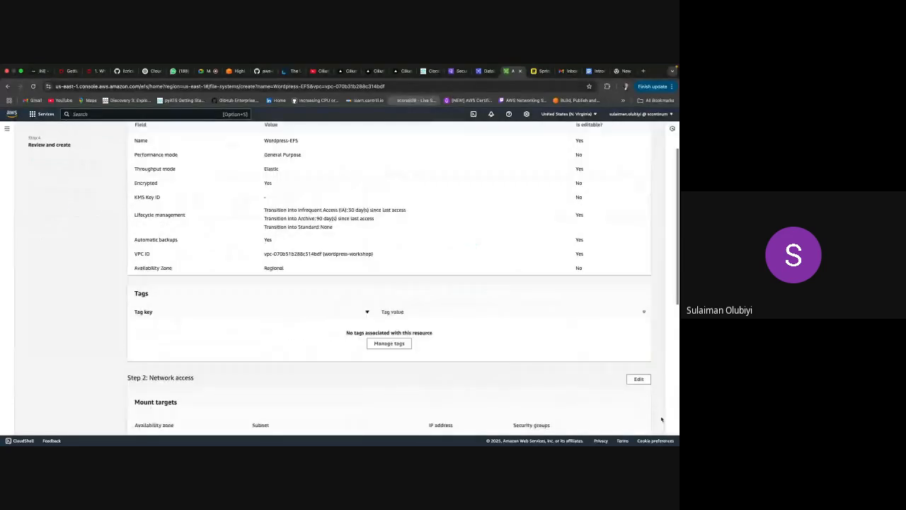
scroll(662, 419, "down", 5)
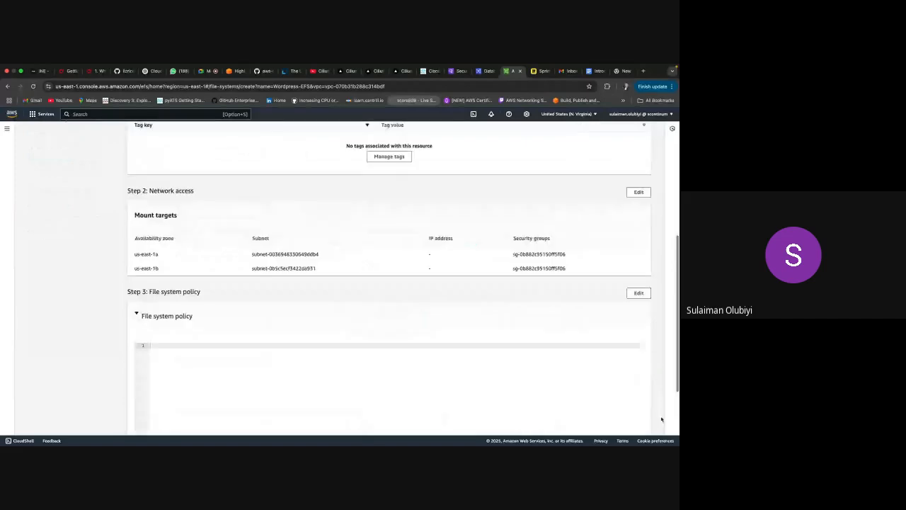
scroll(662, 419, "down", 3)
left_click(640, 424)
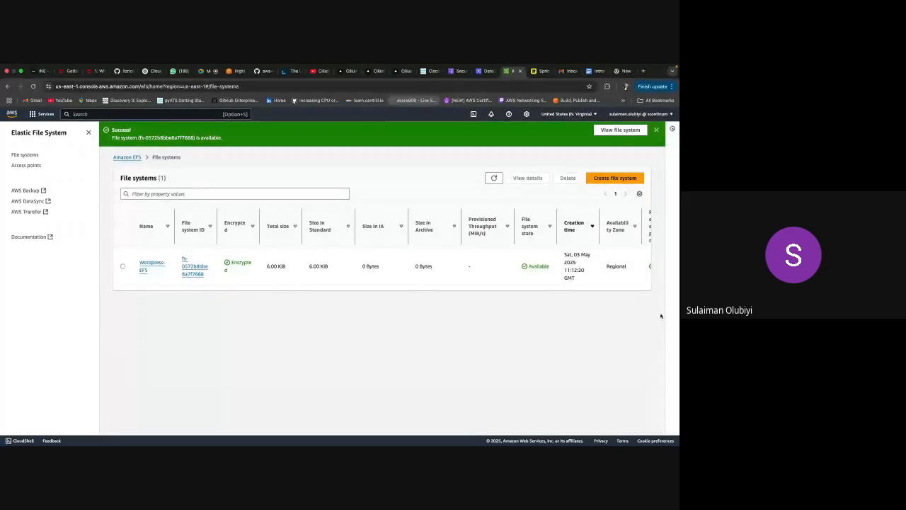
Switch to the RDS databases page, refresh it and widen the Role column to check the wordpress-workshop cluster's instances.
left_click(487, 72)
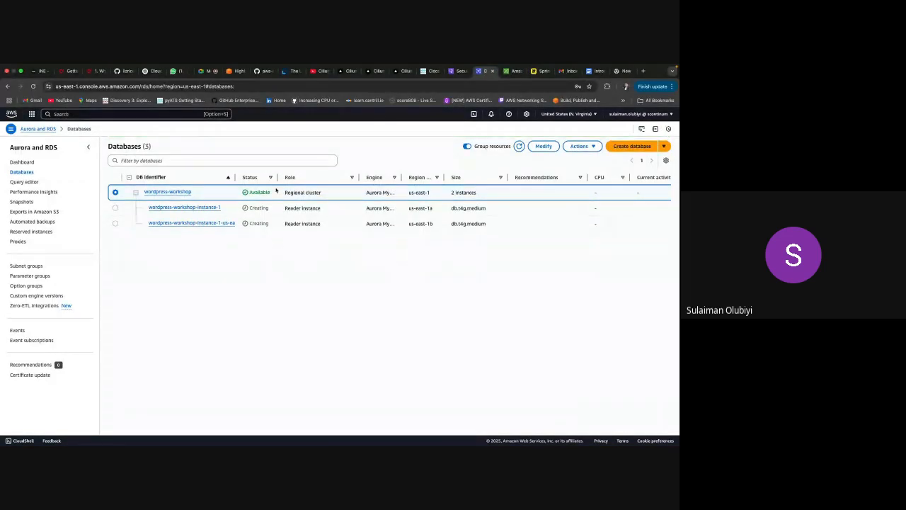
left_click(29, 86)
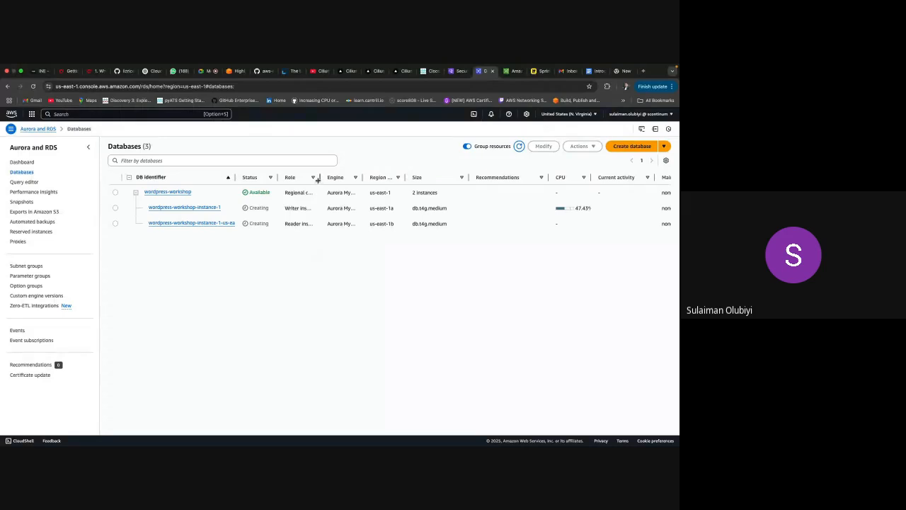
left_click_drag(317, 179, 354, 181)
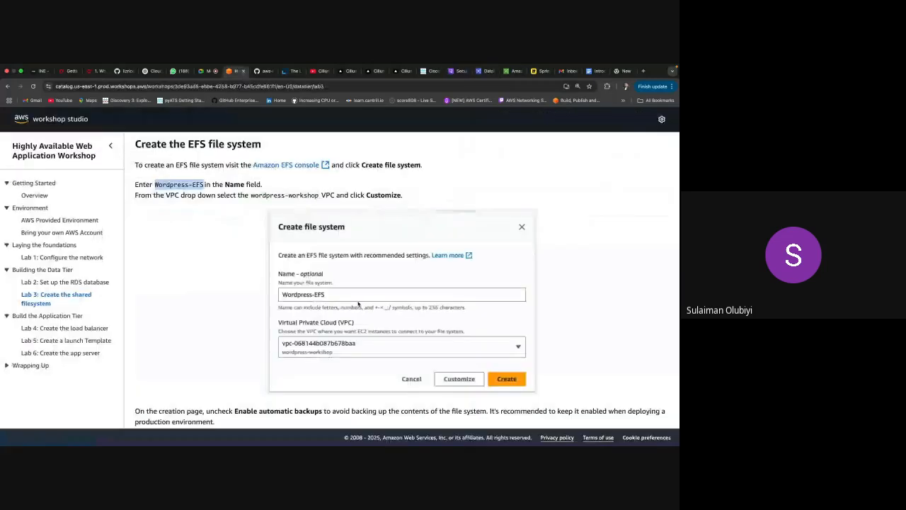
Go back to the Lab 3 workshop guide and compare its remaining EFS creation instructions through to the next steps.
left_click(589, 283)
scroll(589, 282, "down", 1)
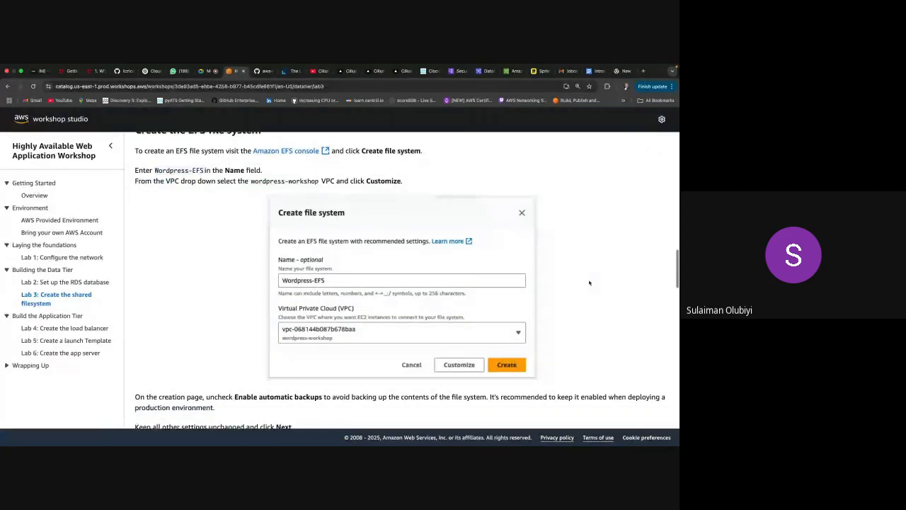
scroll(589, 282, "down", 5)
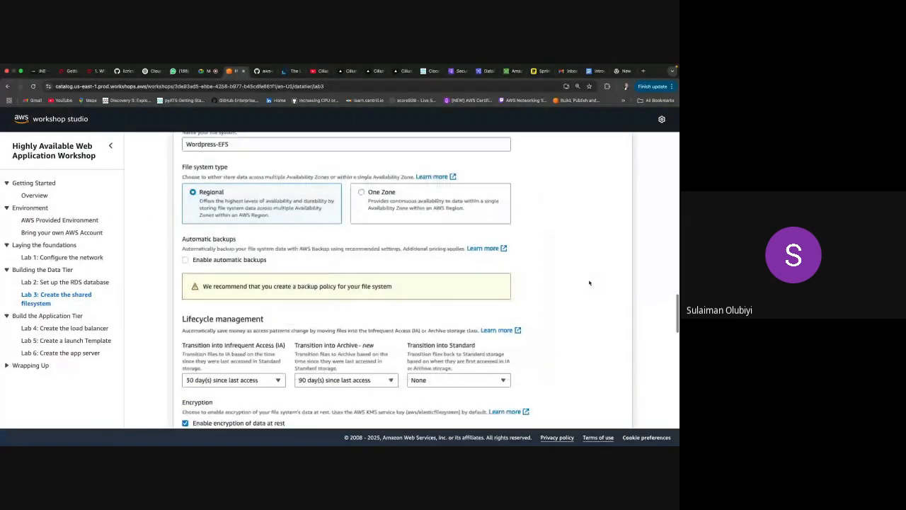
scroll(589, 282, "down", 10)
scroll(589, 282, "down", 3)
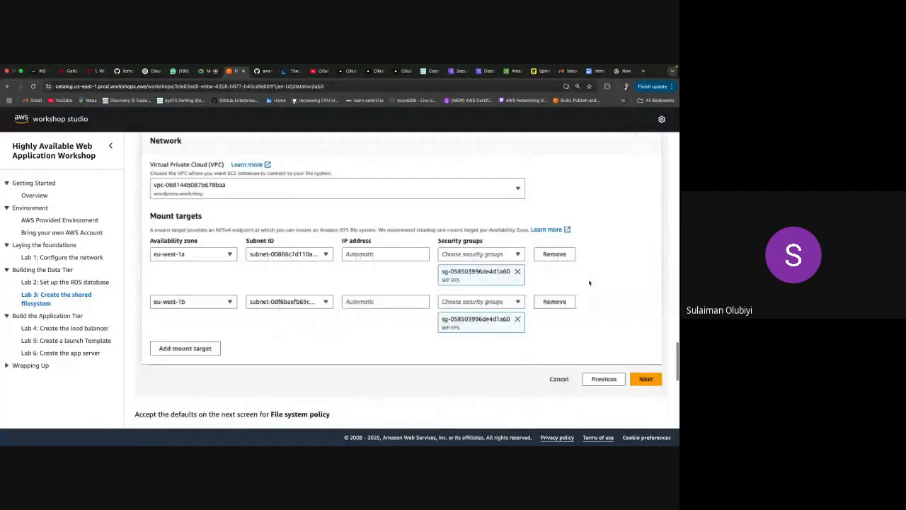
scroll(589, 283, "down", 5)
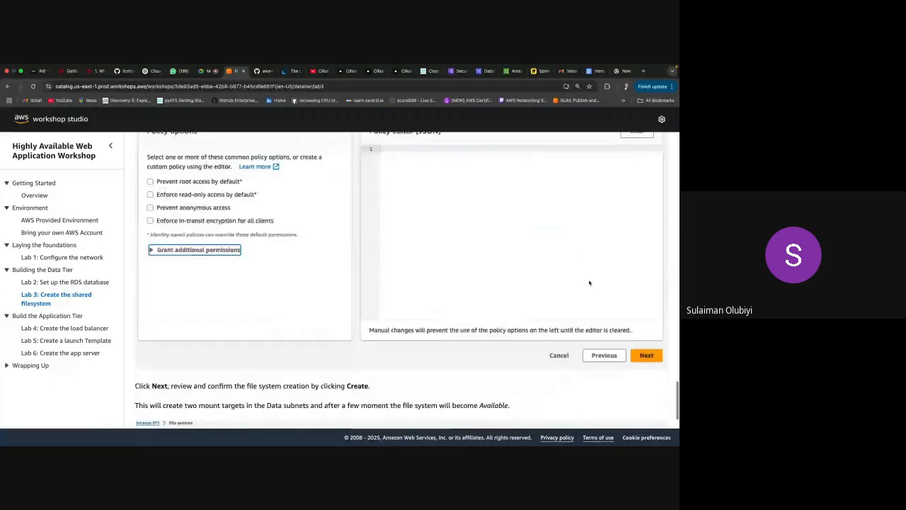
scroll(588, 282, "down", 3)
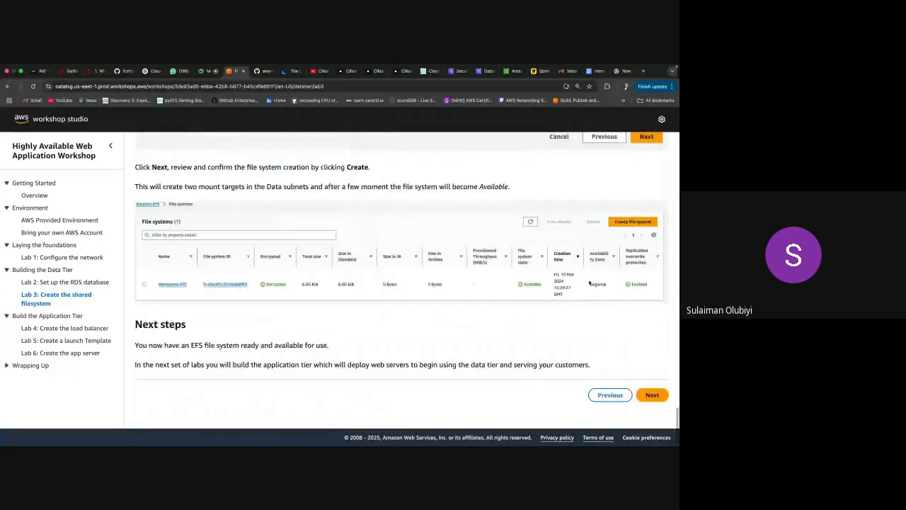
Open the Build the Application Tier section, continue to Lab 4 and read how to create the WP Load Balancer security group.
left_click(54, 317)
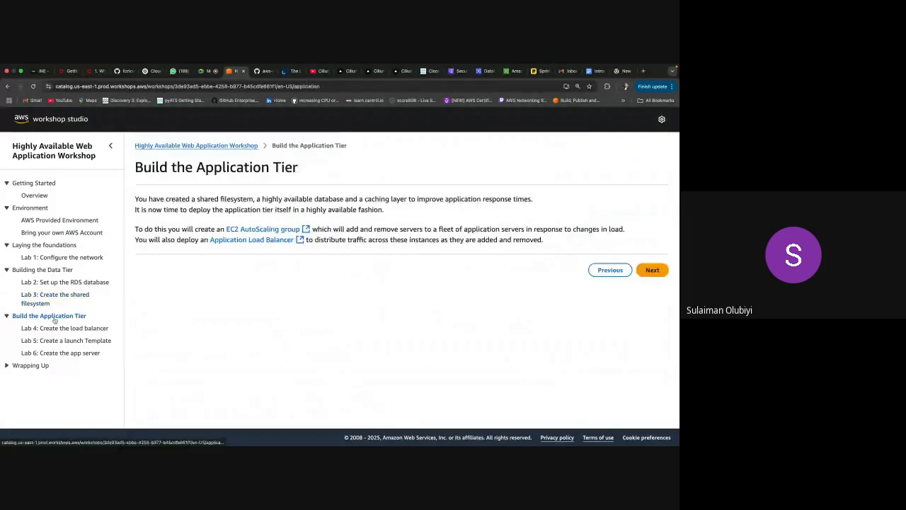
left_click(660, 270)
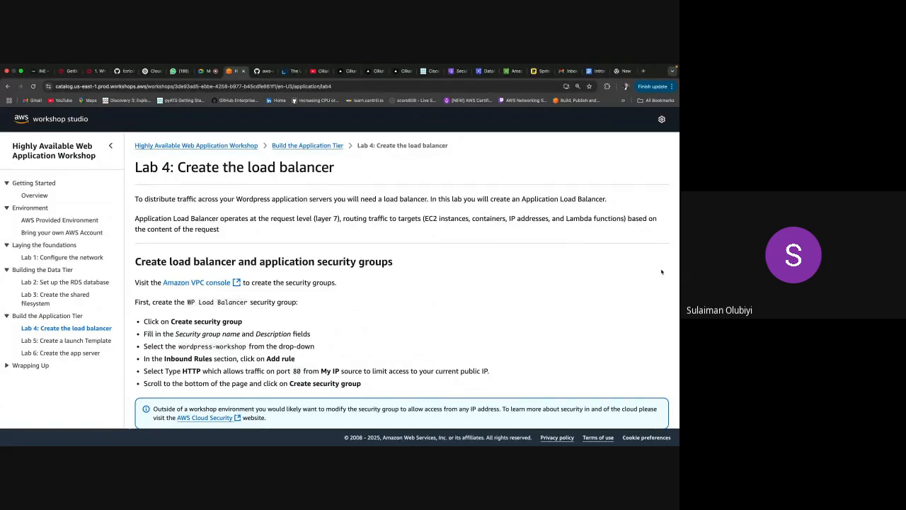
scroll(662, 271, "down", 3)
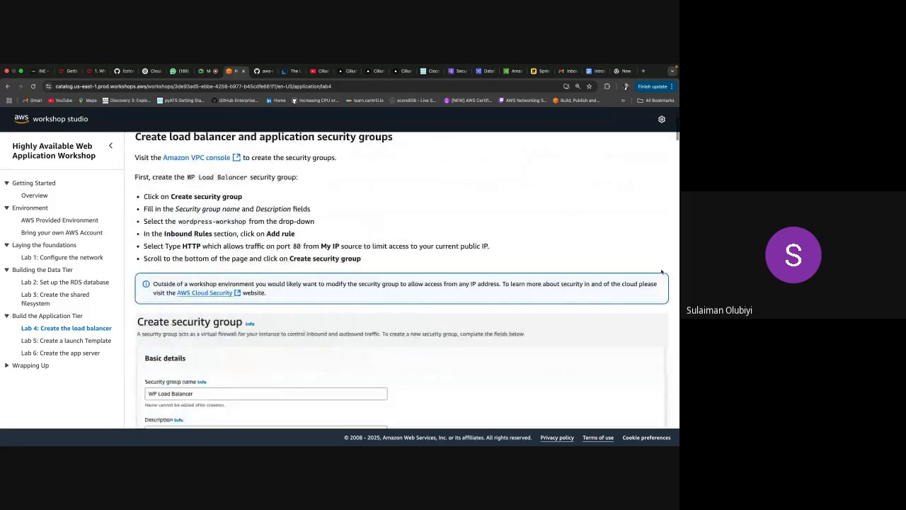
scroll(662, 272, "down", 1)
scroll(662, 272, "down", 1)
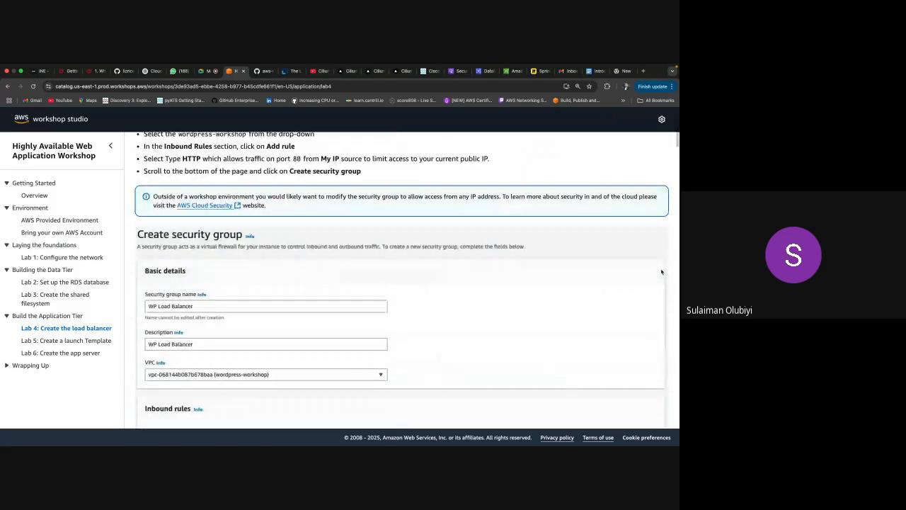
scroll(662, 272, "up", 1)
scroll(661, 272, "down", 2)
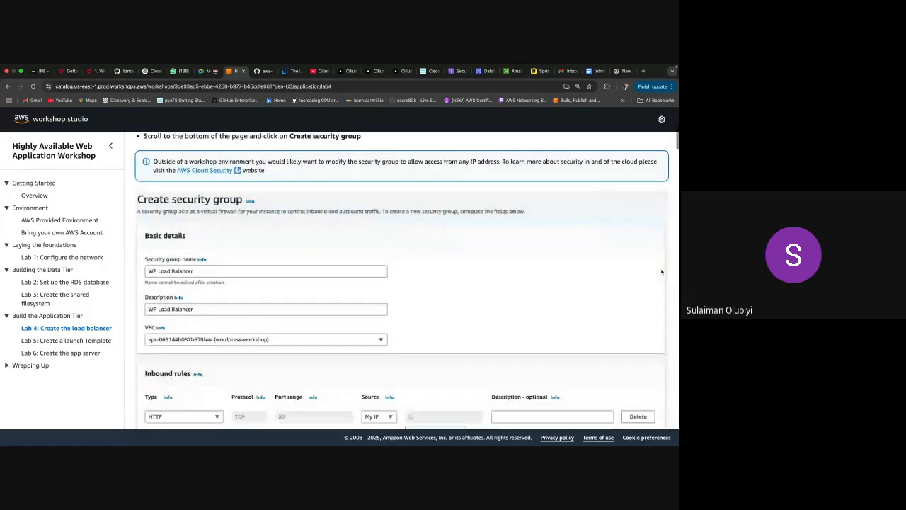
scroll(661, 272, "down", 2)
scroll(661, 272, "up", 1)
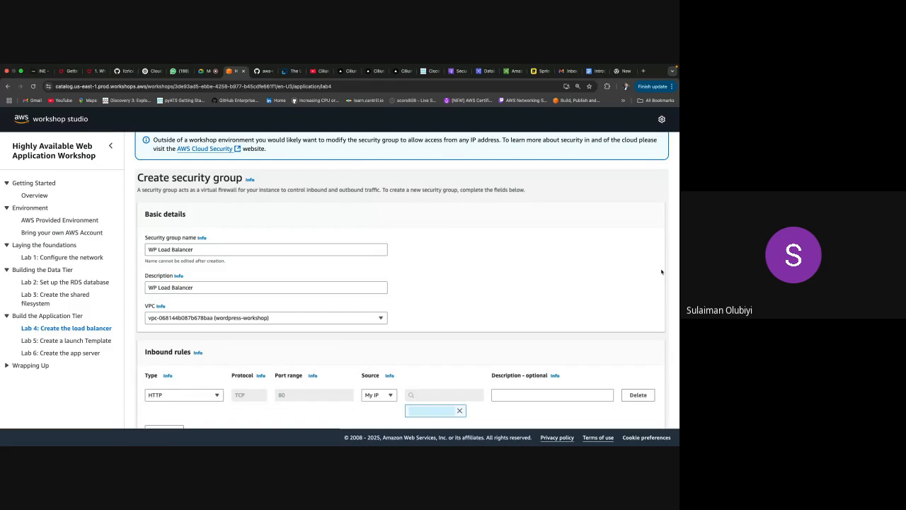
scroll(661, 271, "up", 3)
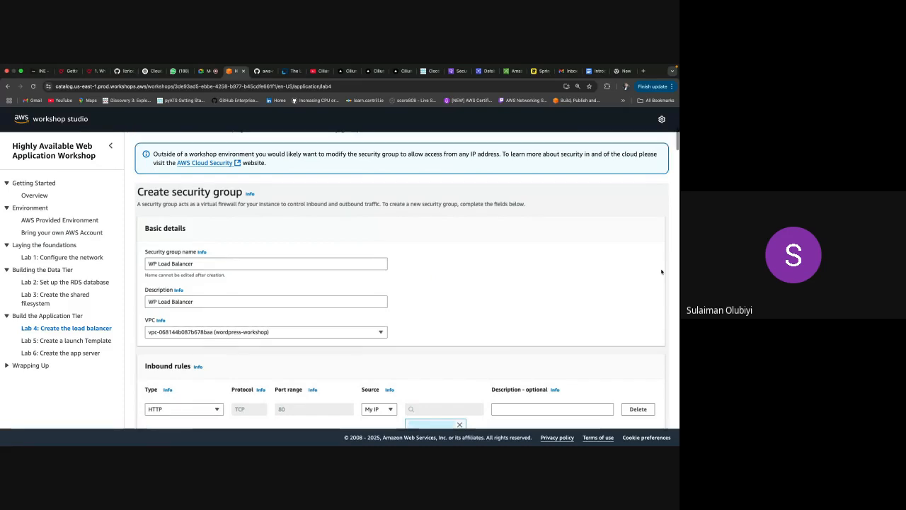
scroll(662, 272, "up", 4)
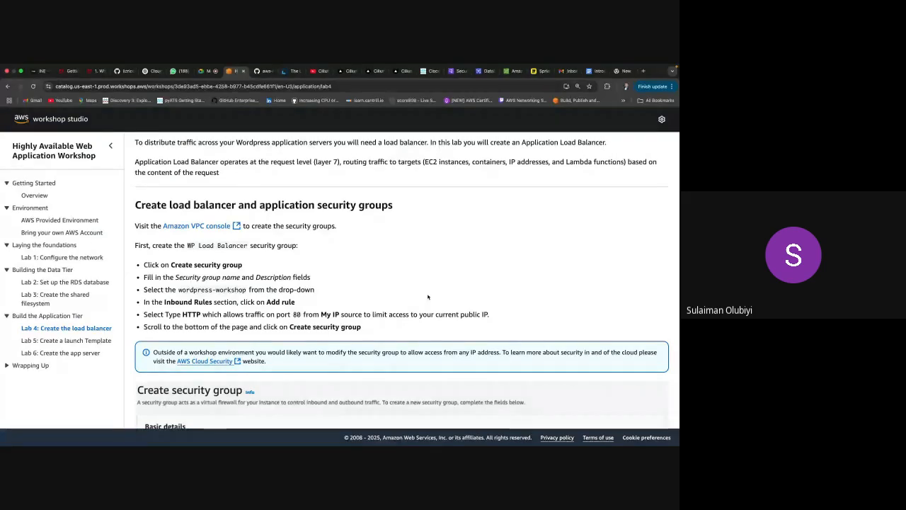
Switch to the VPC security groups, select only WP Load Balancer and enlarge its details to inspect its inbound rules.
left_click(451, 72)
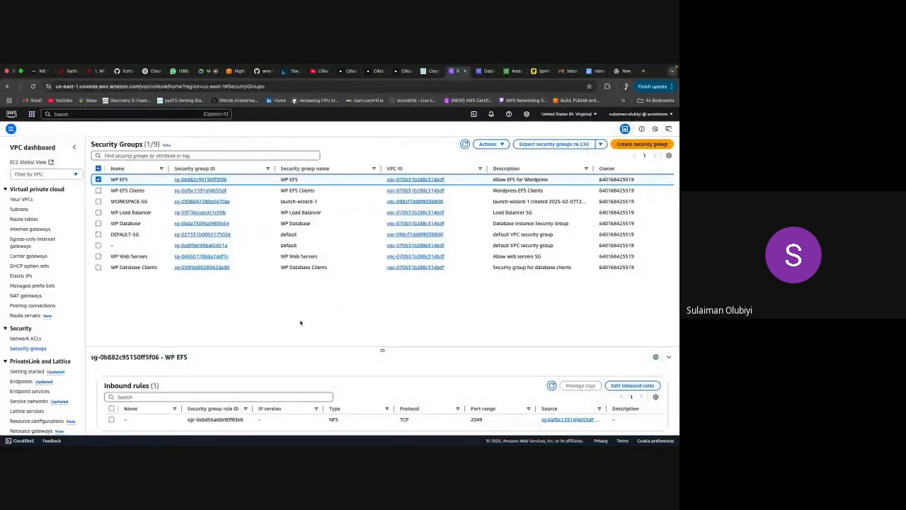
left_click(99, 212)
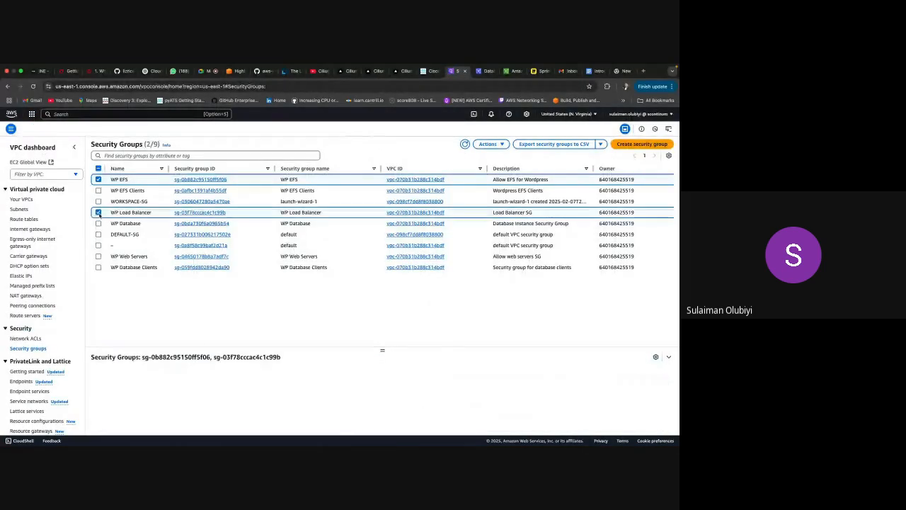
left_click(99, 179)
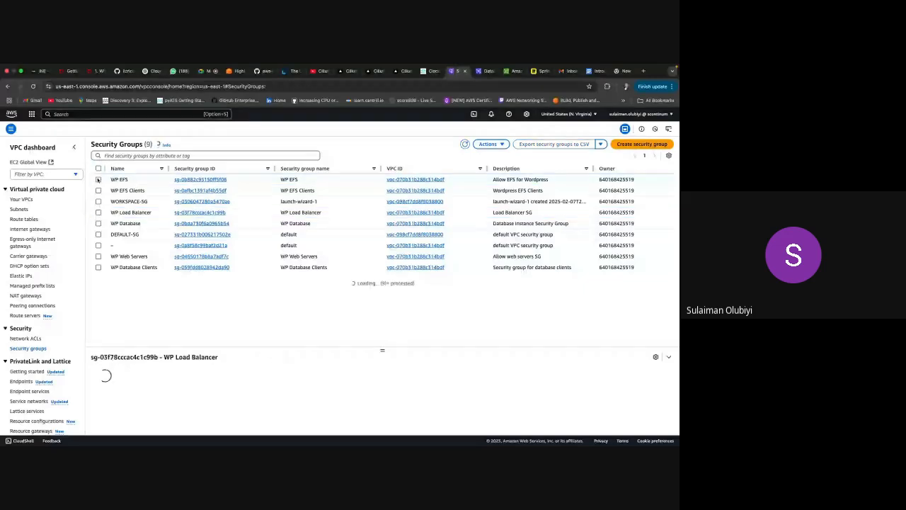
left_click_drag(382, 349, 384, 282)
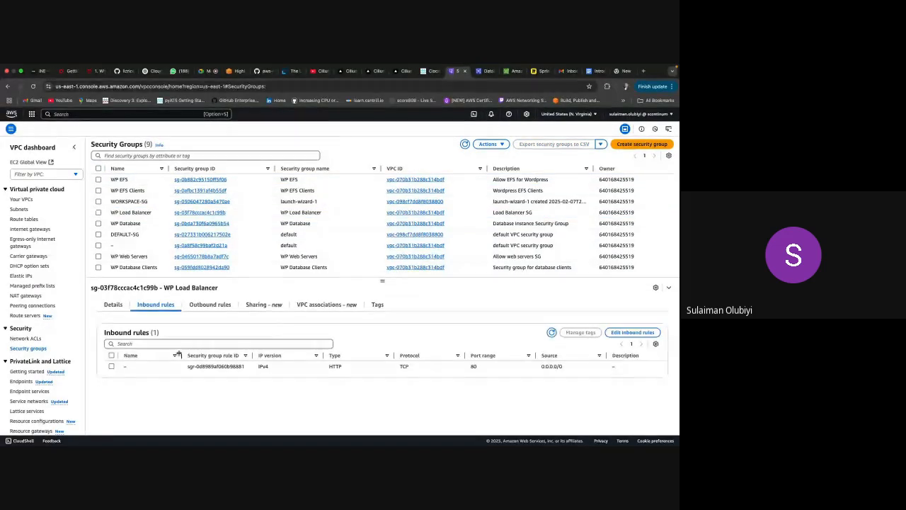
left_click(111, 367)
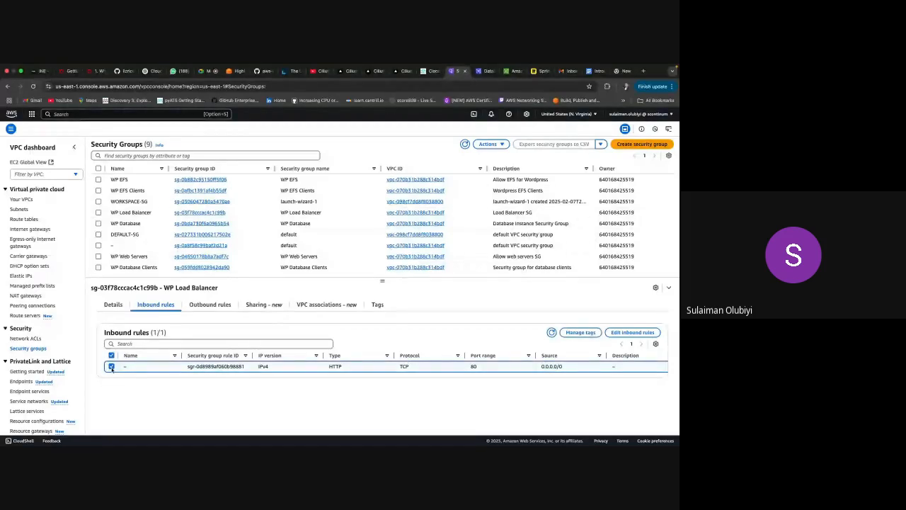
left_click(112, 367)
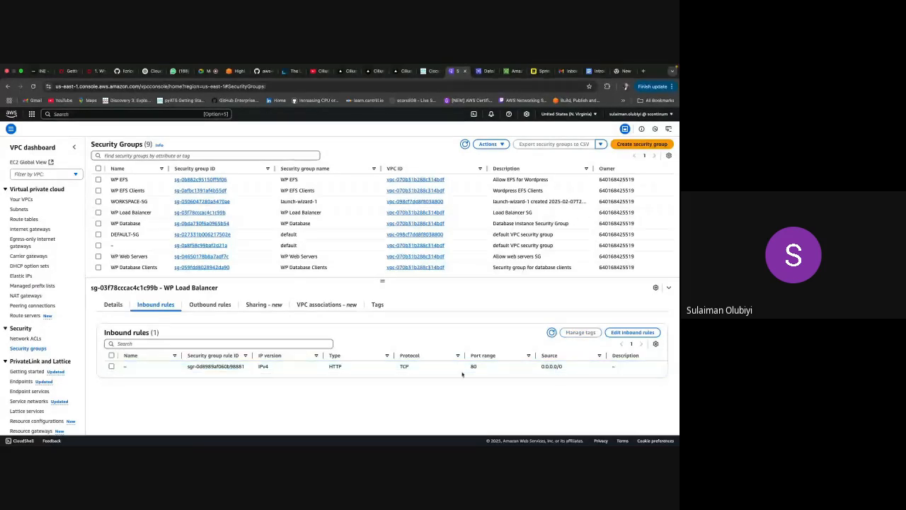
mouse_move(608, 65)
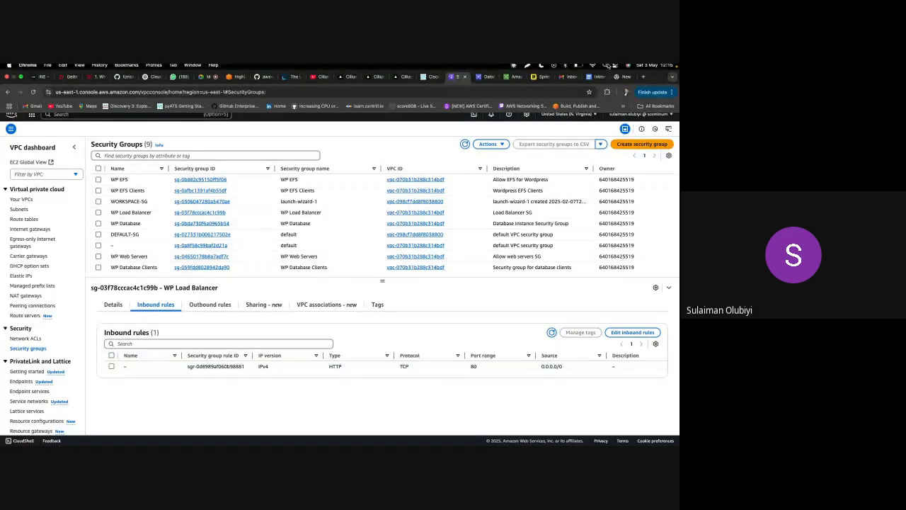
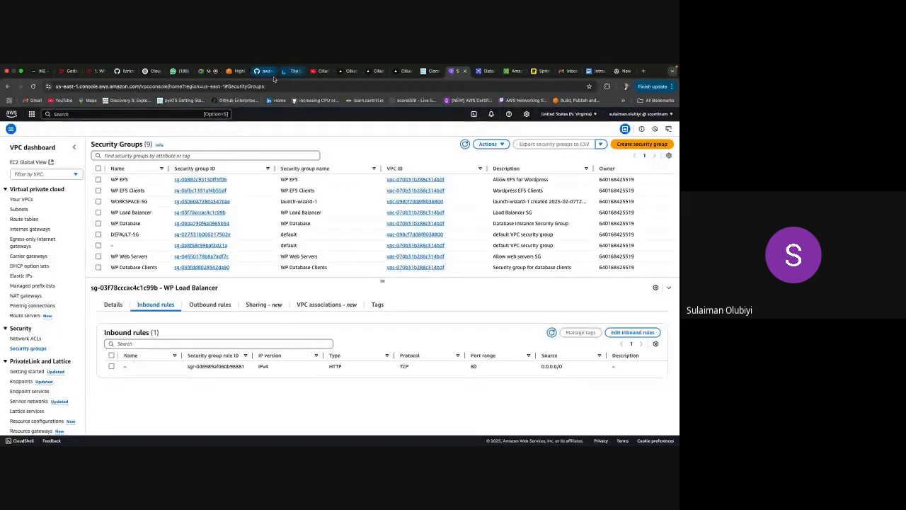
Return to the Lab 4 guide, read on to the WP Web Servers security group instructions, and switch to the AWS WordPress reference architecture diagram.
left_click(239, 72)
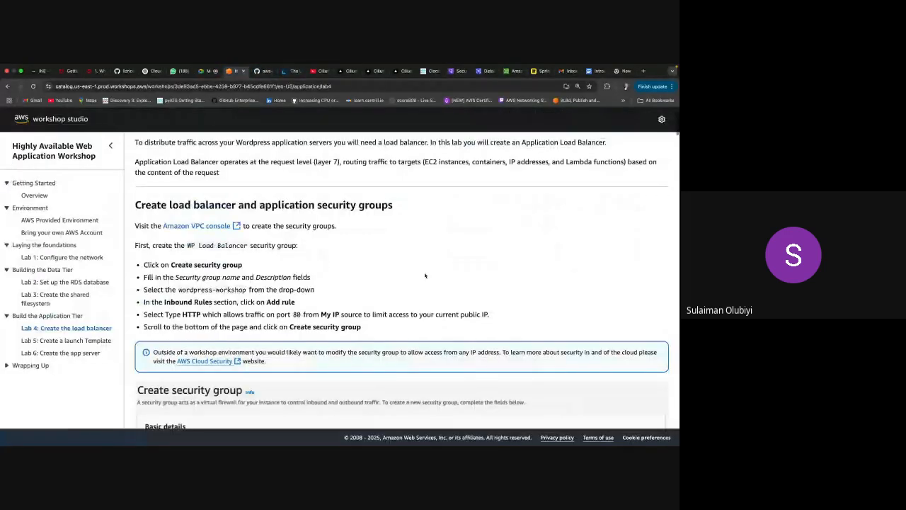
scroll(467, 269, "down", 10)
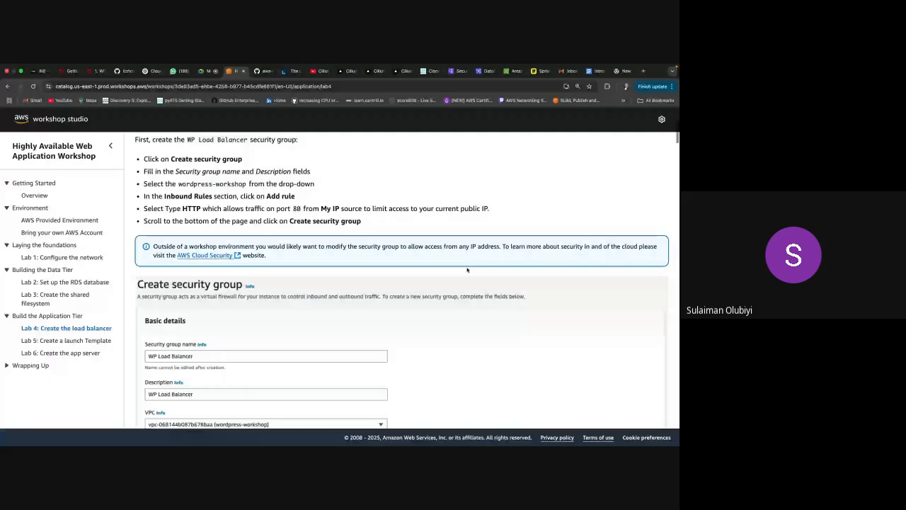
scroll(467, 270, "down", 5)
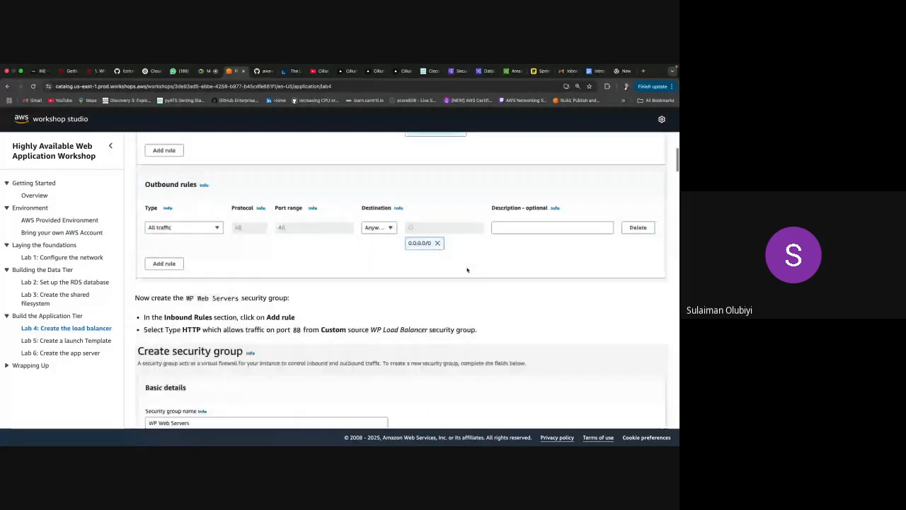
scroll(467, 269, "down", 1)
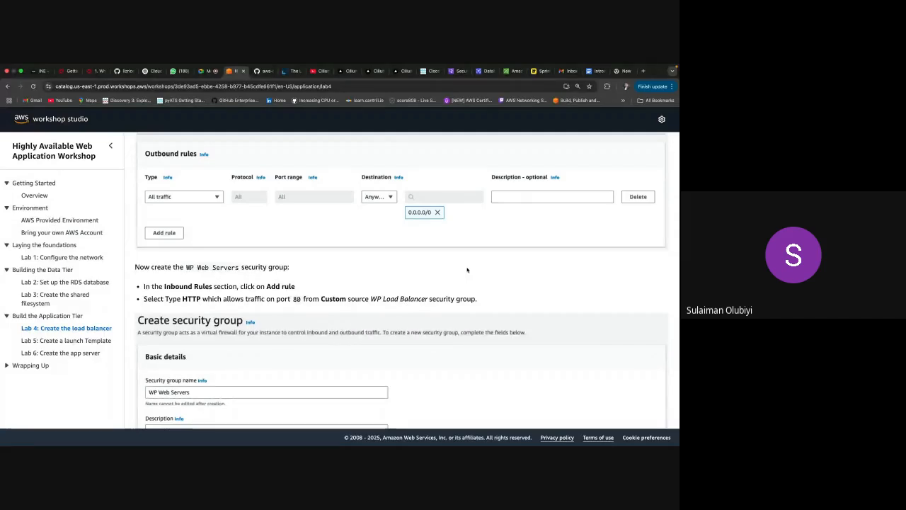
scroll(468, 270, "down", 2)
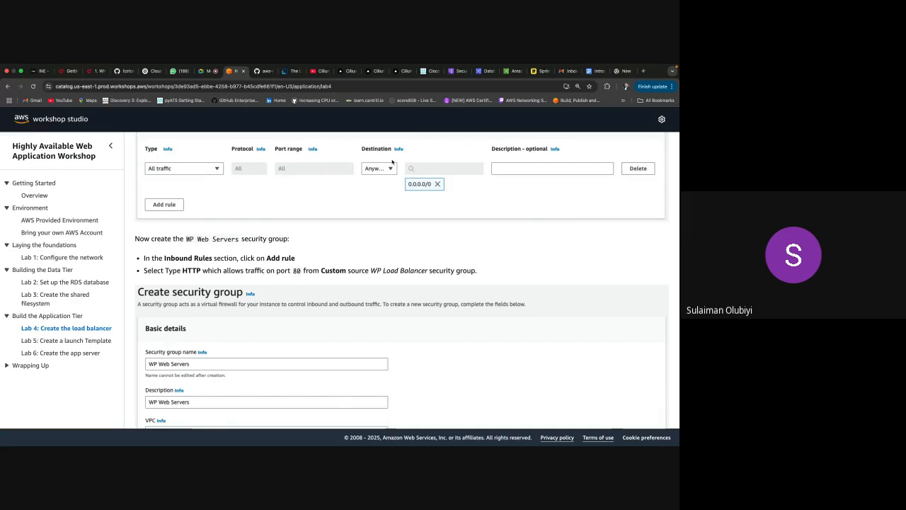
left_click(262, 71)
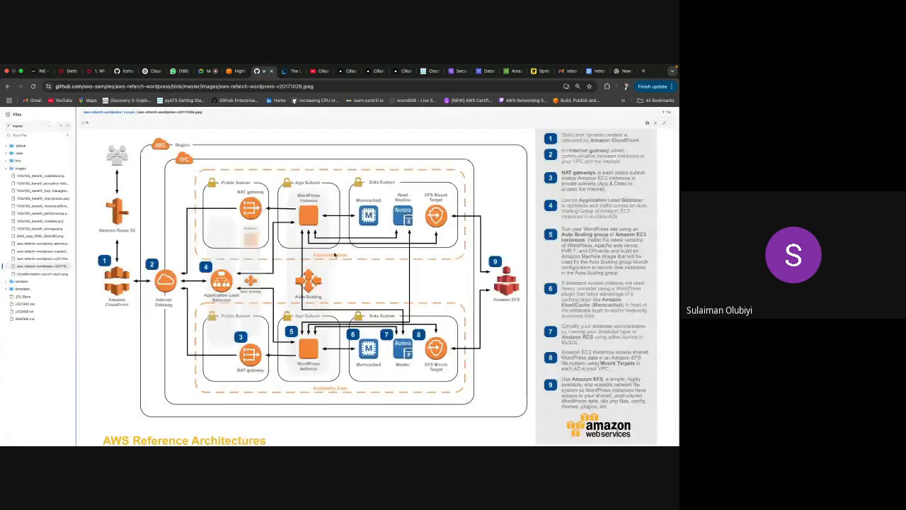
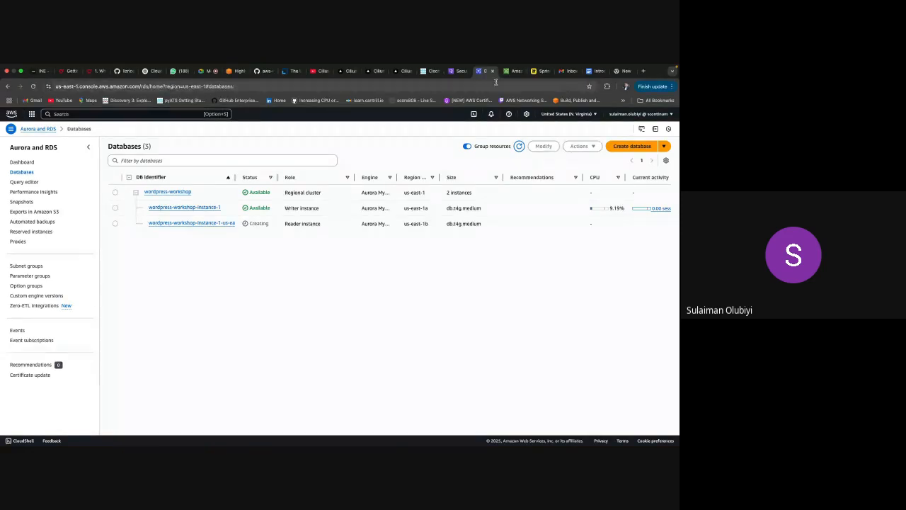
Open the EC2 console in a new tab from the recently visited AWS services and switch to it.
left_click(453, 71)
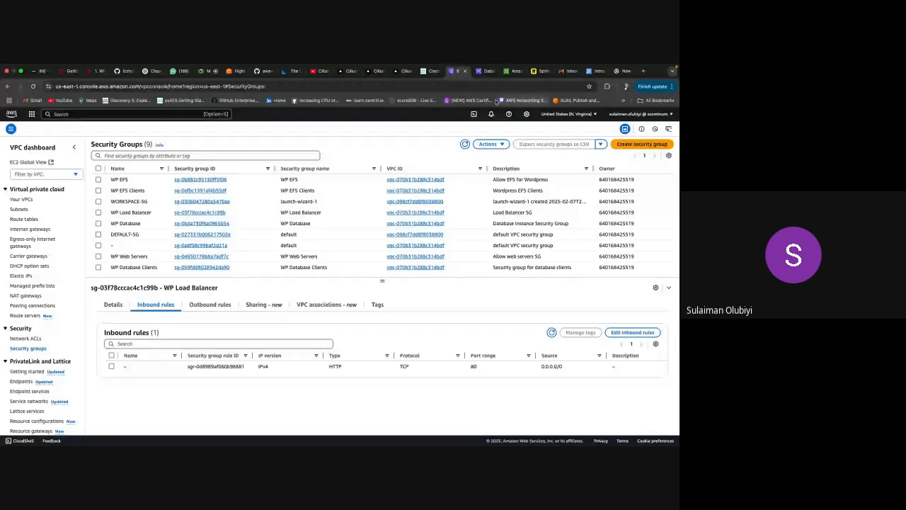
left_click(512, 71)
left_click(31, 114)
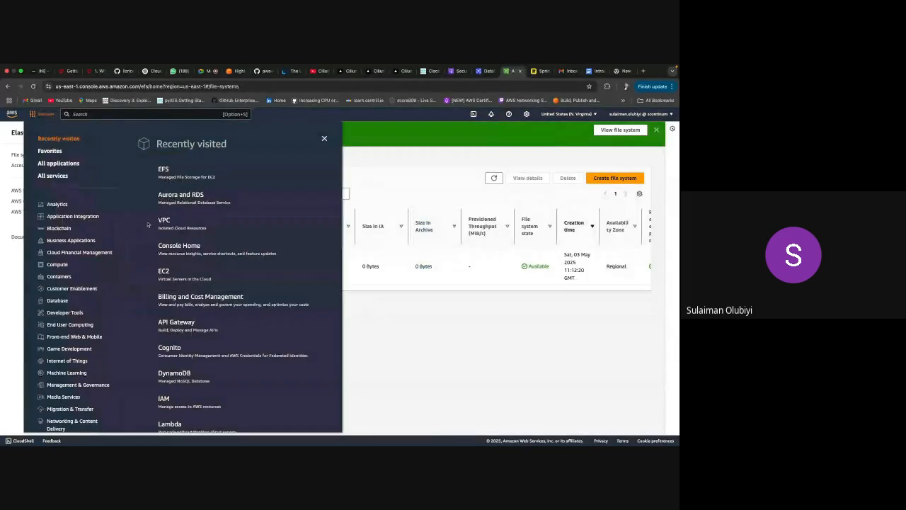
left_click(164, 271, "super")
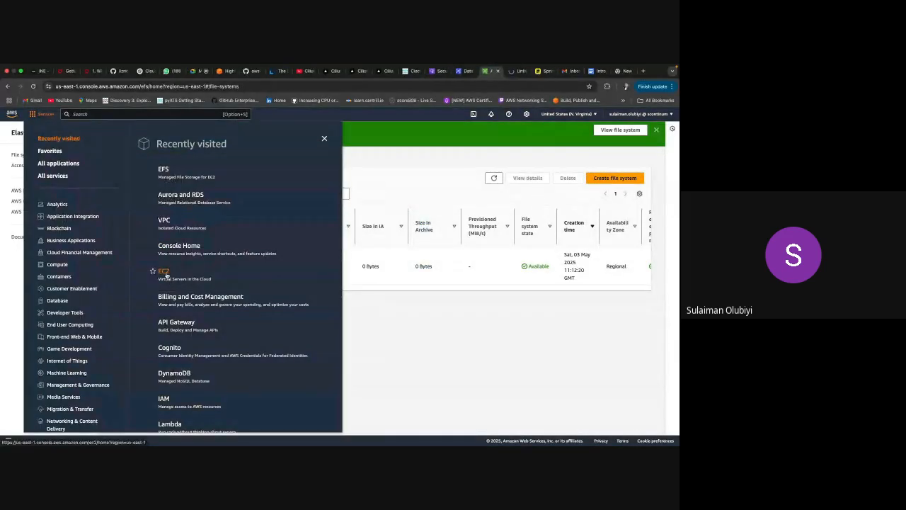
left_click(514, 72)
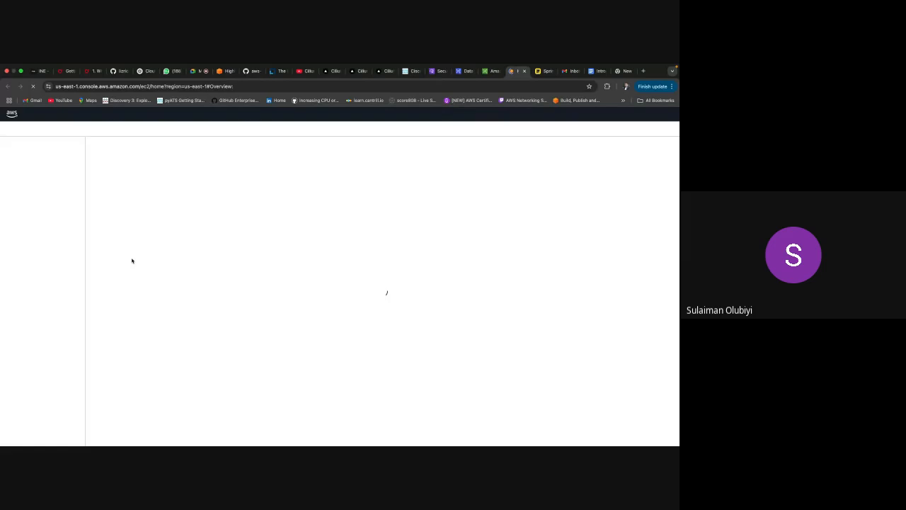
Delete the WP-WebServers-LT launch template in EC2, confirming with "Delete".
left_click(30, 211)
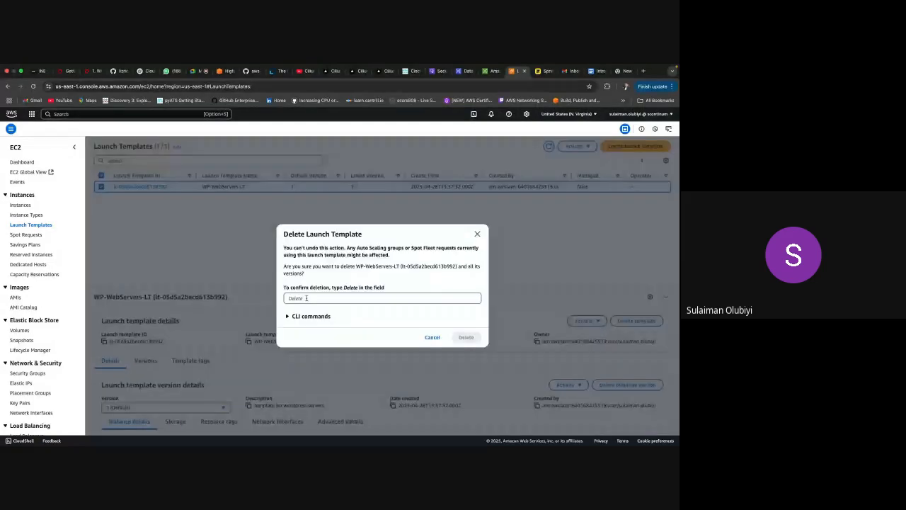
left_click(306, 298)
type("D")
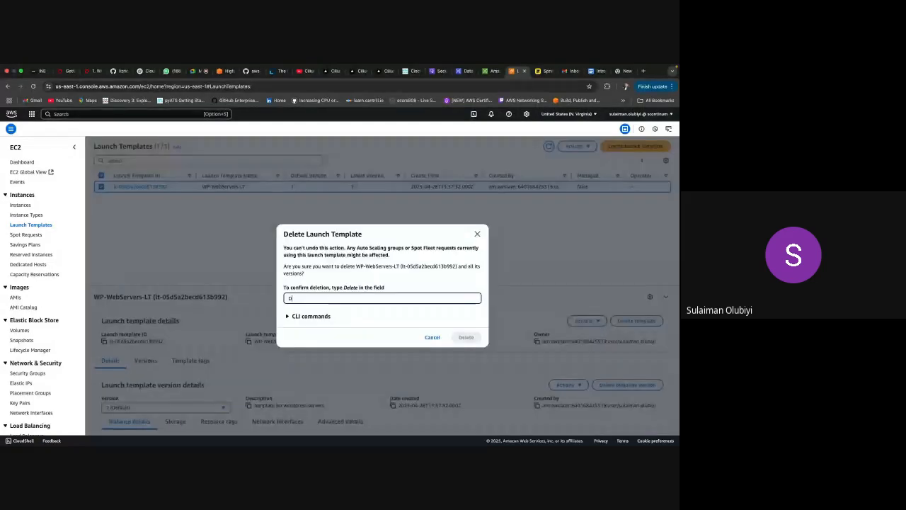
type("elete")
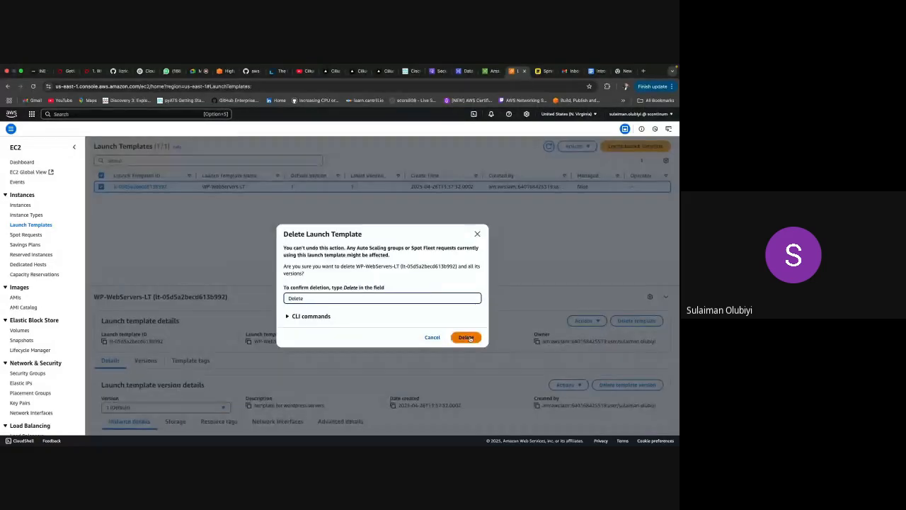
left_click(467, 337)
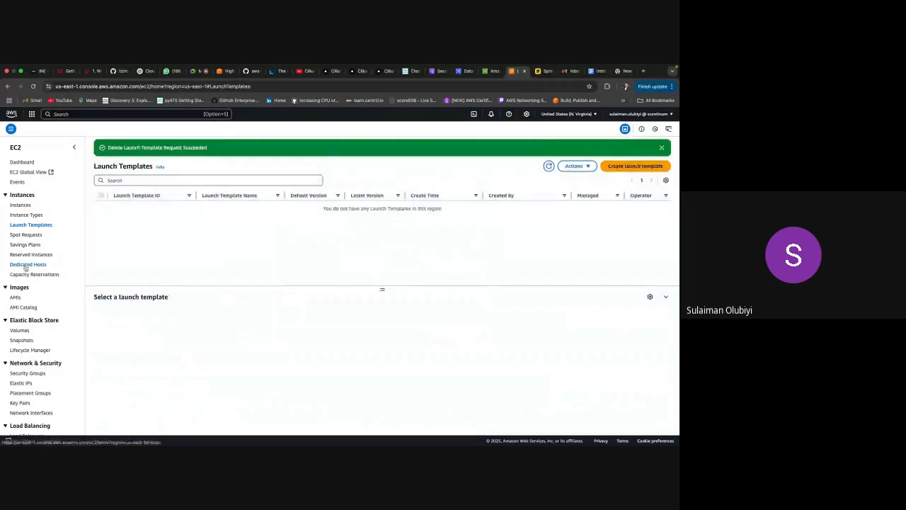
Try to delete the Wordpress-TargetGroup target group under EC2 load balancing.
scroll(71, 382, "down", 5)
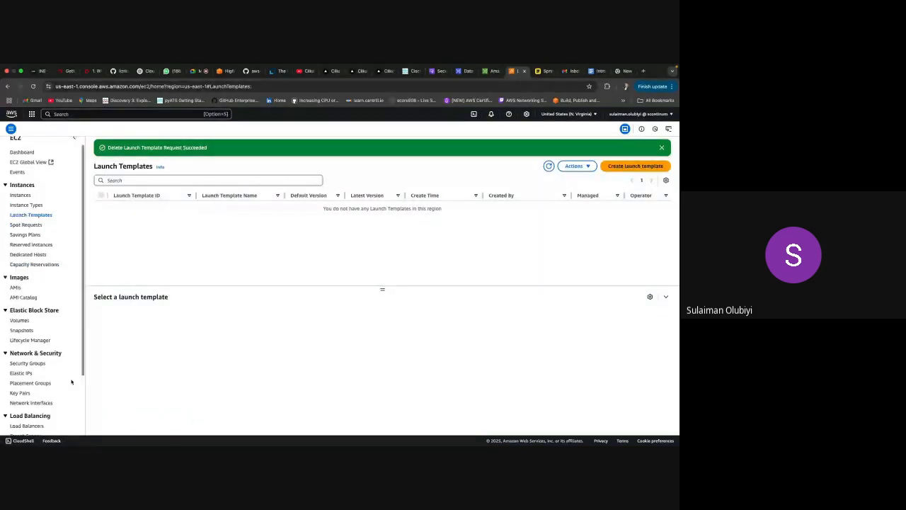
left_click(26, 375)
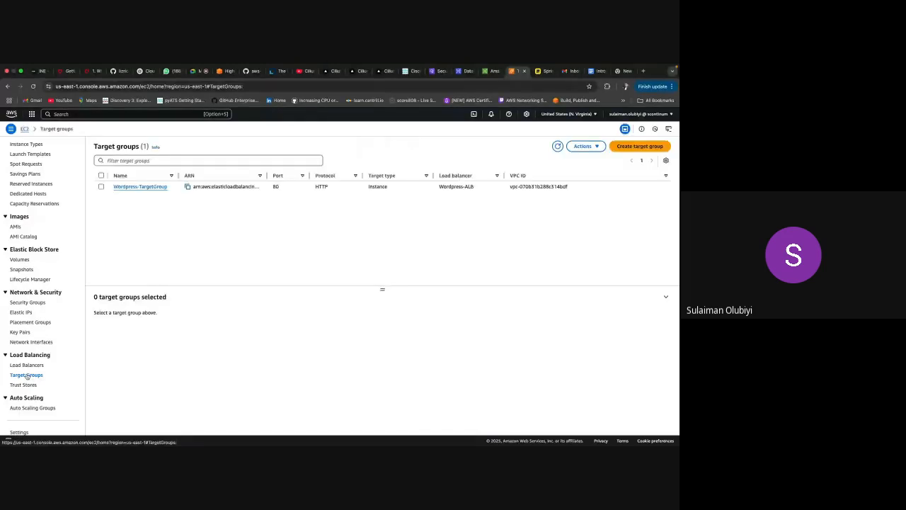
left_click(101, 187)
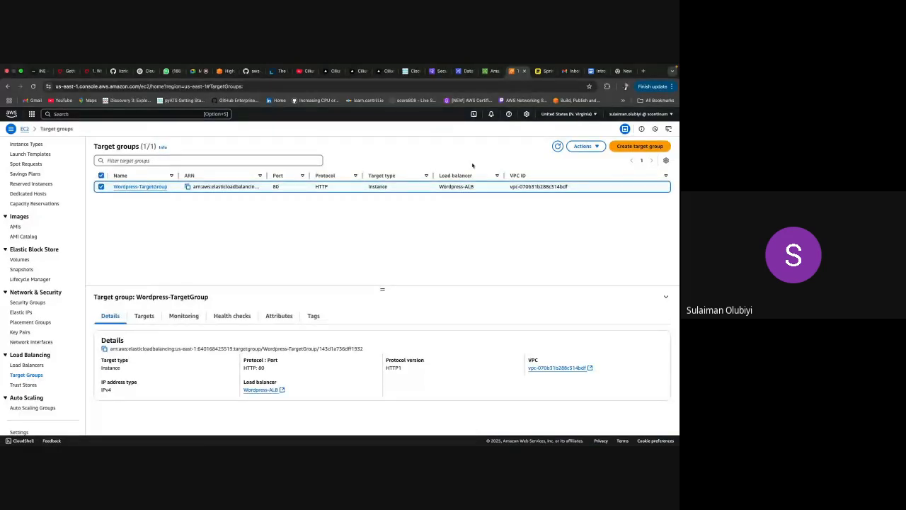
left_click(582, 146)
left_click(584, 204)
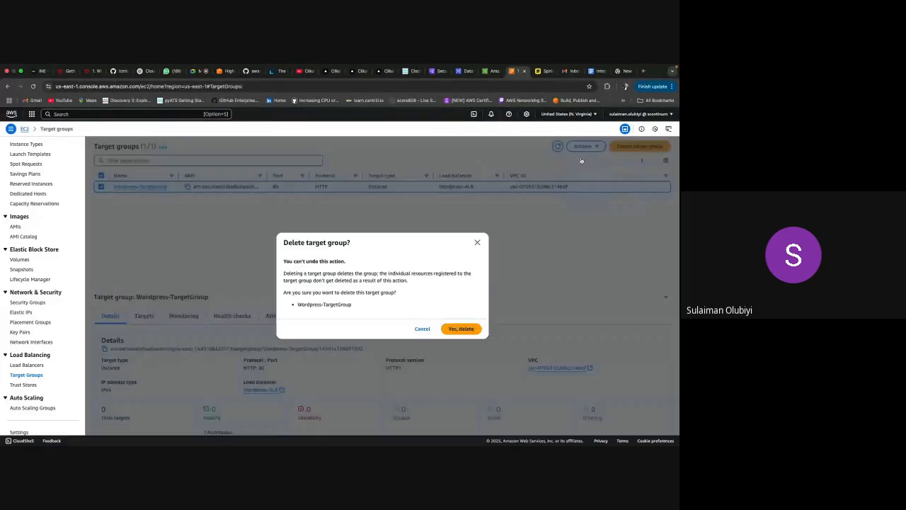
left_click(444, 329)
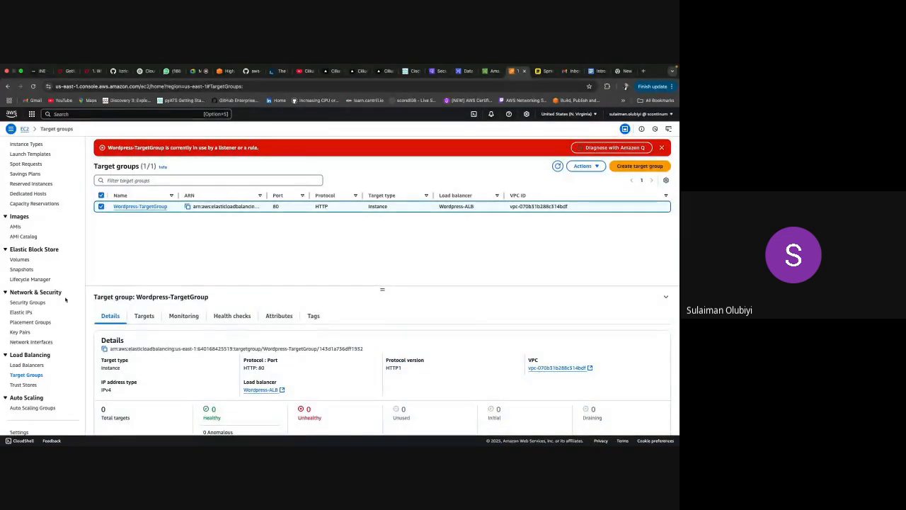
Delete the existing Wordpress-ALB load balancer, agreeing to the permanent deletion with "confirm".
left_click(27, 365)
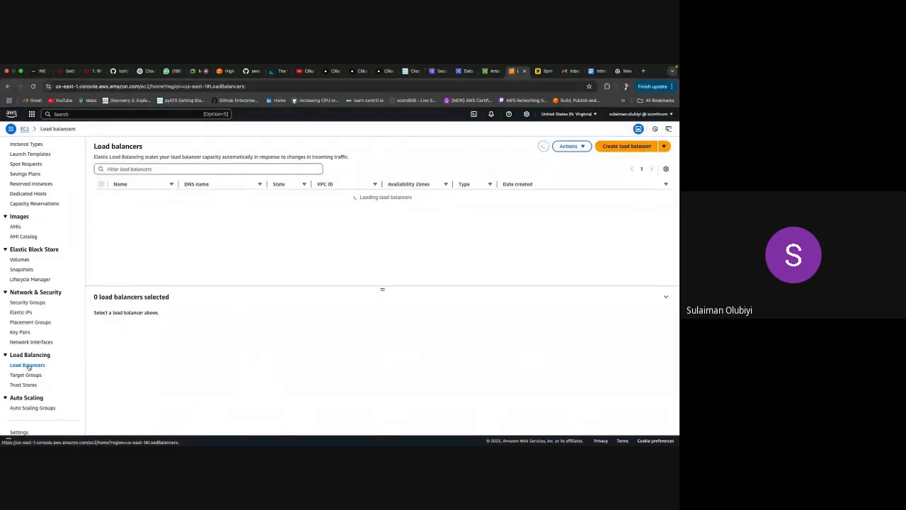
left_click(101, 195)
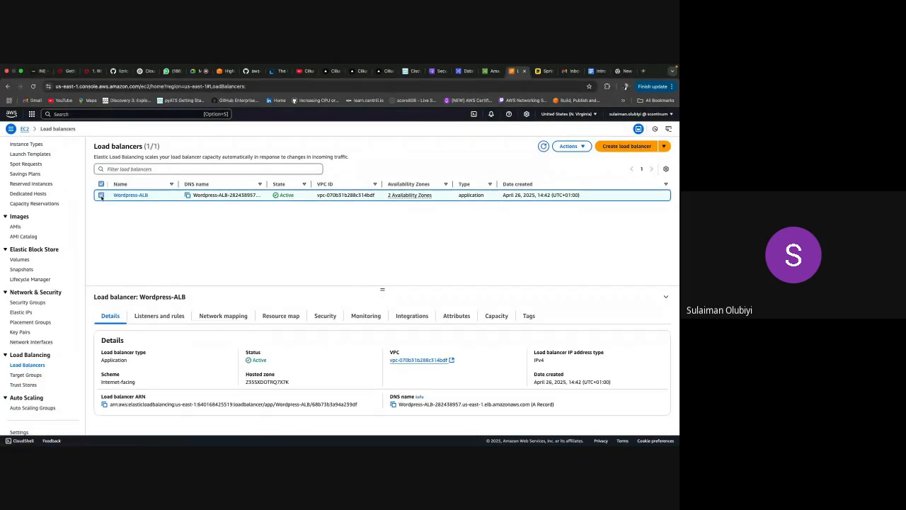
left_click(619, 146)
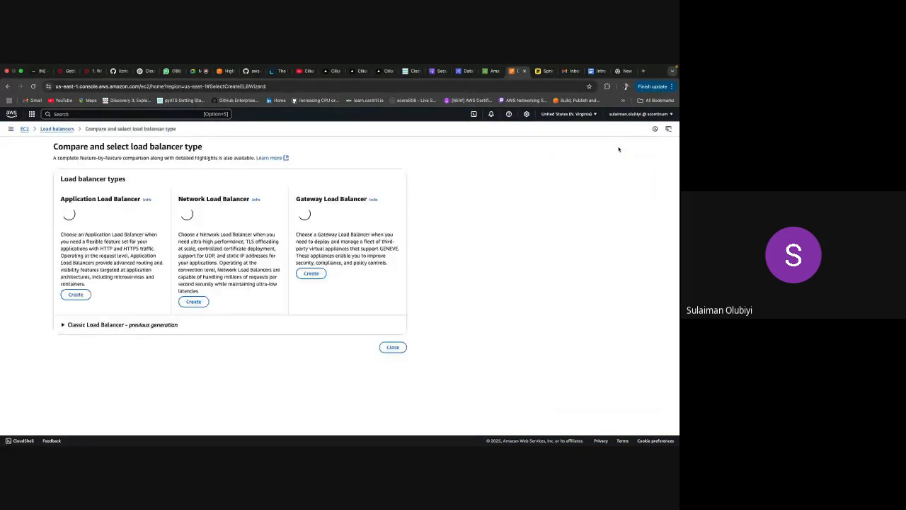
left_click(57, 128)
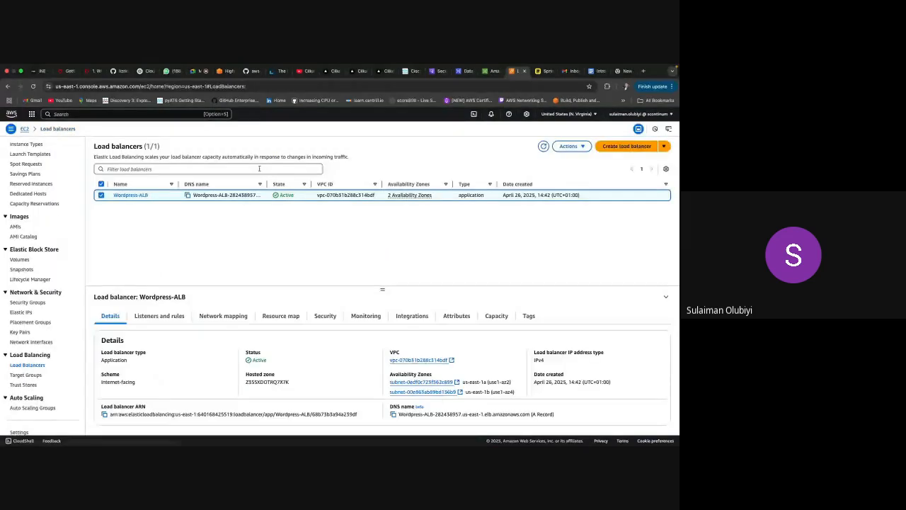
left_click(575, 148)
left_click(531, 245)
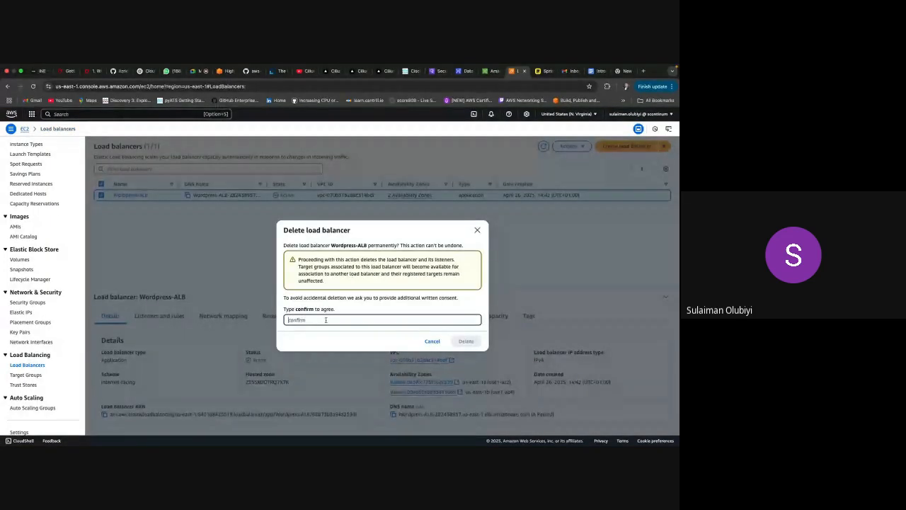
type("confirm")
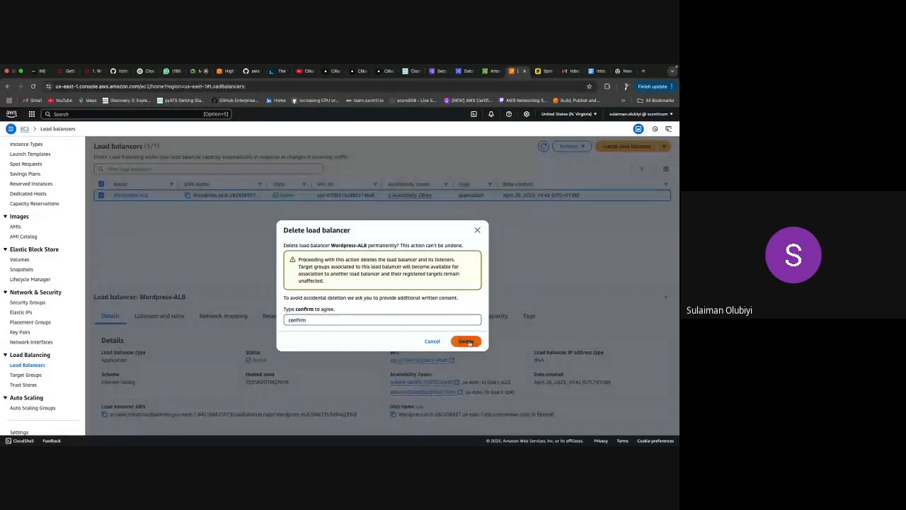
left_click(465, 340)
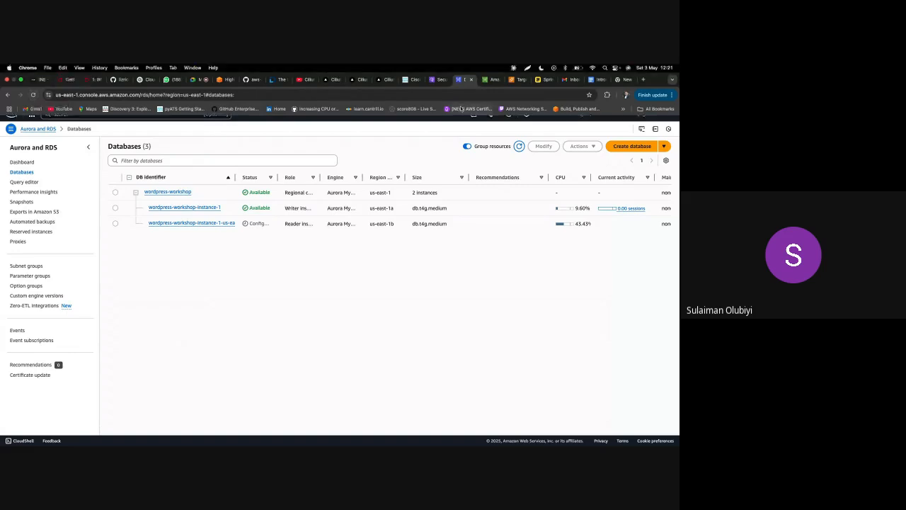
Check the EC2 load balancer and Auto Scaling group lists for leftover resources and return to the workshop guide.
left_click(518, 79)
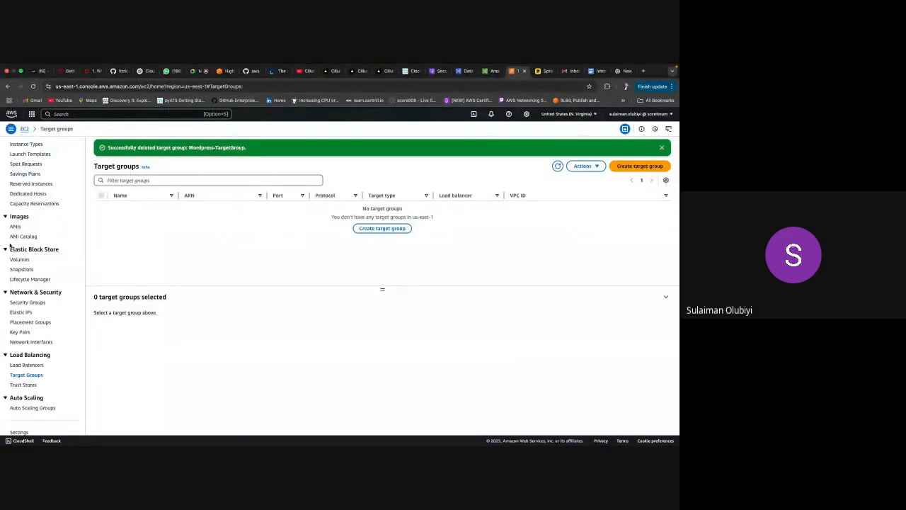
left_click(26, 364)
left_click(25, 408)
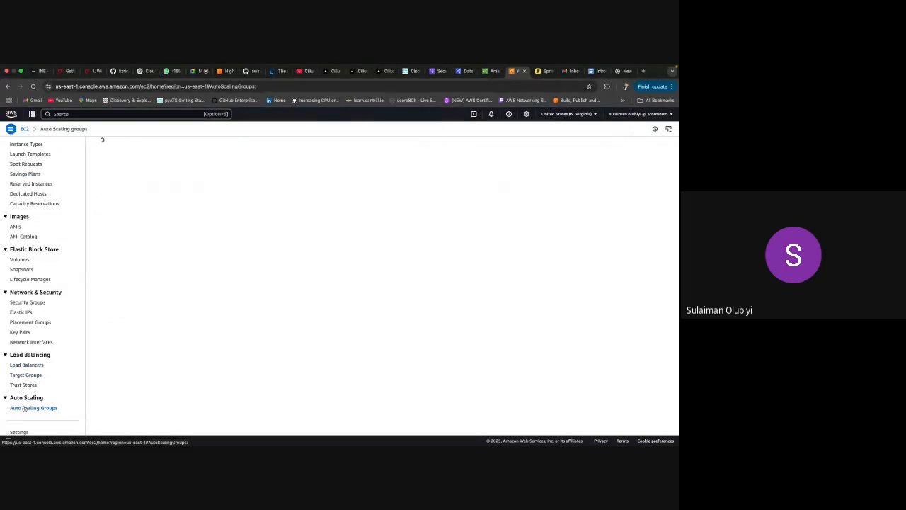
left_click(224, 71)
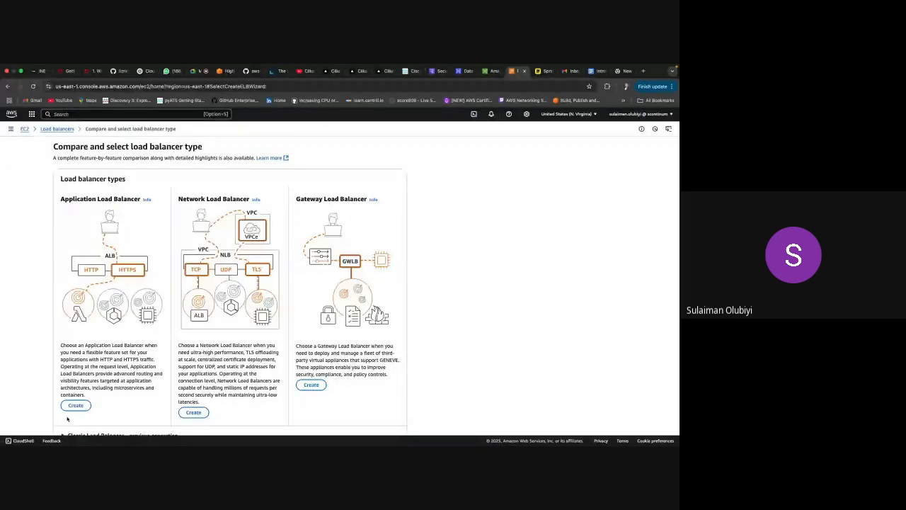
Start creating an Application Load Balancer and name it Wordpress-ALB.
scroll(557, 341, "down", 1)
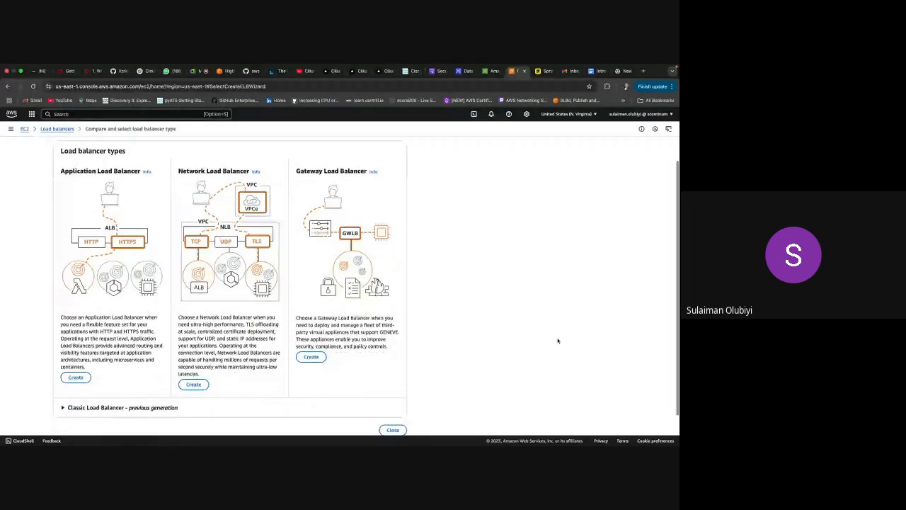
scroll(82, 356, "down", 1)
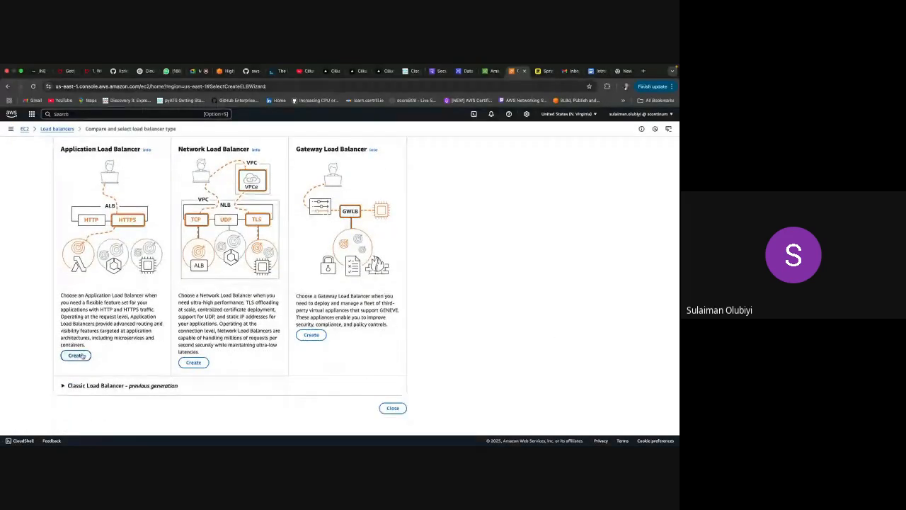
left_click(76, 355)
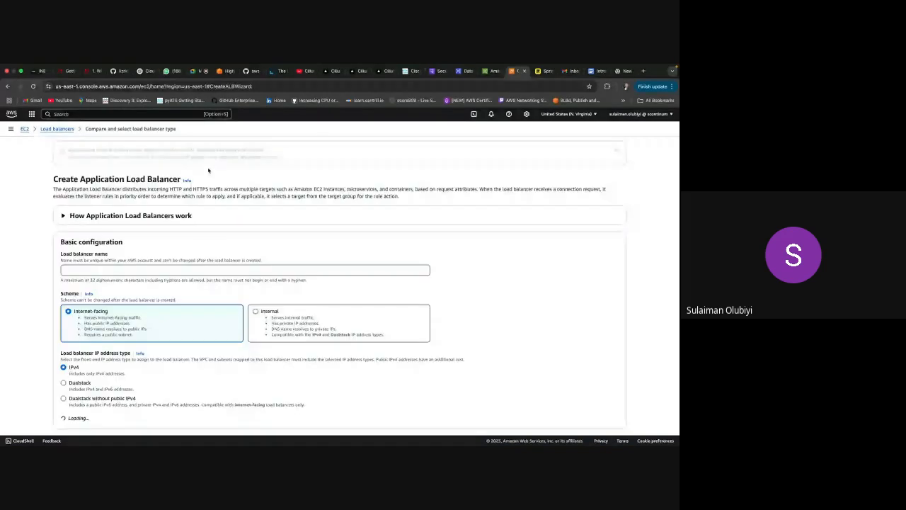
left_click(117, 269)
type("Wordpress-")
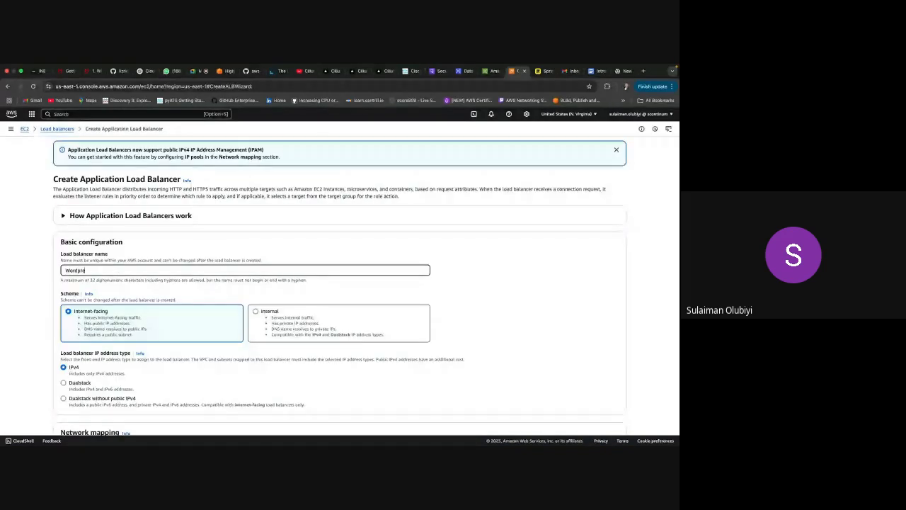
type("ALB")
left_click(505, 283)
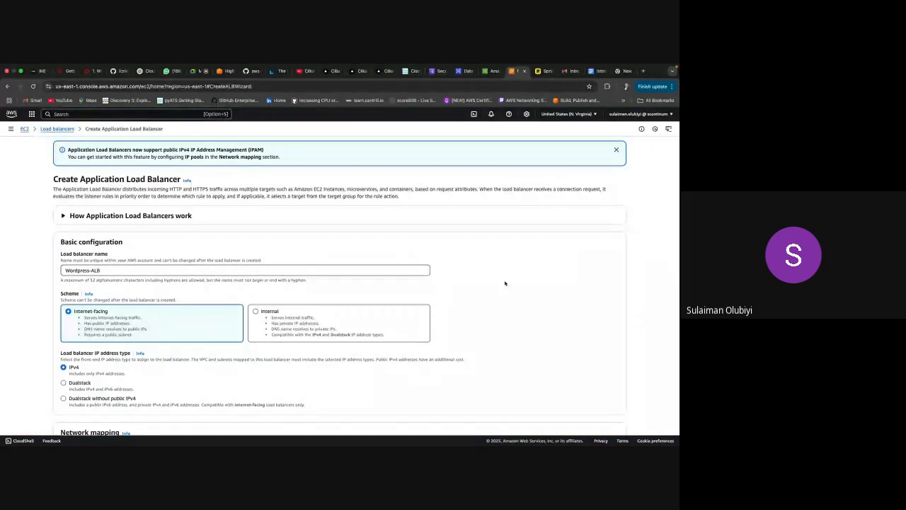
scroll(505, 283, "down", 3)
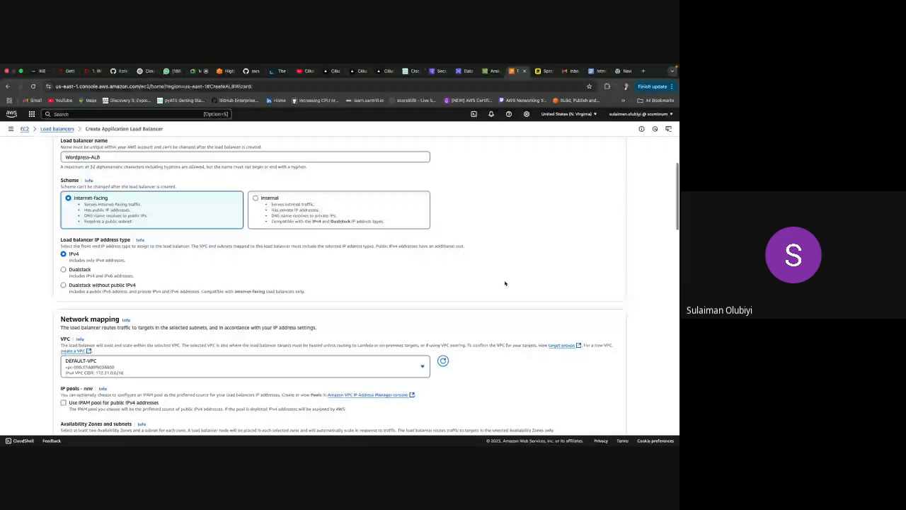
scroll(671, 348, "down", 1)
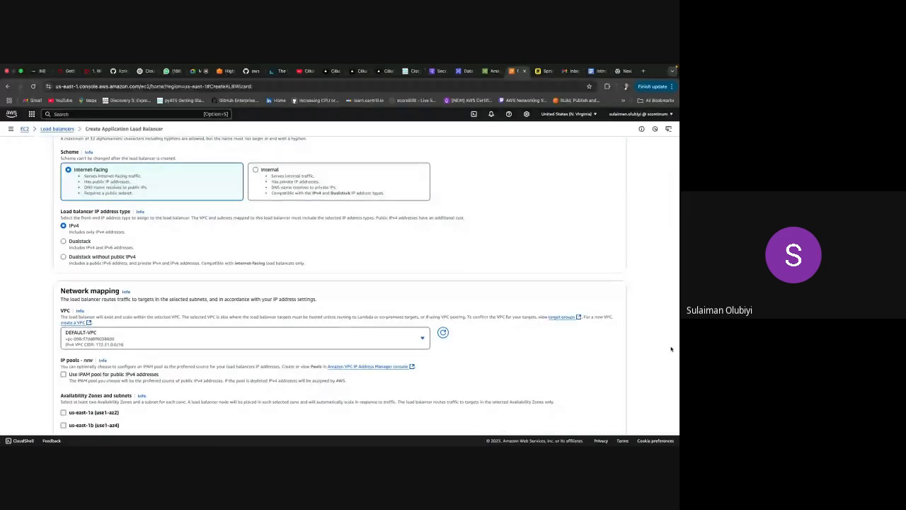
scroll(671, 348, "down", 1)
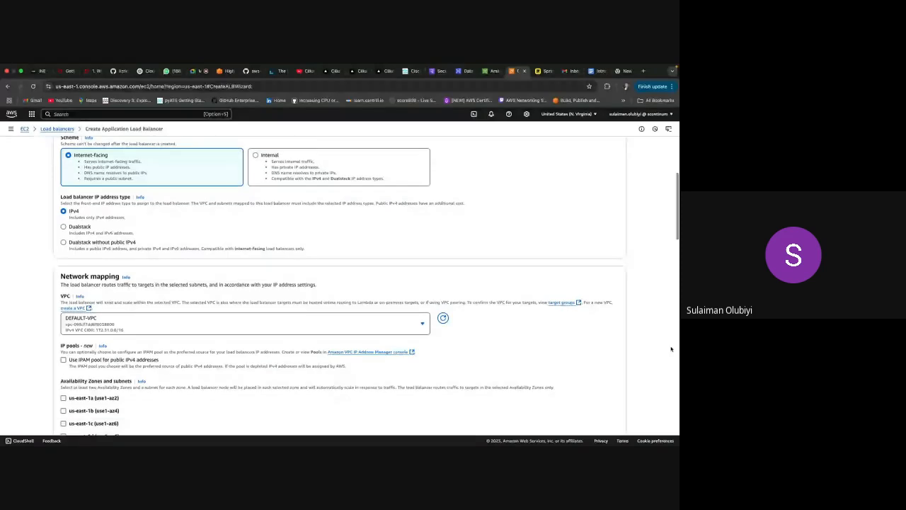
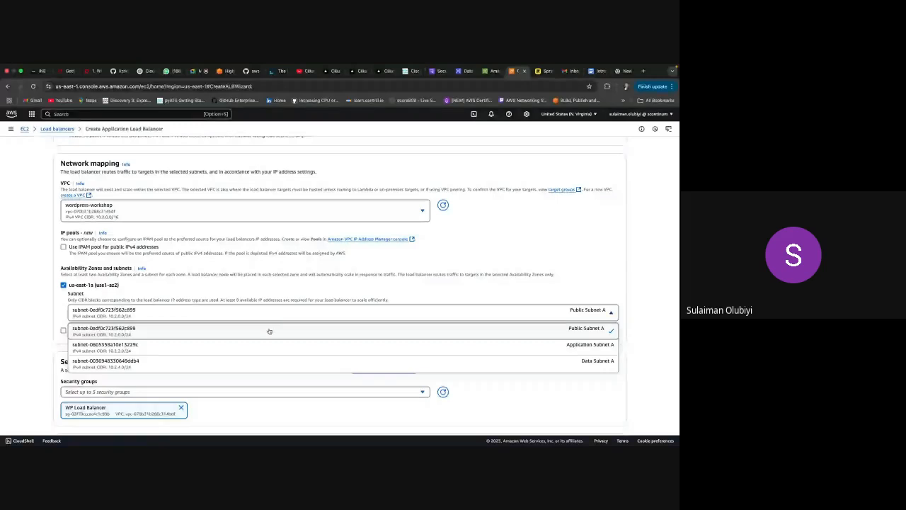
Map the load balancer to Public Subnet A in us-east-1a and Public Subnet B in us-east-1b, and review its security group and listener.
left_click(269, 332)
left_click(63, 331)
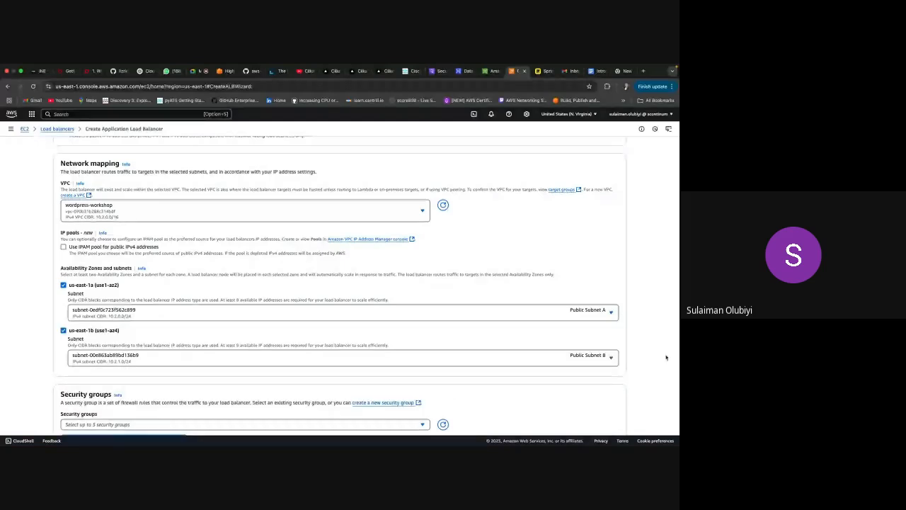
scroll(666, 358, "down", 2)
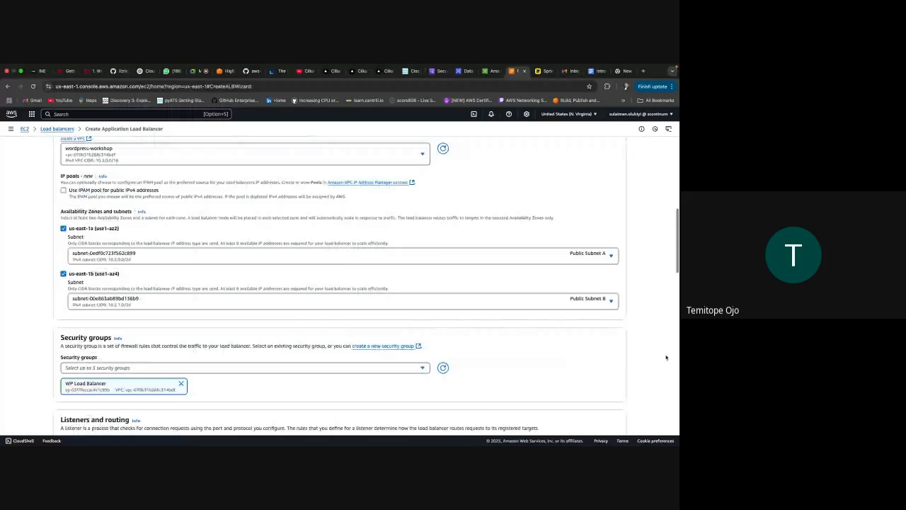
scroll(665, 357, "down", 1)
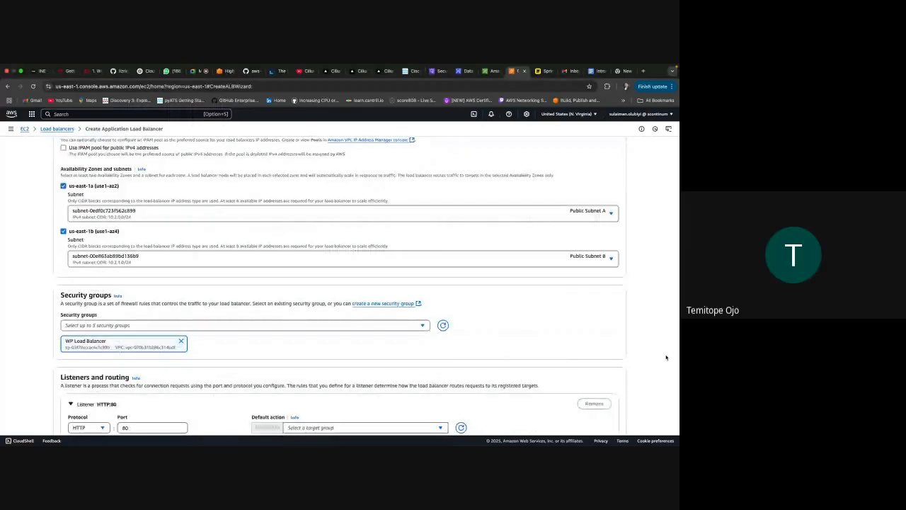
scroll(666, 358, "down", 2)
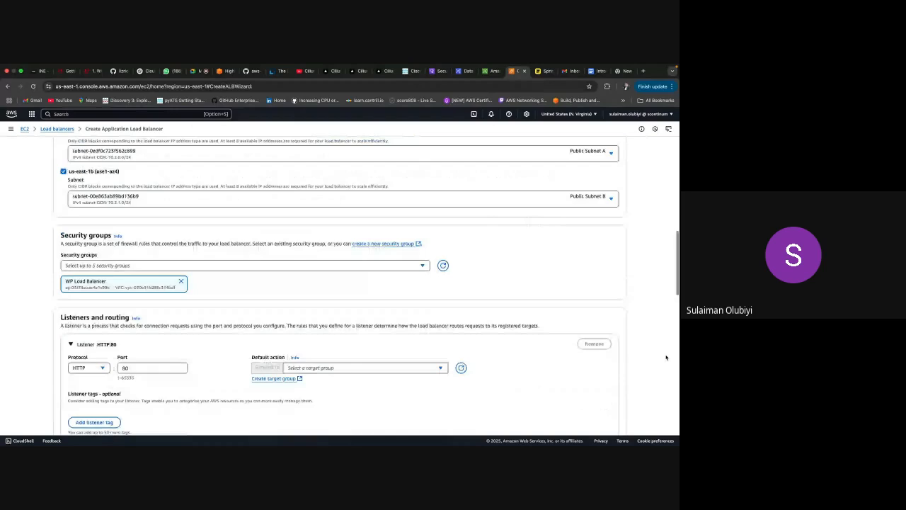
scroll(665, 358, "down", 2)
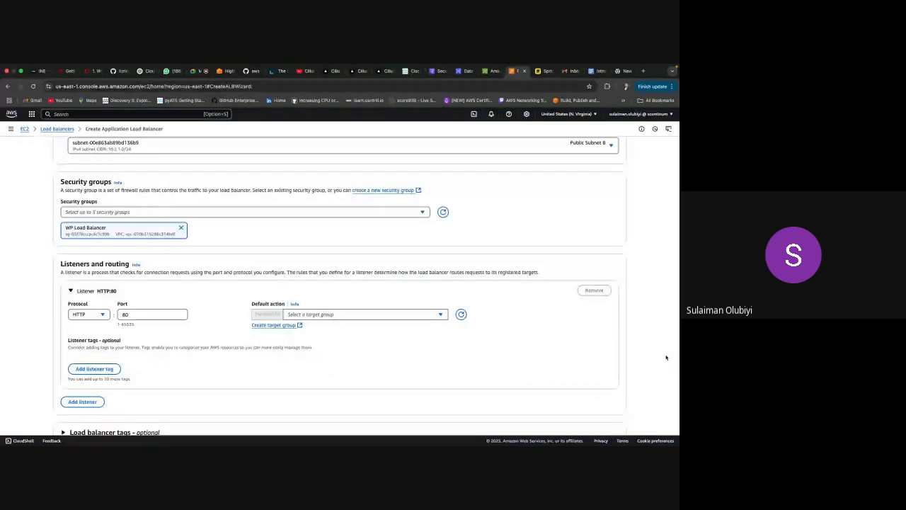
Consult the AWS WordPress reference architecture diagram and return to the load balancer's listener settings.
left_click(251, 70)
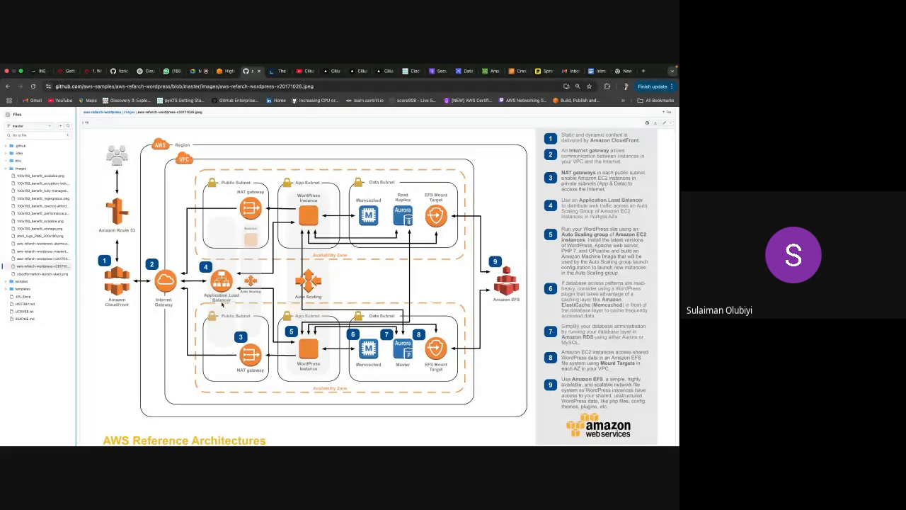
left_click(517, 71)
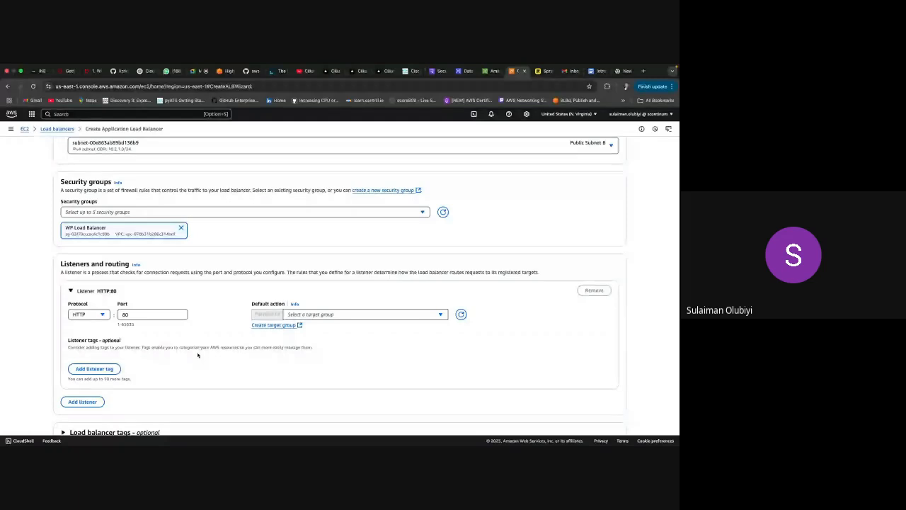
left_click(495, 72)
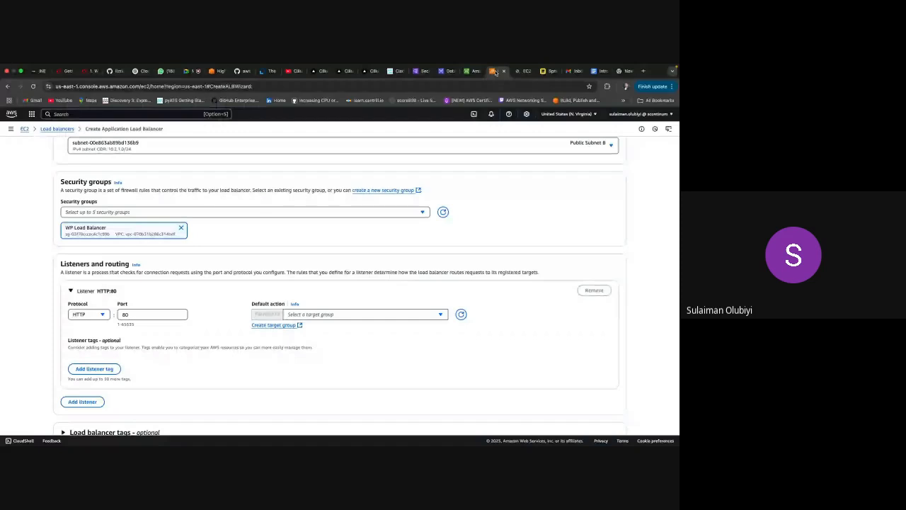
Check the EFS file system and target group creation pages, and test the connection speed on fast.com.
left_click(468, 73)
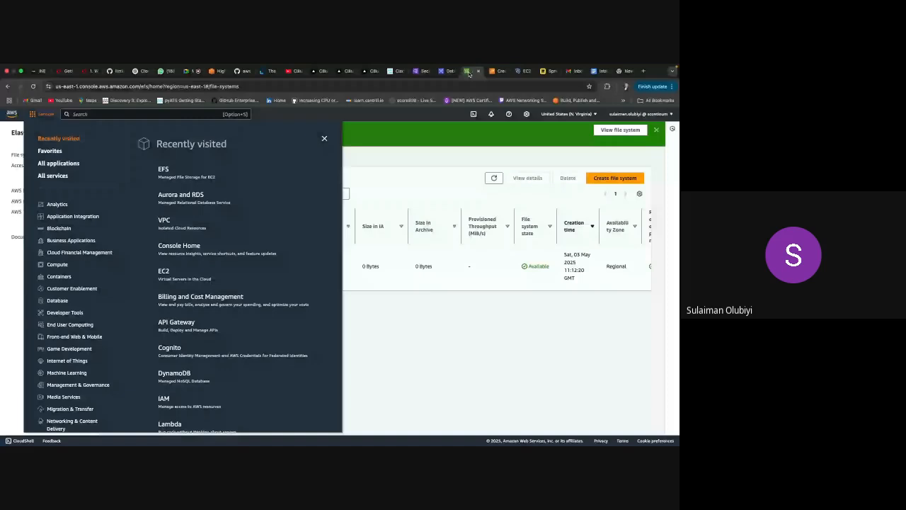
left_click(518, 71)
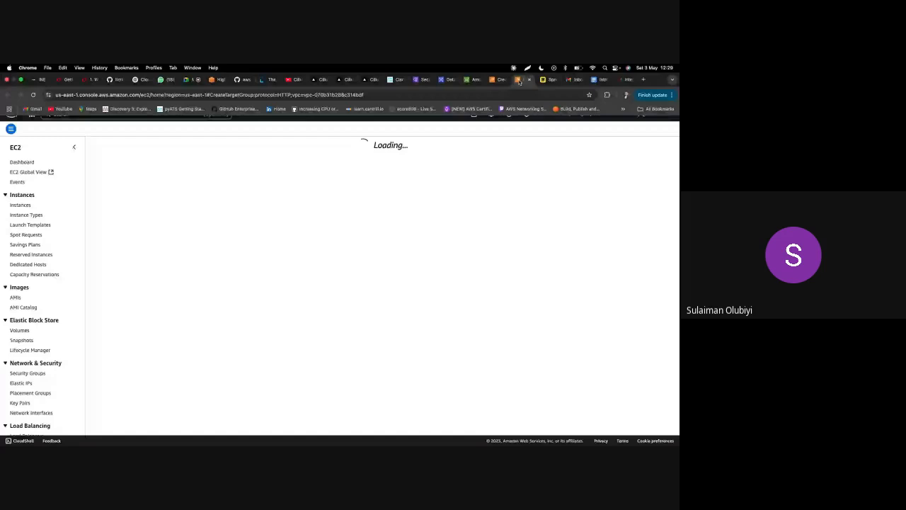
left_click(626, 72)
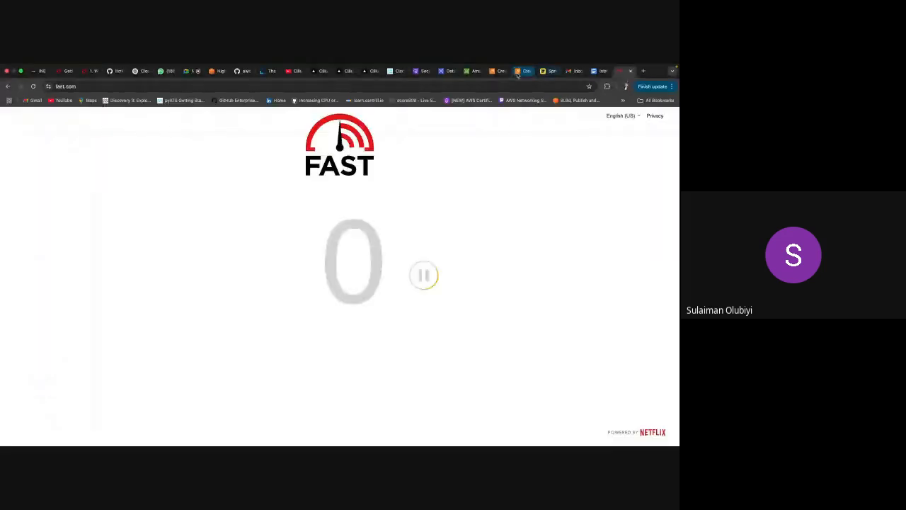
Name the target group Wordpress-TargetGroup and review its HTTP port 80, wordpress-workshop VPC and health check settings.
left_click(518, 71)
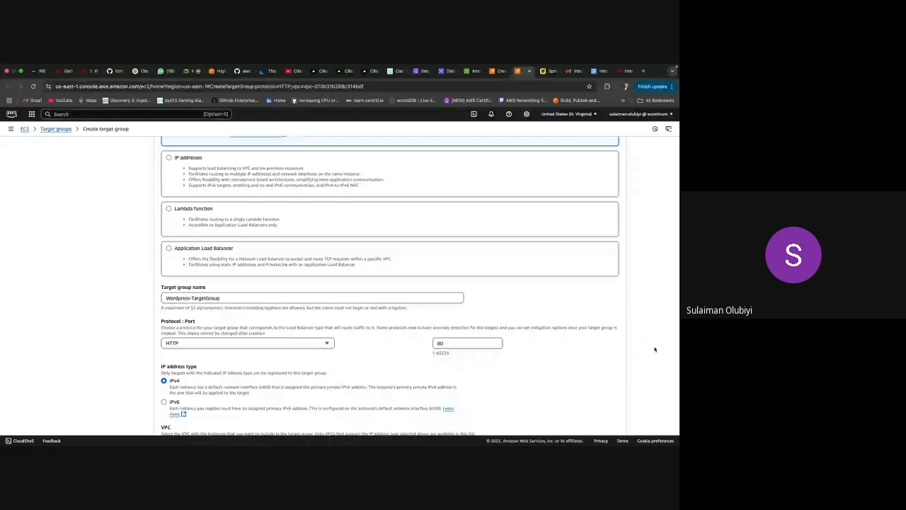
scroll(655, 349, "down", 1)
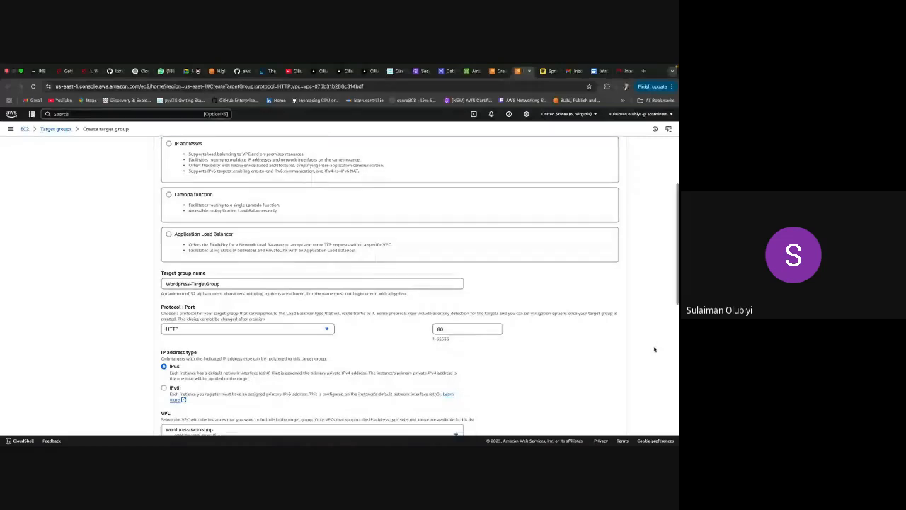
scroll(654, 349, "down", 2)
scroll(655, 349, "down", 4)
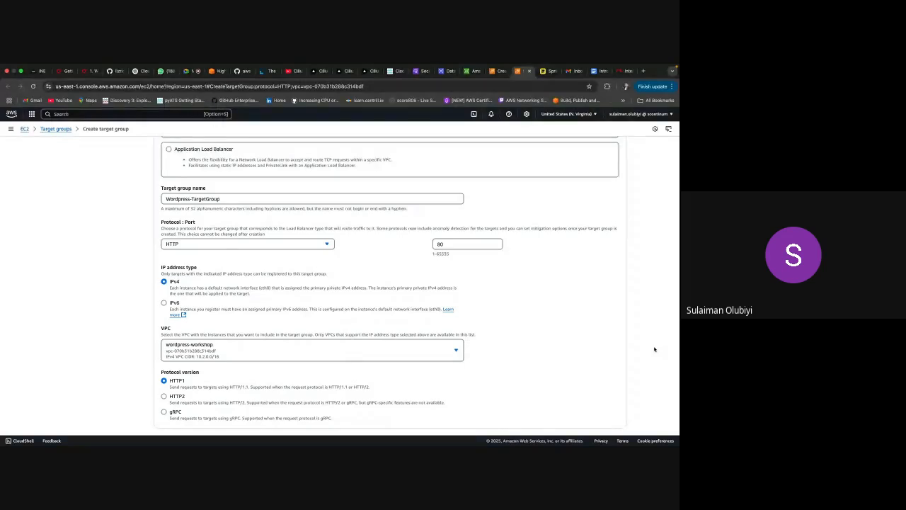
scroll(654, 349, "down", 2)
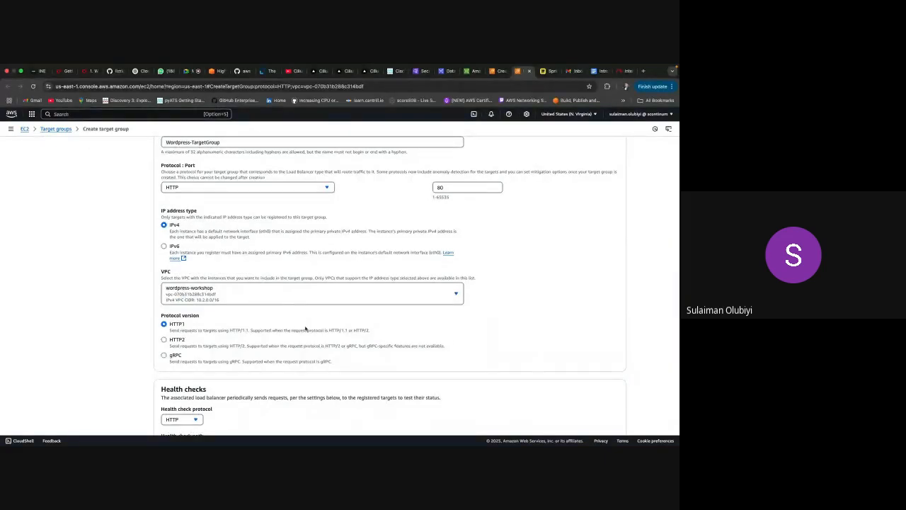
scroll(565, 341, "down", 2)
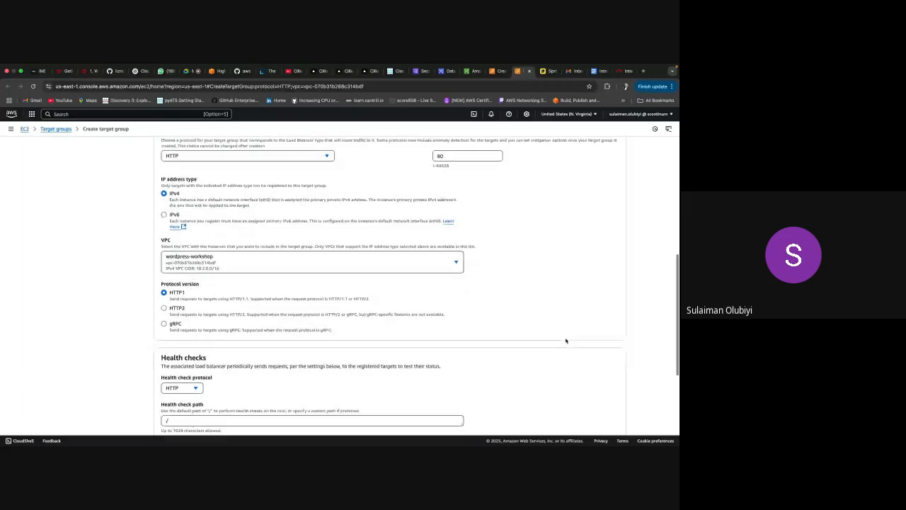
scroll(565, 340, "down", 4)
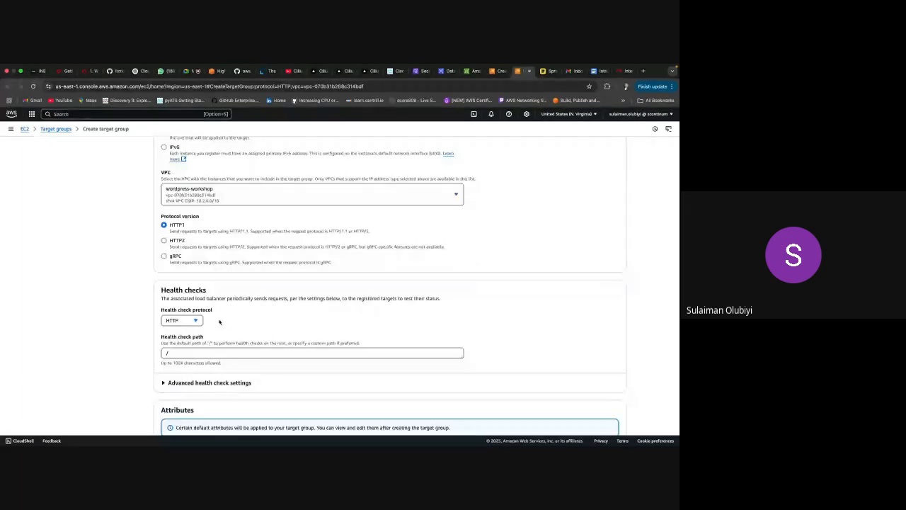
left_click(187, 352)
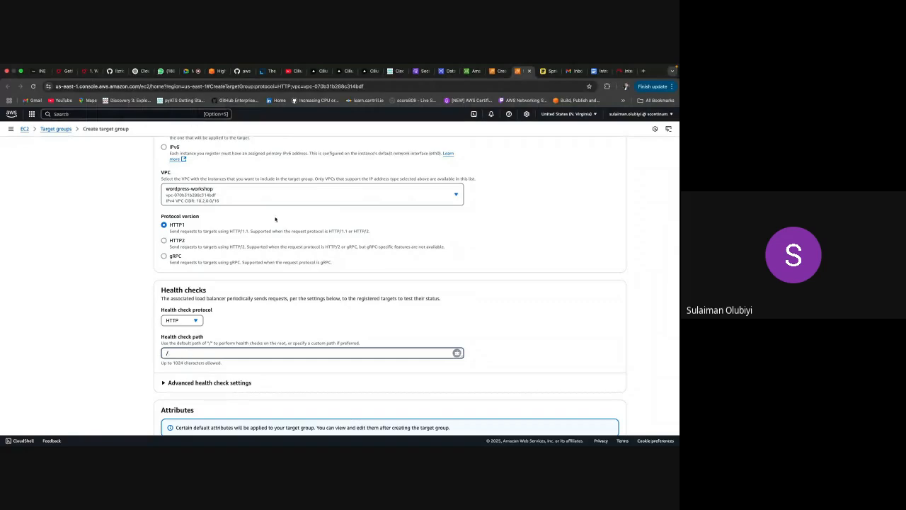
Look up the target group's health check path in the Lab 4 workshop guide.
left_click(214, 71)
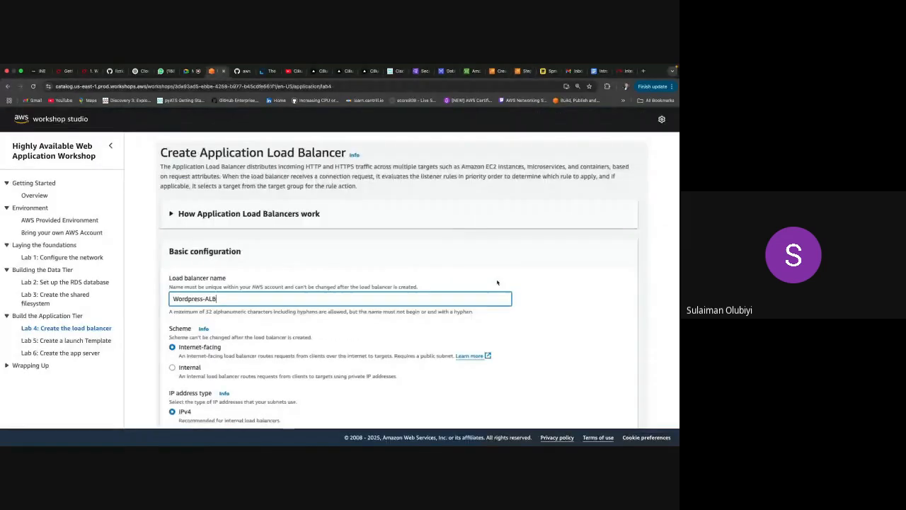
scroll(496, 282, "down", 3)
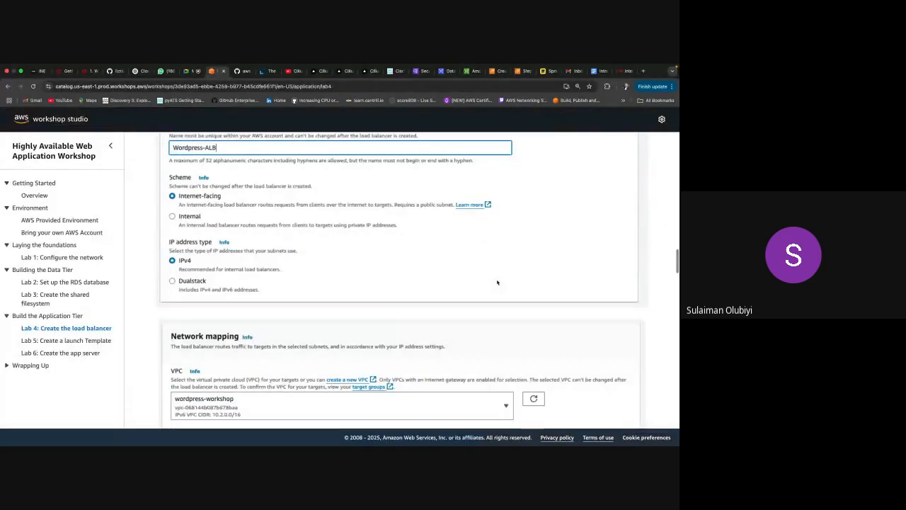
scroll(497, 282, "down", 5)
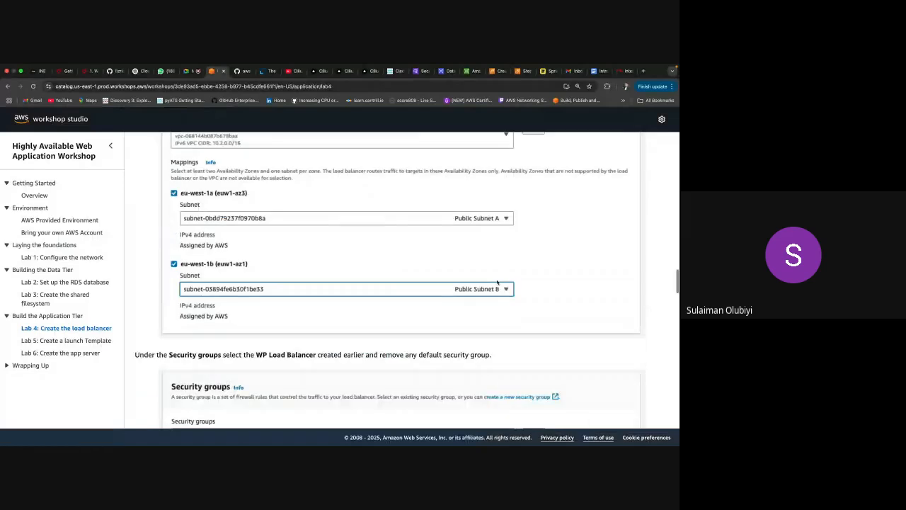
scroll(497, 282, "down", 10)
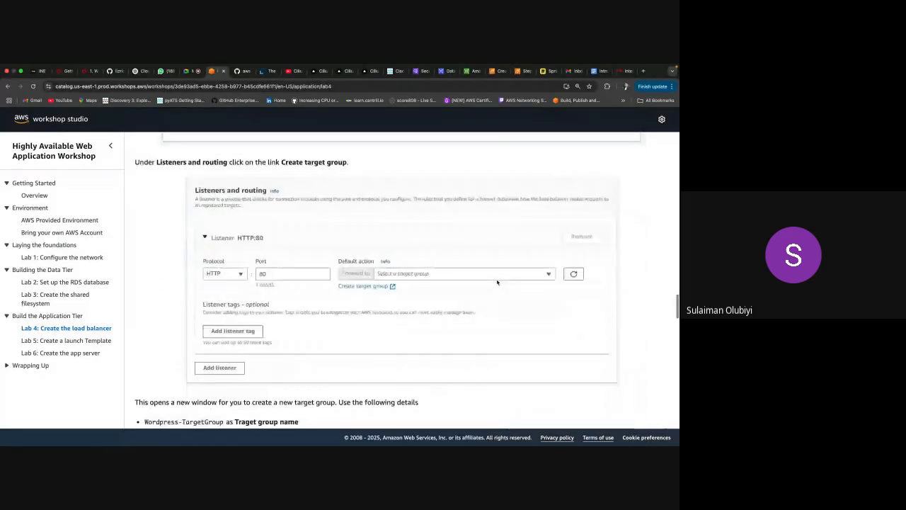
scroll(497, 283, "down", 2)
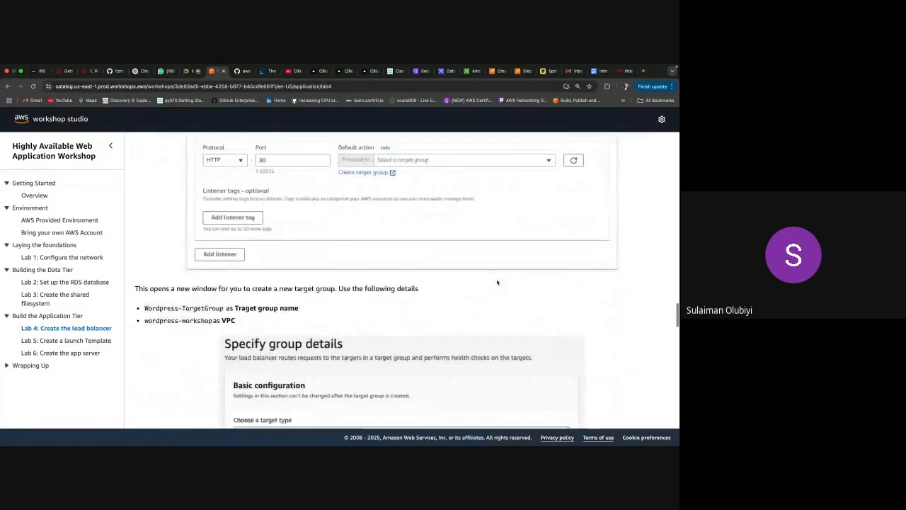
scroll(497, 282, "up", 3)
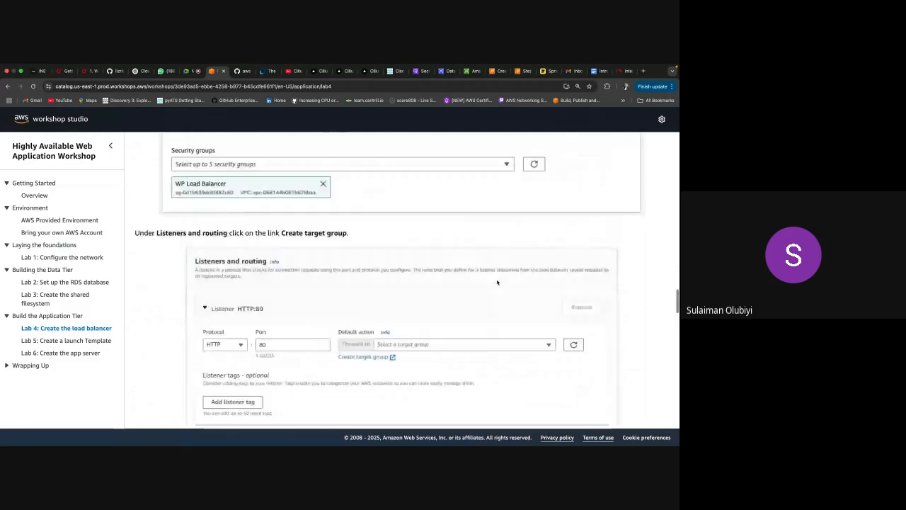
scroll(497, 282, "down", 1)
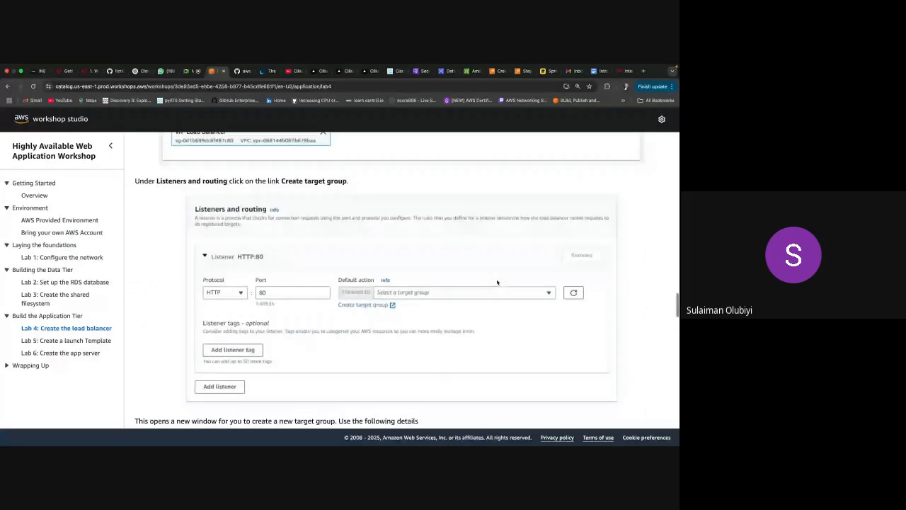
scroll(497, 282, "down", 5)
scroll(496, 283, "down", 10)
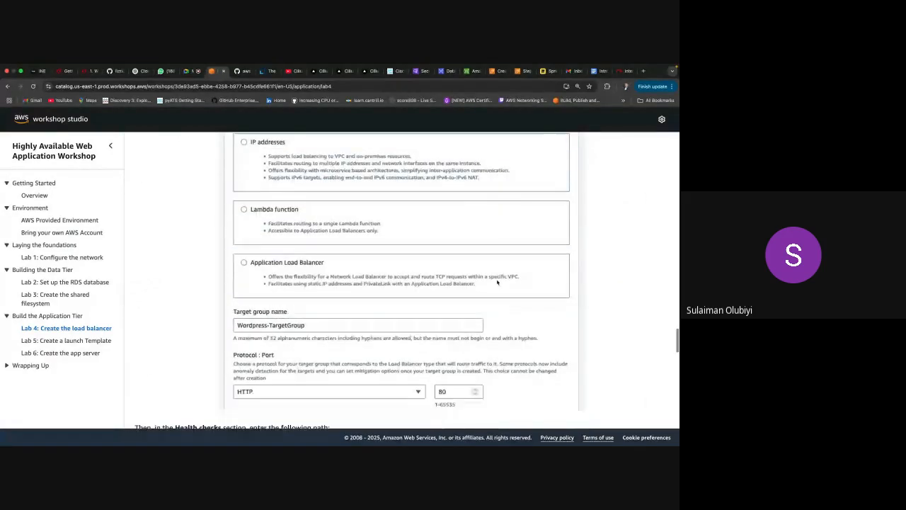
scroll(497, 283, "down", 1)
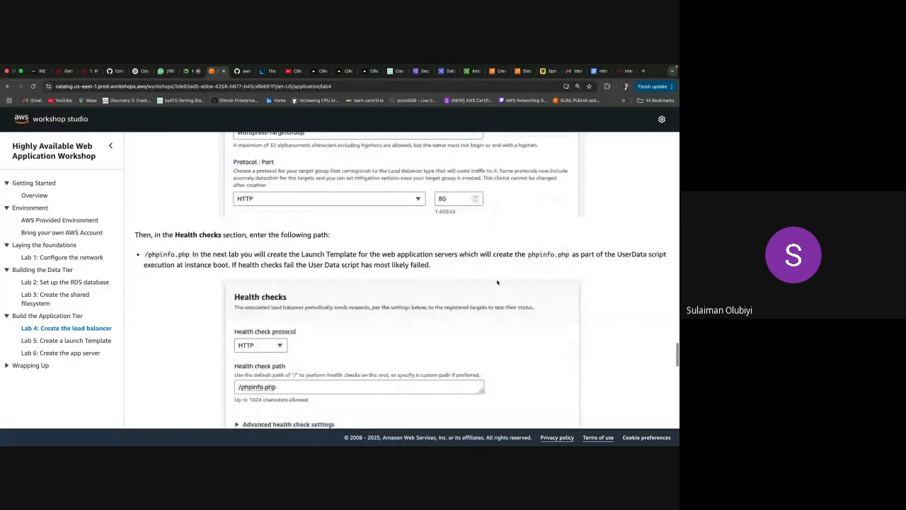
scroll(497, 282, "down", 1)
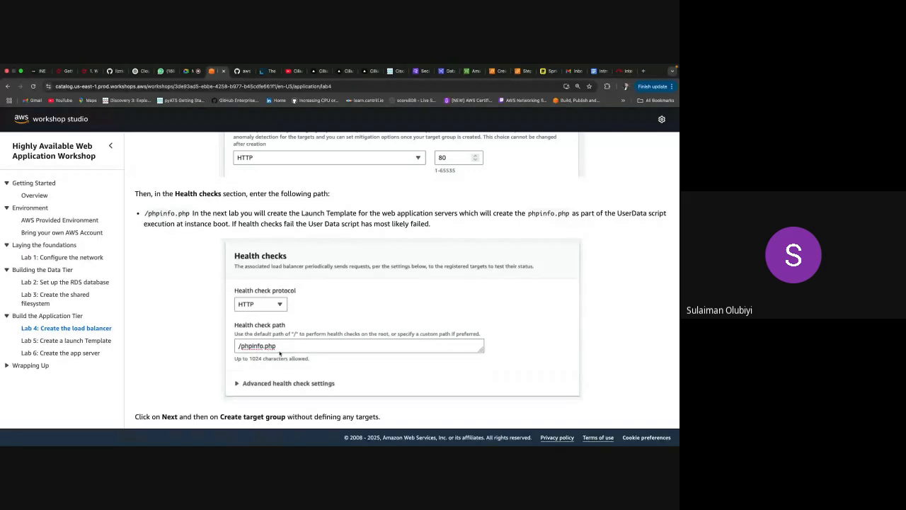
Copy the health check path from the guide and set the target group's health check path to /phpinfo.php.
left_click_drag(191, 212, 145, 212)
key("ctrl+c")
left_click(177, 211)
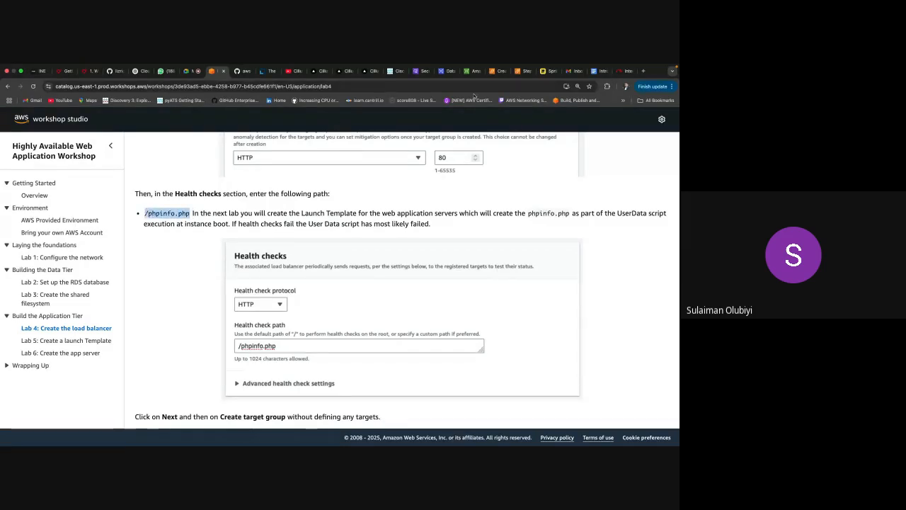
left_click(511, 73)
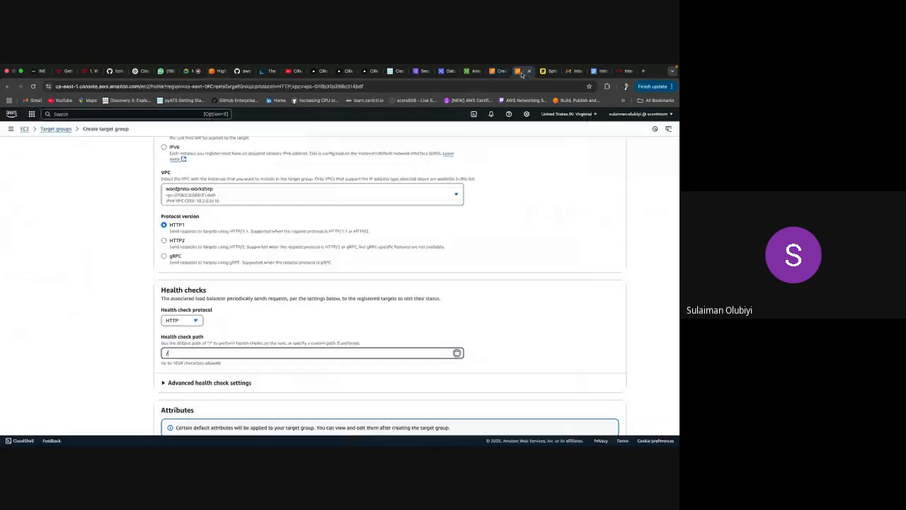
left_click(186, 354)
key("ctrl+v")
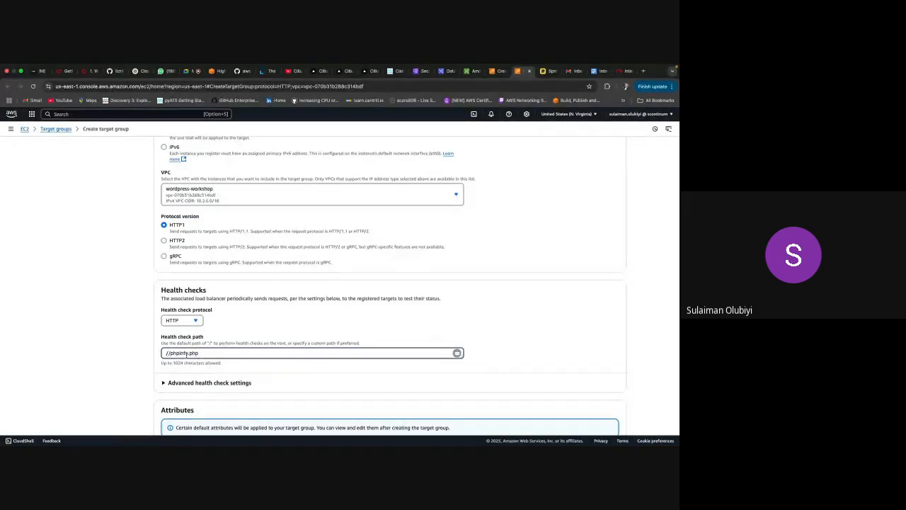
left_click(168, 353)
key("BackSpace")
left_click(528, 359)
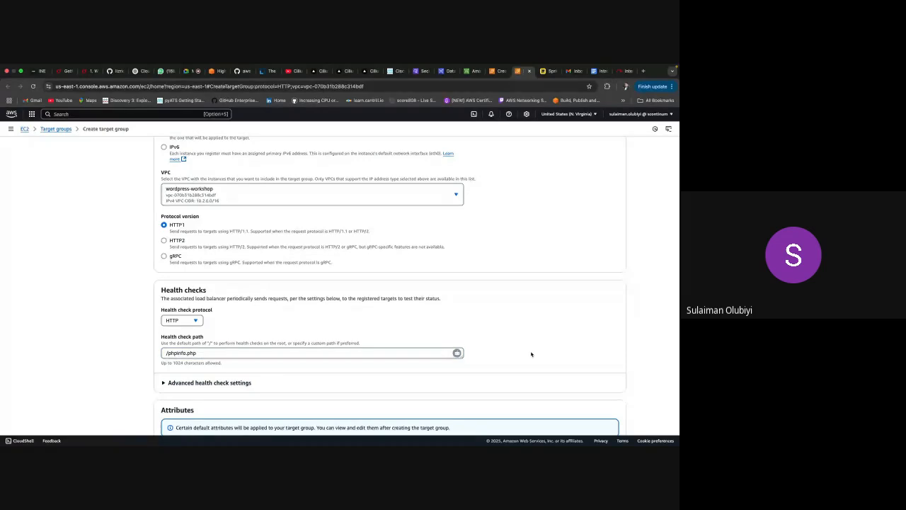
scroll(530, 356, "down", 2)
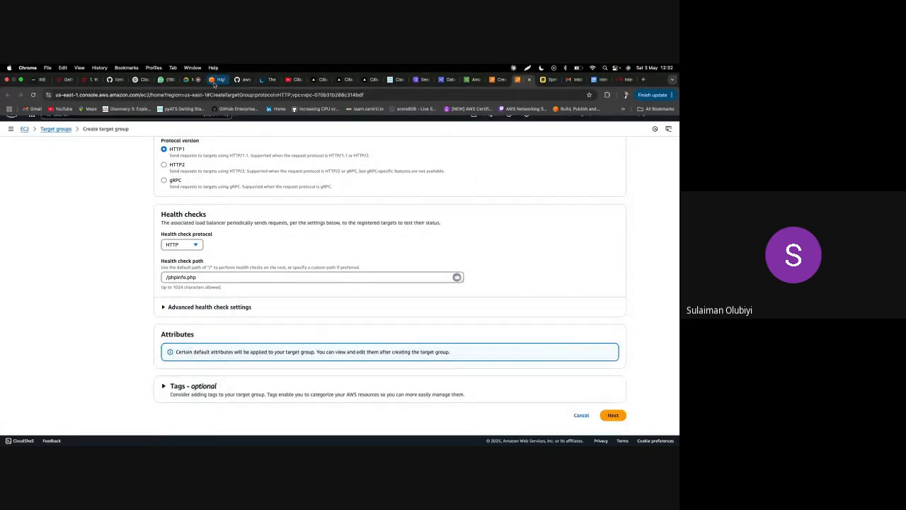
Read the Lab 4 guide's instructions for finishing the target group and choosing it in the listener.
left_click(212, 71)
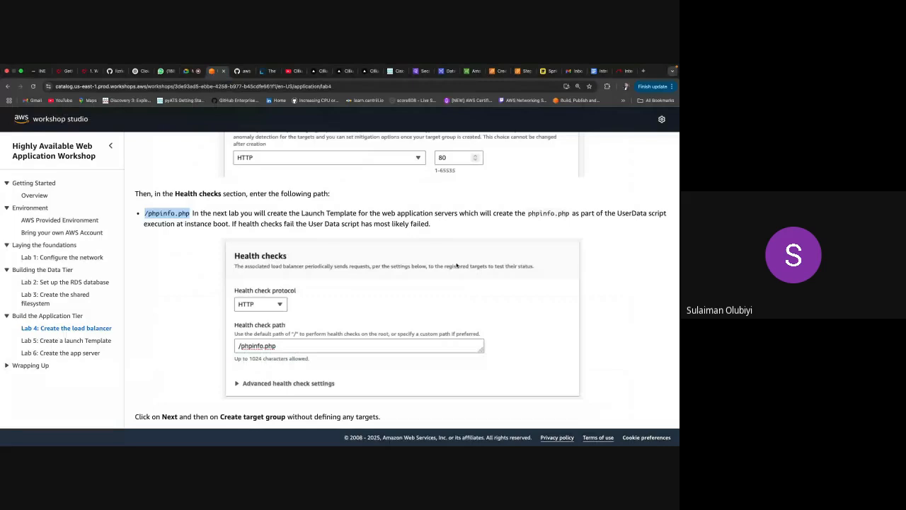
scroll(457, 266, "down", 5)
scroll(483, 281, "down", 3)
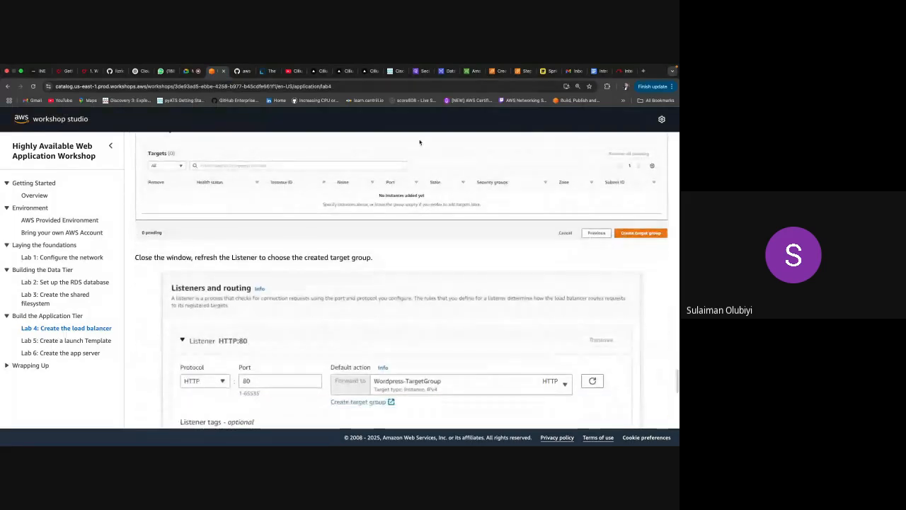
Review the target group's advanced health check settings and create the target group without registering any targets.
left_click(522, 71)
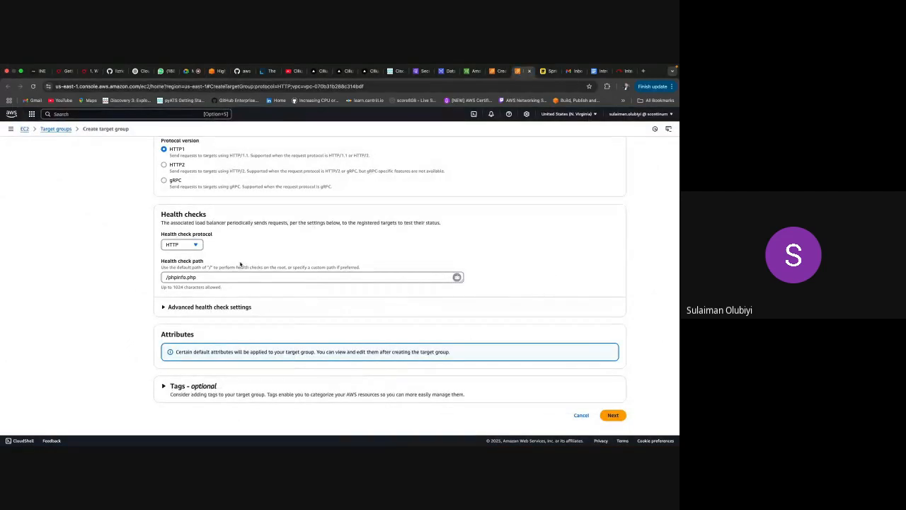
left_click(206, 307)
scroll(522, 370, "down", 3)
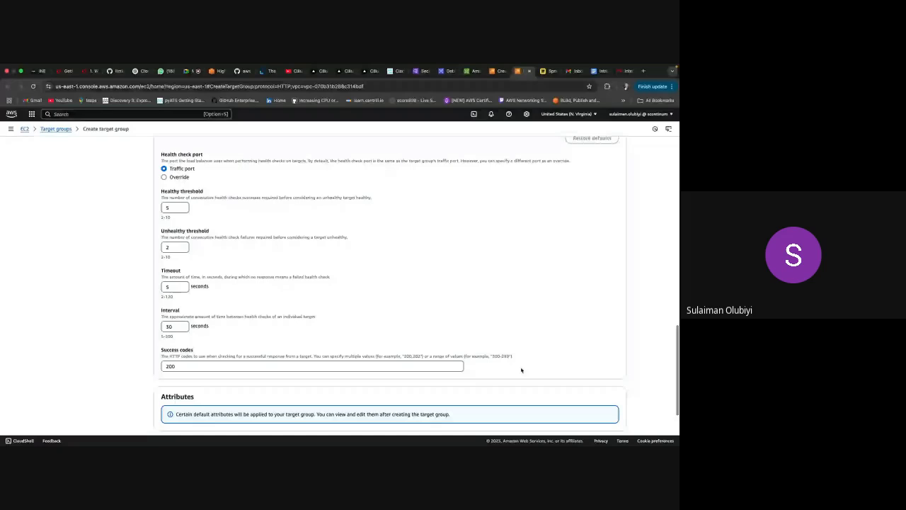
scroll(521, 369, "down", 1)
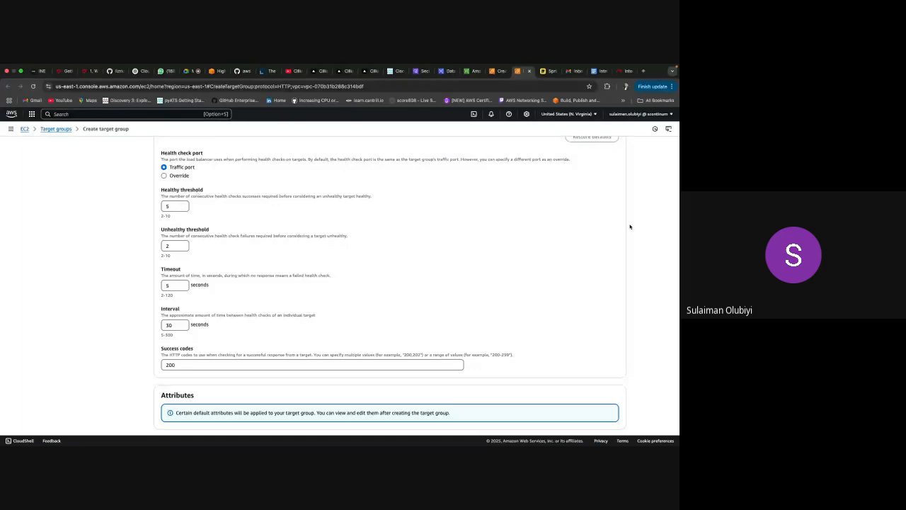
scroll(600, 384, "down", 2)
left_click(613, 415)
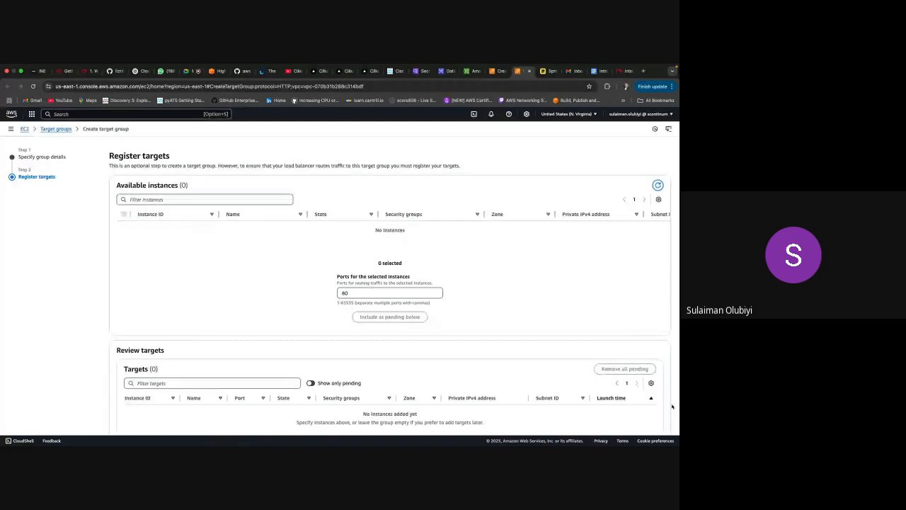
scroll(671, 407, "down", 1)
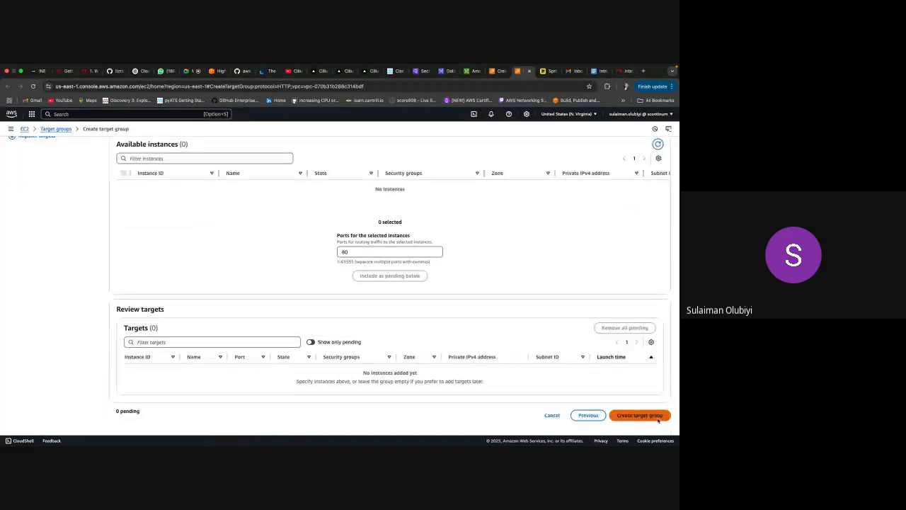
left_click(658, 418)
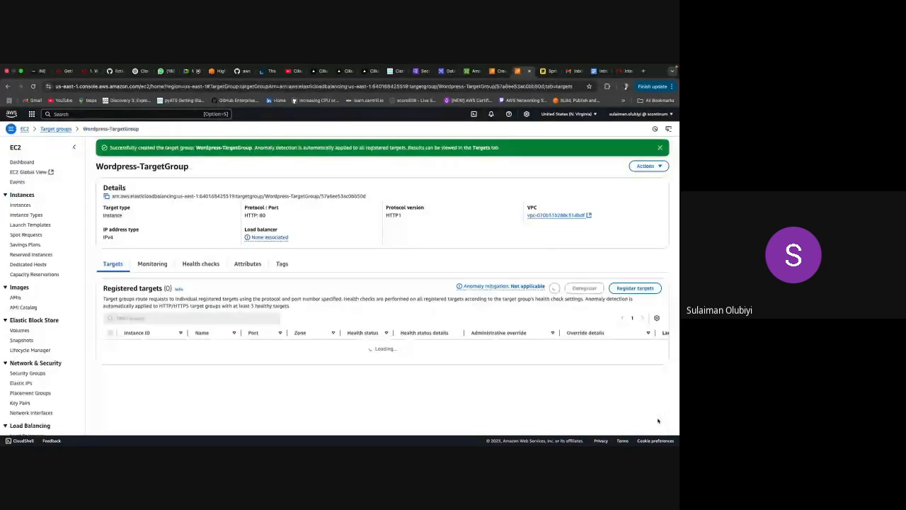
Refresh the load balancer's target group list and set the HTTP:80 listener to forward to Wordpress-TargetGroup.
left_click(498, 70)
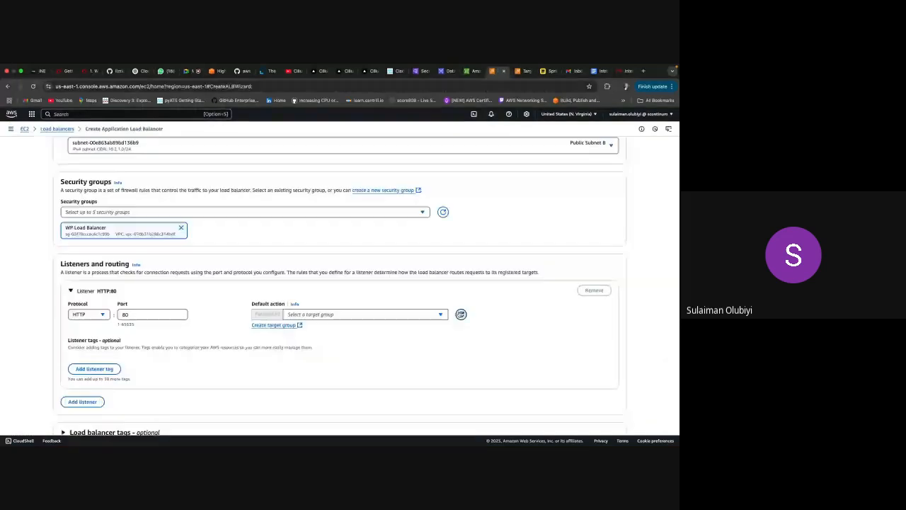
left_click(460, 314)
left_click(365, 314)
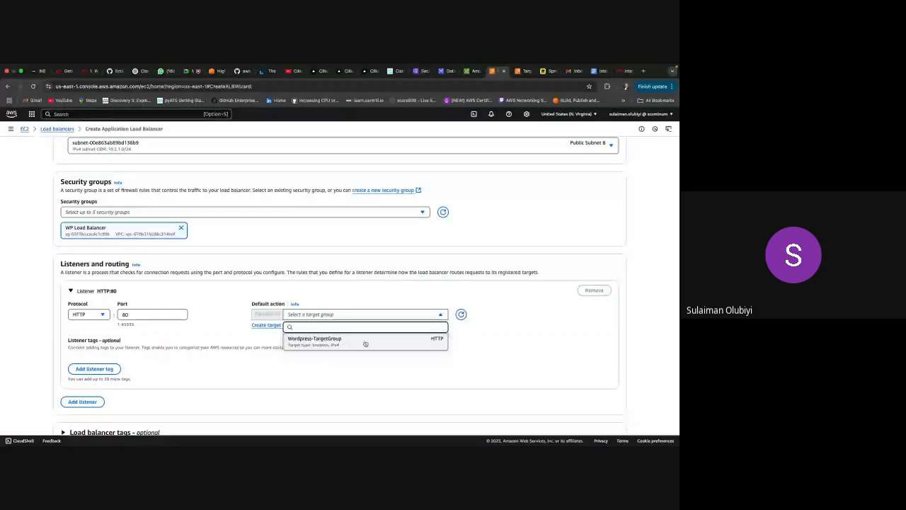
left_click(365, 342)
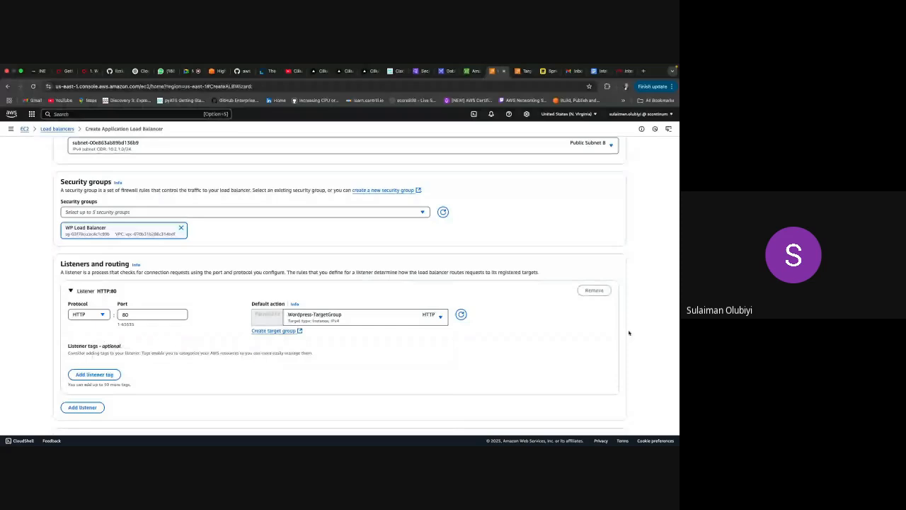
Review the load balancer's configuration and summary, leave the optional service integrations off, and create Wordpress-ALB.
scroll(635, 332, "up", 1)
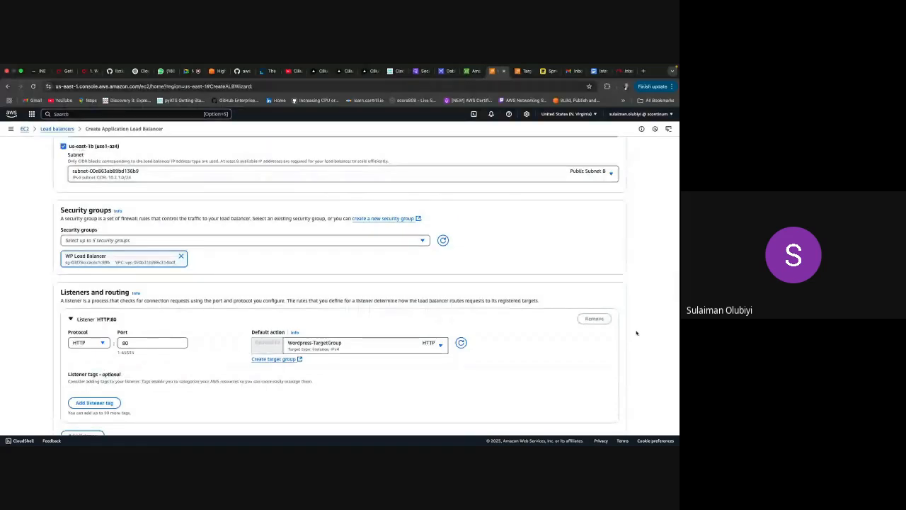
scroll(635, 333, "up", 1)
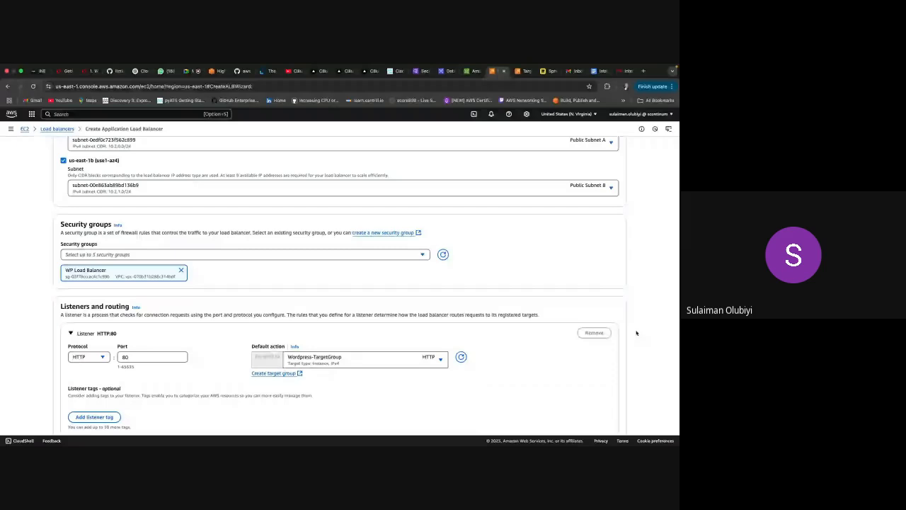
scroll(636, 333, "down", 10)
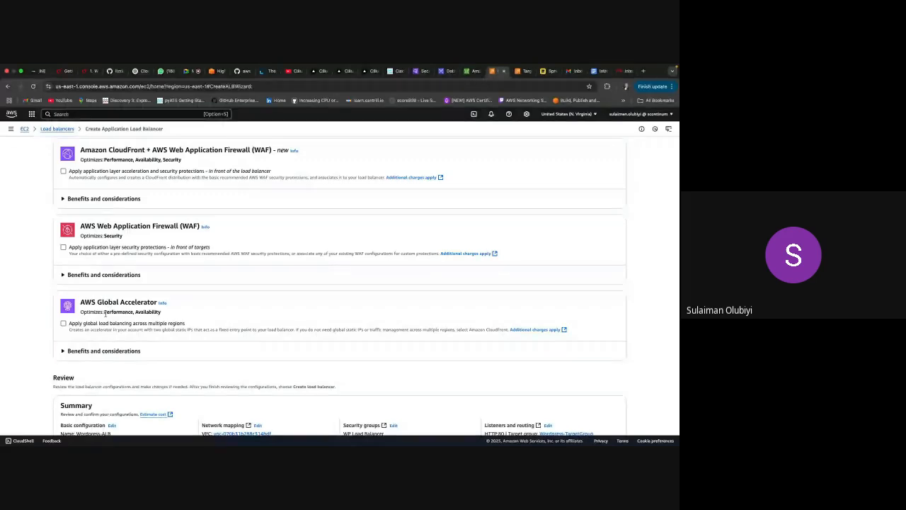
scroll(651, 348, "down", 4)
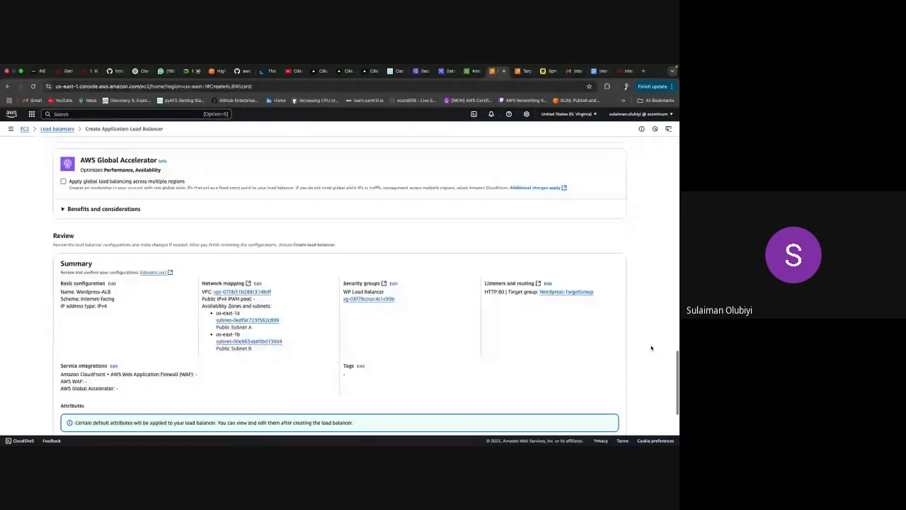
scroll(652, 348, "down", 2)
scroll(651, 347, "down", 1)
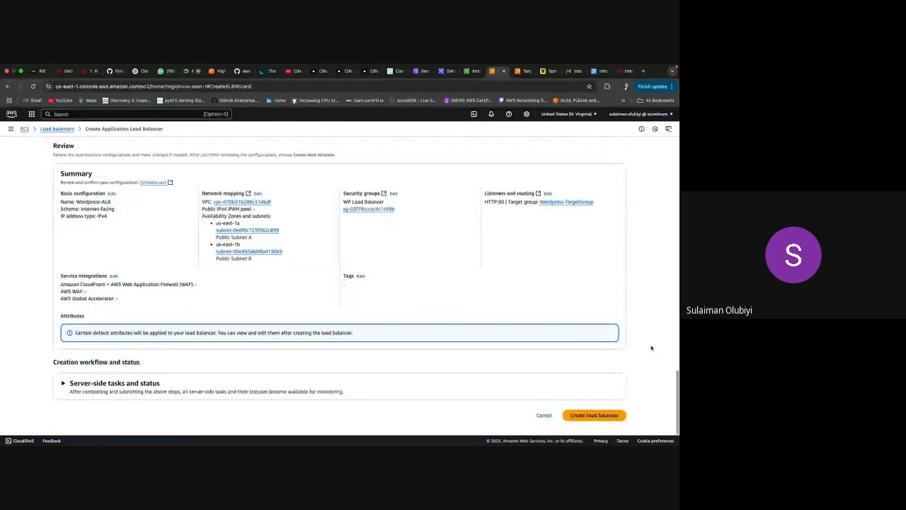
left_click(598, 417)
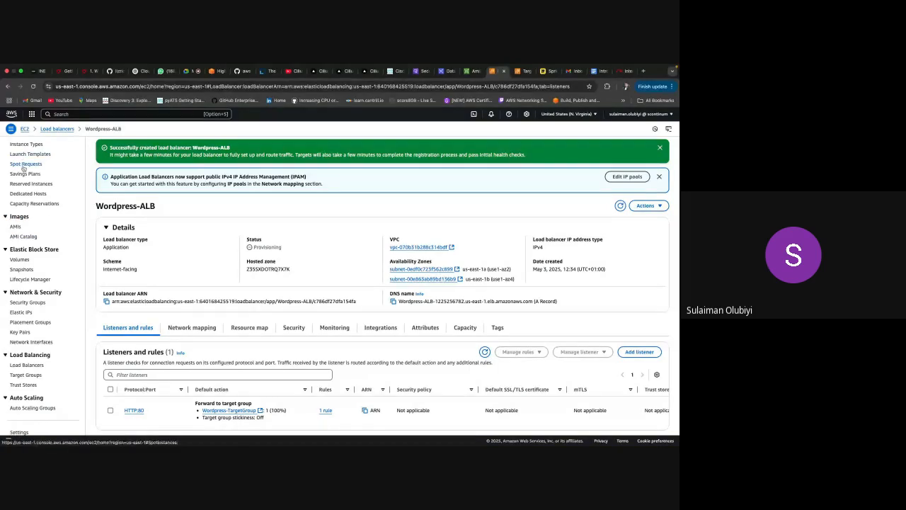
left_click(24, 129)
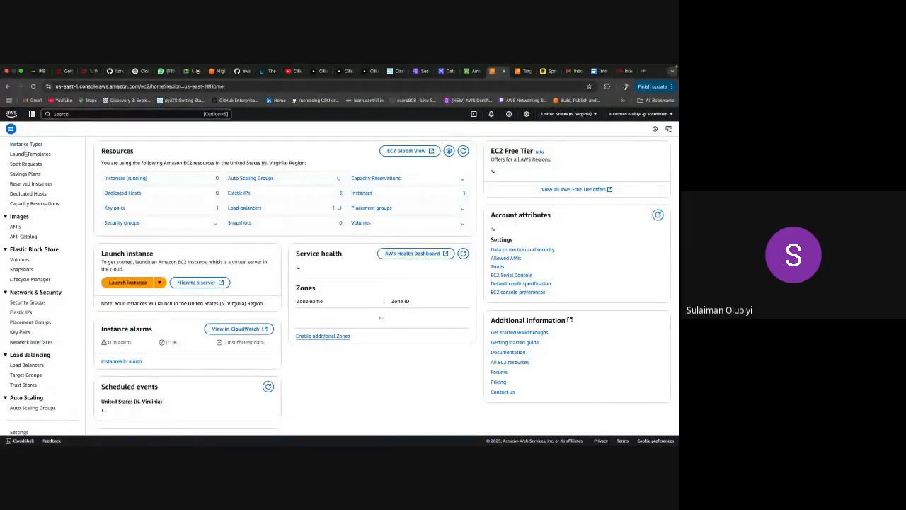
left_click(128, 282)
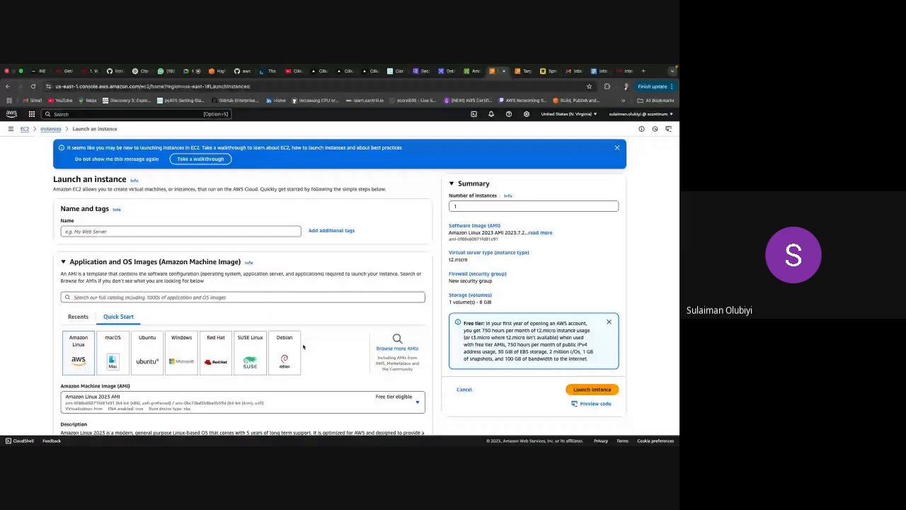
left_click(50, 129)
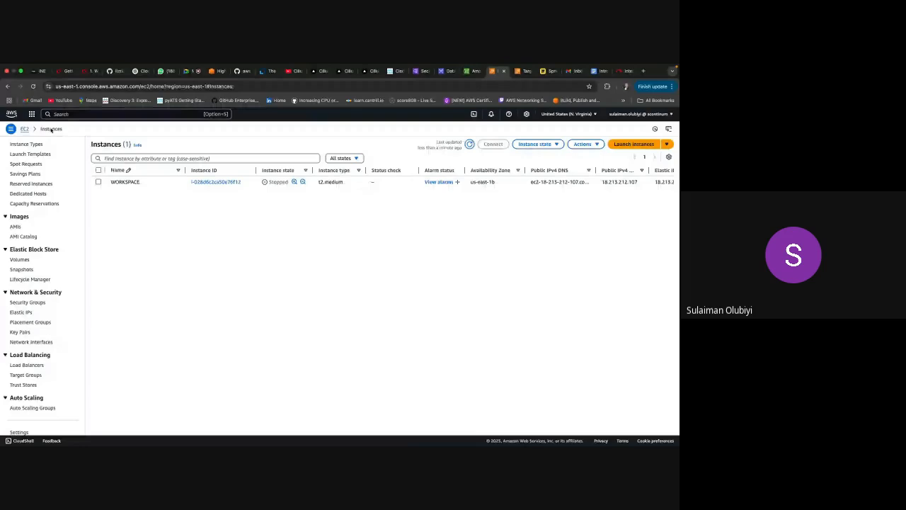
Start a new EC2 launch template and name it Wordpress-LT.
left_click(30, 154)
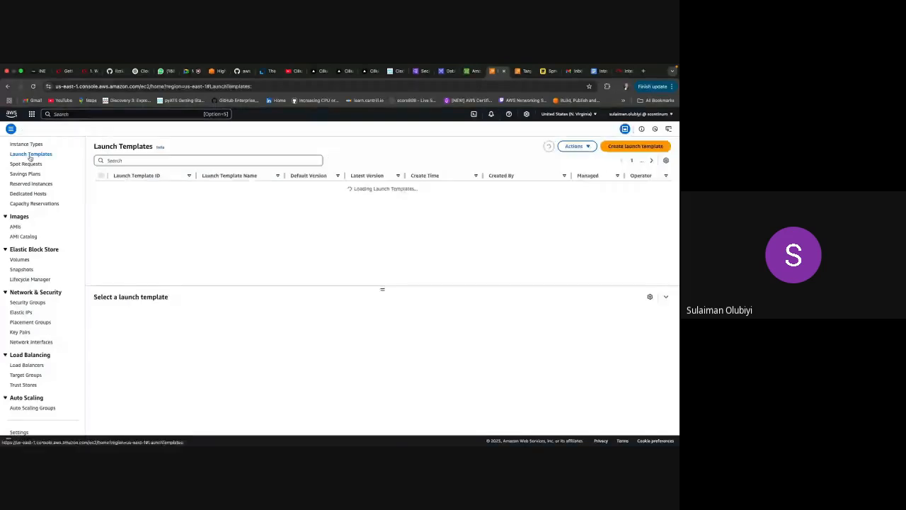
left_click(484, 284)
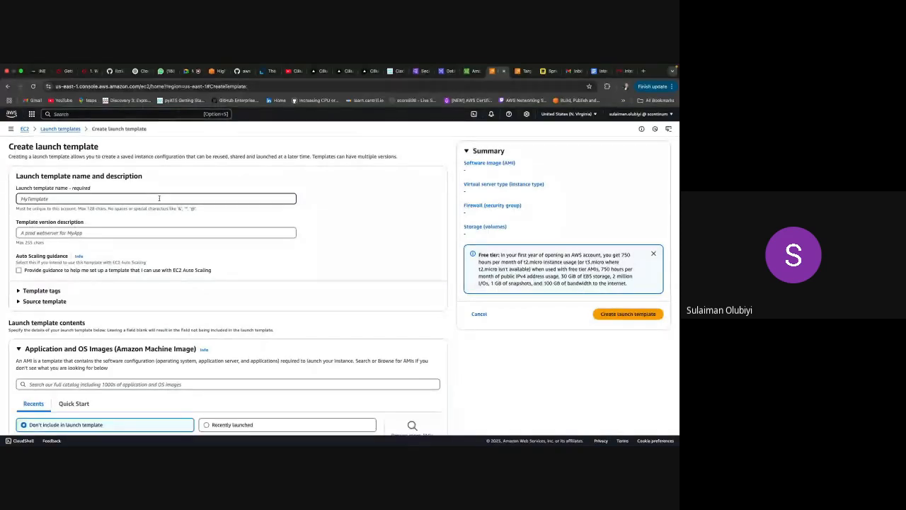
type("Wordpress-LT")
scroll(253, 217, "down", 3)
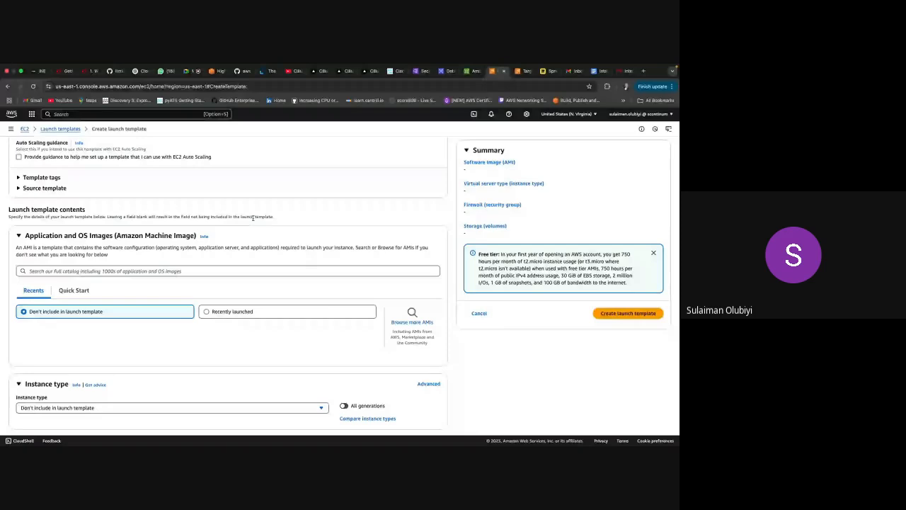
Set the template version description to "webservers for wordpress application".
key("BackSpace")
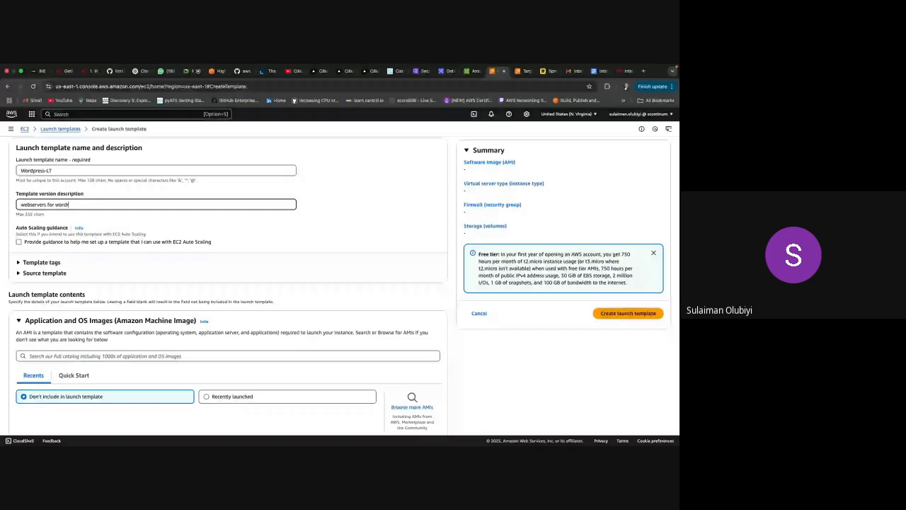
type("pe")
type("ess applicat")
type("ion")
left_click(268, 237)
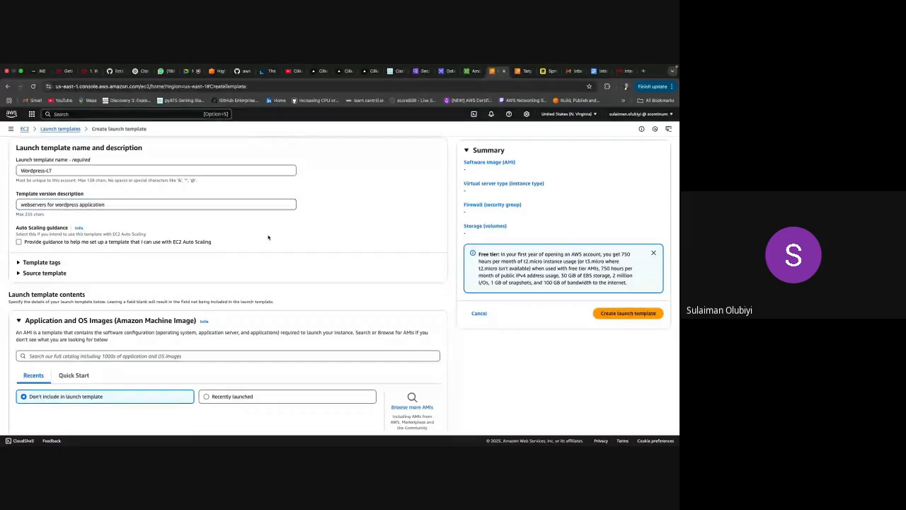
Choose the Amazon Linux 2023 AMI as the launch template's machine image.
scroll(268, 237, "down", 3)
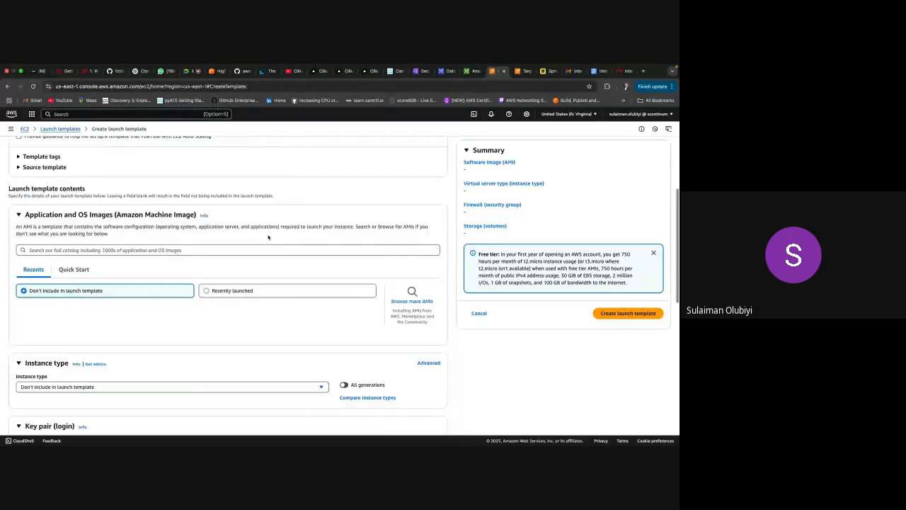
scroll(269, 237, "down", 1)
left_click(232, 228)
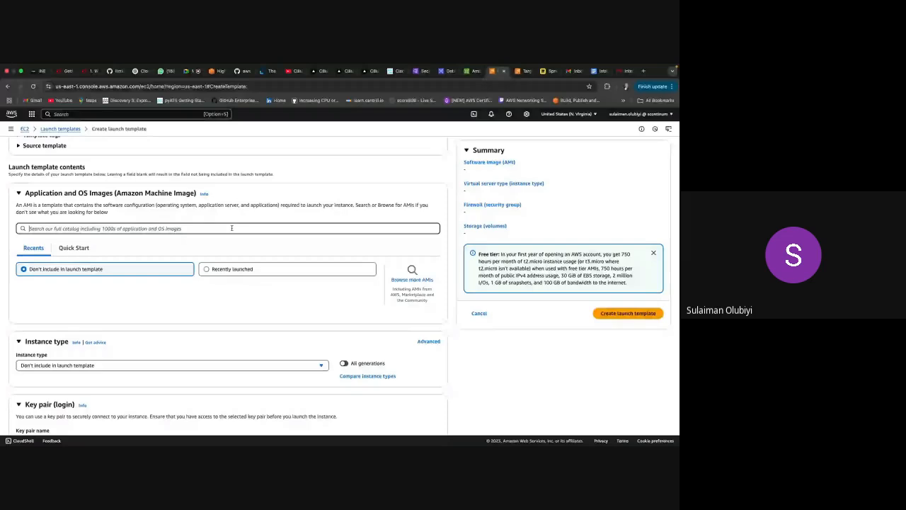
left_click(72, 255)
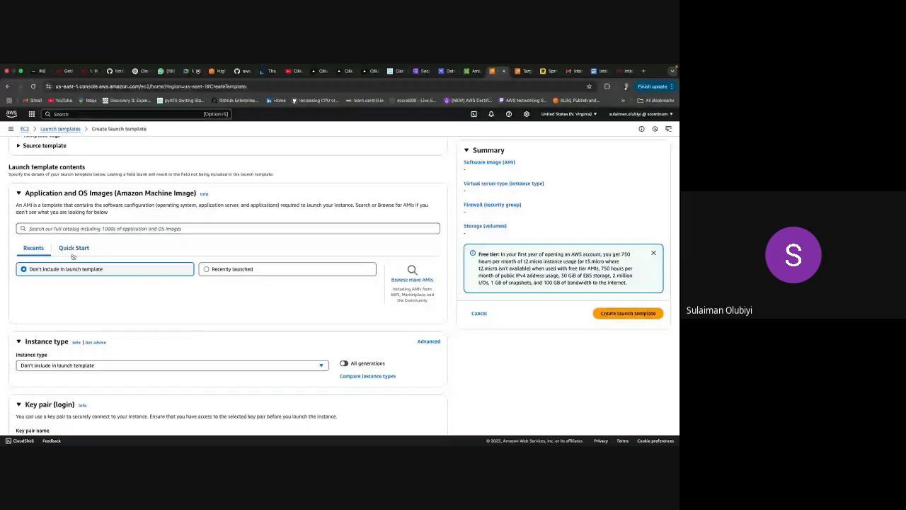
left_click(72, 250)
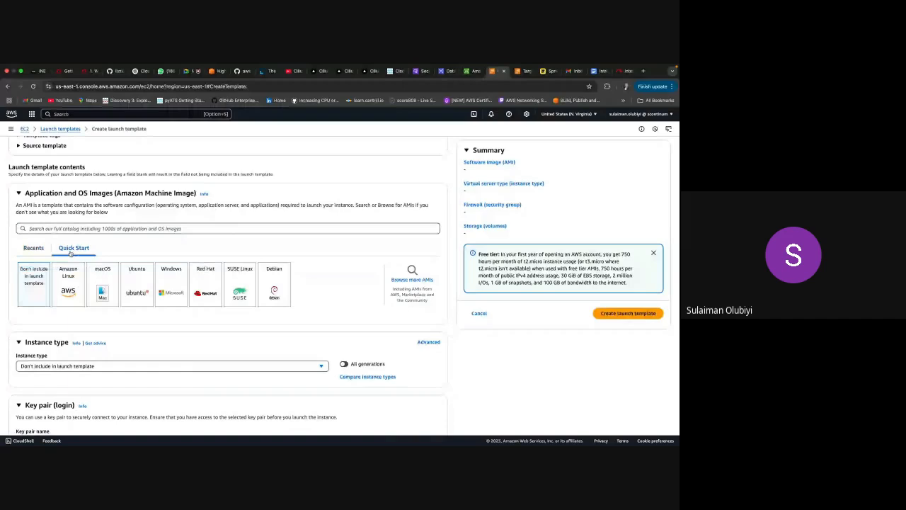
left_click(68, 283)
scroll(201, 277, "down", 2)
left_click(201, 235)
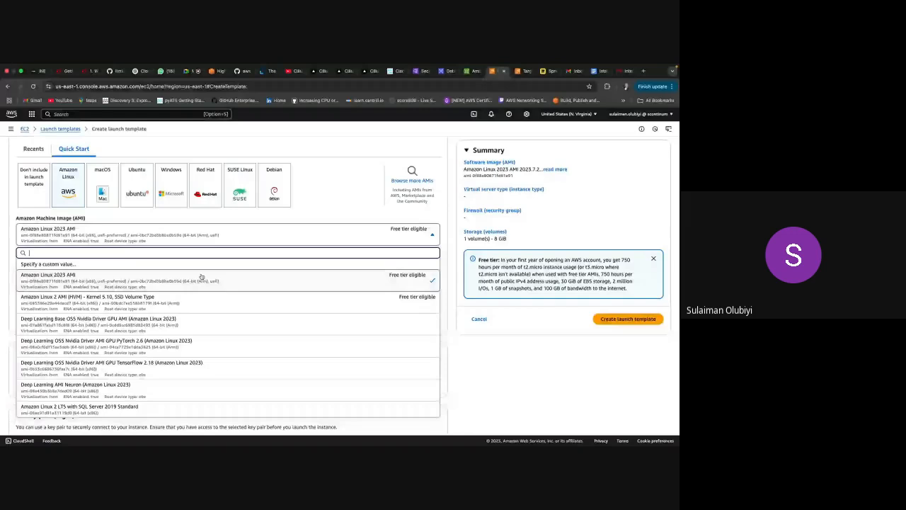
left_click(202, 276)
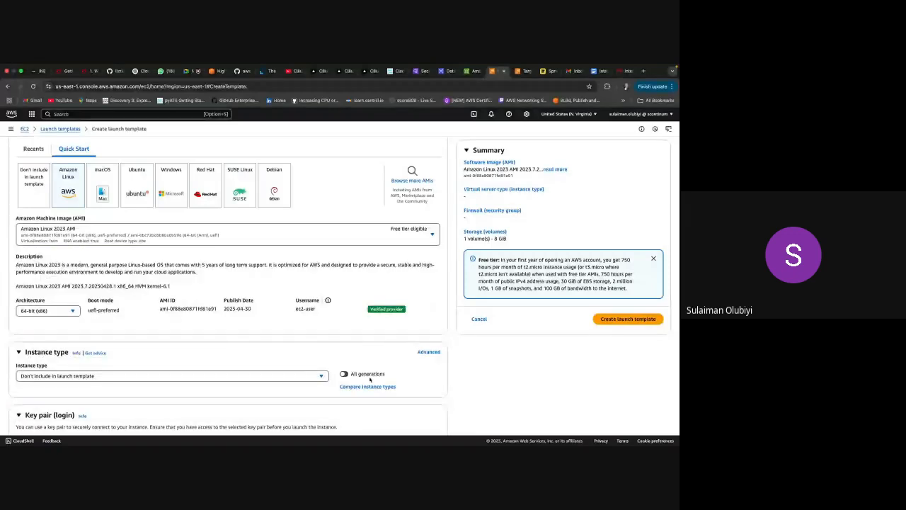
Compare the available instance types and set the launch template's instance type to t3.micro.
left_click(294, 376)
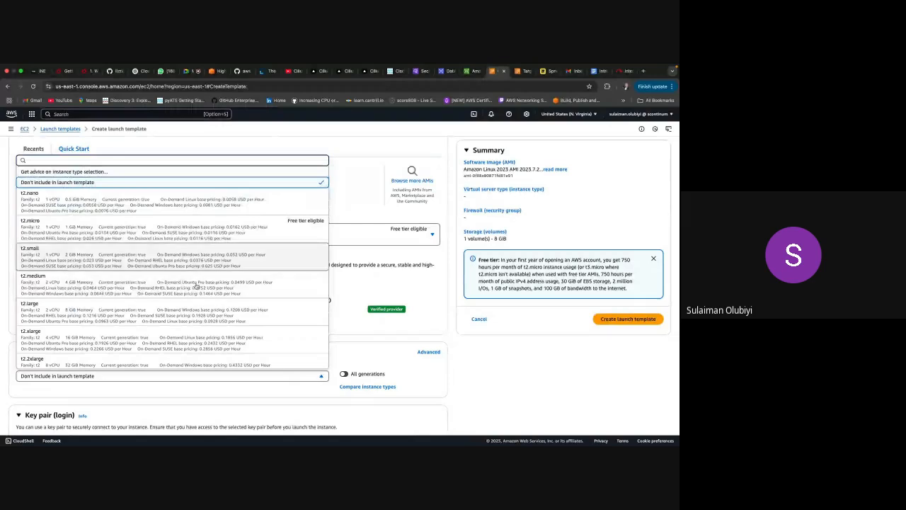
scroll(196, 286, "down", 2)
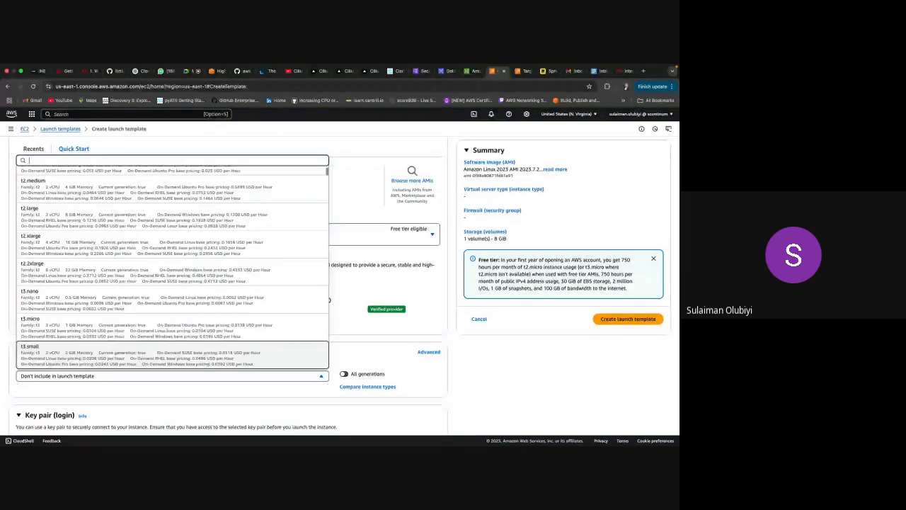
scroll(172, 283, "up", 3)
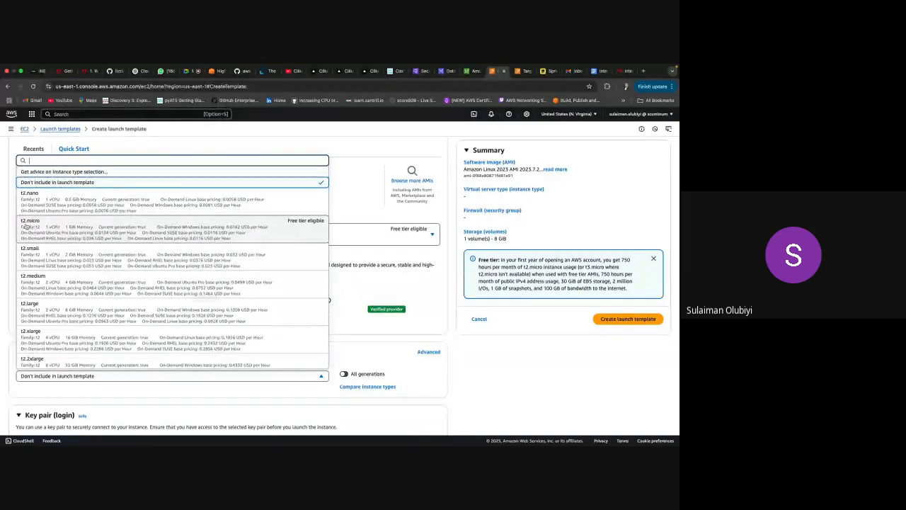
scroll(28, 351, "down", 1)
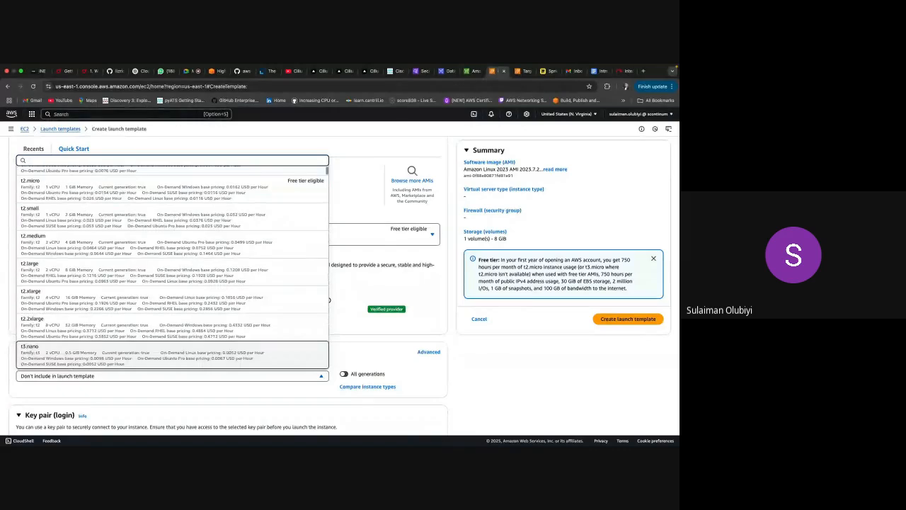
scroll(87, 344, "down", 1)
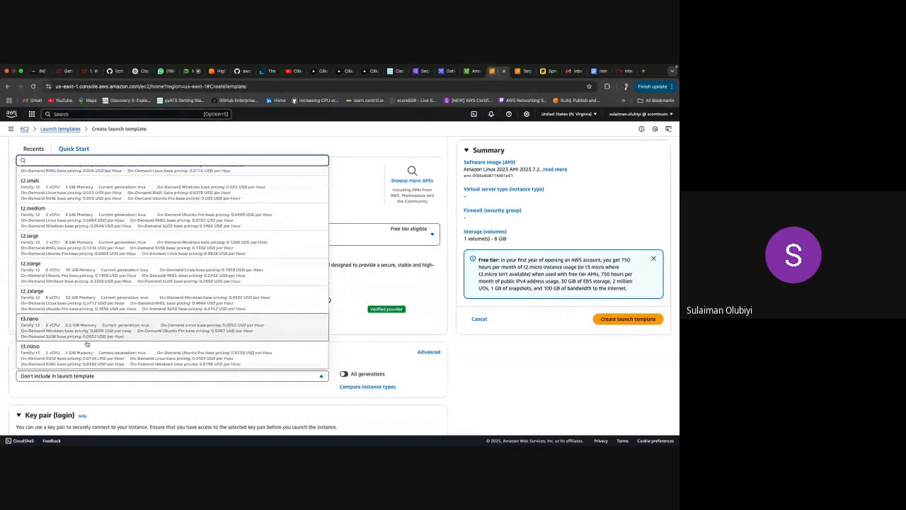
left_click(87, 348)
scroll(502, 366, "down", 2)
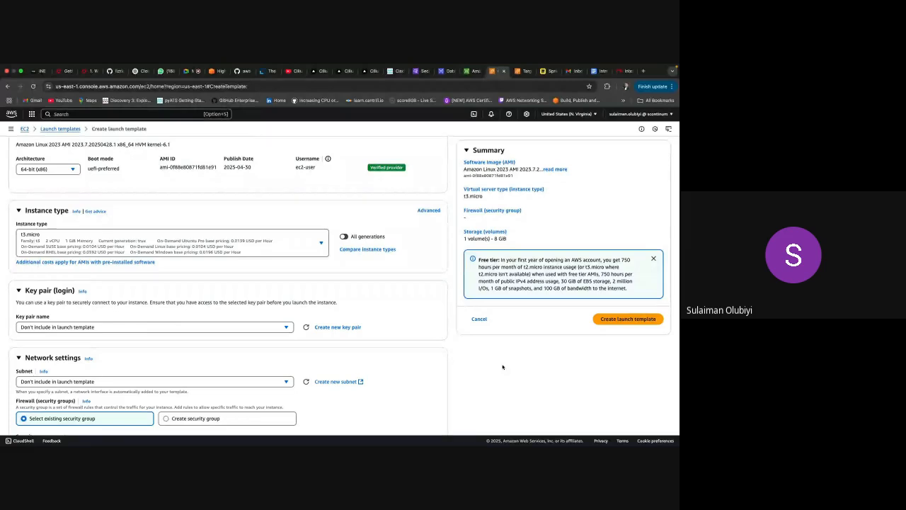
Look up the required security groups in the Lab 5 guide and attach WP Web Servers, WP Database Clients and WP EFS Clients to the launch template.
scroll(503, 367, "down", 3)
left_click(255, 347)
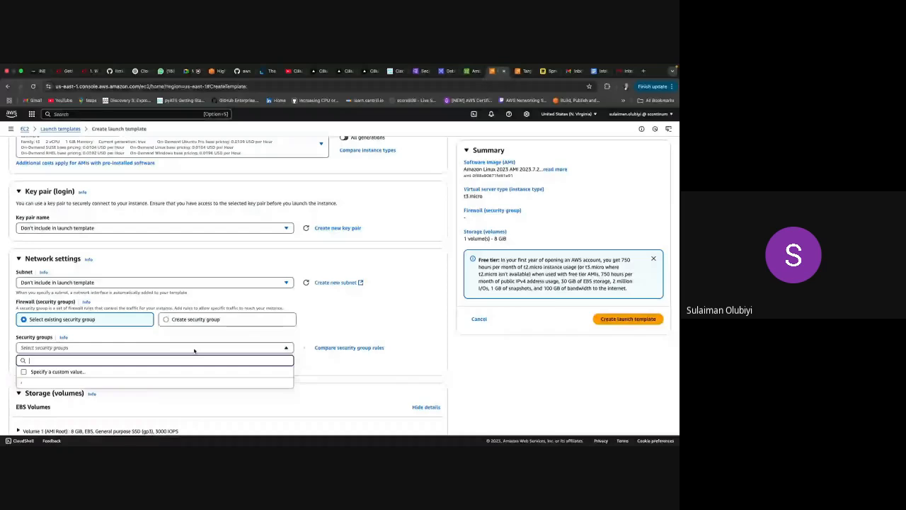
left_click(215, 71)
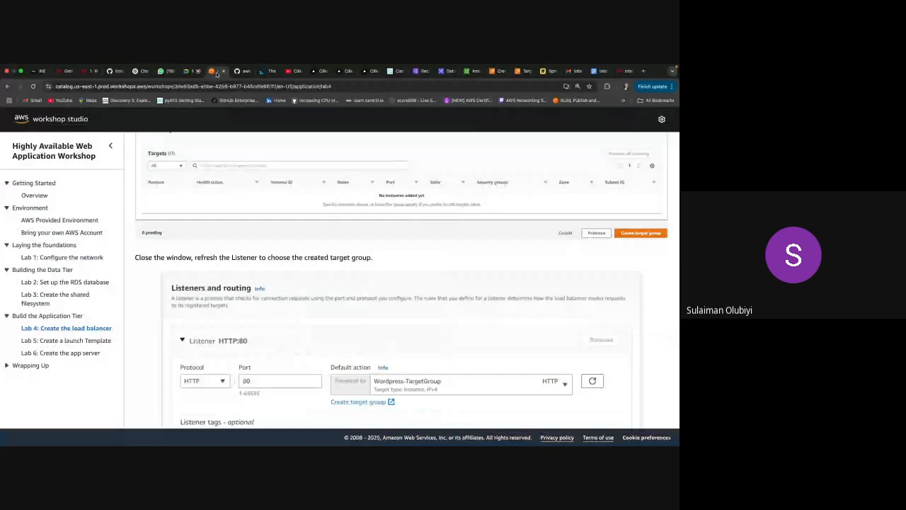
scroll(652, 369, "down", 1)
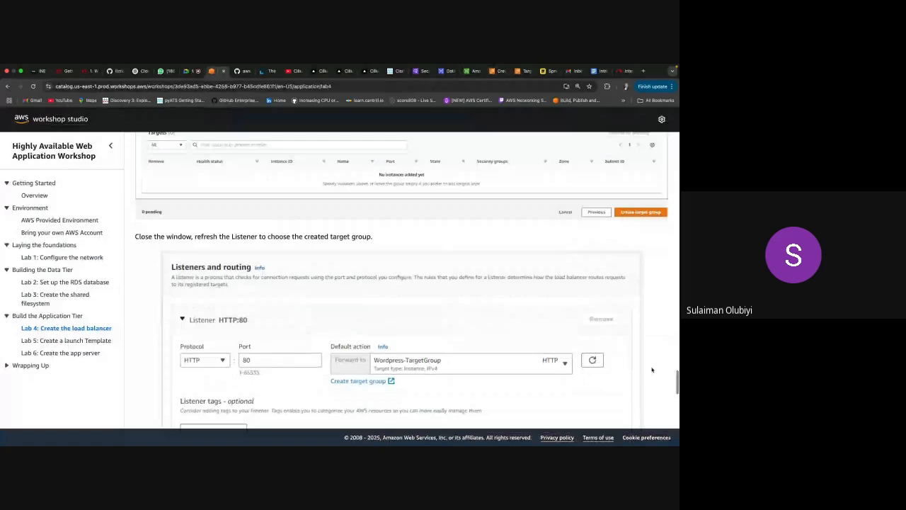
scroll(652, 370, "down", 6)
left_click(652, 370)
scroll(528, 303, "down", 3)
scroll(529, 303, "down", 1)
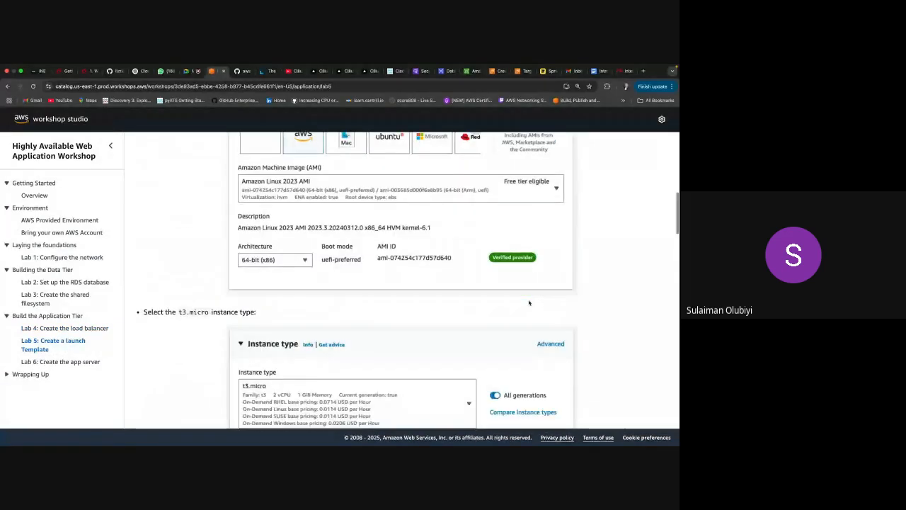
scroll(529, 303, "down", 5)
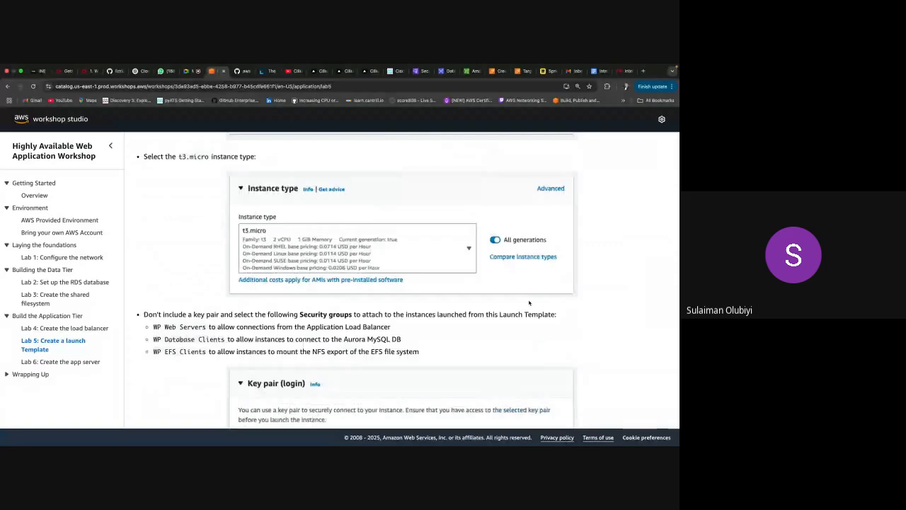
left_click(499, 71)
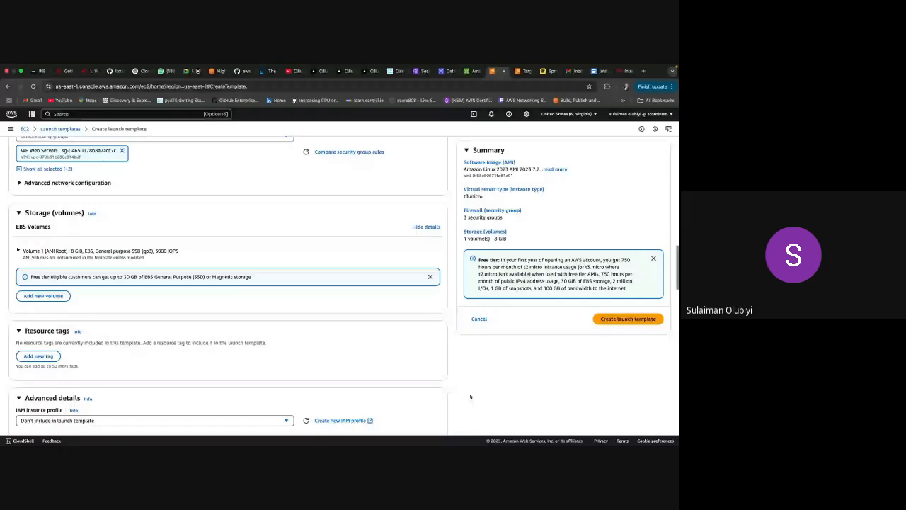
Go to the user data field in the launch template's advanced details and place the cursor in it.
scroll(470, 397, "down", 10)
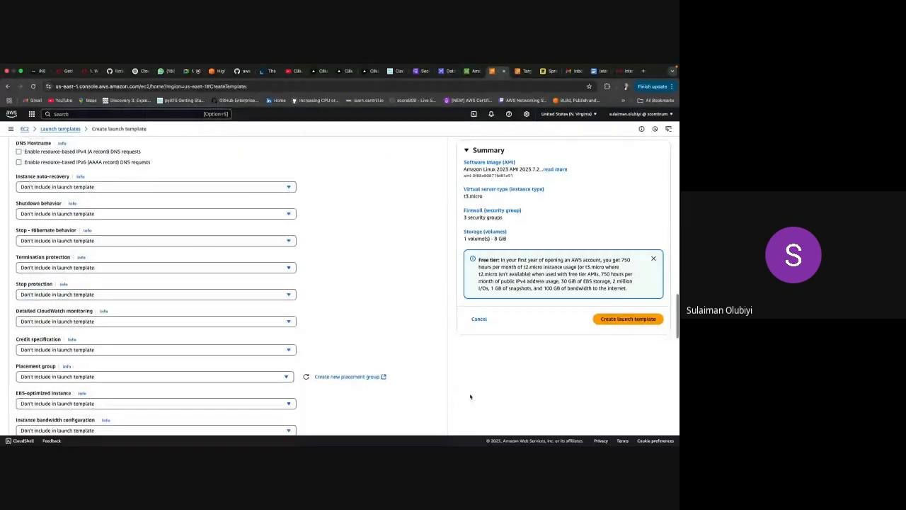
scroll(470, 396, "down", 5)
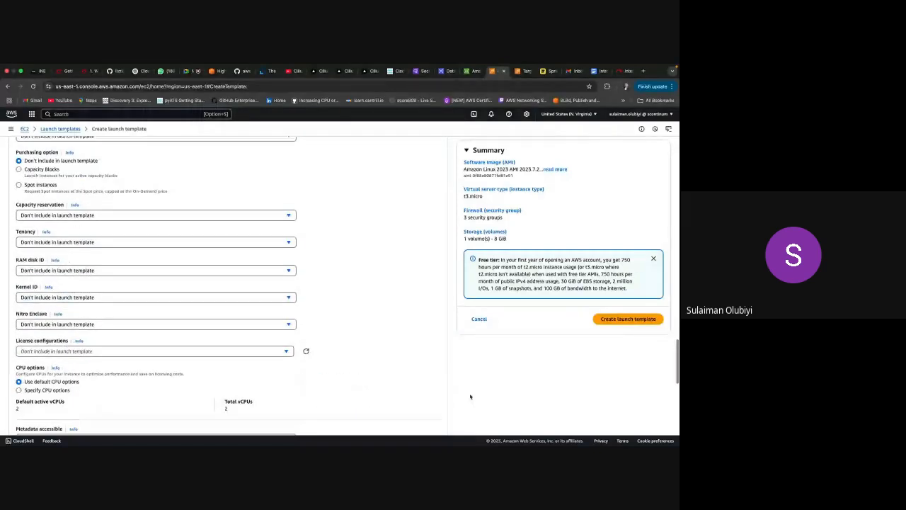
scroll(470, 397, "down", 10)
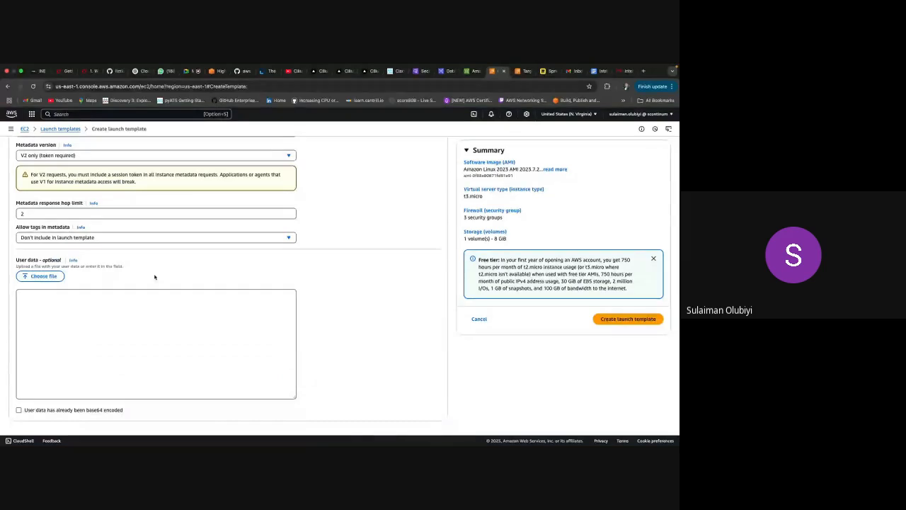
left_click(135, 304)
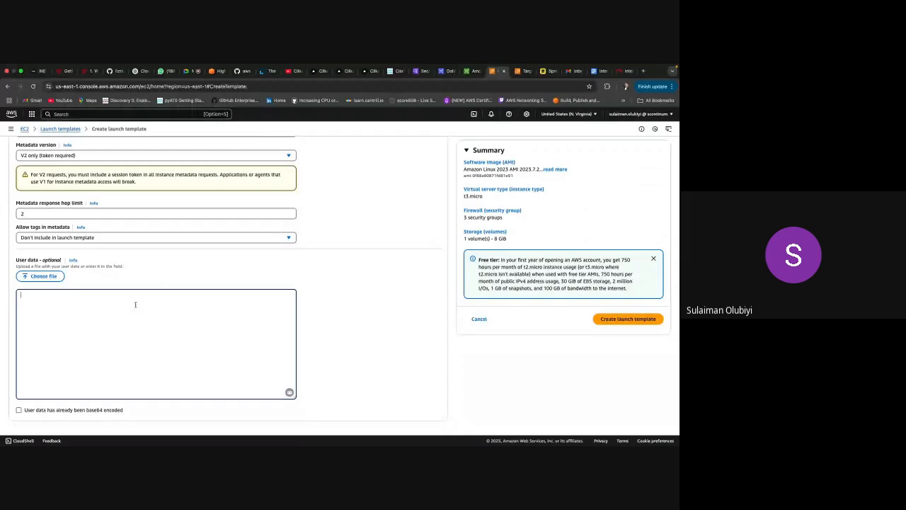
Read through the Lab 5 user data script in the workshop guide, from the database variables to the httpd restart and enable commands.
left_click(216, 71)
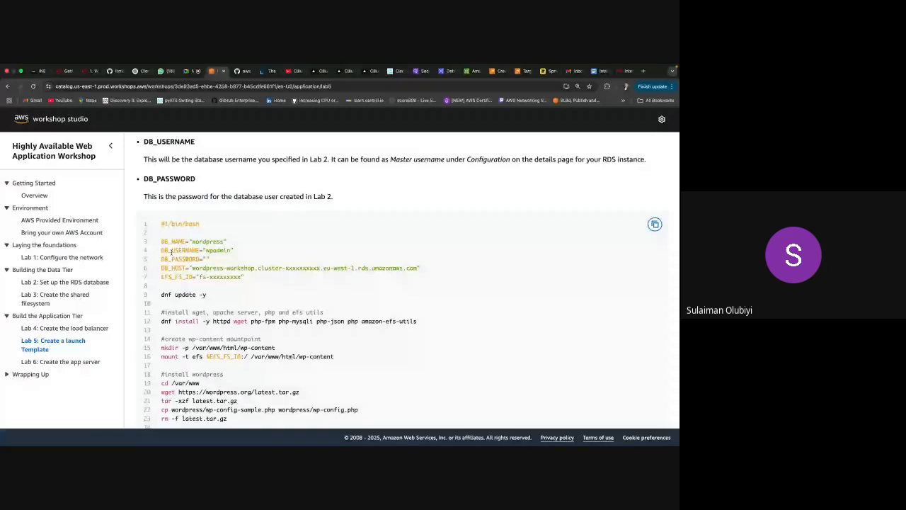
mouse_move(171, 251)
left_mouse_down()
mouse_move(210, 259)
mouse_move(176, 241)
left_mouse_up()
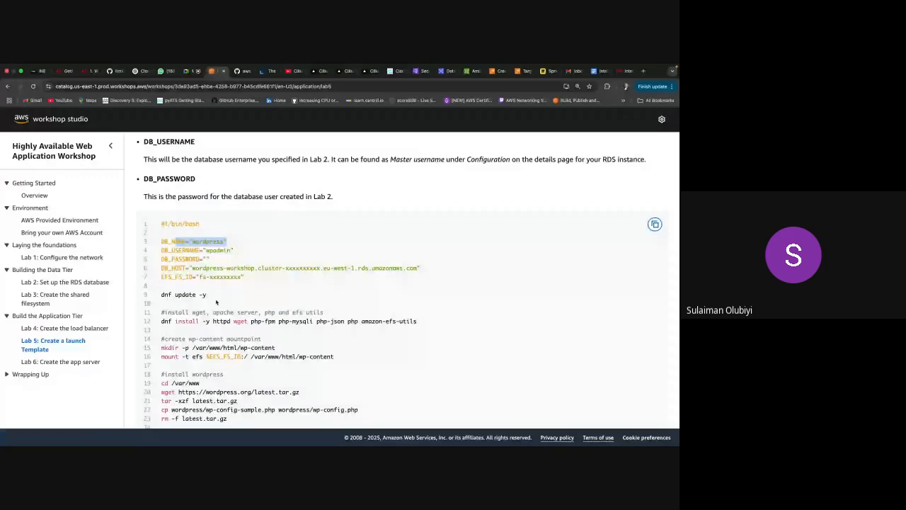
left_click(191, 294)
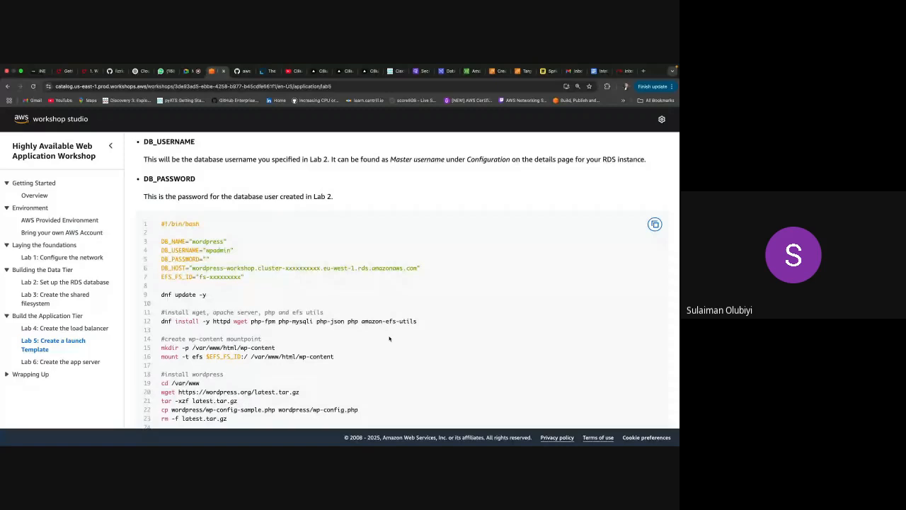
scroll(389, 338, "down", 1)
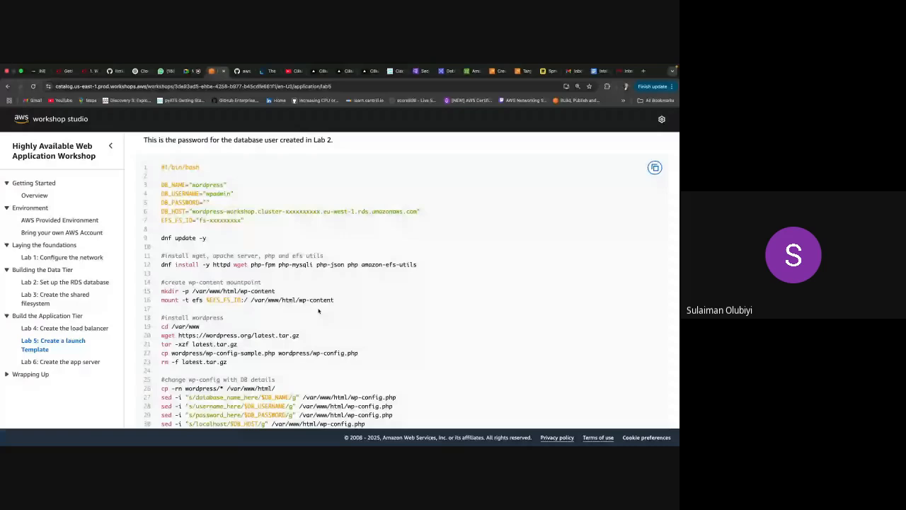
scroll(318, 310, "down", 3)
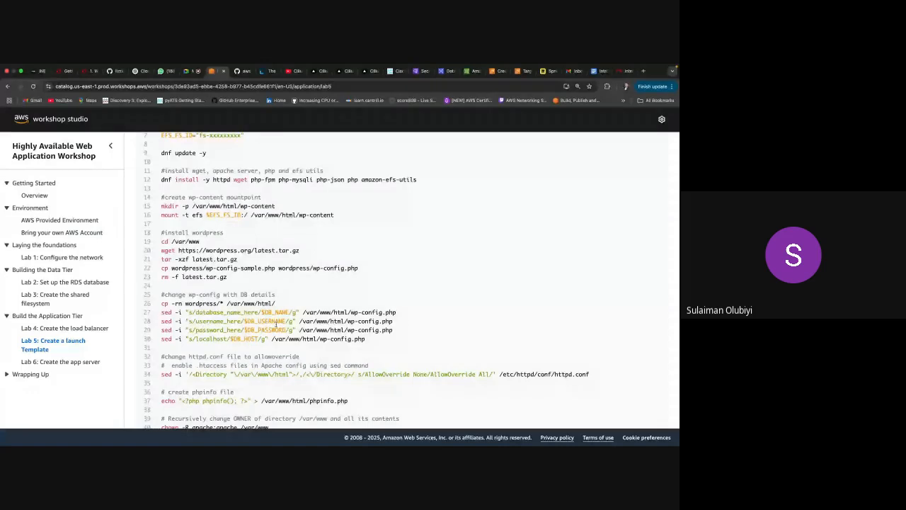
scroll(276, 323, "down", 1)
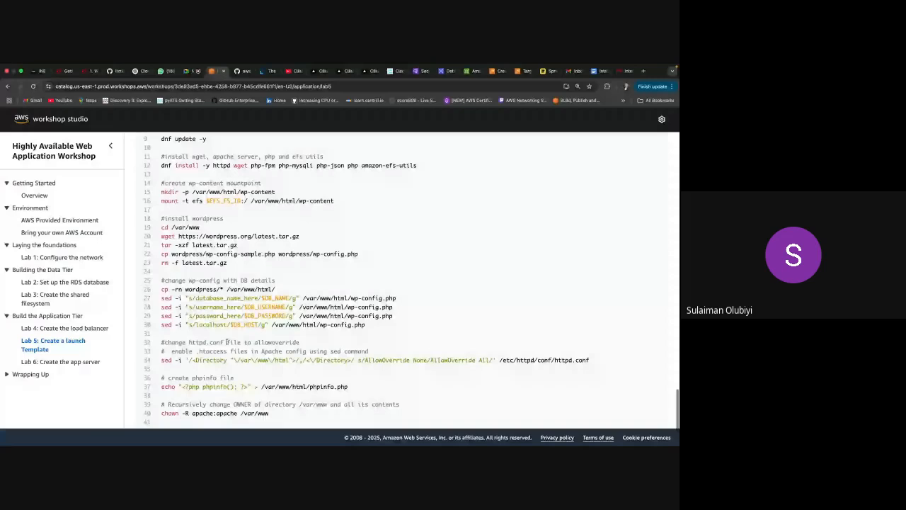
scroll(584, 301, "down", 2)
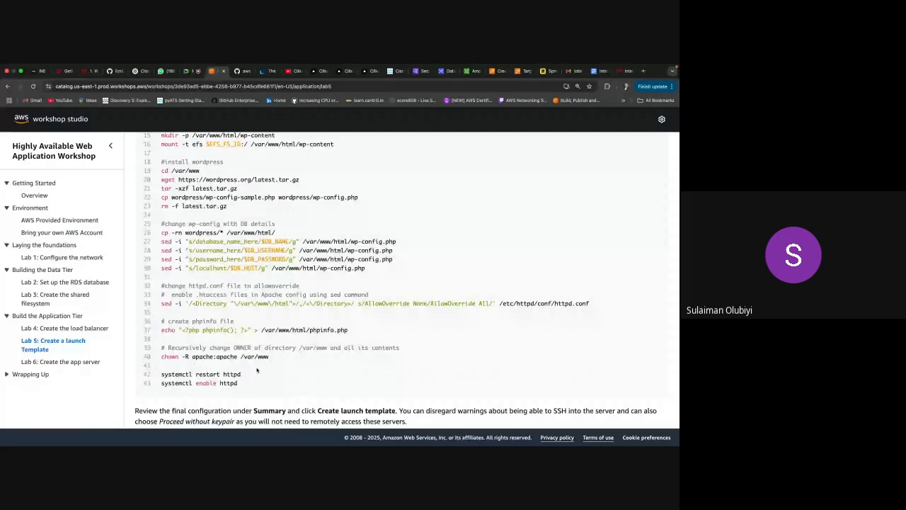
scroll(257, 370, "down", 1)
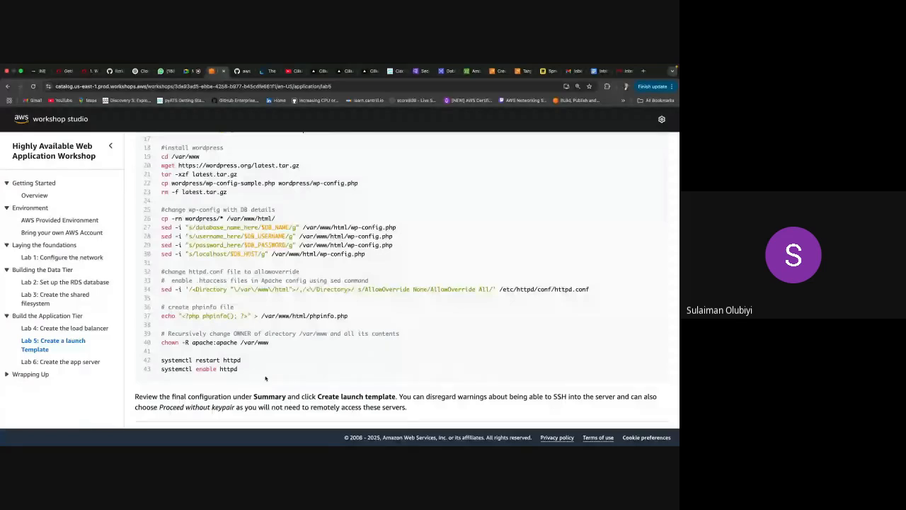
scroll(265, 378, "up", 1)
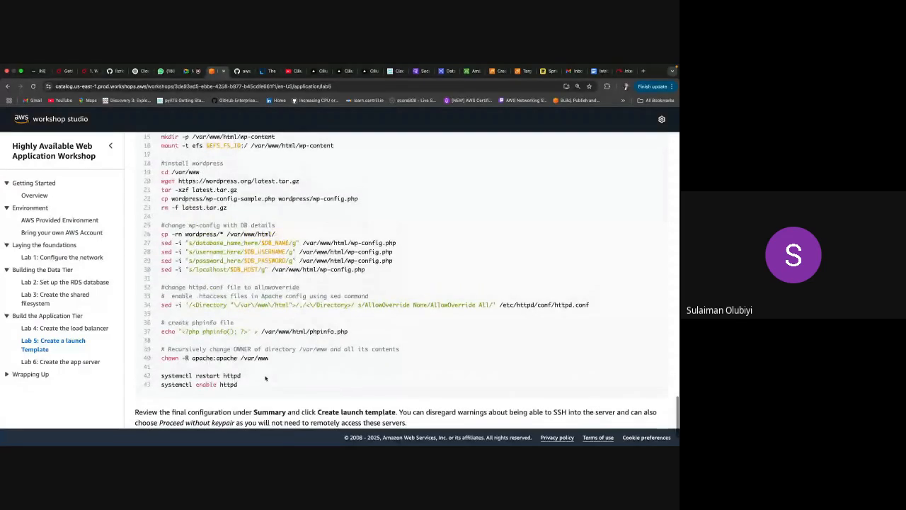
scroll(265, 378, "up", 3)
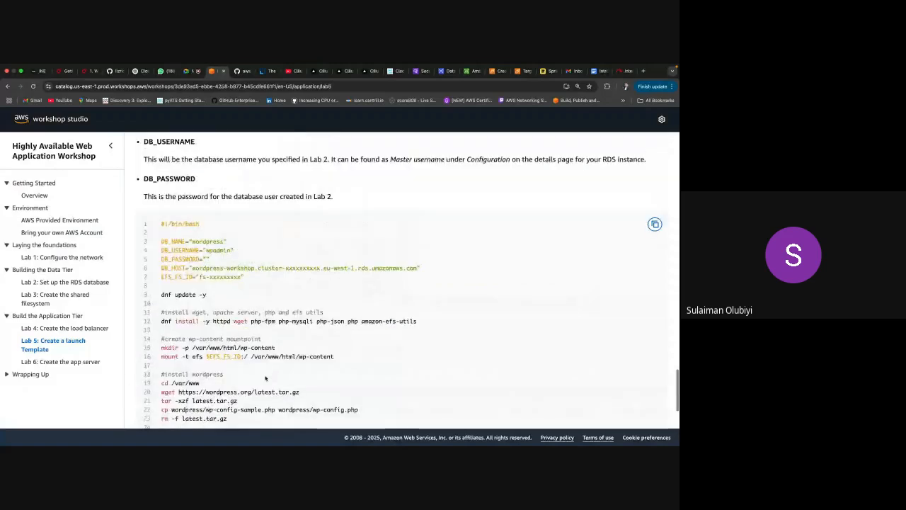
scroll(266, 378, "down", 1)
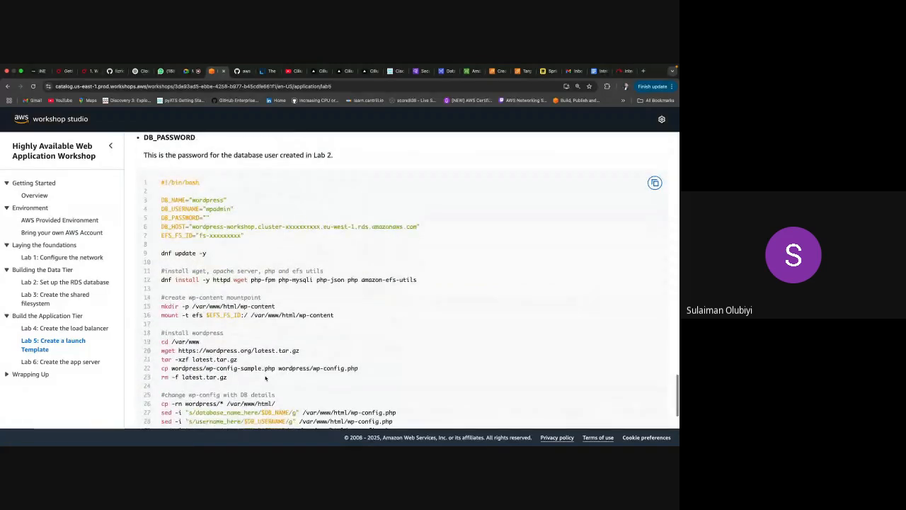
scroll(265, 378, "down", 2)
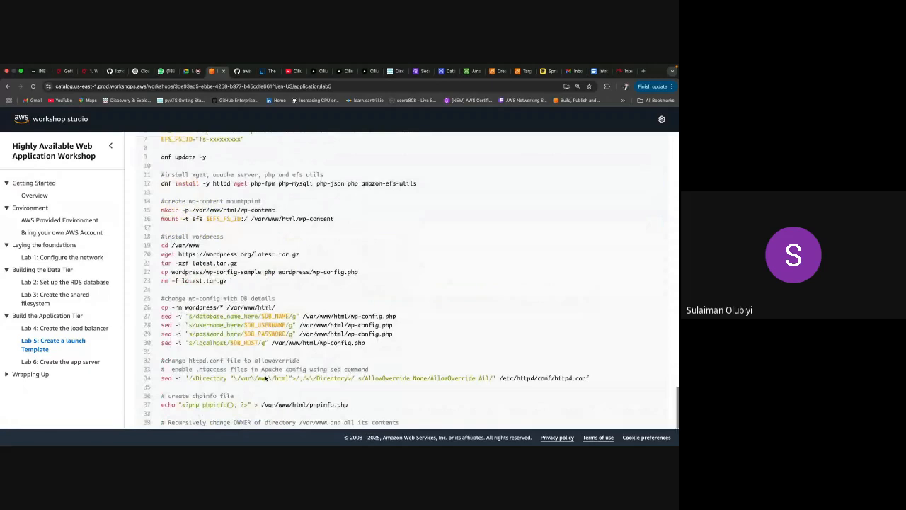
Copy the Lab 5 user data script and paste it into a new blank Google Docs document.
scroll(266, 378, "up", 3)
left_click(654, 224)
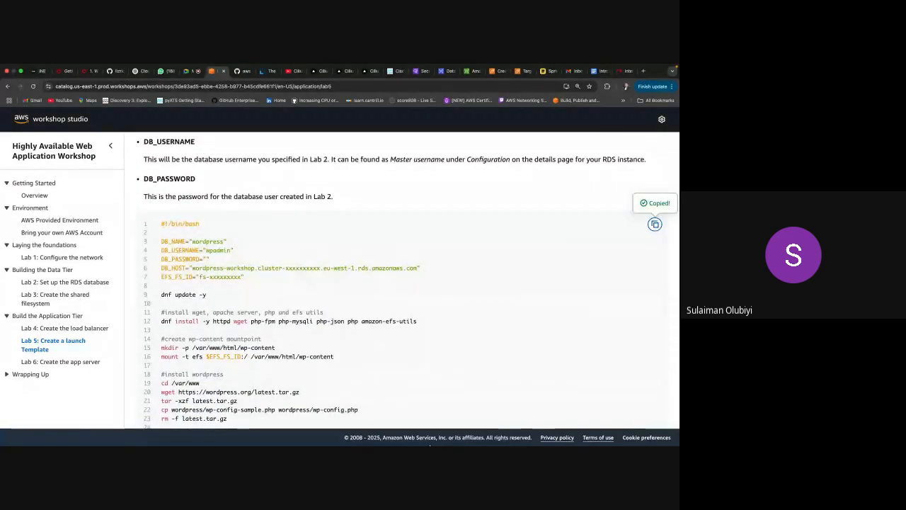
mouse_move(394, 432)
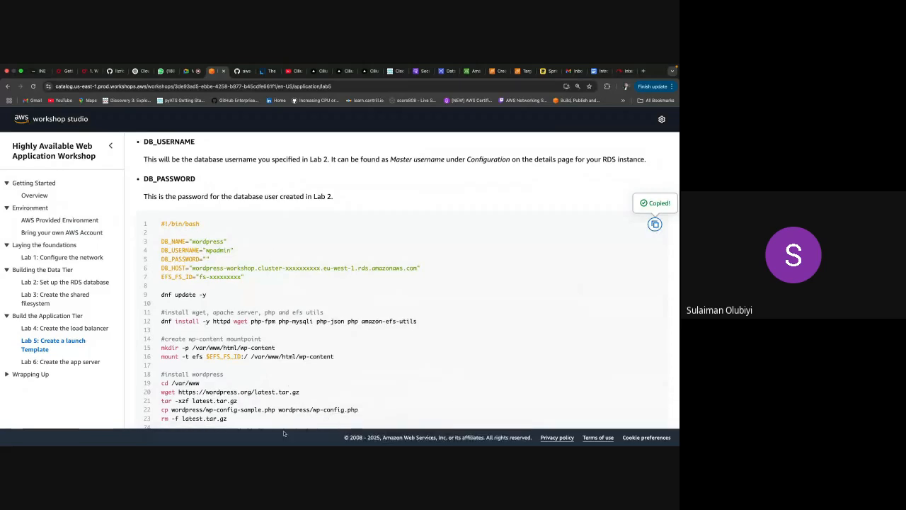
mouse_move(368, 437)
left_click(428, 437)
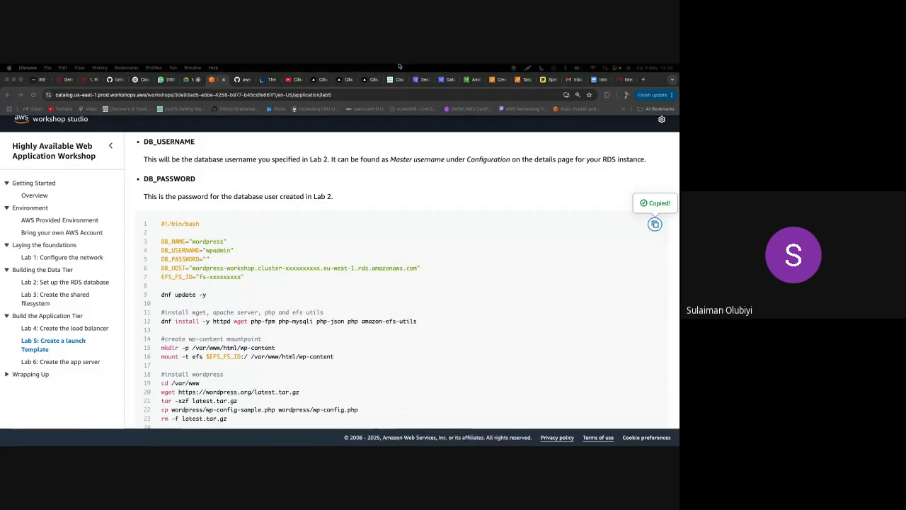
left_click(601, 79)
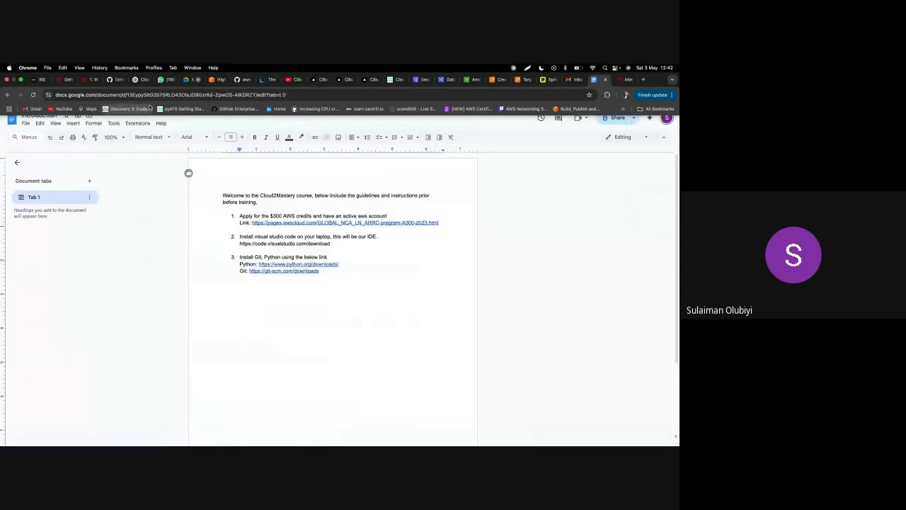
left_click(26, 123)
mouse_move(34, 136)
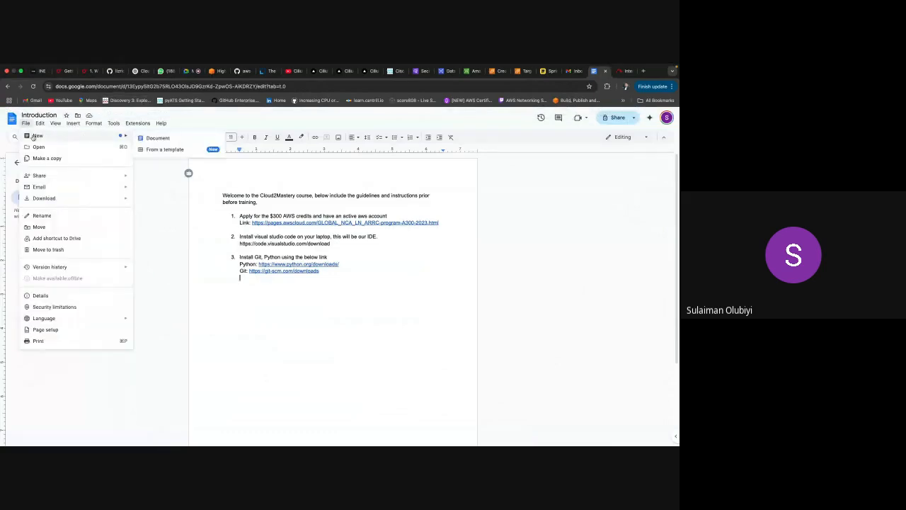
left_click(157, 138)
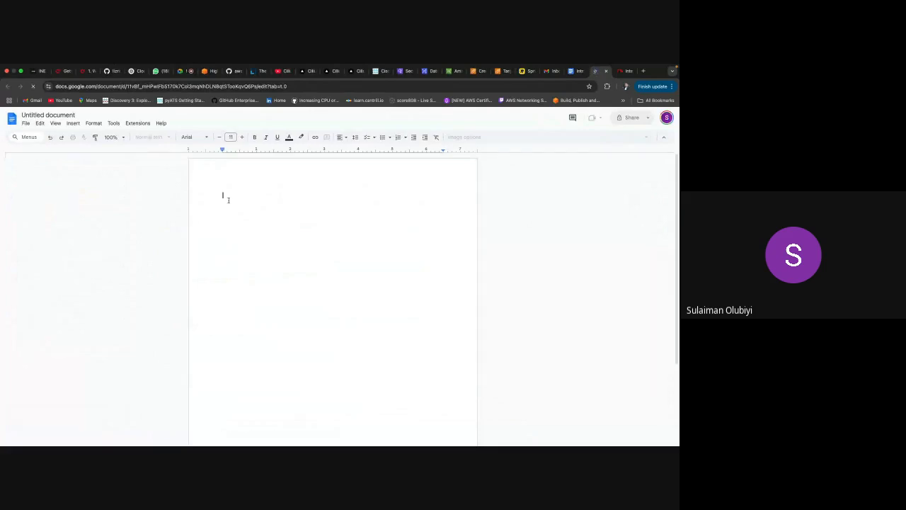
key("super+v")
left_click(335, 218)
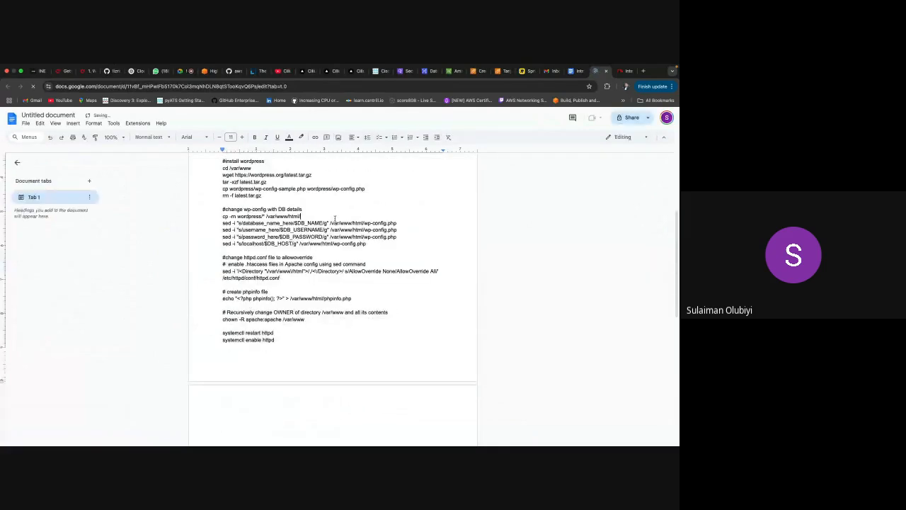
Enter the database password as the DB_PASSWORD value in the pasted script.
scroll(299, 163, "up", 1)
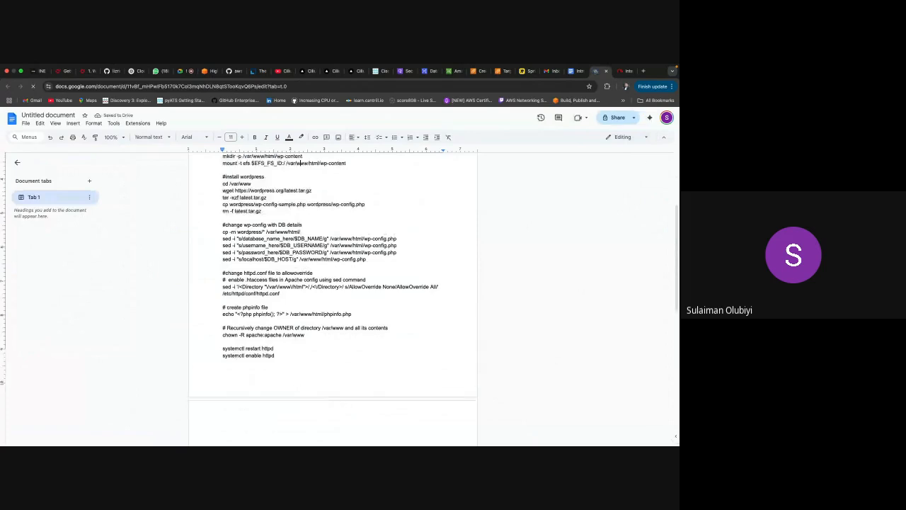
scroll(299, 163, "up", 2)
scroll(333, 297, "up", 4)
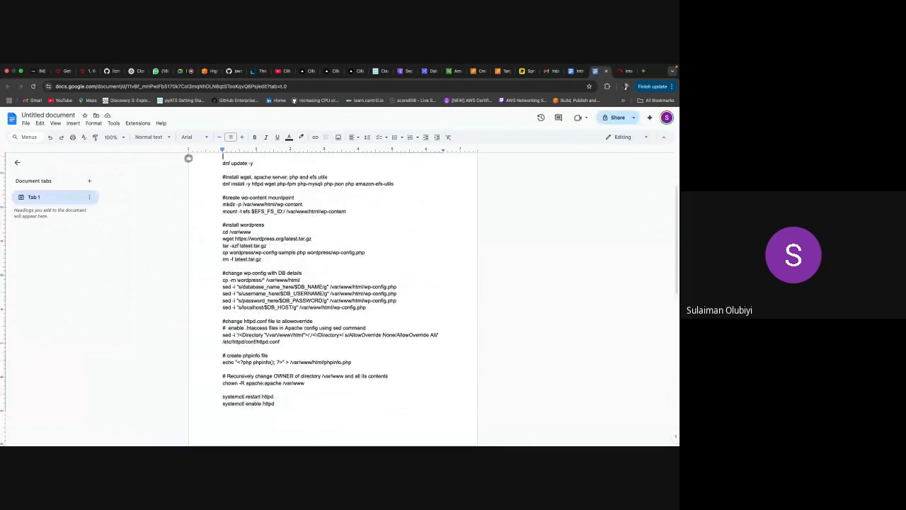
scroll(188, 158, "down", 2)
scroll(278, 177, "up", 1)
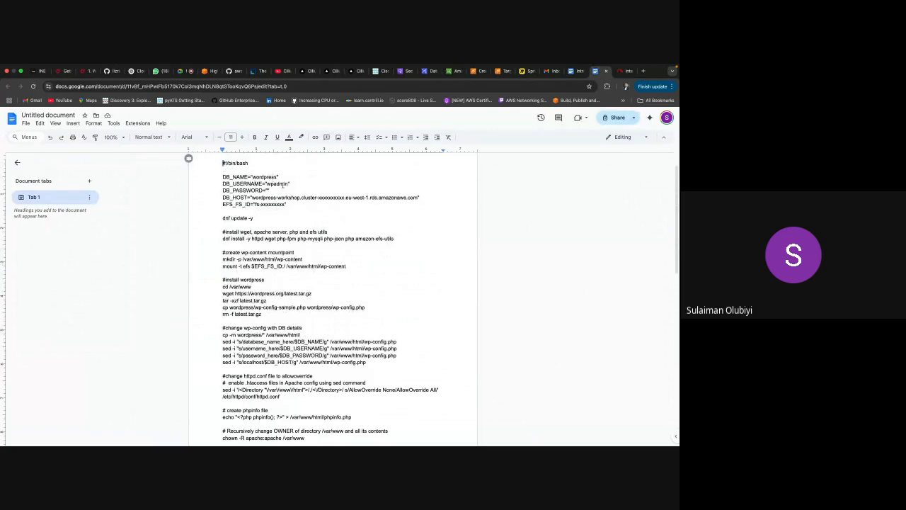
left_click(267, 190)
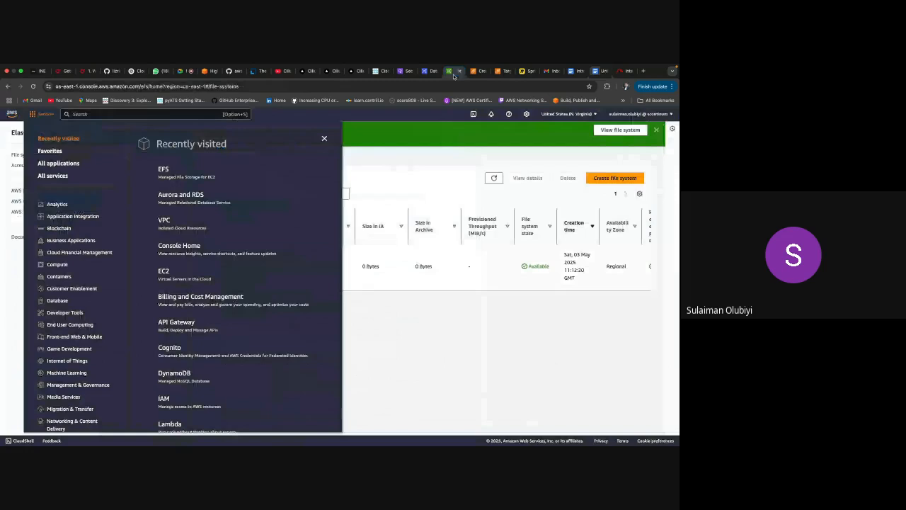
Open the Wordpress-EFS file system's details in the Amazon EFS console and copy its file system ID.
left_click(450, 71)
left_click(421, 136)
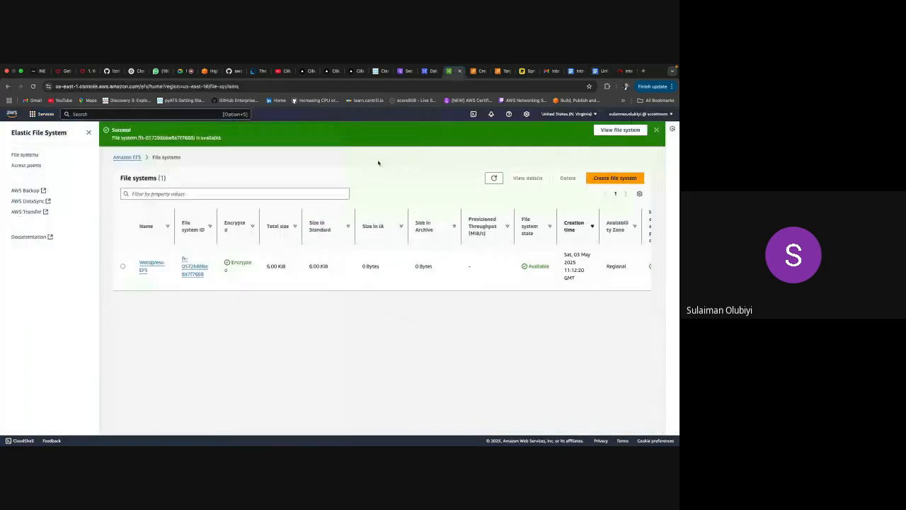
left_click(143, 269)
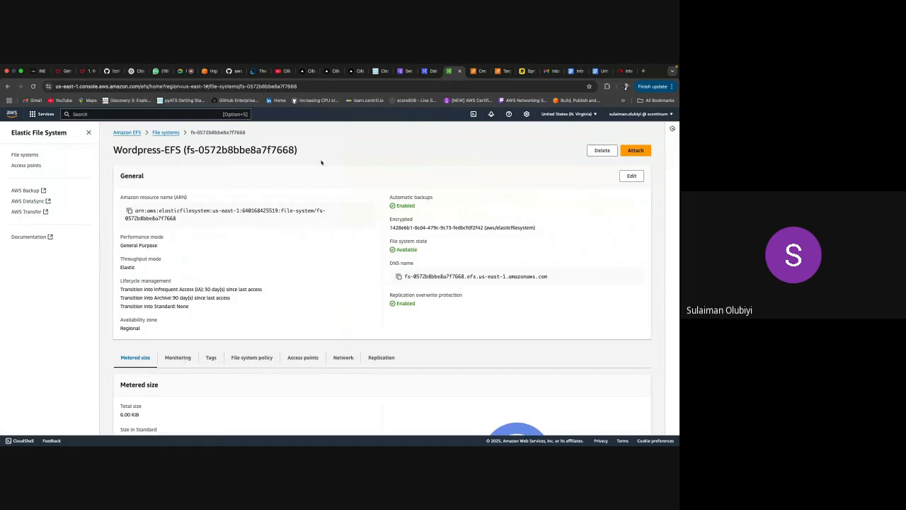
left_click_drag(296, 150, 185, 149)
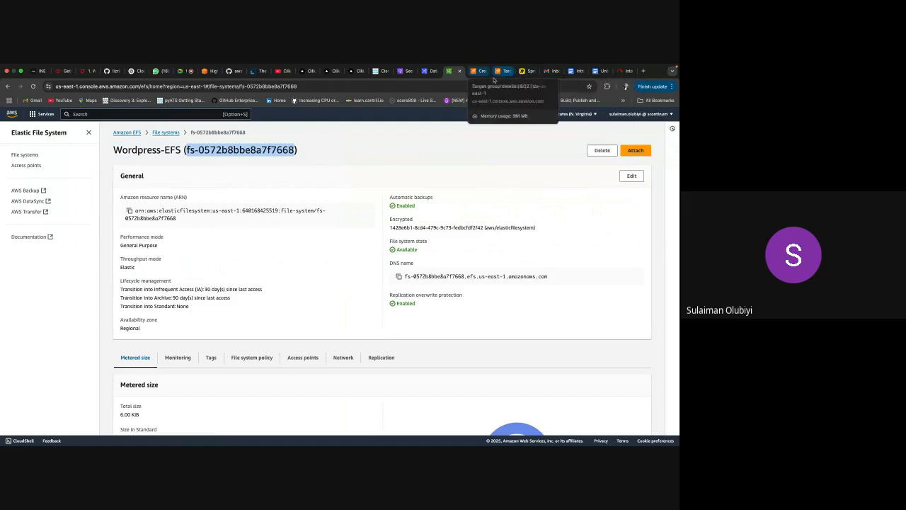
Try pasting the copied file system ID over the EFS_FS_ID placeholder in the Google Docs script, and undo the paste.
left_click(598, 71)
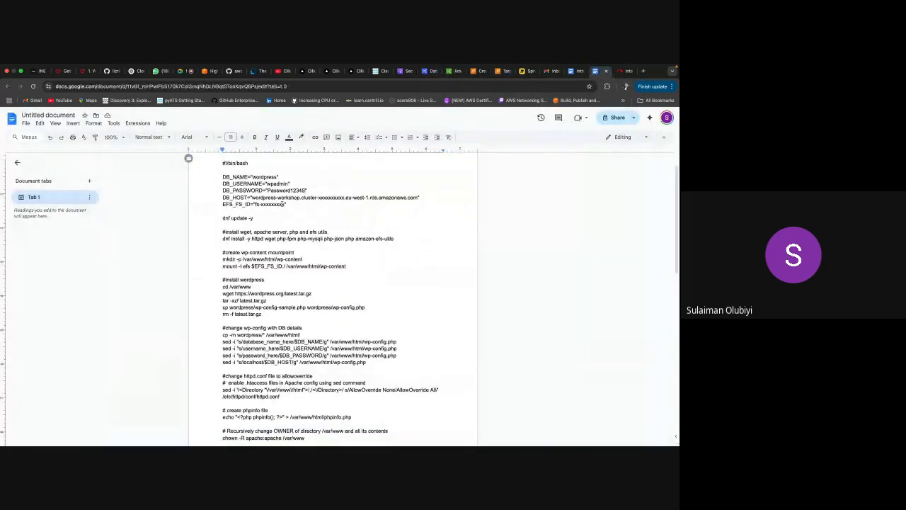
left_click_drag(285, 204, 254, 204)
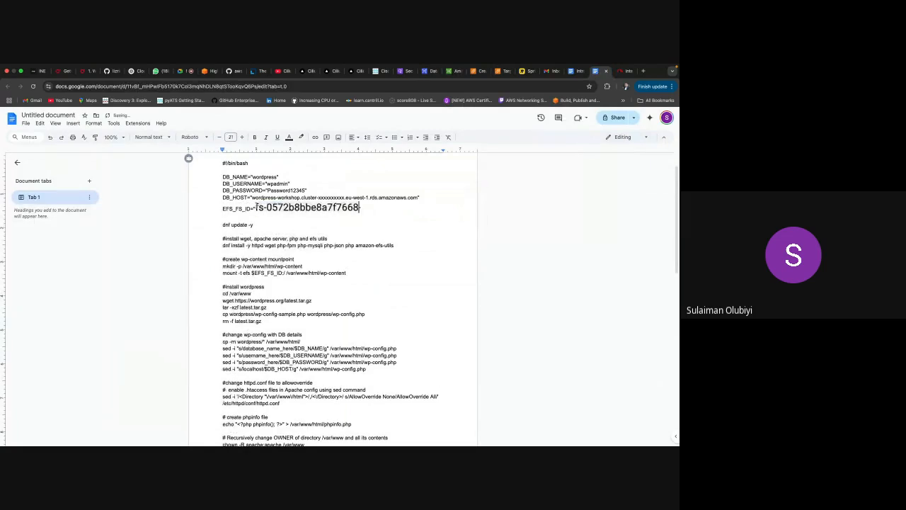
key("super+z")
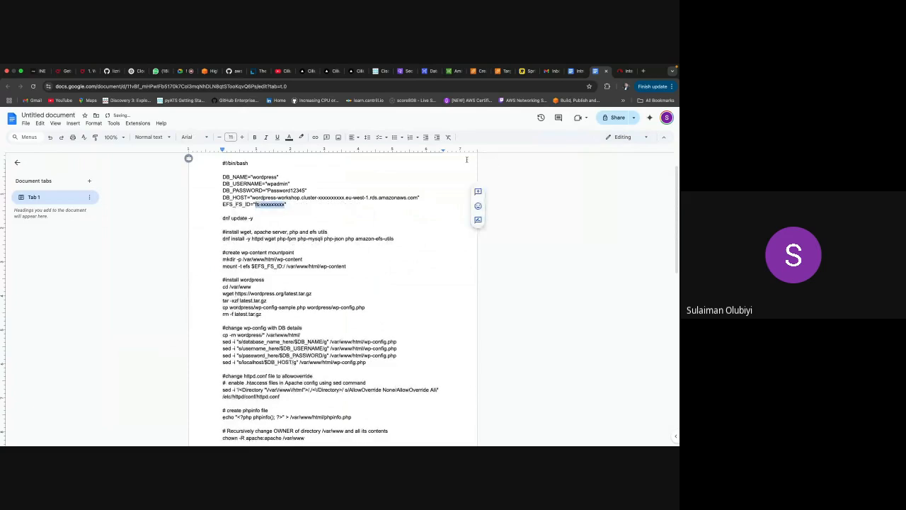
Copy the ID part after "fs-" from the Wordpress-EFS DNS name and paste it over the EFS_FS_ID placeholder in the Google Docs script.
left_click(479, 72)
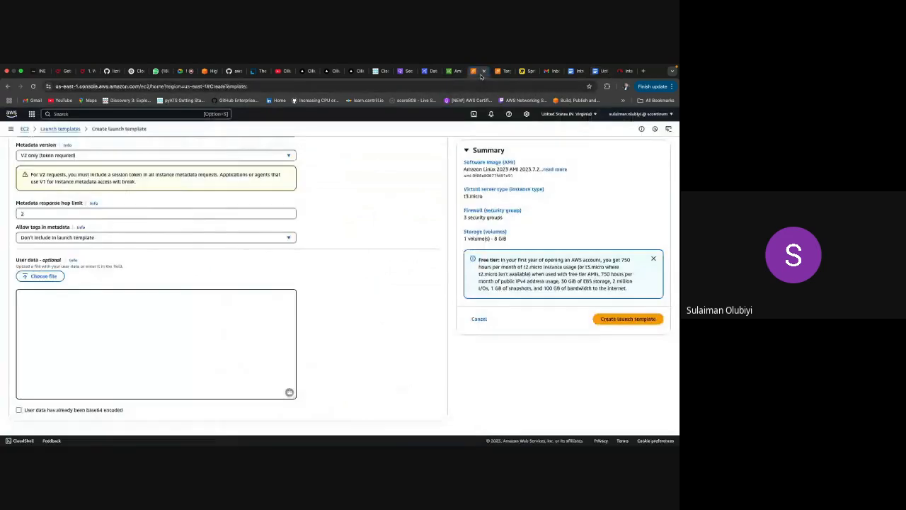
left_click(499, 72)
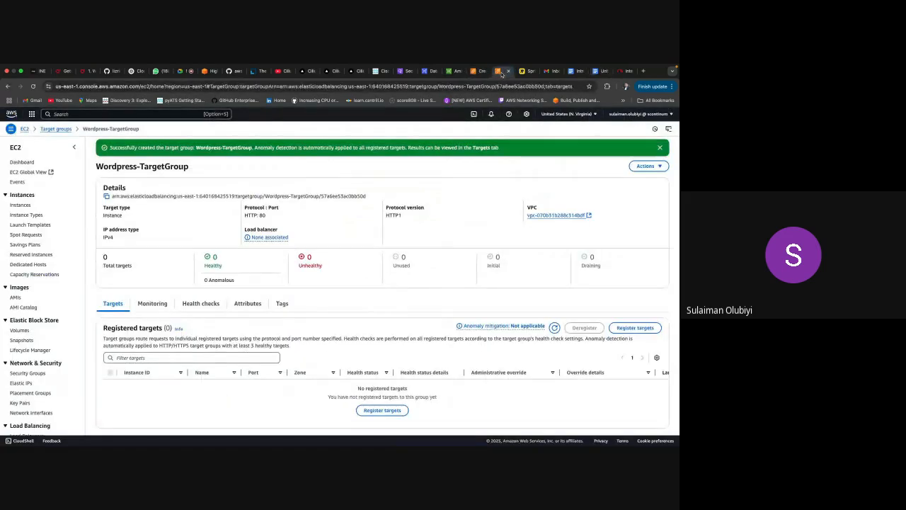
left_click(449, 71)
left_click(296, 275)
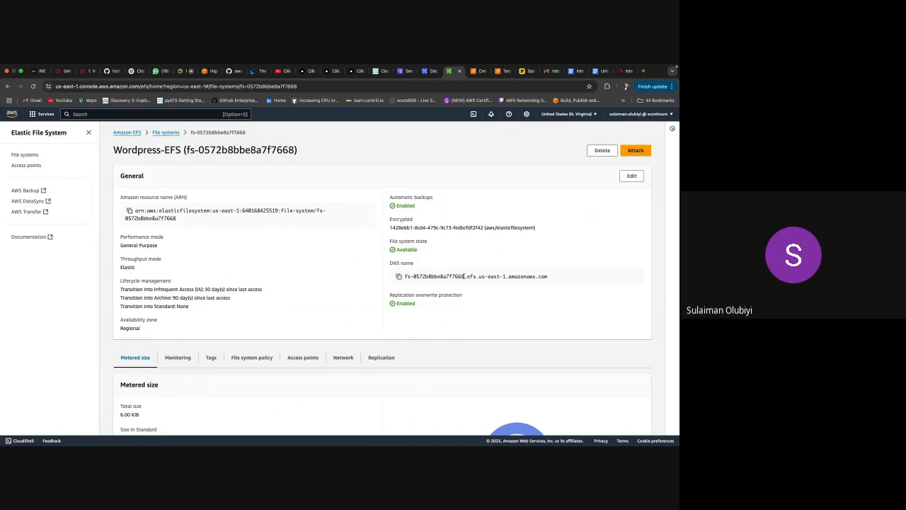
left_click_drag(465, 276, 414, 274)
left_click(599, 71)
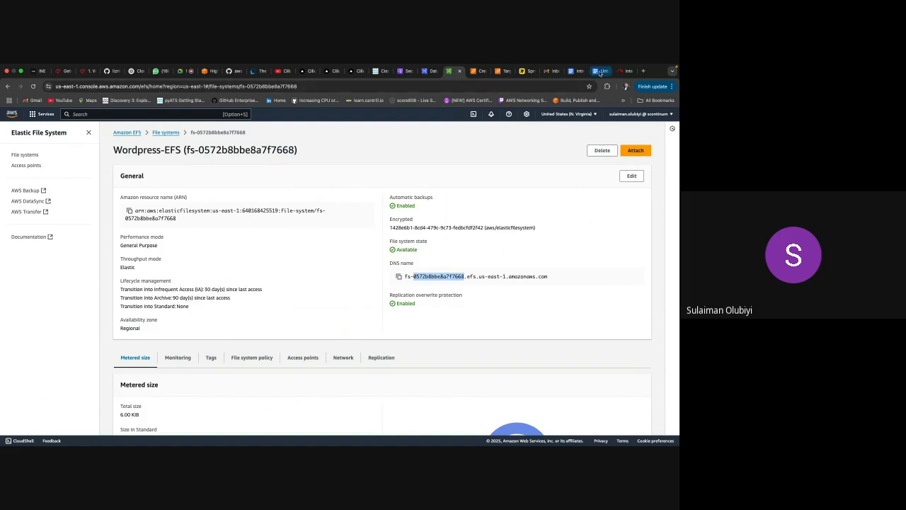
left_click(284, 204)
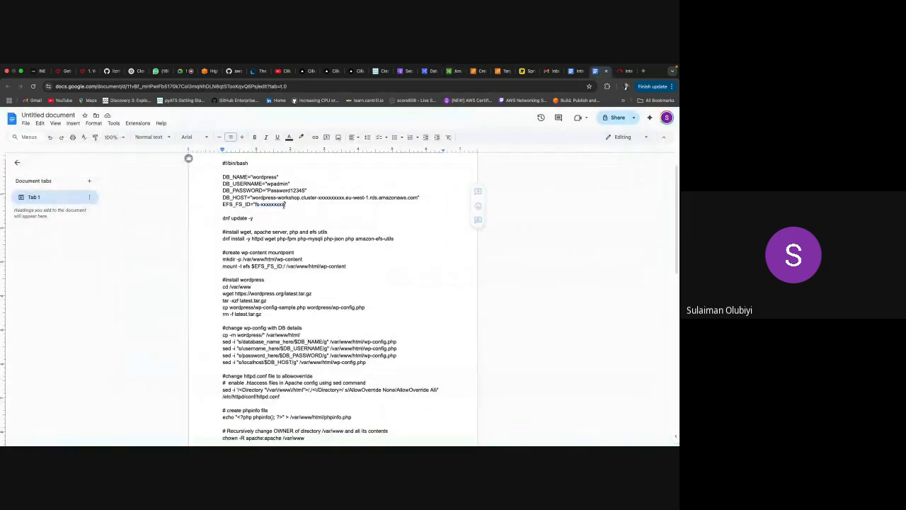
key("BackSpace")
key("BackSpace")
key("BackSpace")
key("BackSpace")
key("BackSpace")
key("BackSpace")
key("BackSpace")
key("BackSpace")
key("BackSpace")
key("BackSpace")
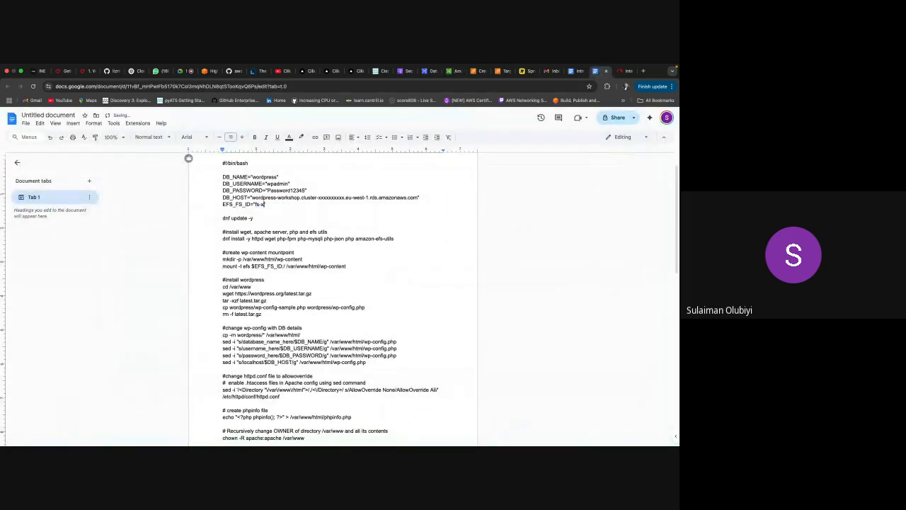
key("super+v")
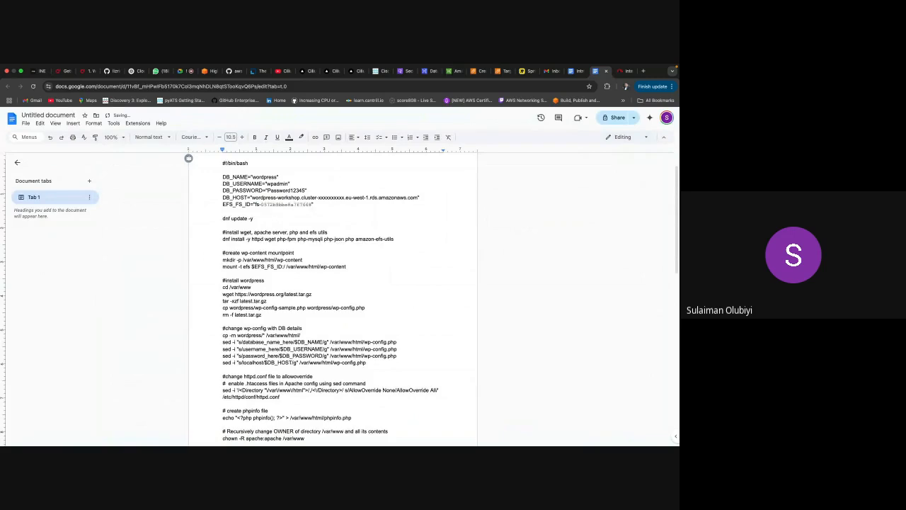
Clear the pasted ID from the EFS_FS_ID line and enter its value as fs-022.
key("BackSpace")
key("BackSpace")
key("BackSpace")
key("BackSpace")
key("BackSpace")
key("BackSpace")
key("BackSpace")
key("BackSpace")
key("BackSpace")
key("BackSpace")
key("BackSpace")
key("BackSpace")
key("BackSpace")
key("BackSpace")
key("BackSpace")
key("BackSpace")
key("BackSpace")
key("BackSpace")
key("BackSpace")
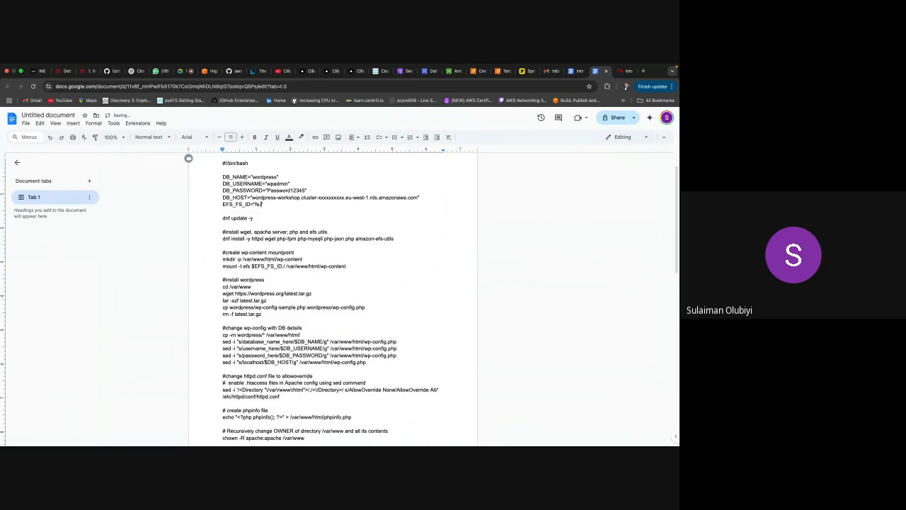
type("-022")
Try replacing the EFS_FS_ID value in the Google Docs script with the ID part copied from the Wordpress-EFS ARN.
left_click(503, 70)
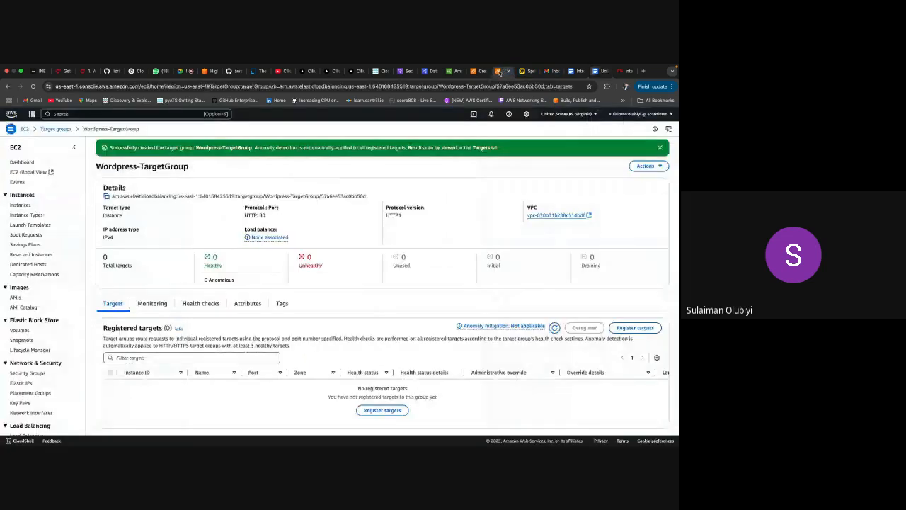
left_click(454, 70)
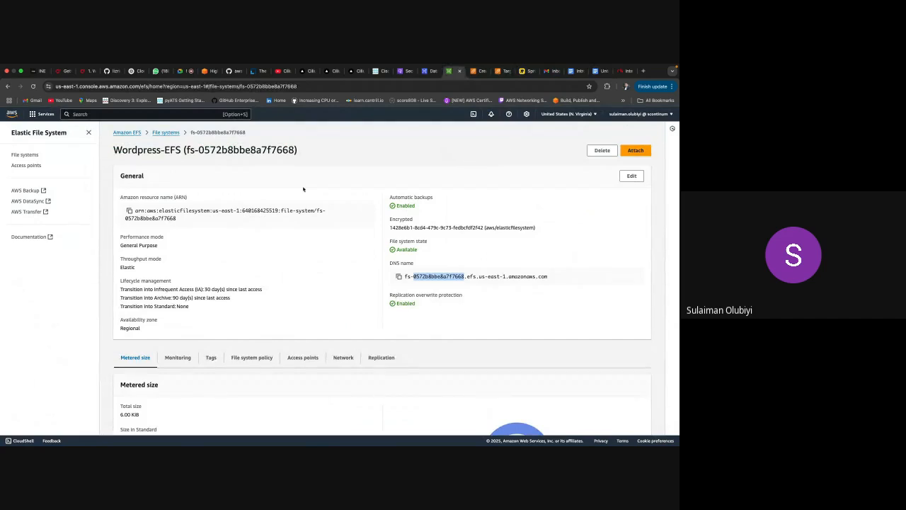
left_click_drag(177, 220, 127, 221)
key("super+c")
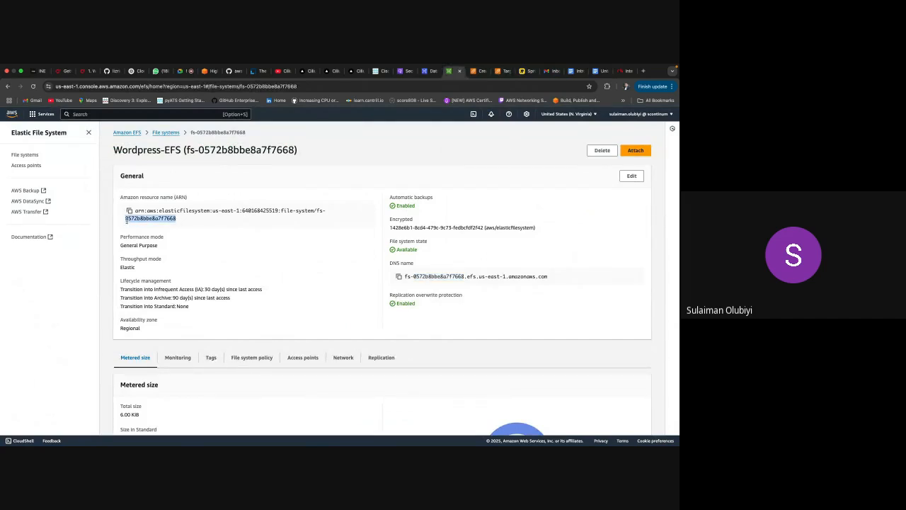
left_click(597, 71)
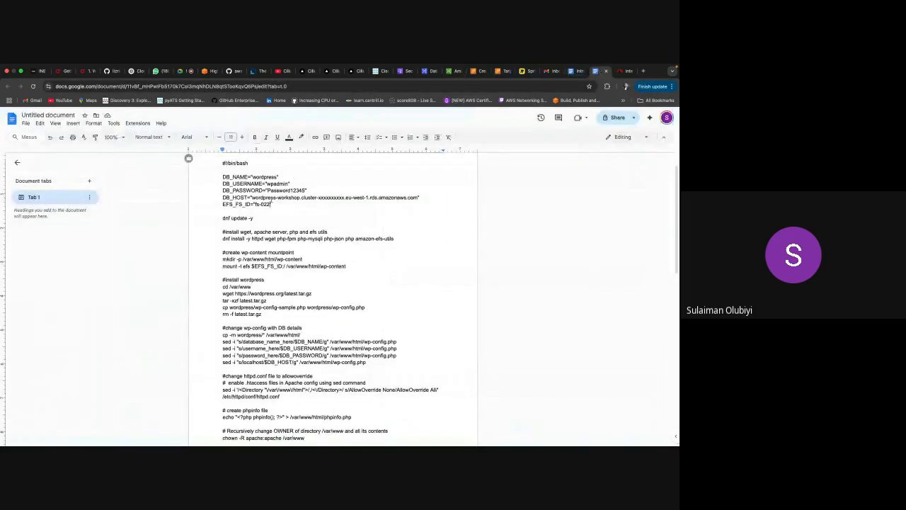
key("BackSpace")
key("BackSpace")
key("BackSpace")
key("super+v")
key("BackSpace")
key("BackSpace")
key("BackSpace")
key("BackSpace")
key("BackSpace")
key("BackSpace")
key("BackSpace")
key("BackSpace")
key("BackSpace")
key("BackSpace")
key("BackSpace")
key("BackSpace")
key("BackSpace")
key("BackSpace")
key("BackSpace")
key("BackSpace")
key("BackSpace")
key("BackSpace")
key("BackSpace")
Copy the Lab 5 script from the workshop guide and paste it into the launch template's user data.
left_click(211, 70)
left_click(655, 224)
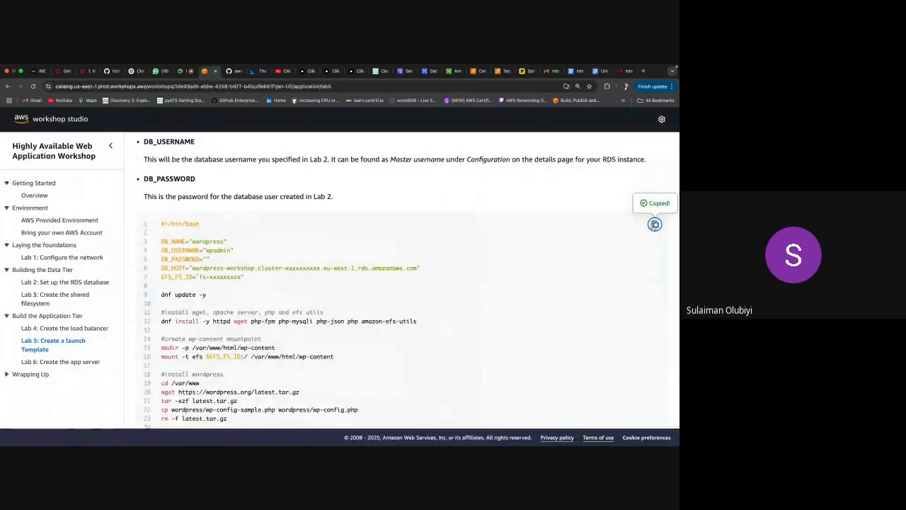
left_click(496, 81)
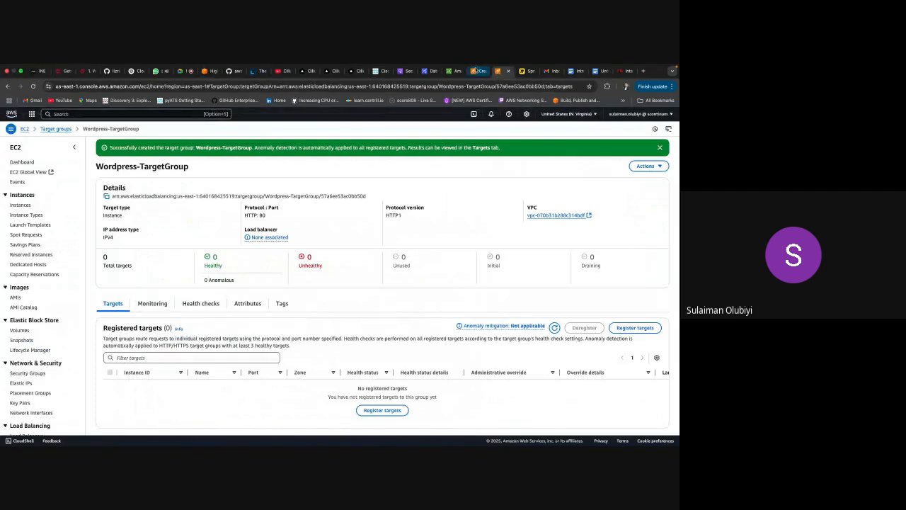
left_click(477, 70)
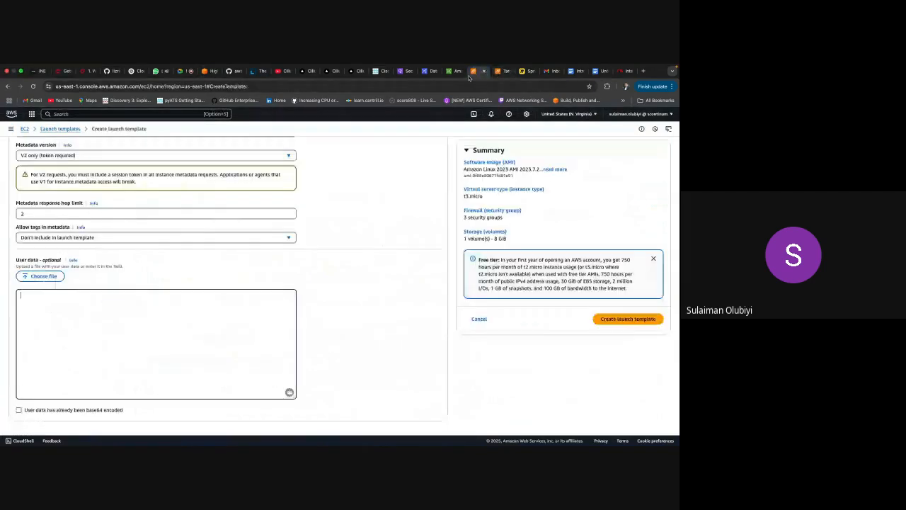
left_click(170, 300)
key("super+v")
left_click(170, 300)
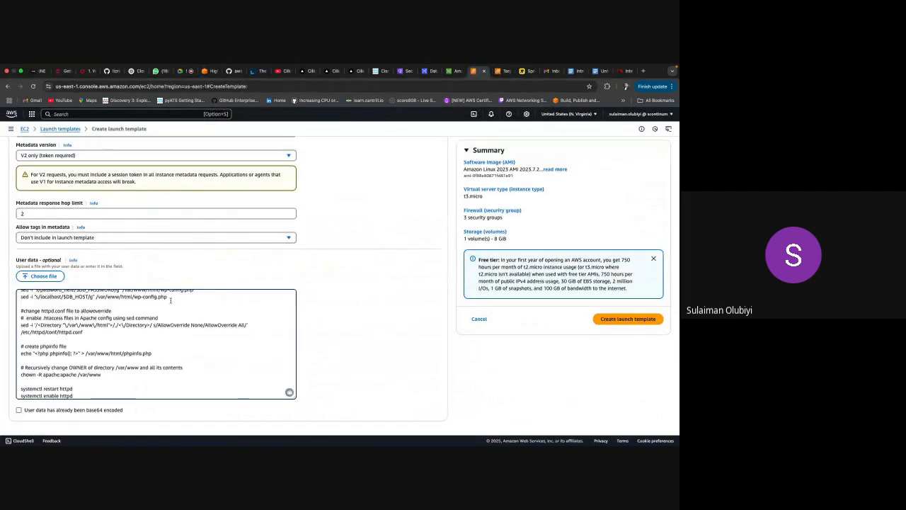
Enter the database password as the DB_PASSWORD value in the launch template's user data script.
scroll(170, 300, "up", 10)
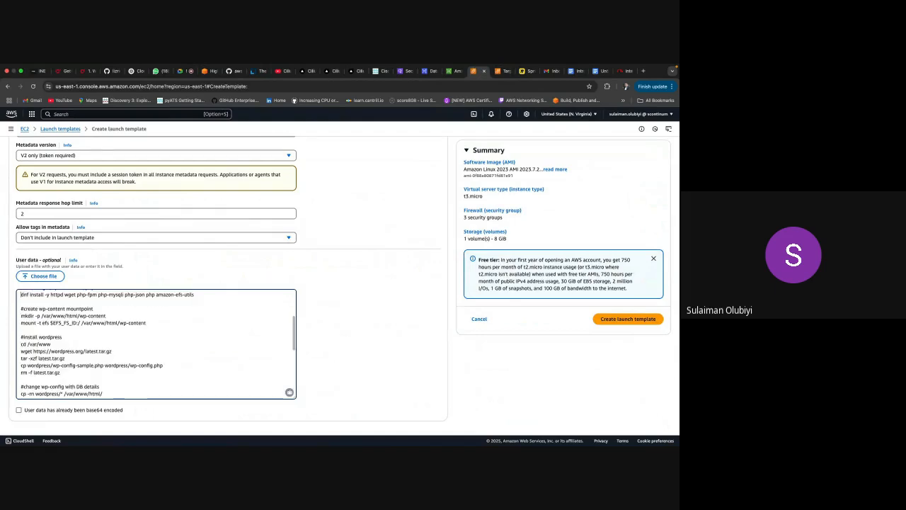
scroll(20, 294, "up", 3)
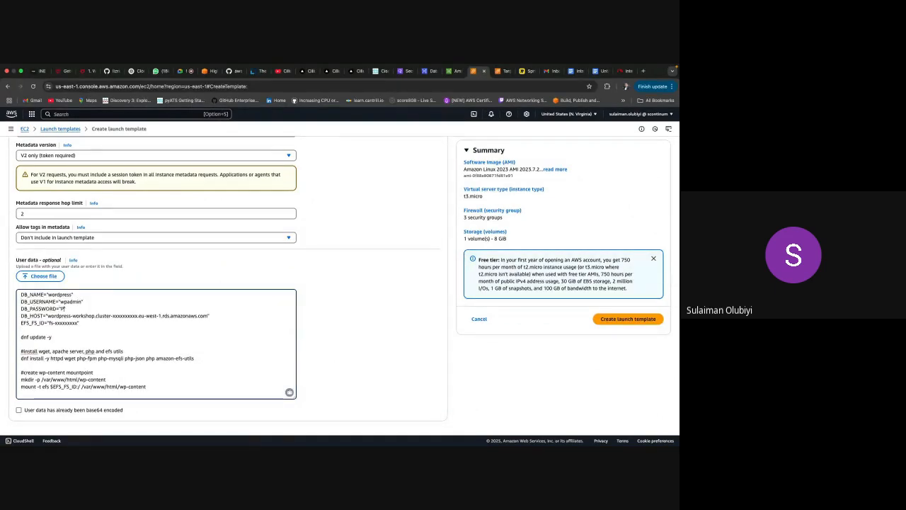
Set EFS_FS_ID in the user data to fs-0572b8bbe8a7f7668, copying the ID from the Wordpress-EFS details.
left_click(84, 324)
key("BackSpace")
key("BackSpace")
key("BackSpace")
key("BackSpace")
key("BackSpace")
key("BackSpace")
key("BackSpace")
key("BackSpace")
key("BackSpace")
key("BackSpace")
left_click(452, 71)
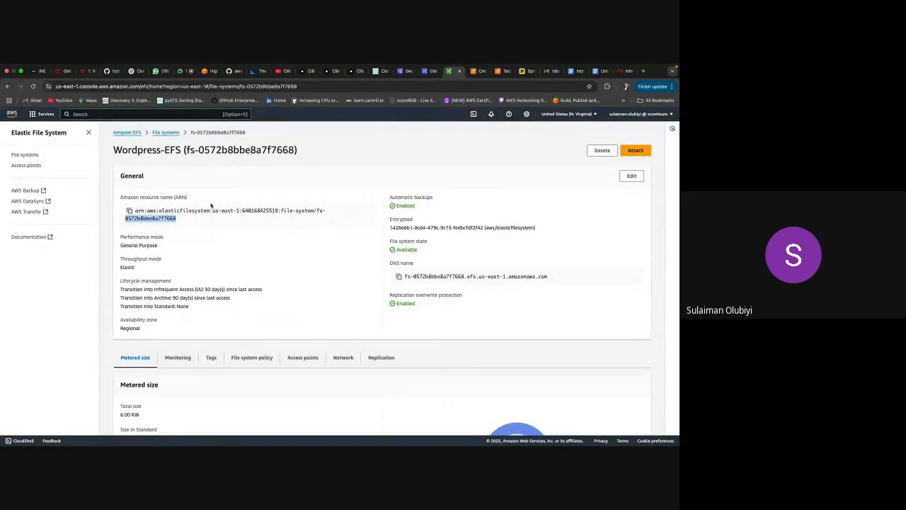
left_click(475, 71)
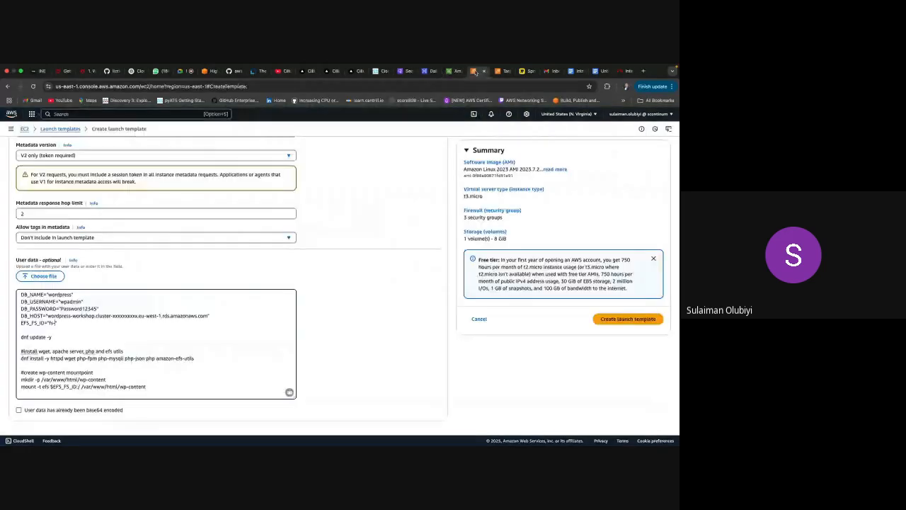
key("super+v")
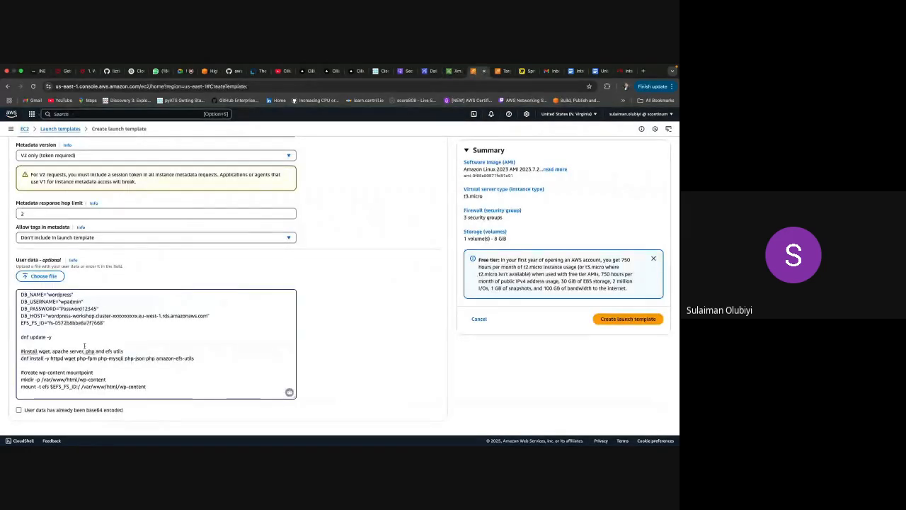
left_click(111, 343)
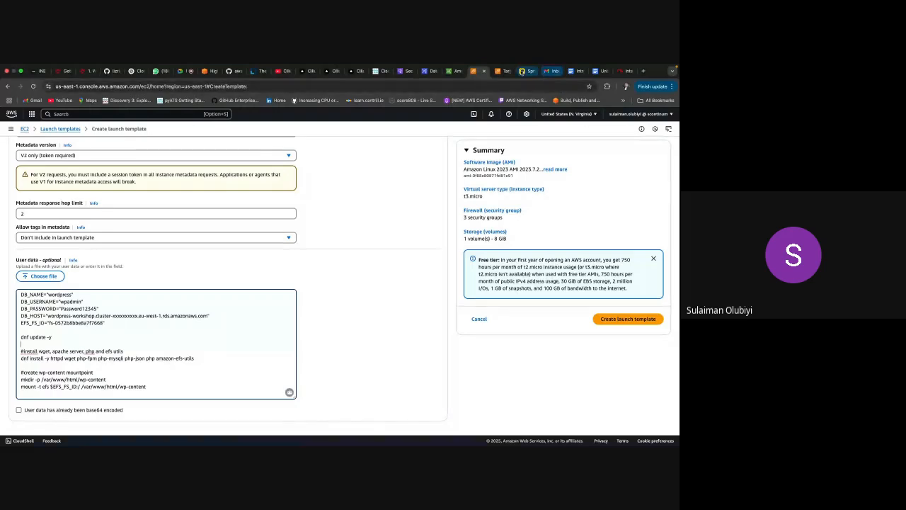
Copy the wordpress-workshop cluster's writer endpoint from the RDS console and set it as the DB_HOST value in the user data.
left_click(427, 71)
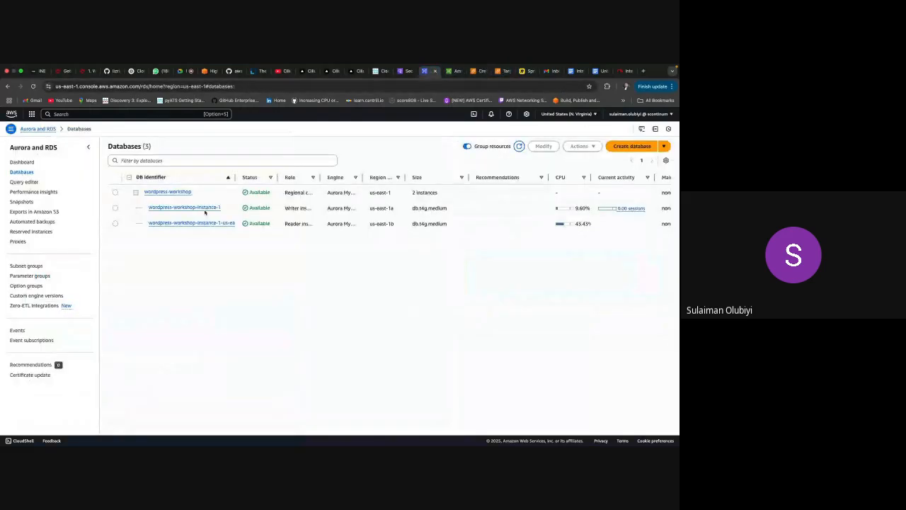
left_click(167, 193)
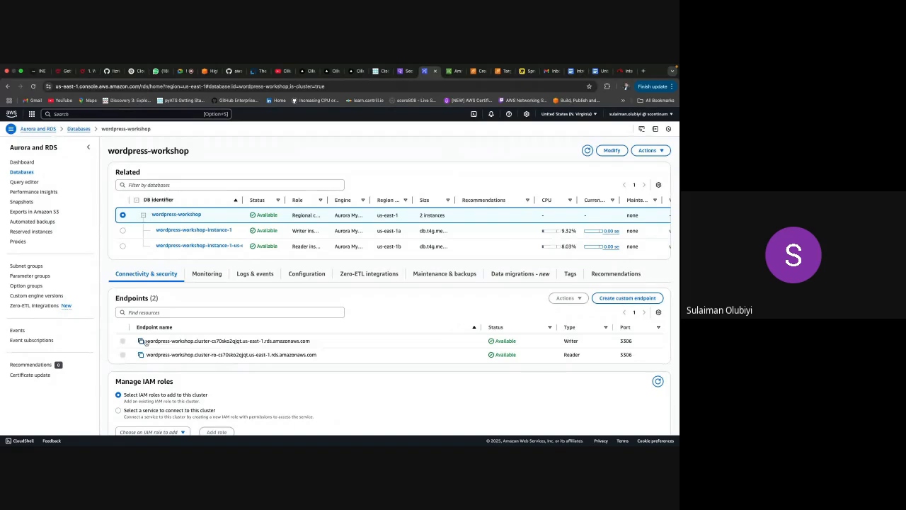
left_click(479, 71)
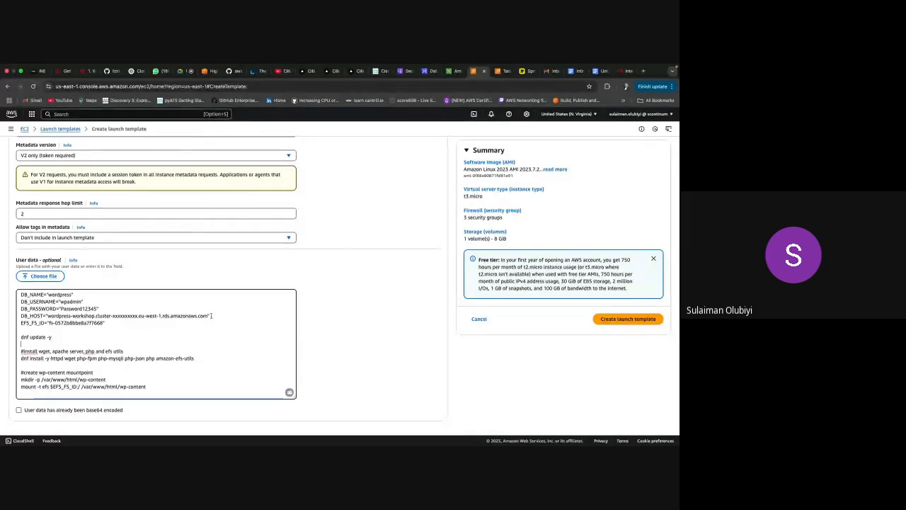
left_click_drag(208, 316, 47, 316)
key("super+v")
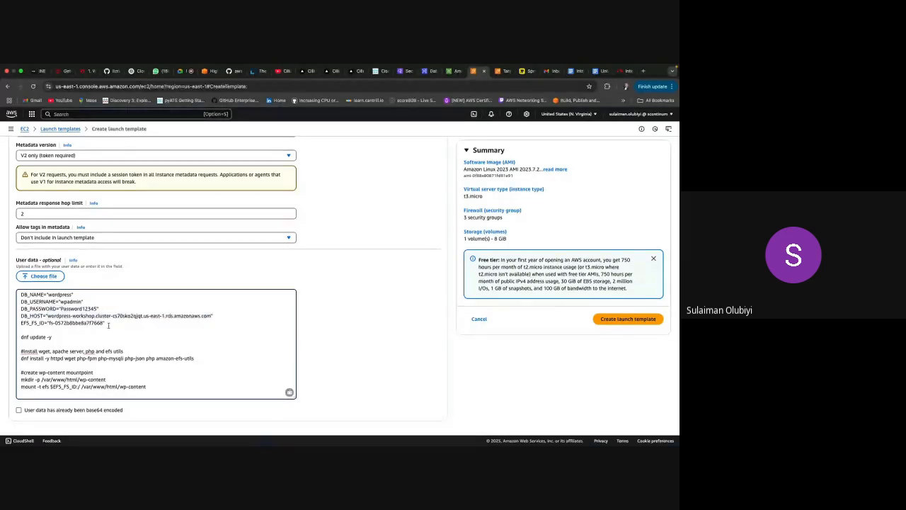
Review the user data script from its first line to the httpd commands and create the launch template.
key("Up")
key("Up")
key("Up")
key("Up")
key("Up")
key("Up")
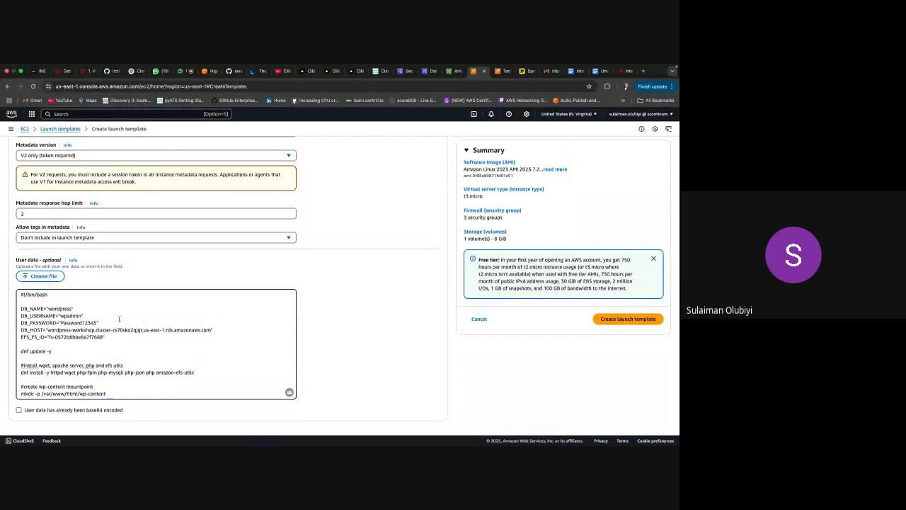
left_click(119, 318)
left_click(125, 340)
scroll(156, 343, "down", 3)
scroll(156, 343, "down", 10)
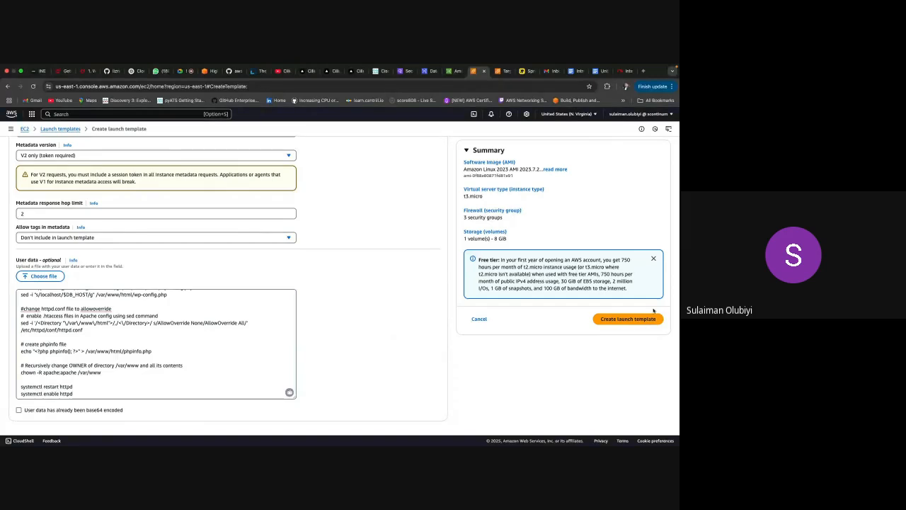
left_click(645, 320)
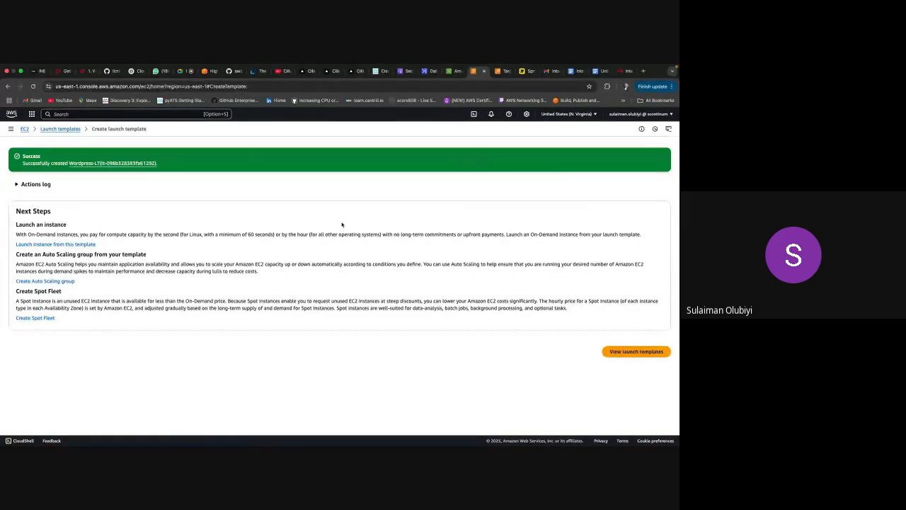
Open Lab 6: Create the app server in the workshop guide and read the Auto Scaling group creation instructions.
left_click(208, 71)
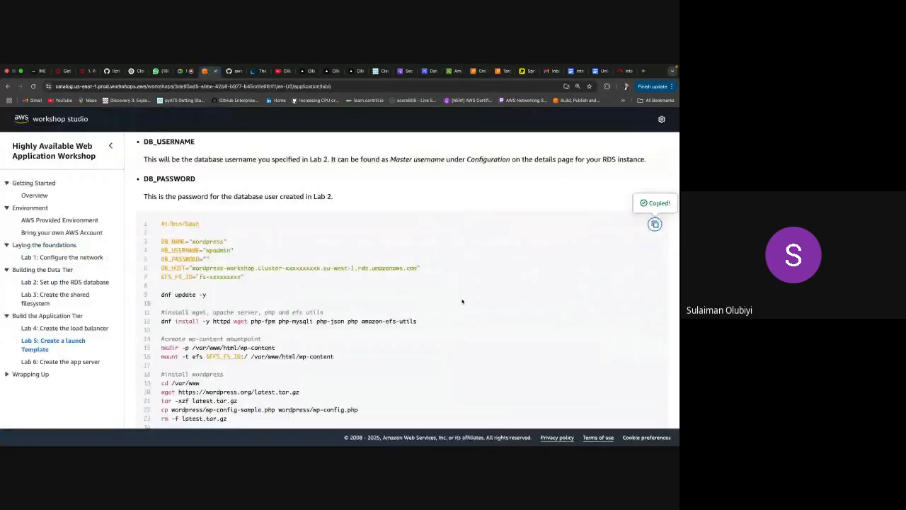
left_click(83, 361)
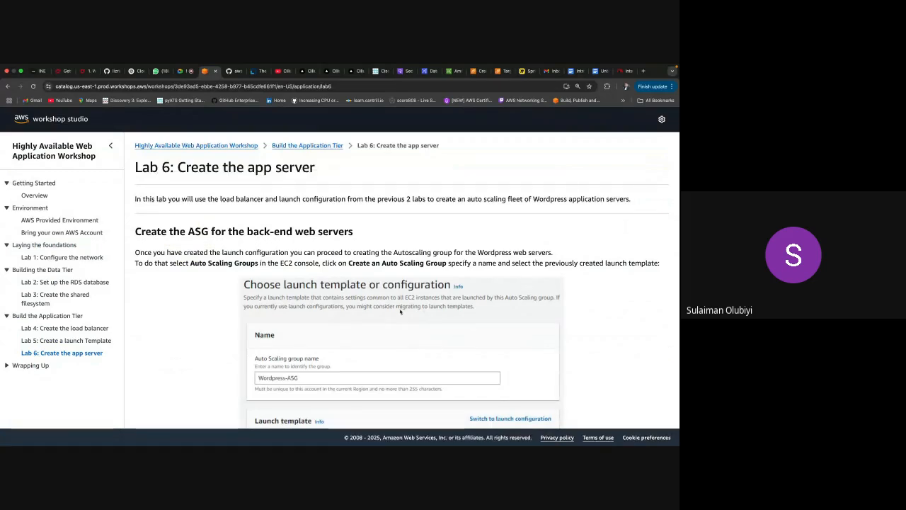
scroll(400, 311, "down", 1)
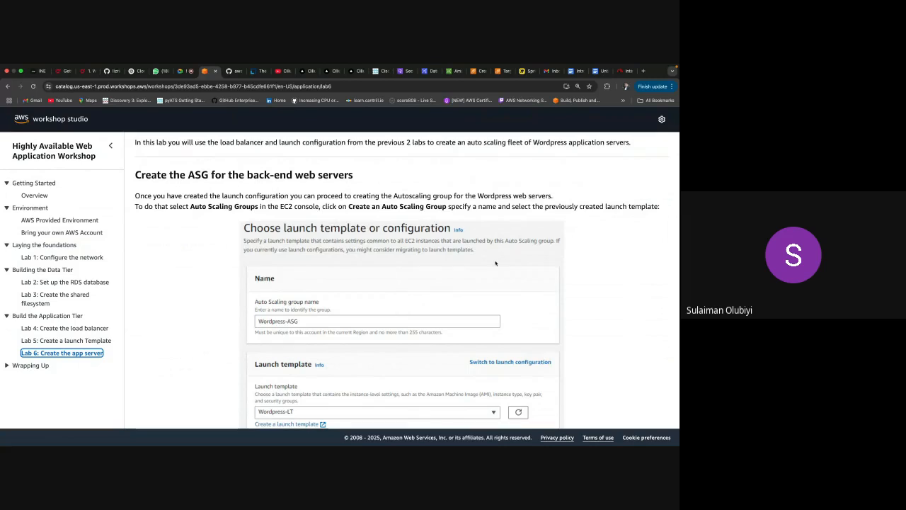
Return to the EC2 console, go from the launch templates to the Auto Scaling groups and start creating a group.
left_click(480, 72)
left_click(481, 72)
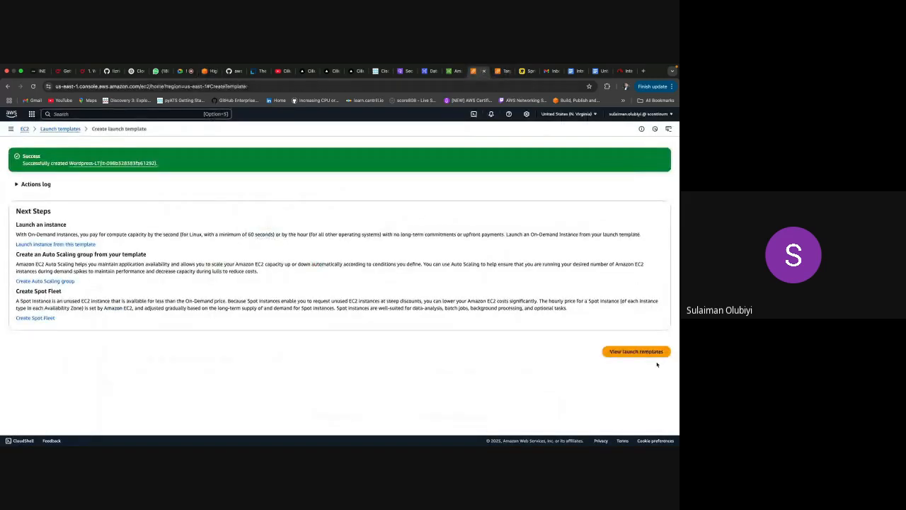
left_click(635, 351)
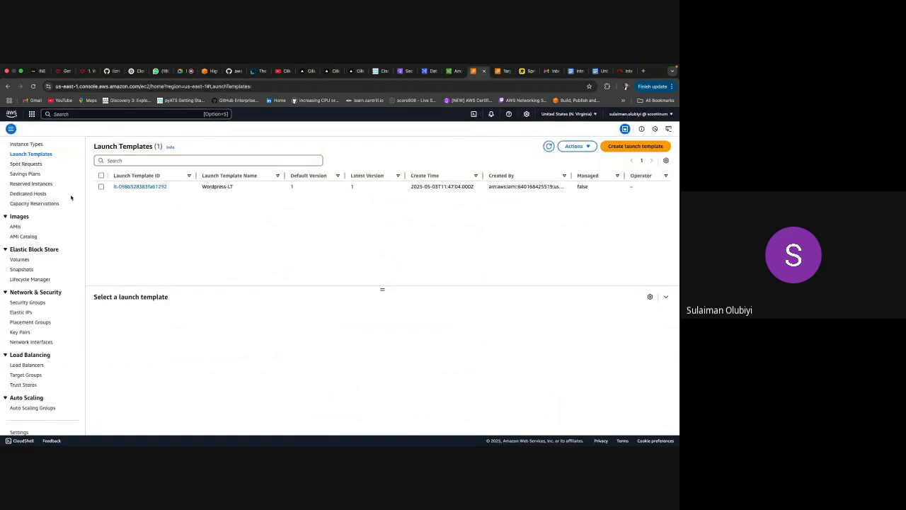
left_click(27, 408)
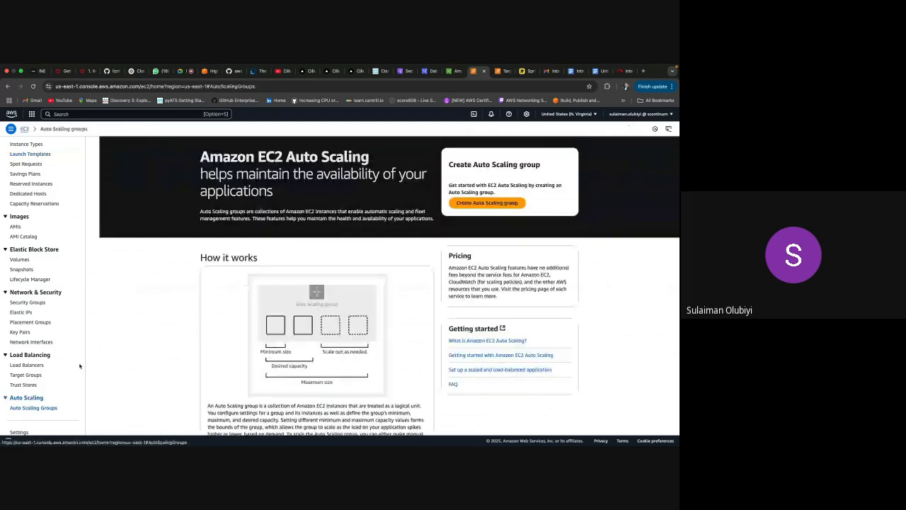
left_click(475, 202)
Name the Auto Scaling group Wordpress-ASG, choose the Wordpress-LT launch template, review its details and proceed to the instance launch options.
left_click(204, 211)
type("W")
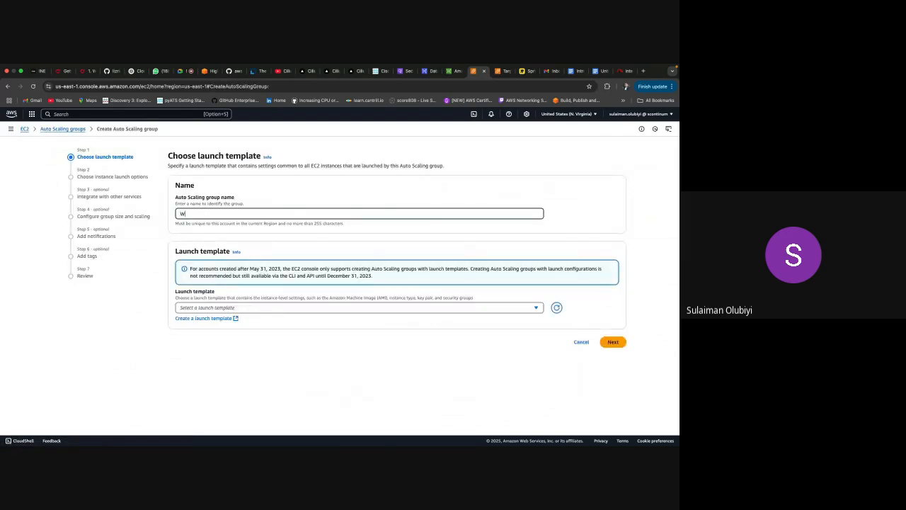
type("ordpress-ASG")
left_click(418, 308)
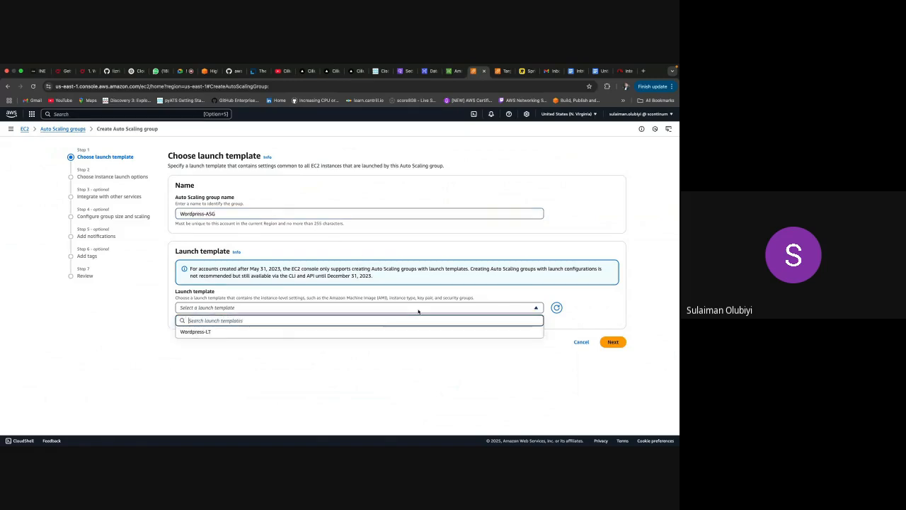
left_click(361, 335)
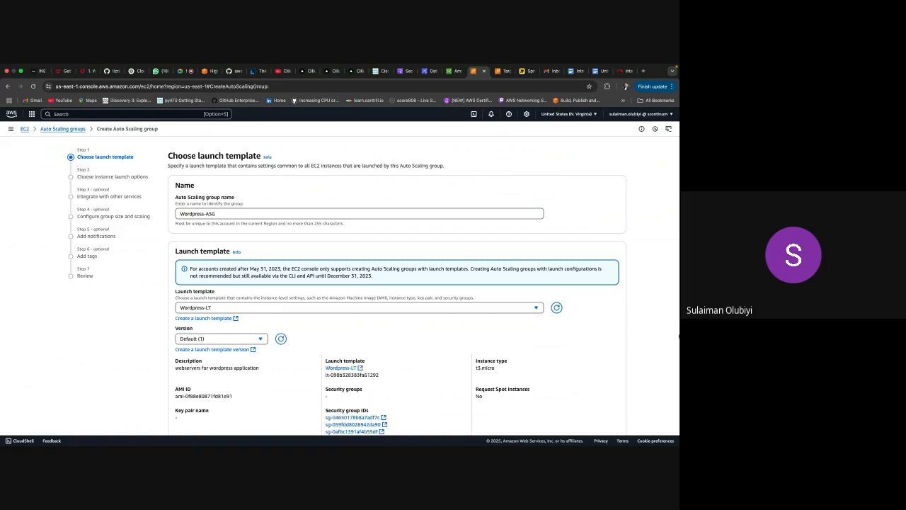
scroll(670, 336, "down", 1)
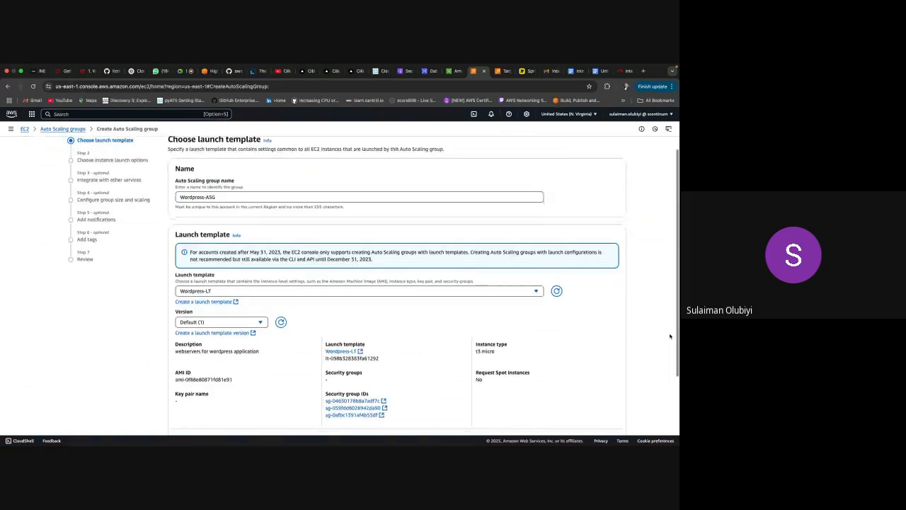
scroll(670, 336, "down", 3)
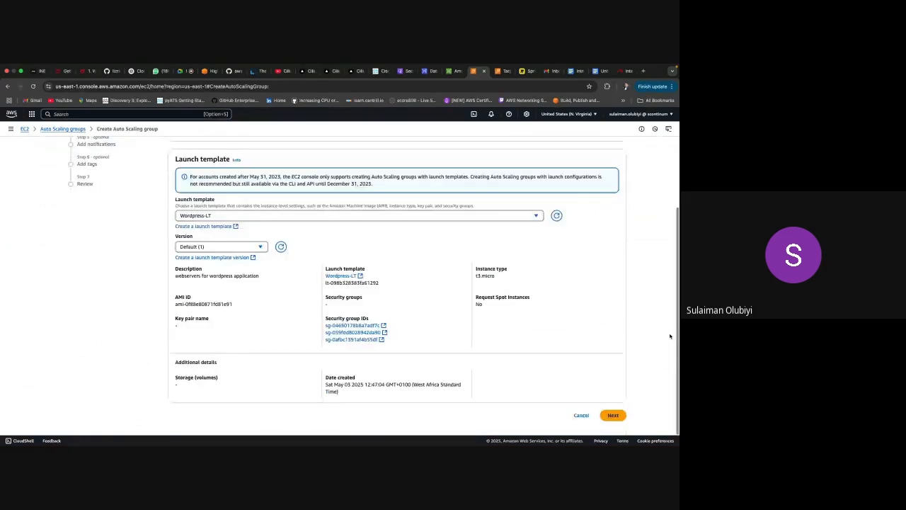
left_click(613, 415)
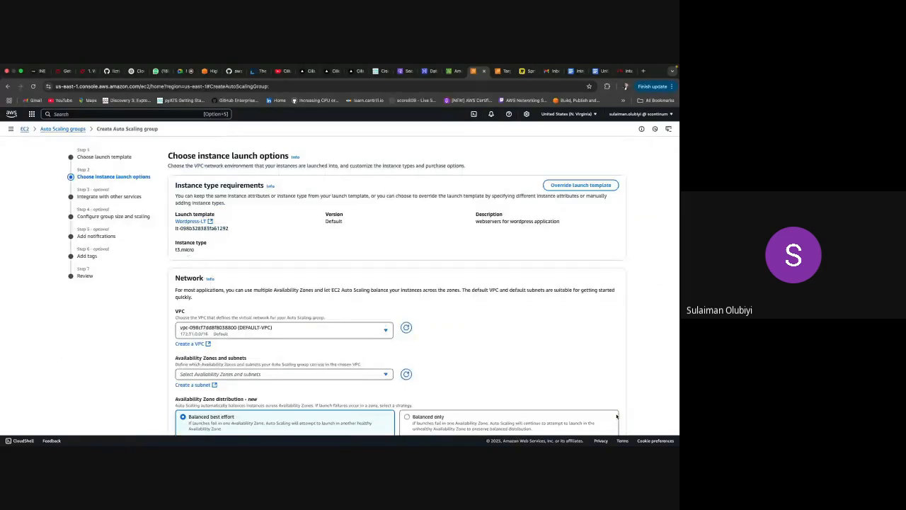
Set the group's VPC to wordpress-workshop, open the subnet choices and consult the WordPress reference architecture diagram on GitHub.
left_click(305, 330)
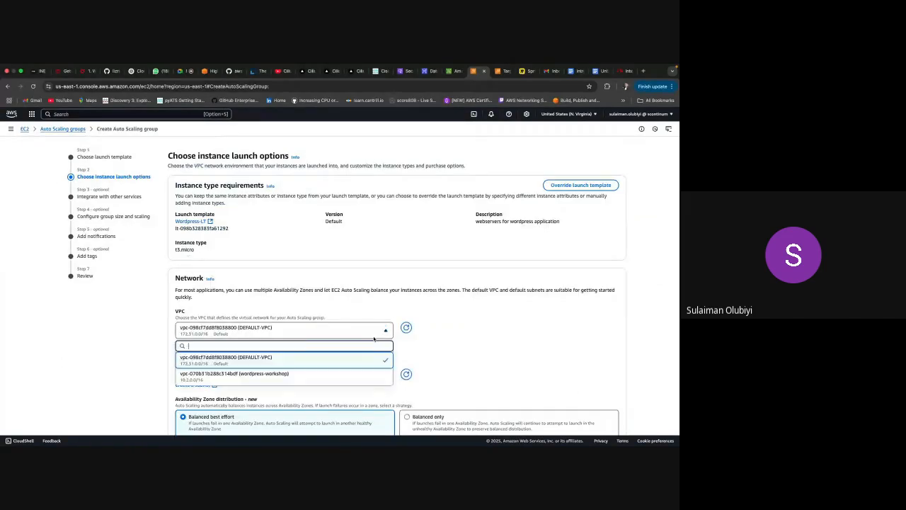
left_click(305, 382)
left_click(308, 374)
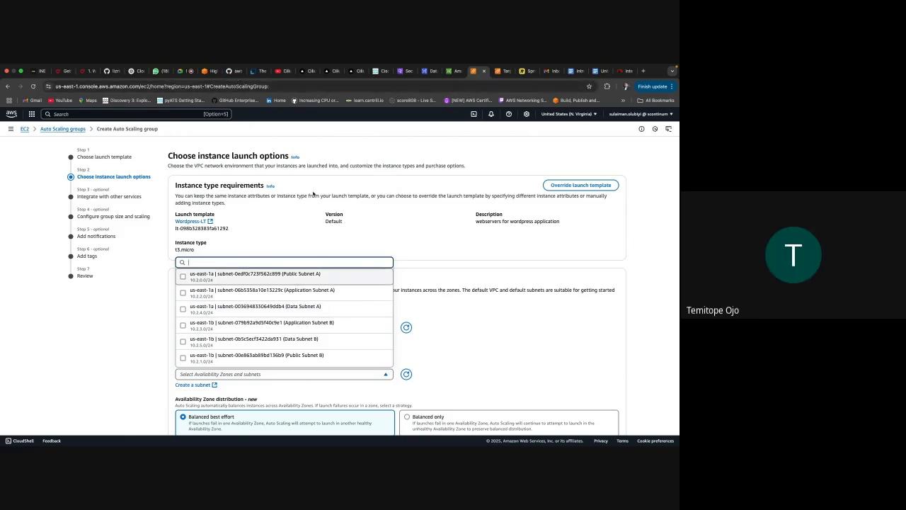
left_click(230, 73)
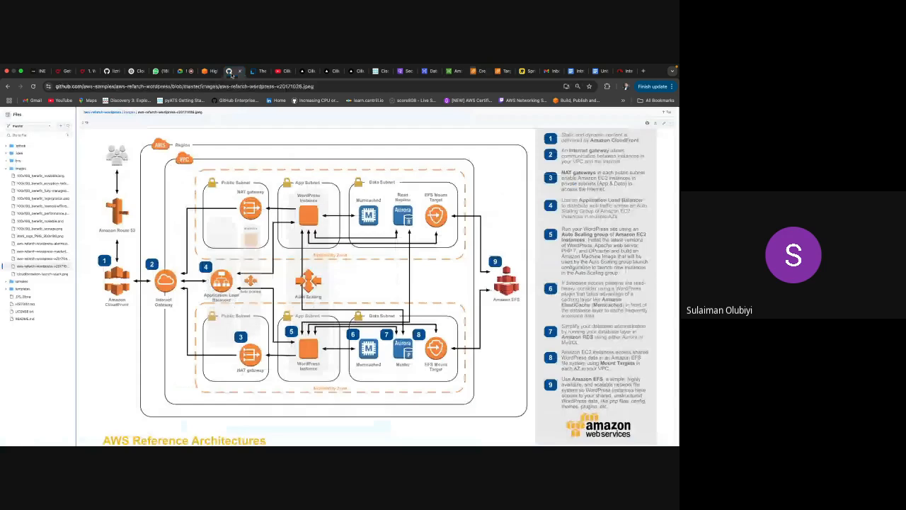
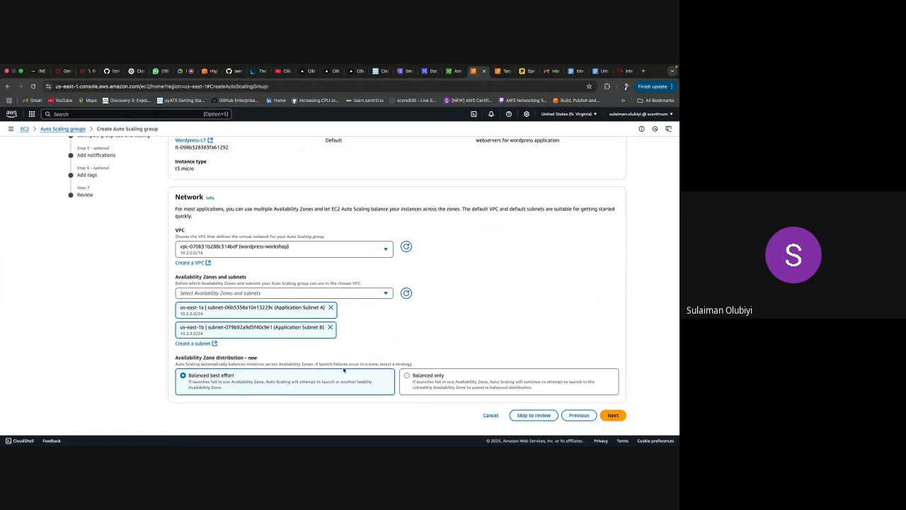
Proceed past the network settings and attach the group to the existing load balancer target group Wordpress-TargetGroup.
left_click(613, 415)
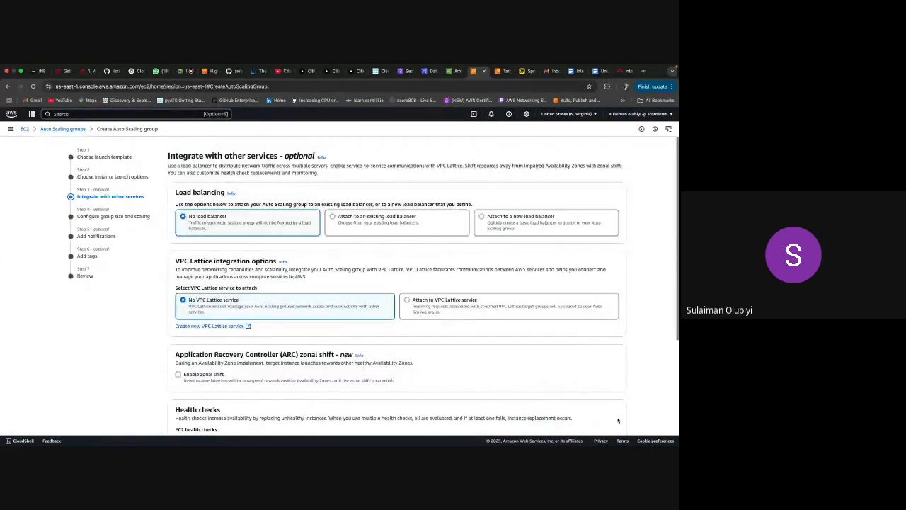
left_click(355, 222)
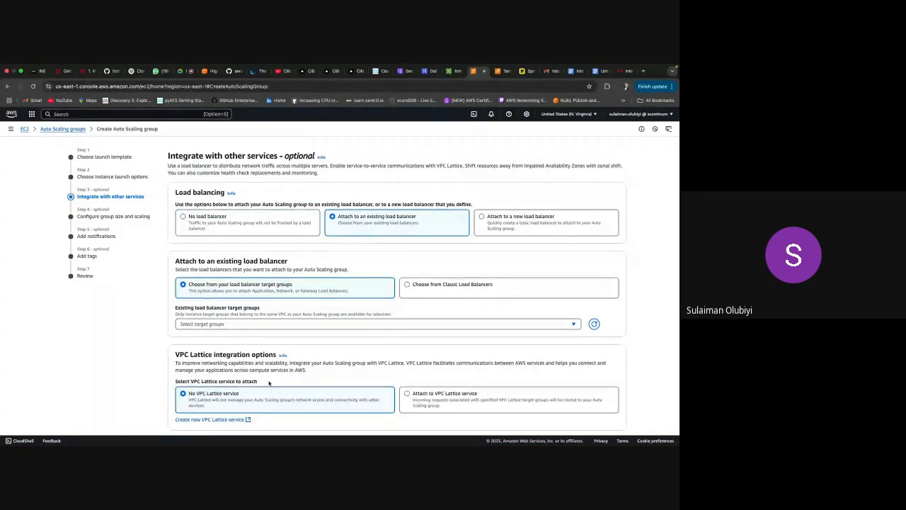
left_click(274, 324)
left_click(550, 337)
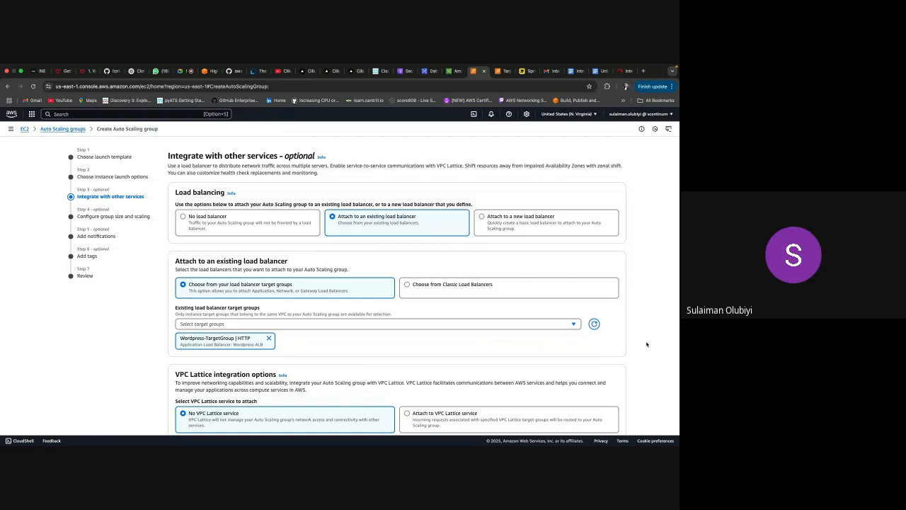
Turn on Elastic Load Balancing health checks for the group and proceed to the group size and scaling settings.
scroll(647, 344, "down", 4)
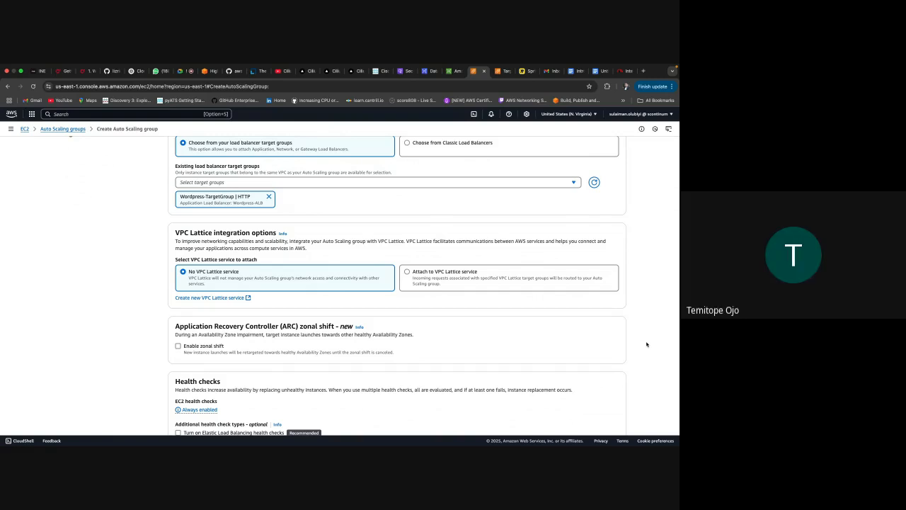
scroll(647, 344, "down", 1)
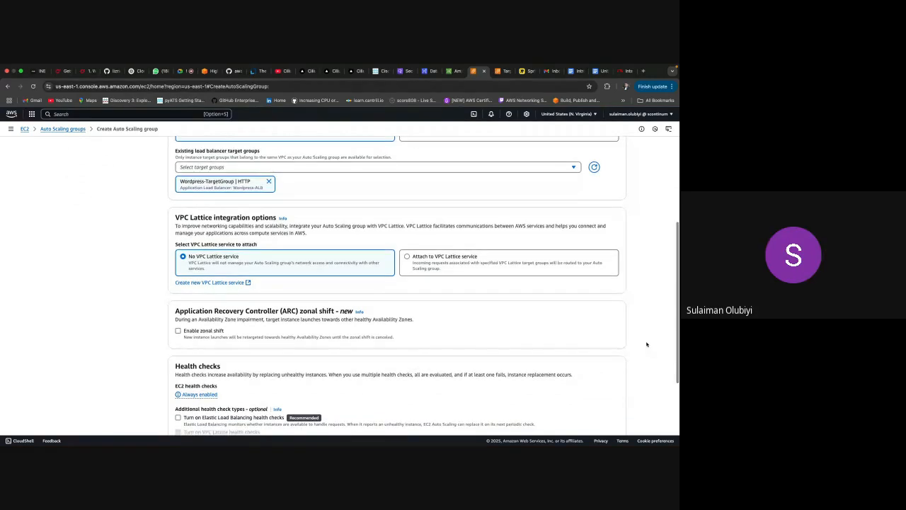
scroll(646, 344, "down", 3)
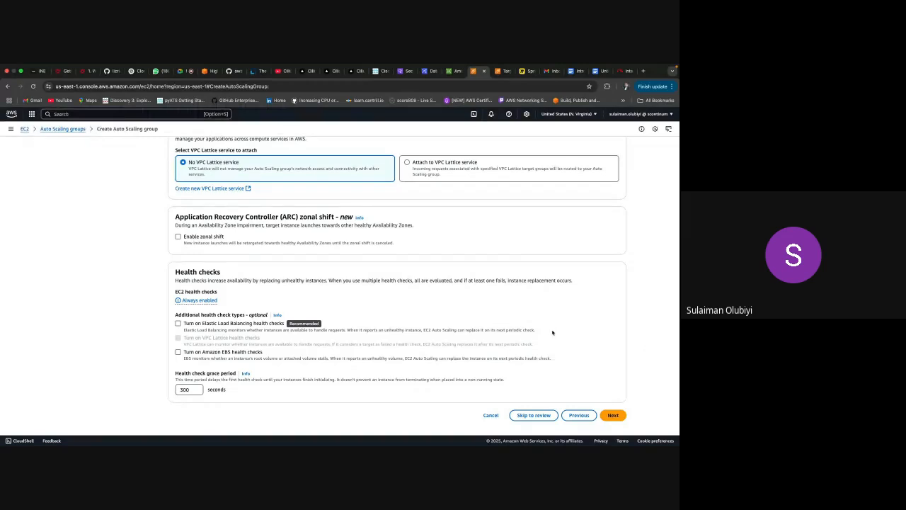
left_click(179, 323)
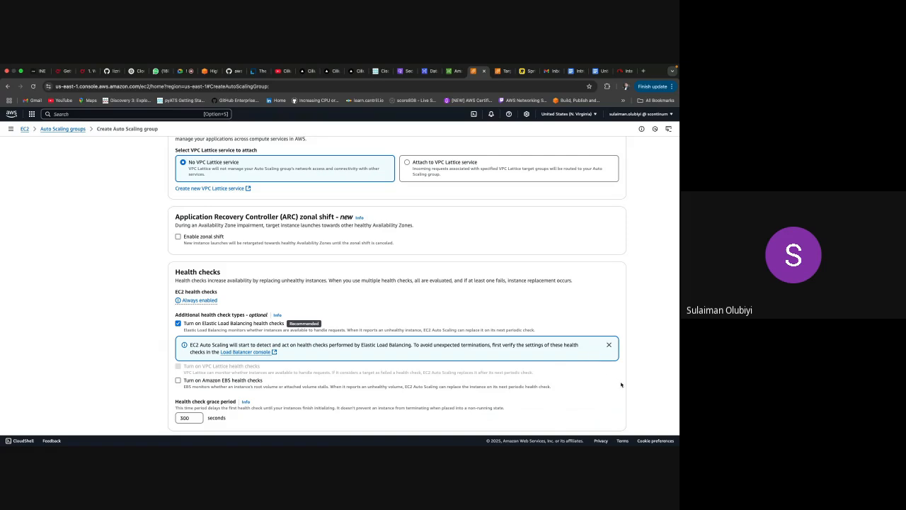
scroll(650, 386, "down", 1)
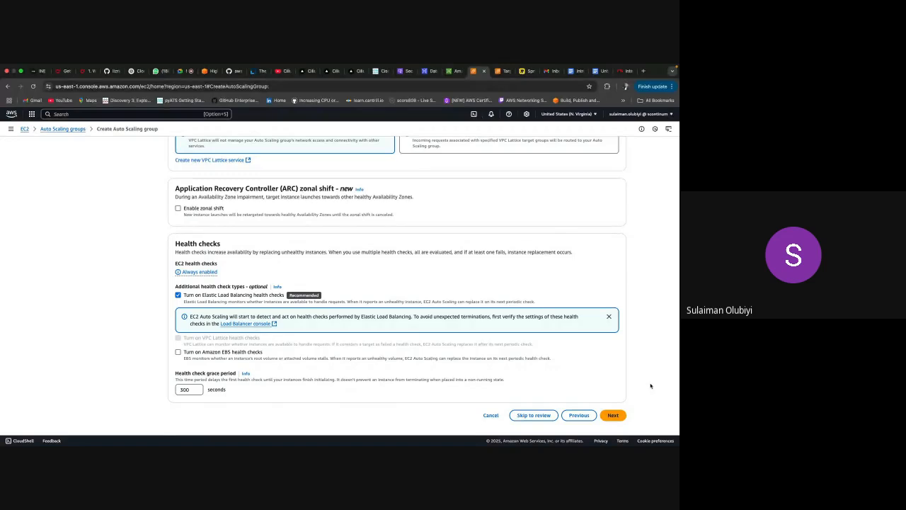
left_click(613, 414)
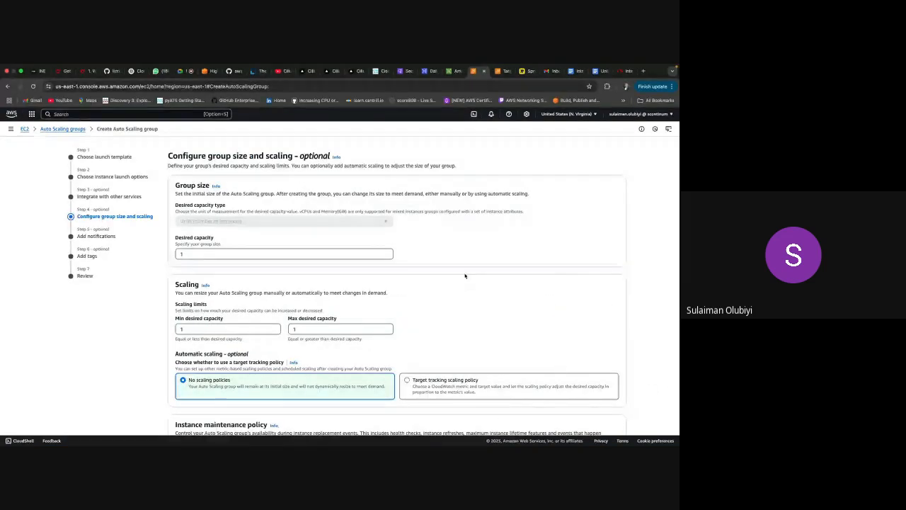
Set the group's desired capacity to 2, minimum desired capacity to 2 and maximum desired capacity to 4.
left_click(240, 253)
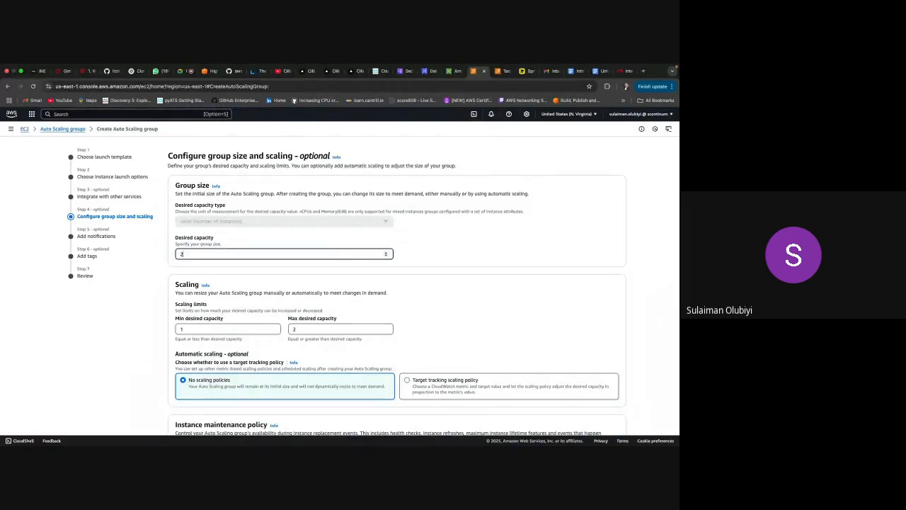
left_click(211, 327)
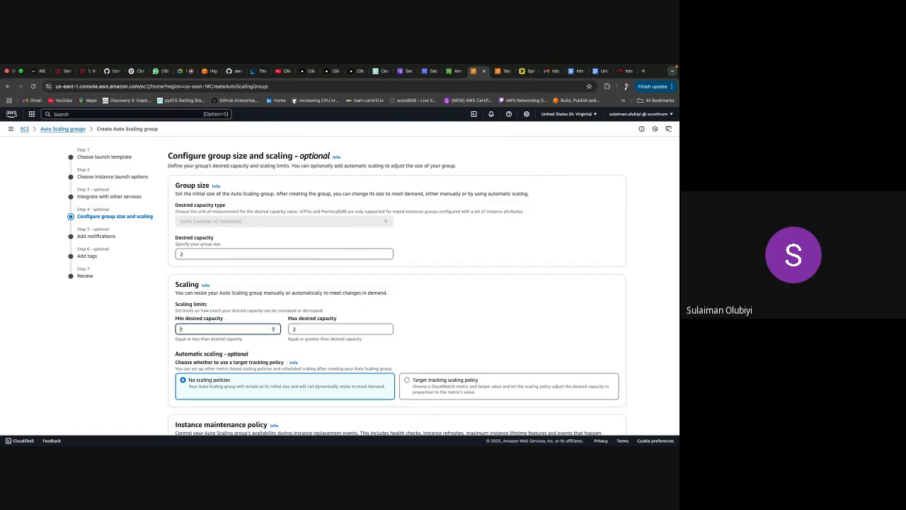
type("2")
left_click(308, 330)
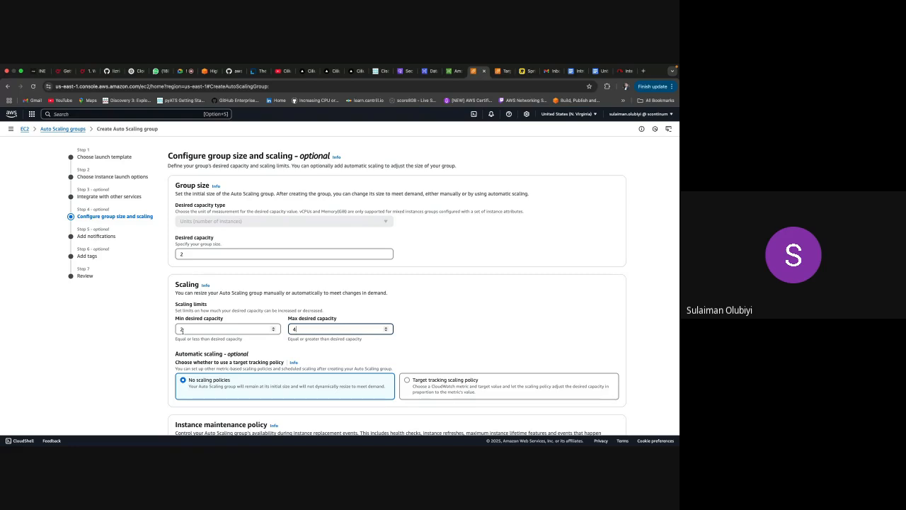
Enable a target tracking scaling policy on average CPU utilization with a target value of 80.
left_click(454, 379)
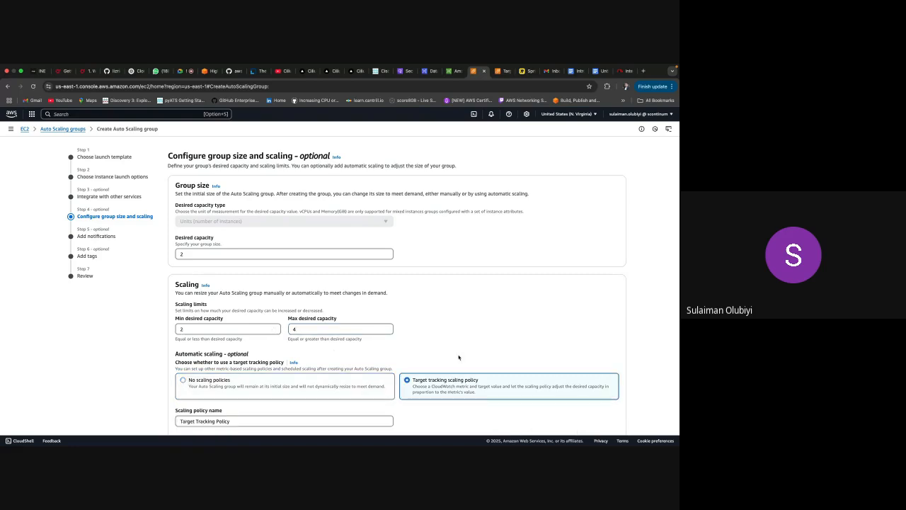
key("Down")
left_click(475, 378)
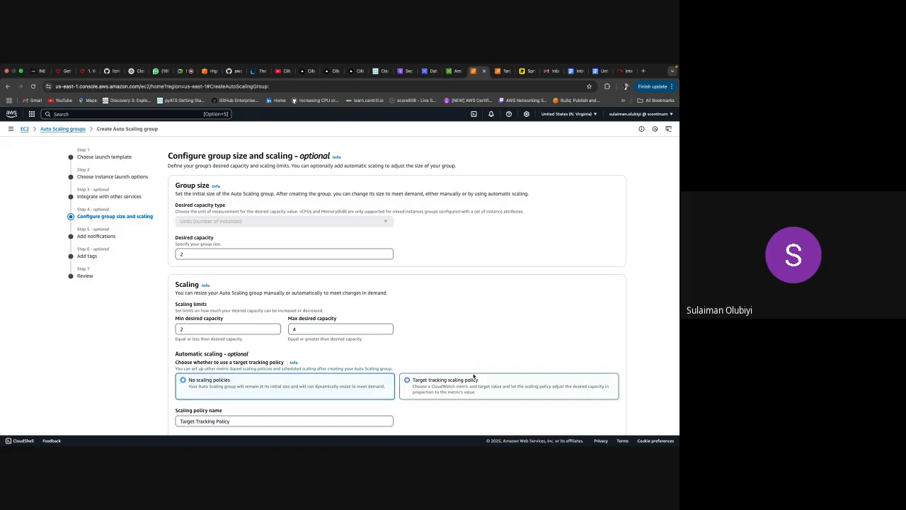
scroll(650, 371, "down", 4)
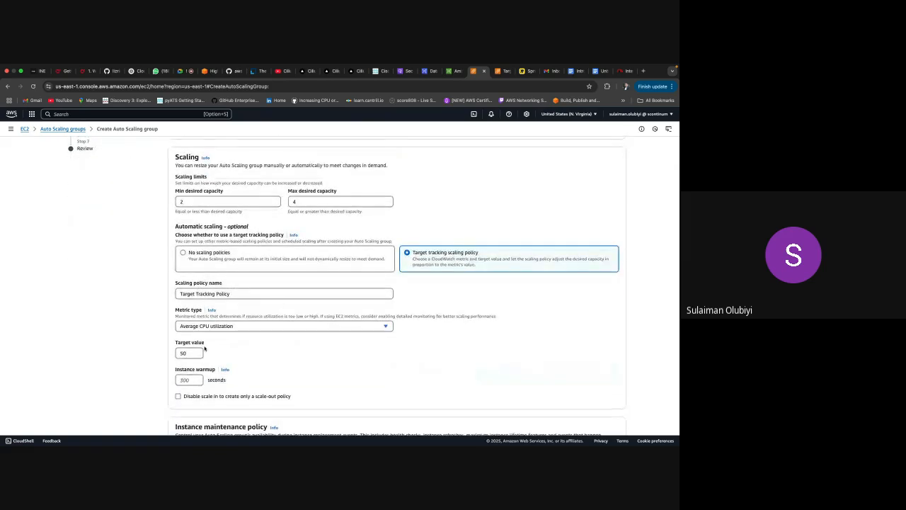
left_click(184, 353)
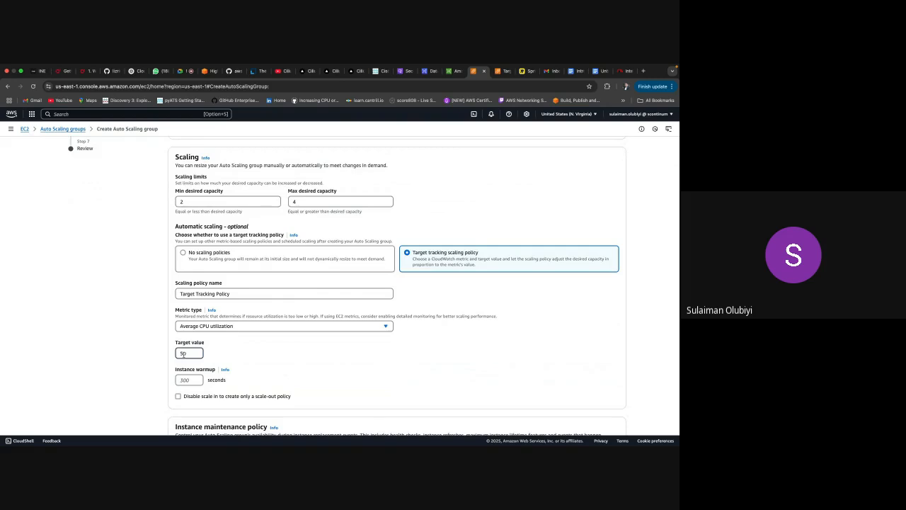
key("BackSpace")
key("BackSpace")
type("80")
left_click(297, 365)
Keep the default maintenance, capacity and additional settings, and proceed without notifications or tags to the final review.
scroll(653, 239, "up", 3)
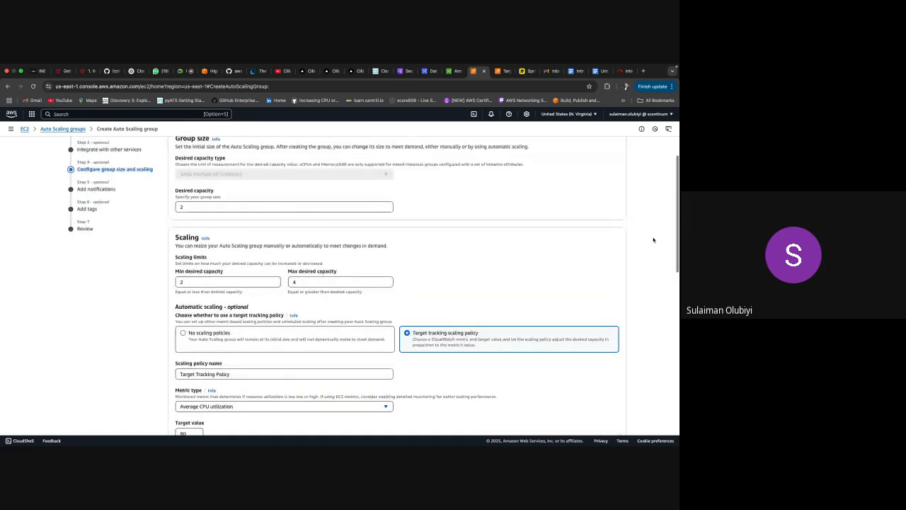
scroll(653, 239, "down", 1)
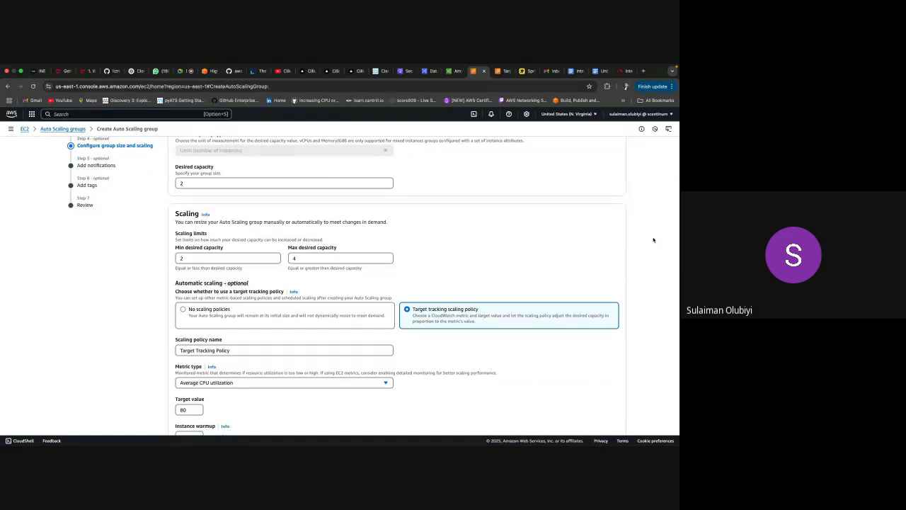
scroll(654, 239, "down", 3)
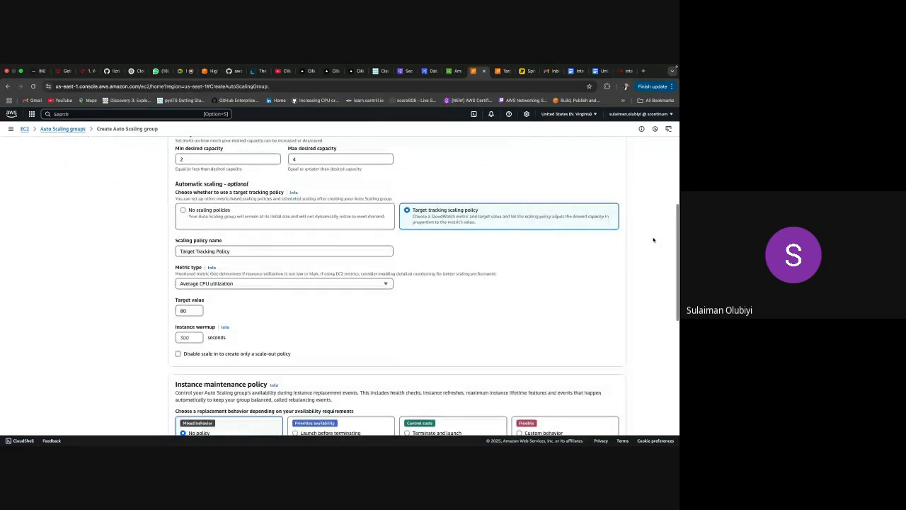
scroll(654, 239, "down", 2)
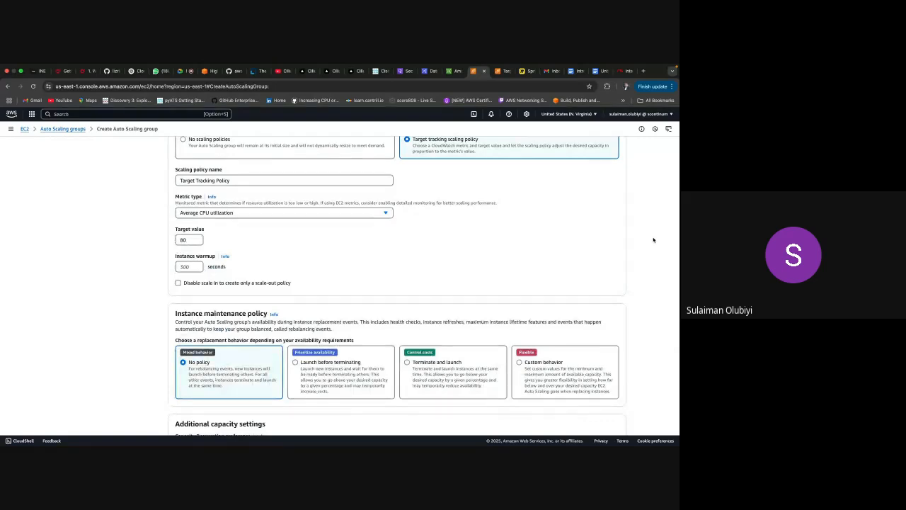
scroll(653, 240, "down", 2)
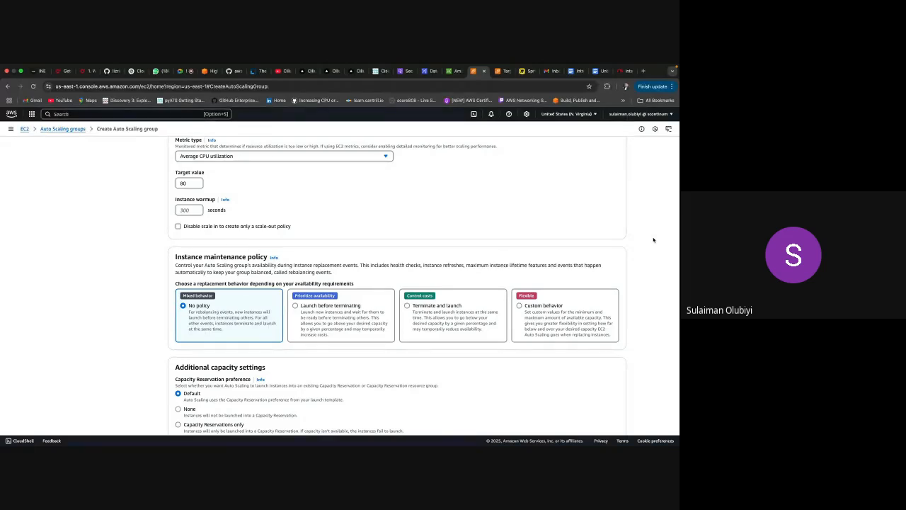
scroll(653, 240, "down", 1)
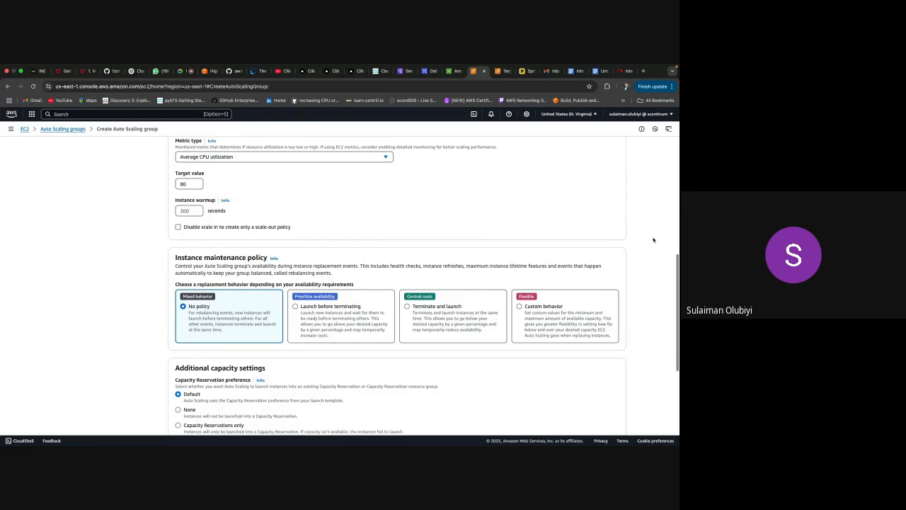
scroll(653, 240, "down", 2)
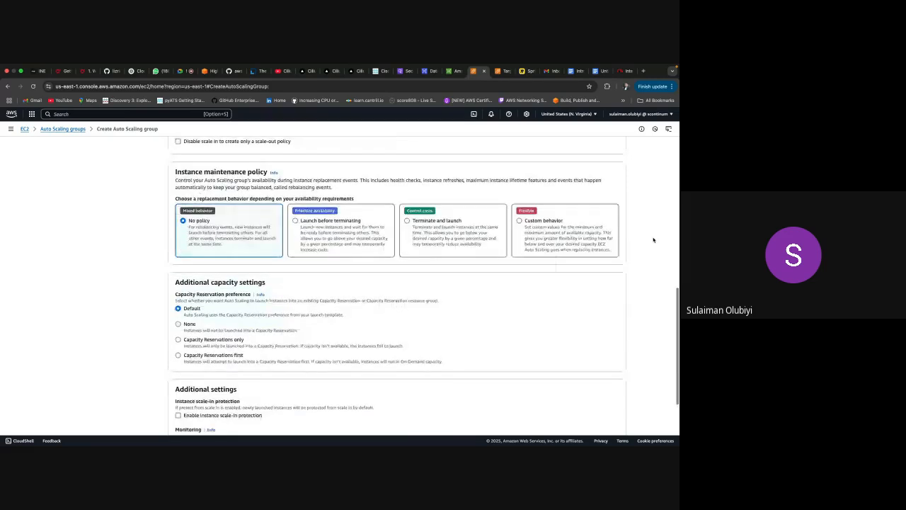
scroll(654, 240, "down", 2)
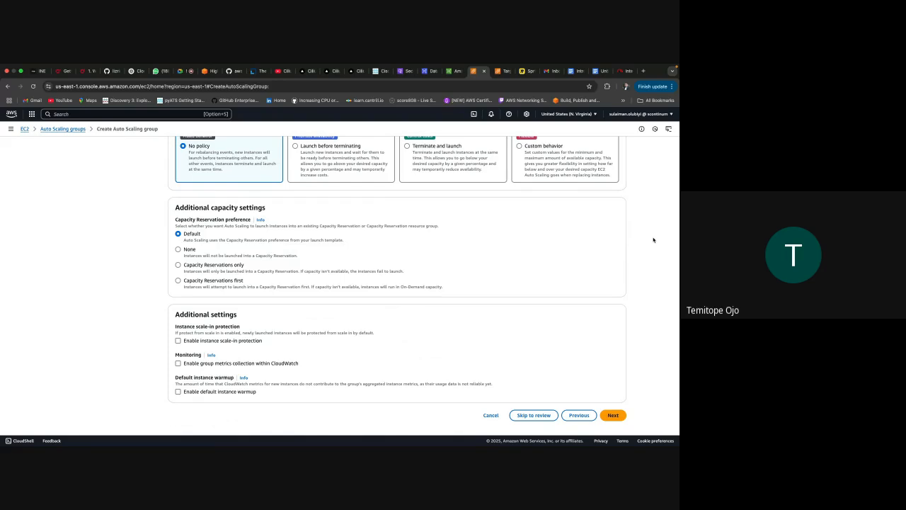
left_click(613, 416)
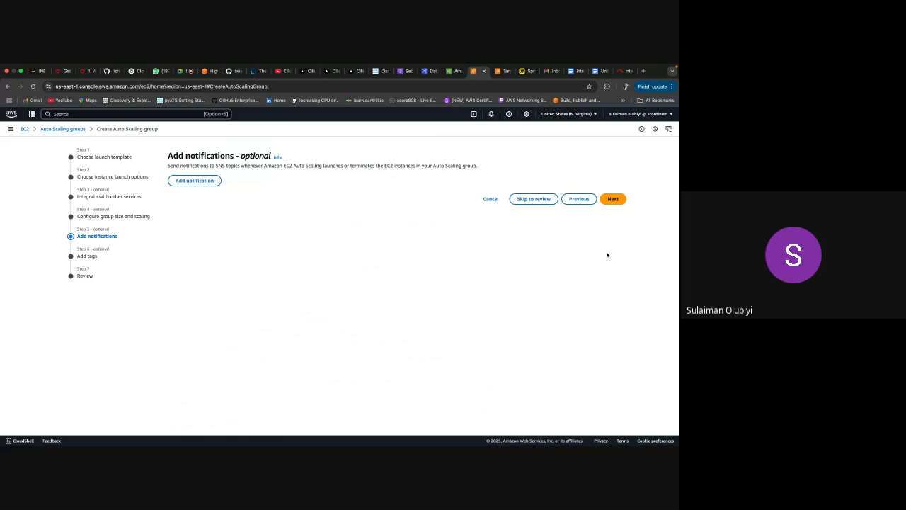
left_click(612, 199)
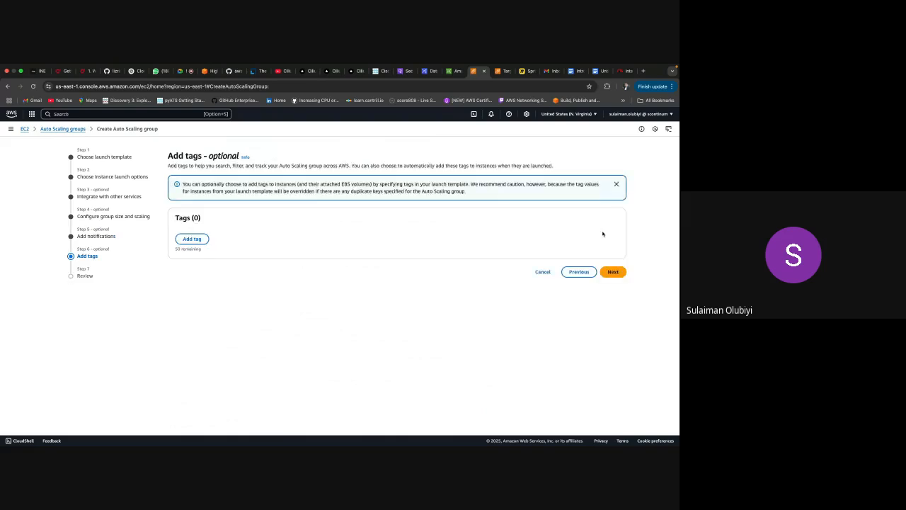
left_click(613, 272)
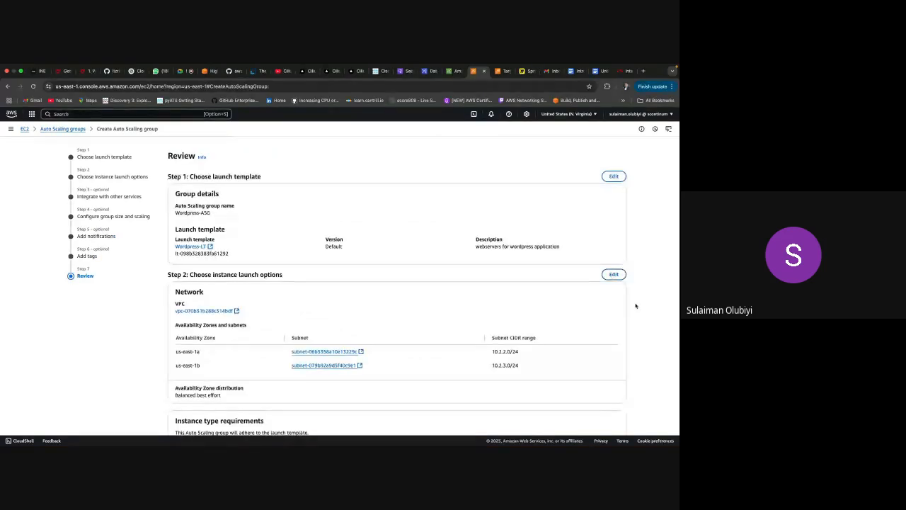
Review the full Wordpress-ASG configuration and create the Auto Scaling group.
scroll(636, 306, "down", 3)
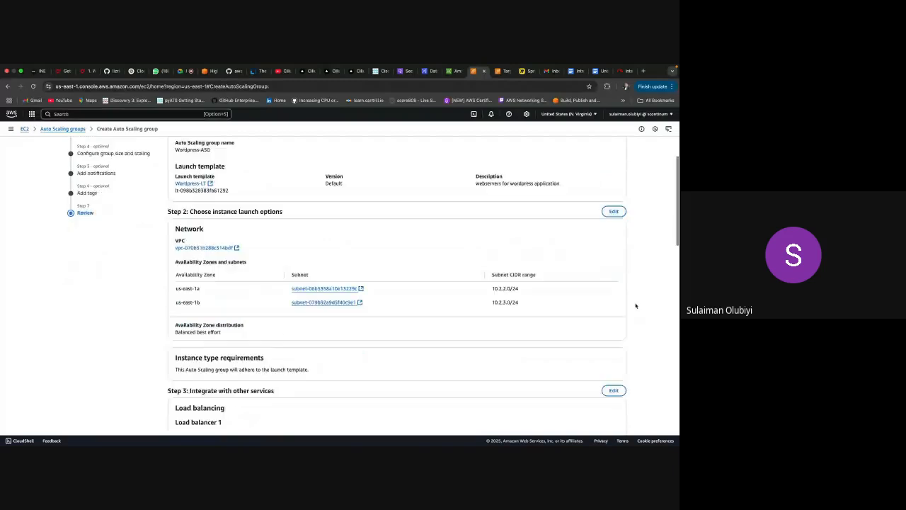
scroll(636, 306, "down", 3)
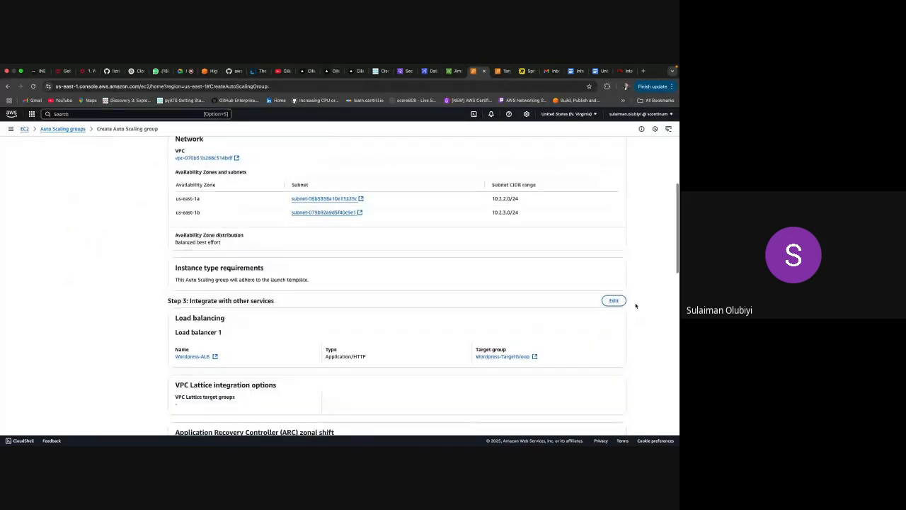
scroll(635, 306, "down", 1)
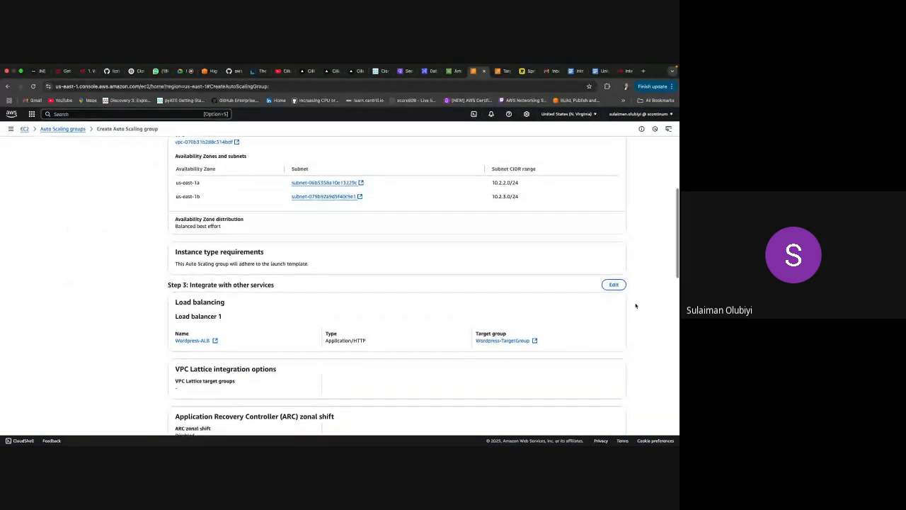
scroll(636, 306, "down", 10)
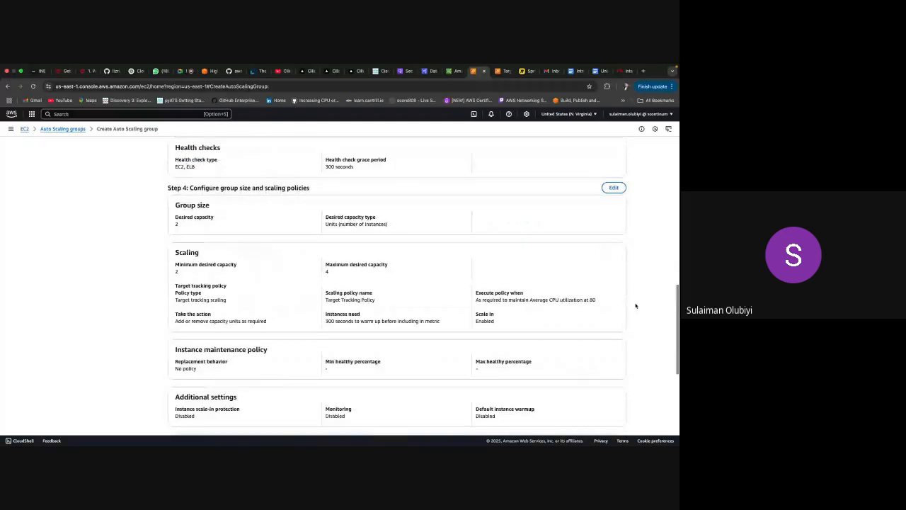
scroll(636, 305, "down", 7)
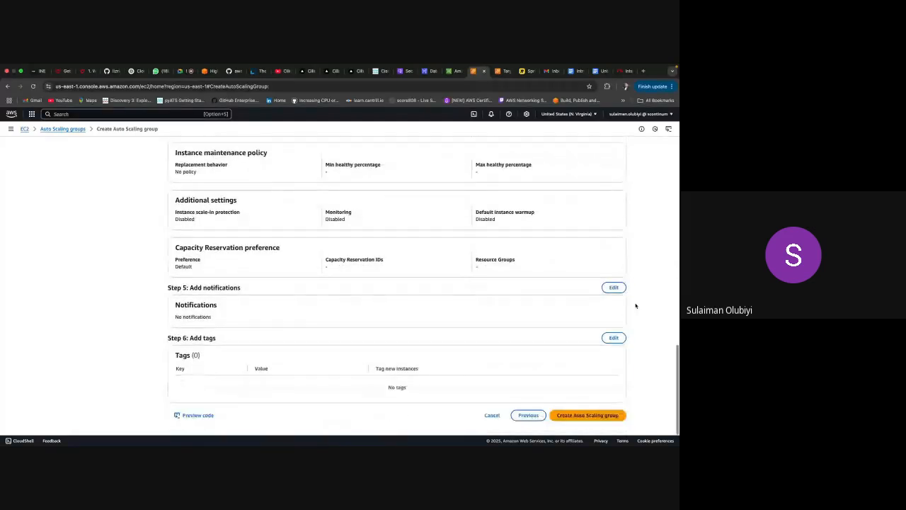
left_click(584, 416)
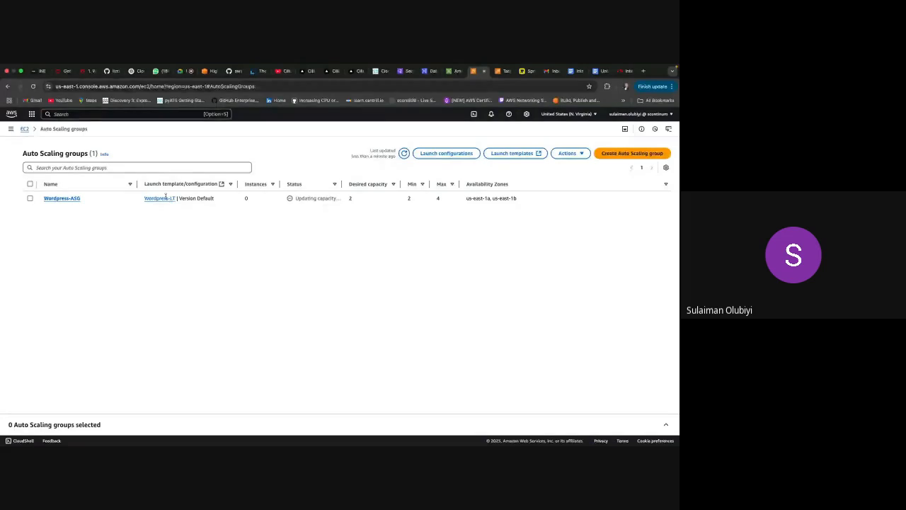
Switch to the browser page showing the target group and open the EC2 instances list from there.
left_click(498, 71)
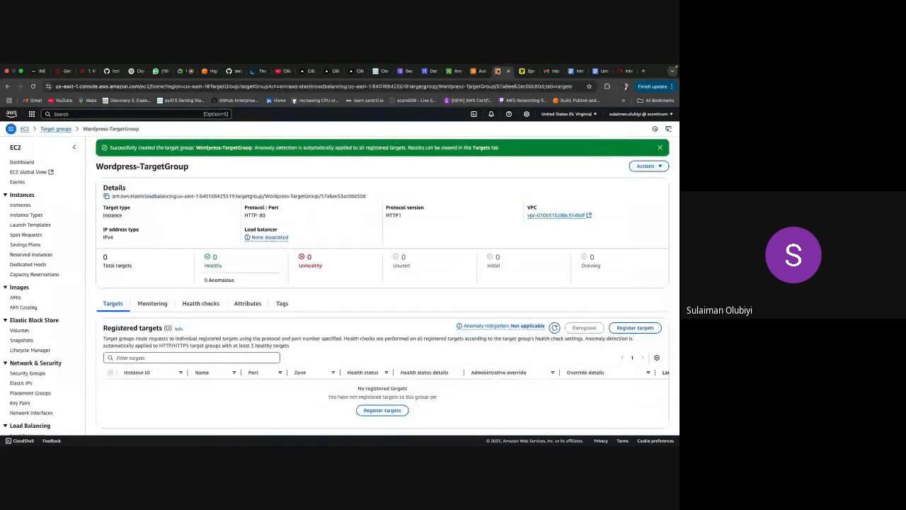
left_click(20, 204)
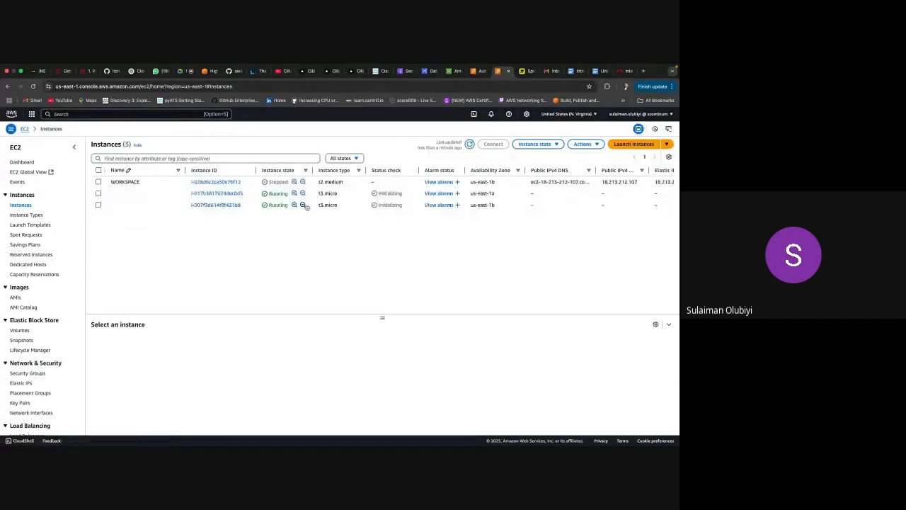
Examine the details of the running us-east-1a instance, including its private IP, subnet and Auto Scaling group.
left_click(99, 193)
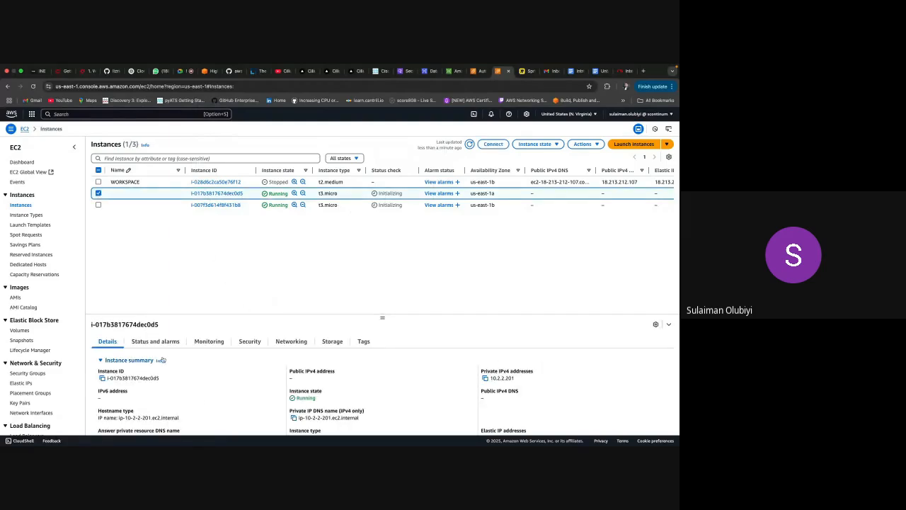
scroll(199, 359, "down", 3)
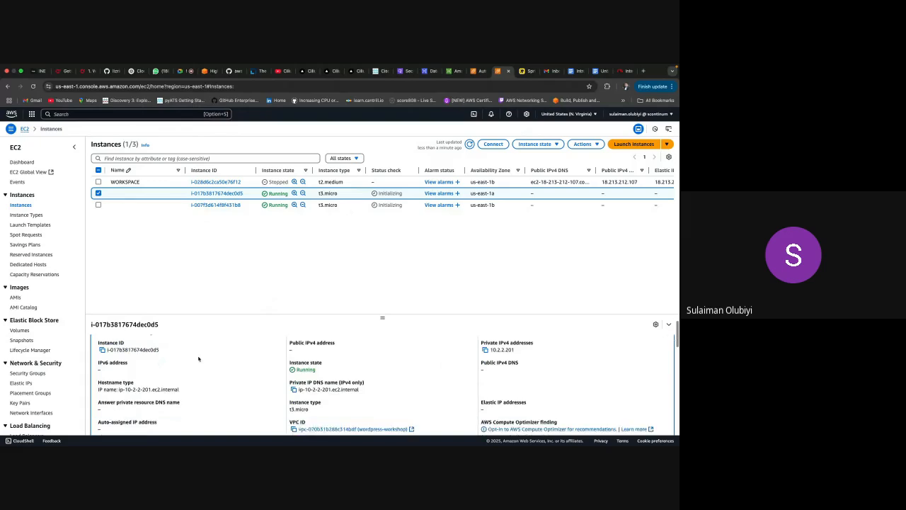
scroll(199, 359, "down", 3)
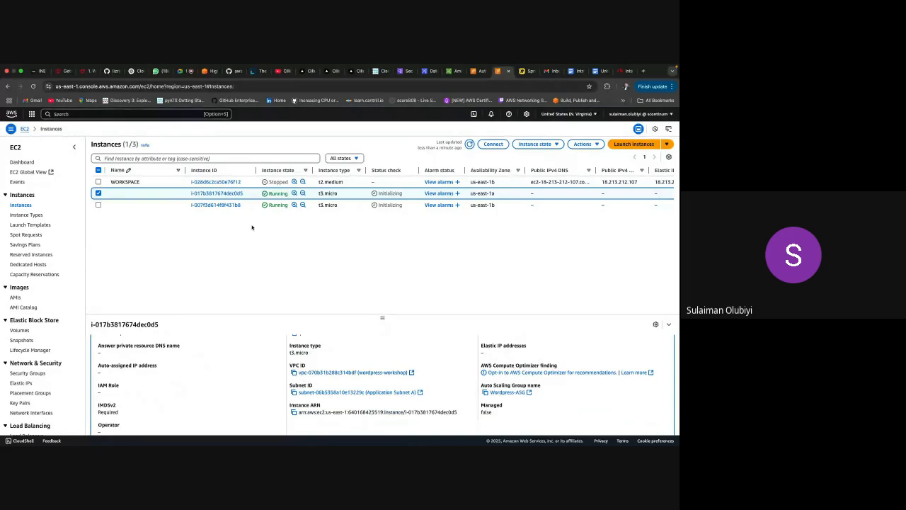
left_click(98, 193)
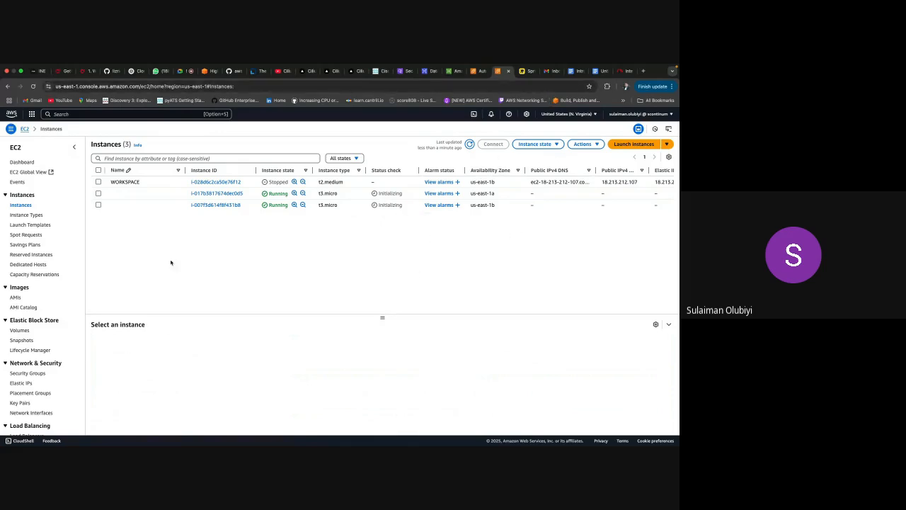
Refresh the Auto Scaling groups list to check Wordpress-ASG's capacity, and refresh the EC2 instances list to check the instance status.
left_click(474, 70)
left_click(33, 86)
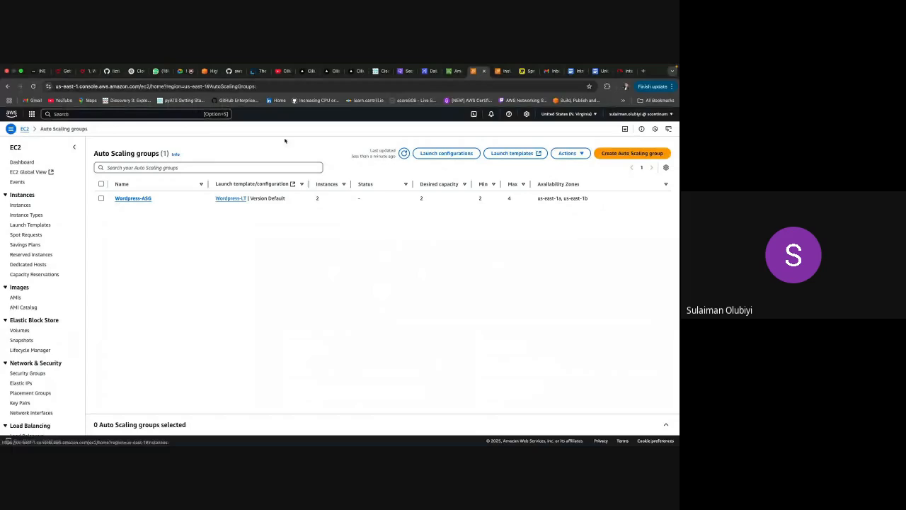
left_click(499, 72)
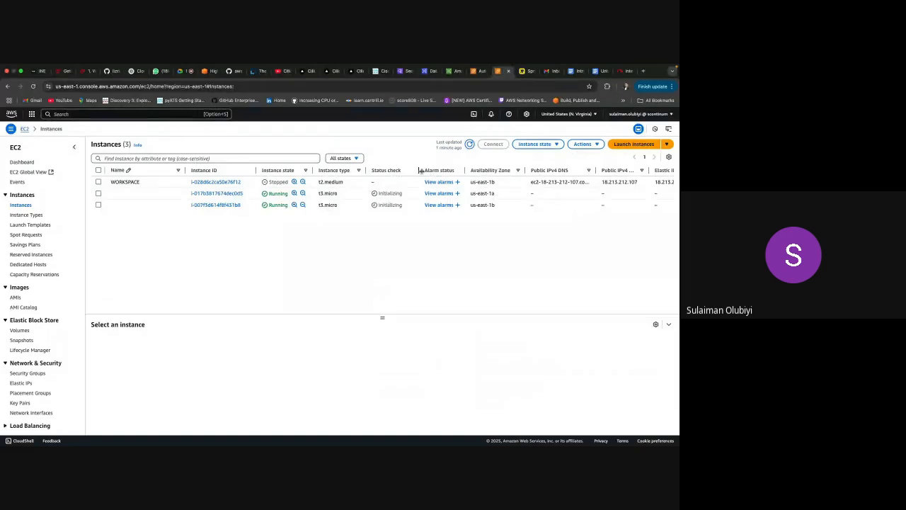
left_click(468, 144)
Open the Wordpress-ALB load balancer and review its network mapping, resource map, security groups, and listeners and rules.
scroll(68, 392, "down", 2)
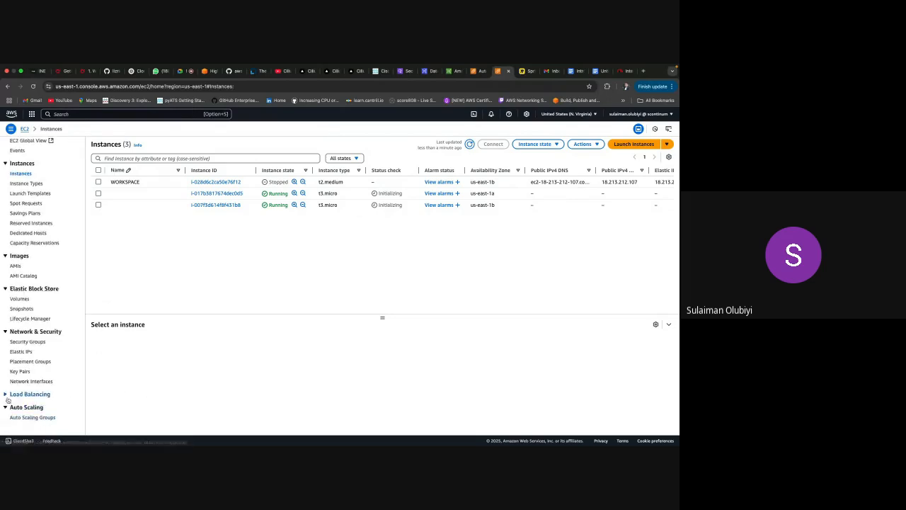
left_click(6, 395)
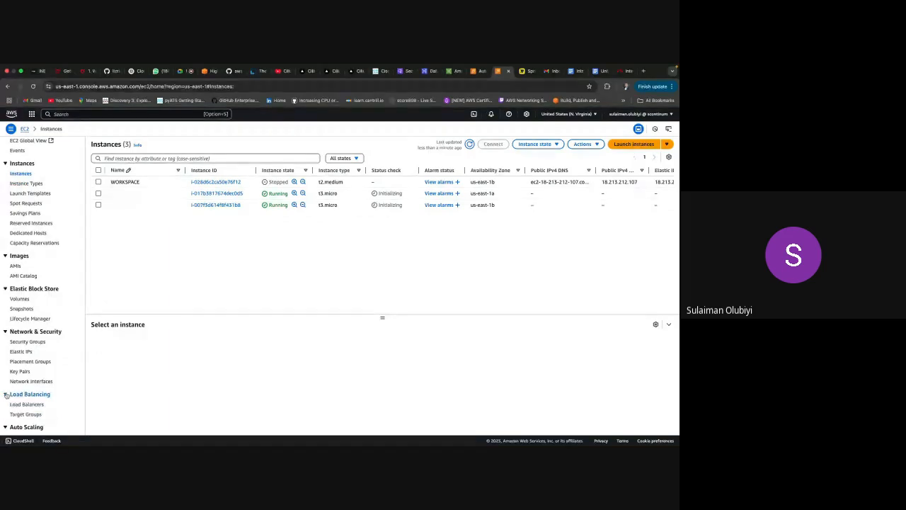
left_click(26, 403)
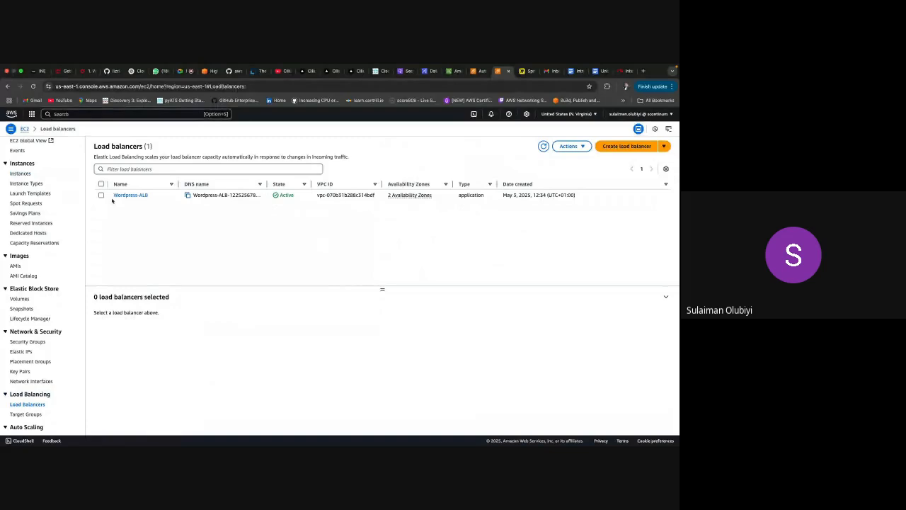
left_click(129, 195)
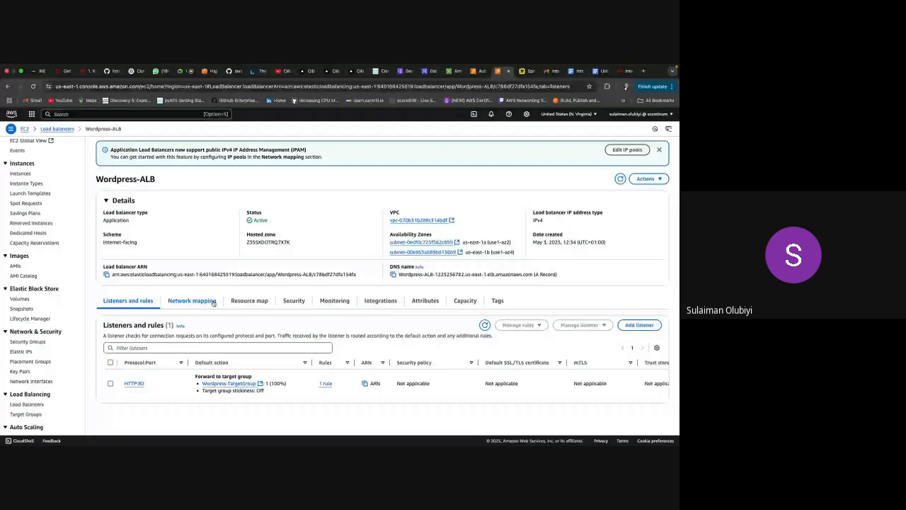
left_click(188, 301)
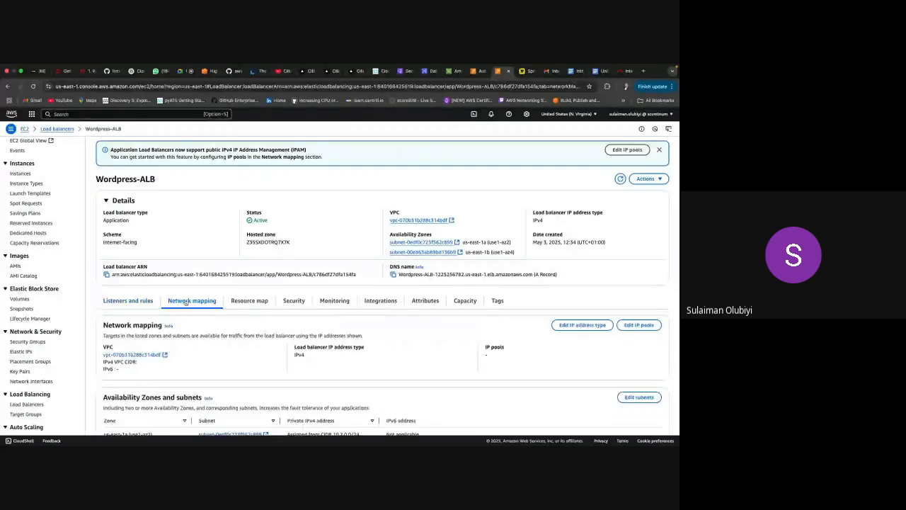
left_click(251, 302)
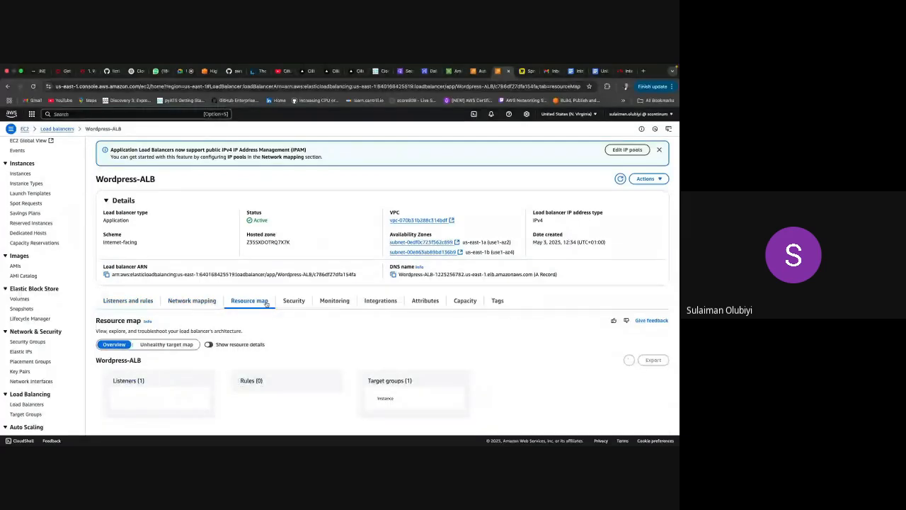
left_click(302, 304)
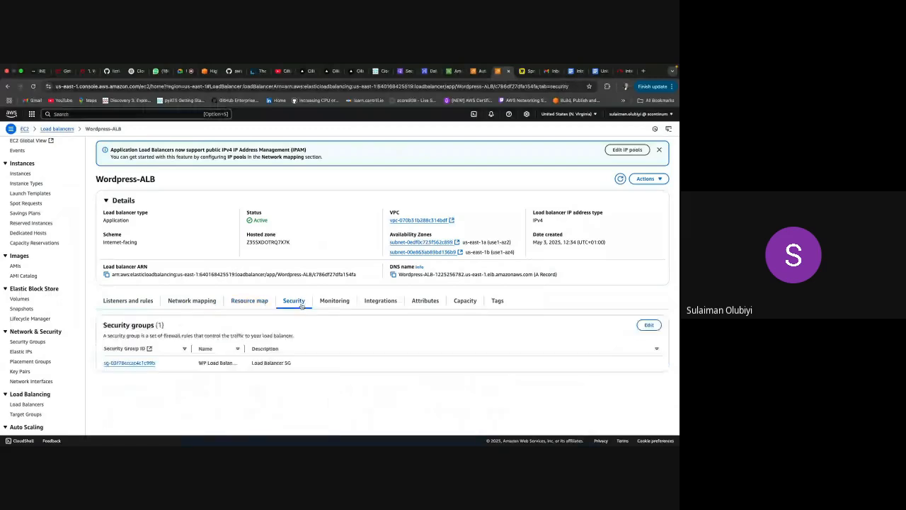
left_click(251, 302)
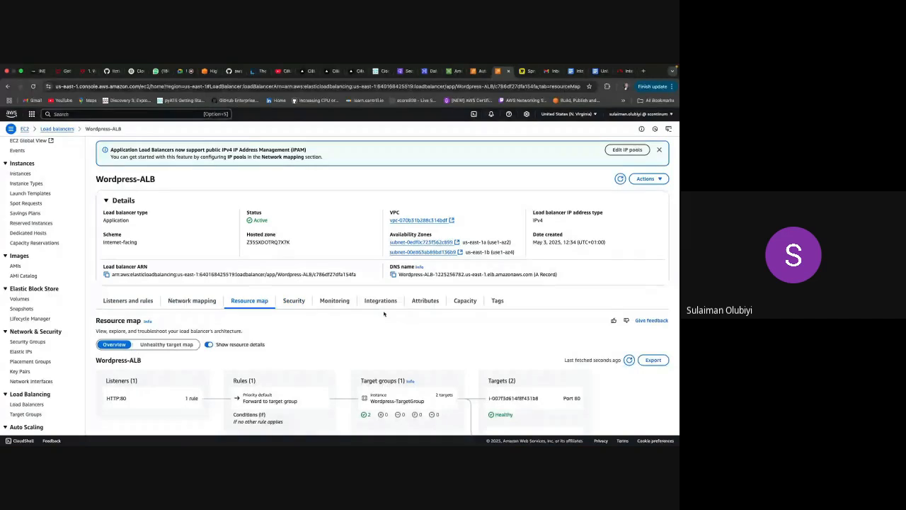
left_click(135, 302)
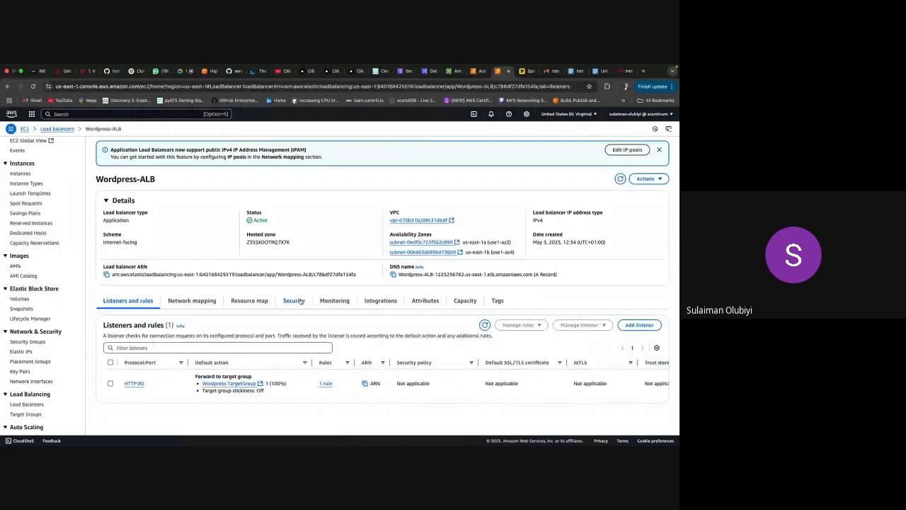
Copy Wordpress-ALB's DNS name, and check the registered targets and health details of Wordpress-TargetGroup.
left_click(36, 402)
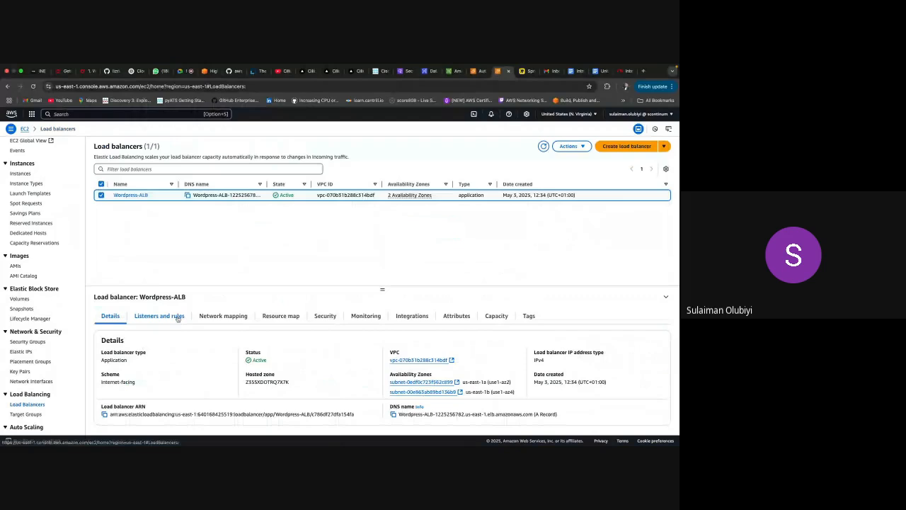
left_click(188, 194)
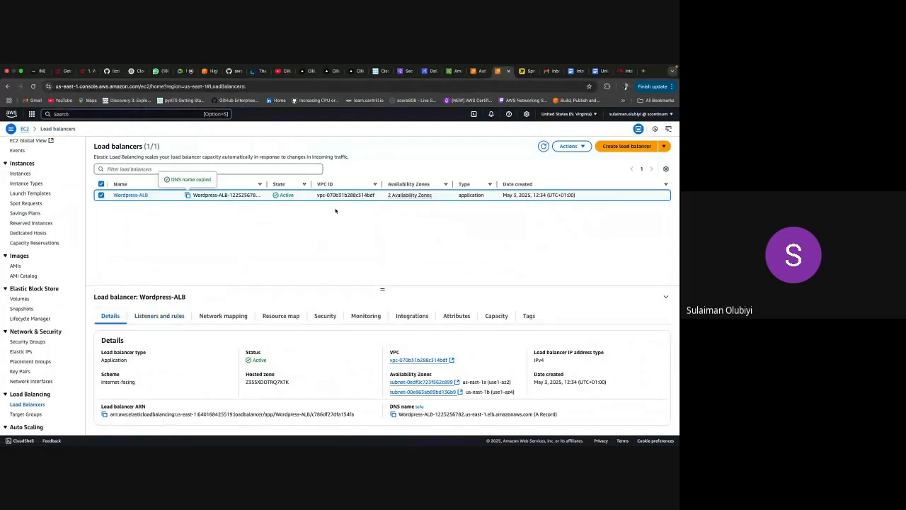
left_click(16, 413)
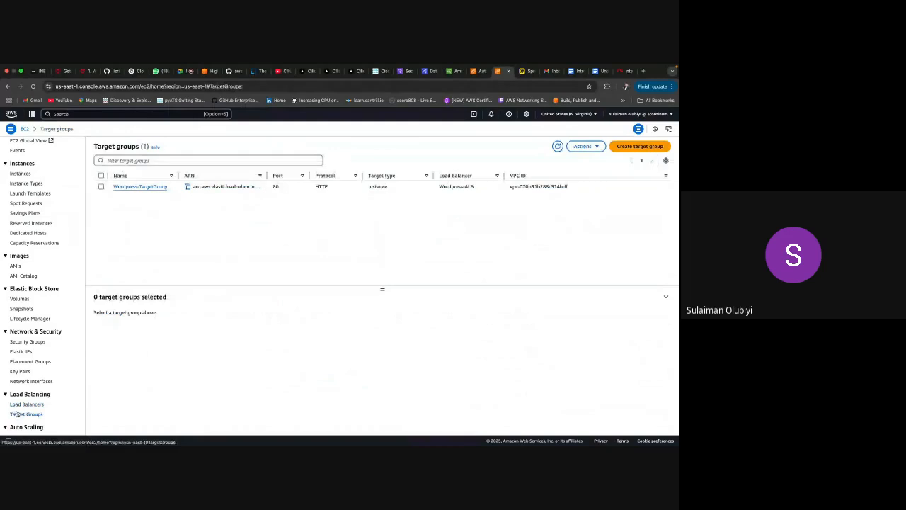
left_click(100, 186)
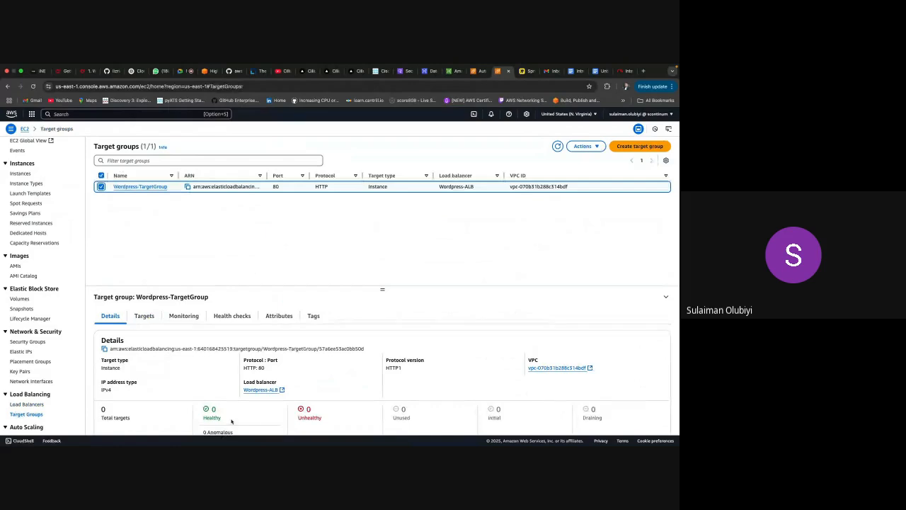
left_click(146, 317)
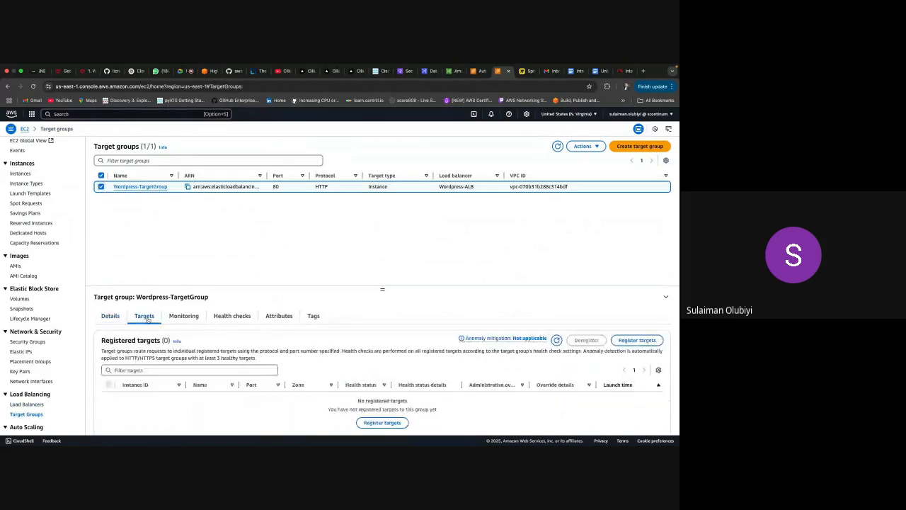
left_click(556, 340)
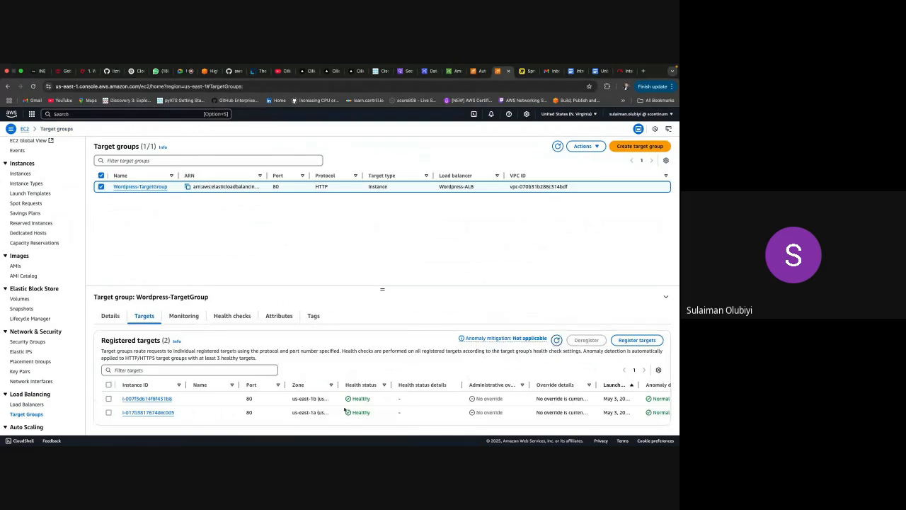
left_click(121, 317)
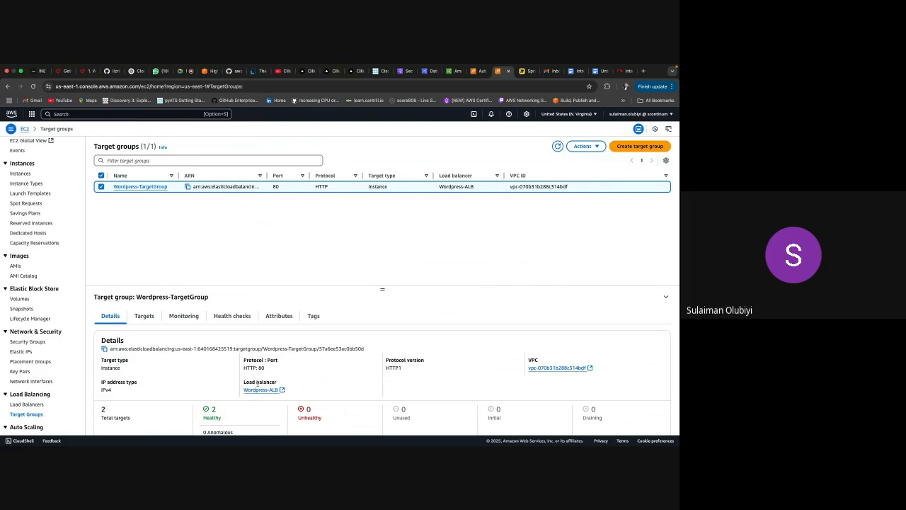
Open Wordpress-ALB's DNS name in a new browser tab and continue the WordPress installer in English (United States).
left_click(26, 404)
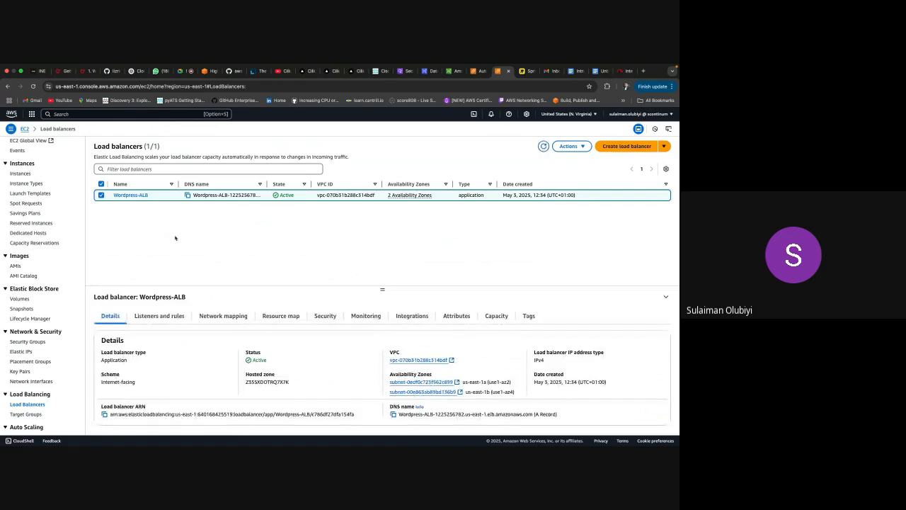
left_click(394, 415)
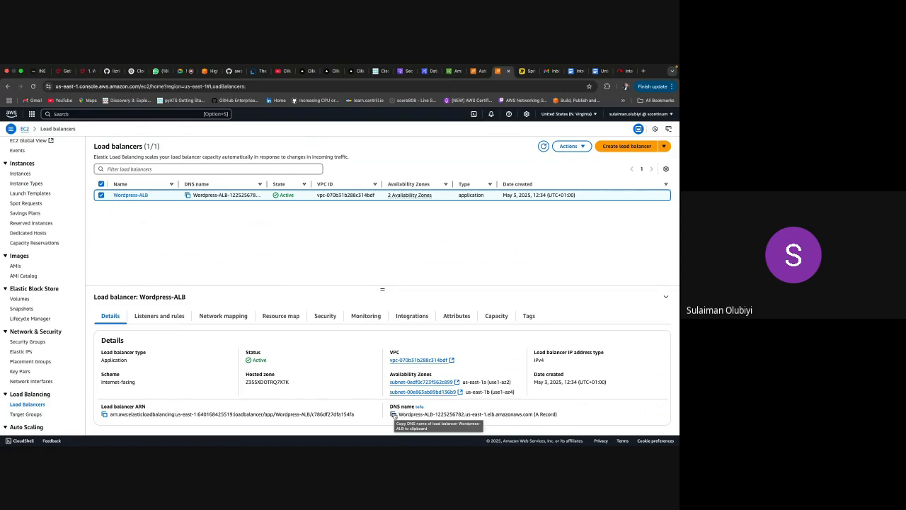
left_click(393, 415)
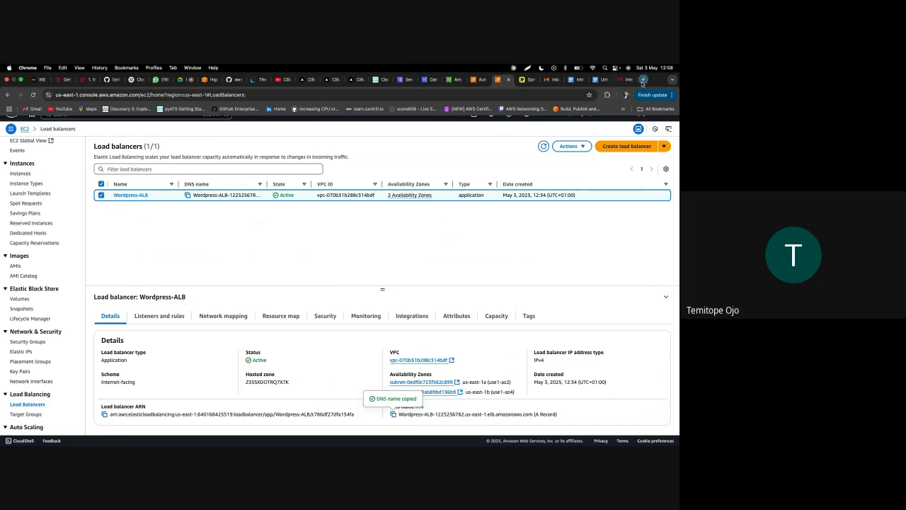
left_click(642, 83)
key("super+v")
key("Return")
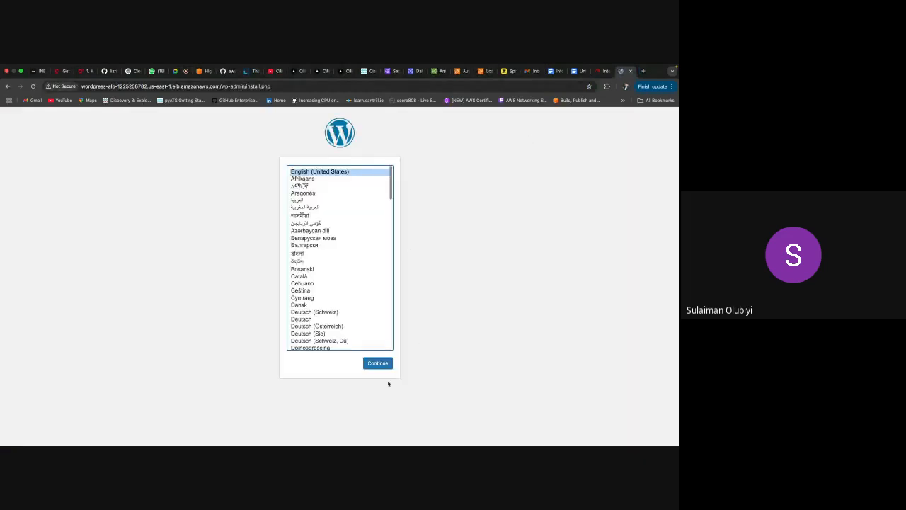
left_click(377, 363)
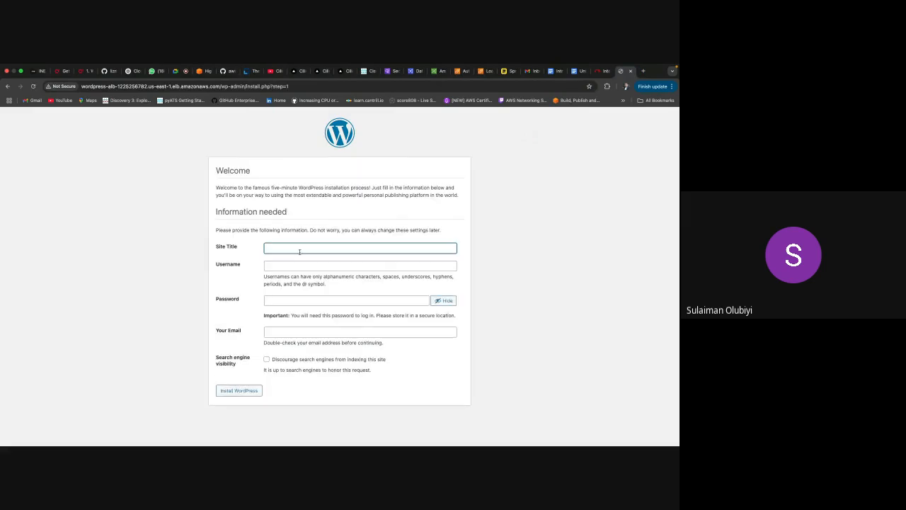
Set the WordPress site title to scontinum and fill in the administrator's username.
type("sulaiman")
key("BackSpace")
key("BackSpace")
key("BackSpace")
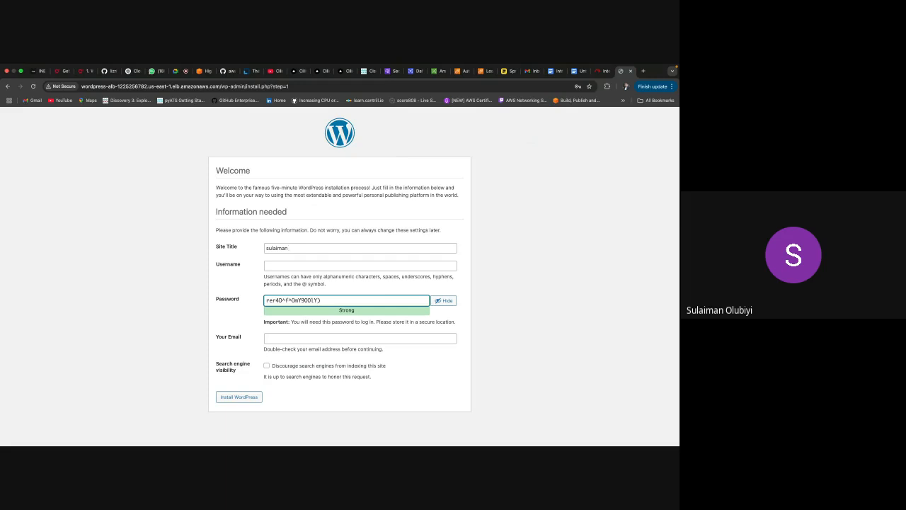
left_click(310, 249)
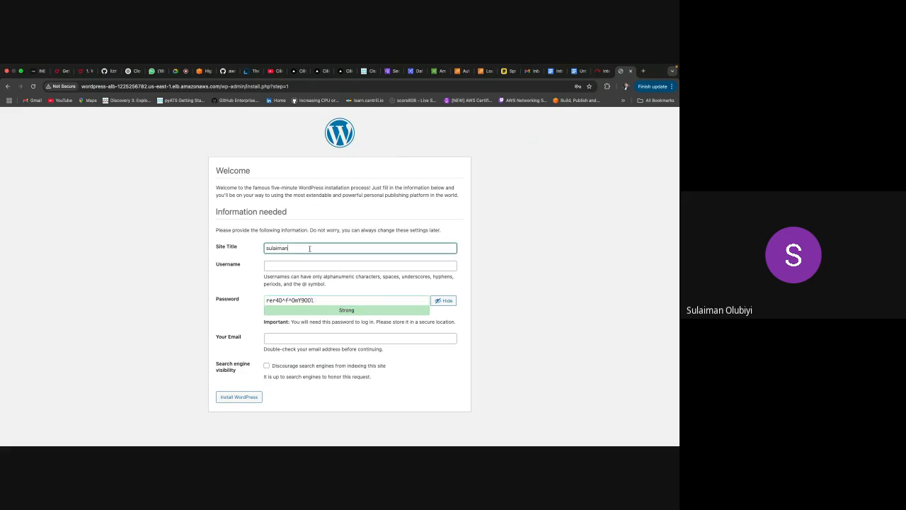
key("BackSpace")
key("BackSpace")
key("BackSpace")
key("BackSpace")
key("BackSpace")
key("BackSpace")
type("continum")
left_click(296, 267)
type("s")
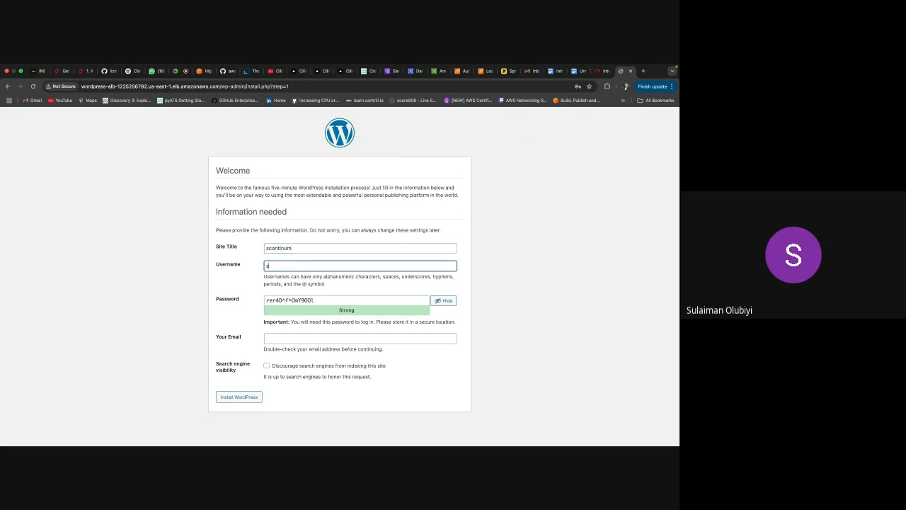
type("ulaiman")
Replace the generated administrator password with a custom one and confirm the use of a weak password.
left_click(320, 301)
key("BackSpace")
key("BackSpace")
key("BackSpace")
key("BackSpace")
key("BackSpace")
key("BackSpace")
key("BackSpace")
key("BackSpace")
key("BackSpace")
key("BackSpace")
key("BackSpace")
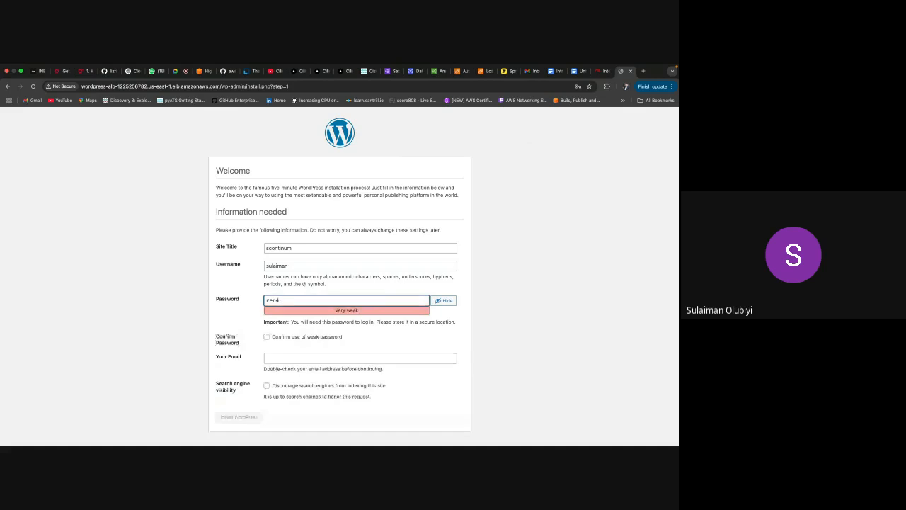
key("BackSpace")
key("BackSpace")
key("BackSpace")
key("BackSpace")
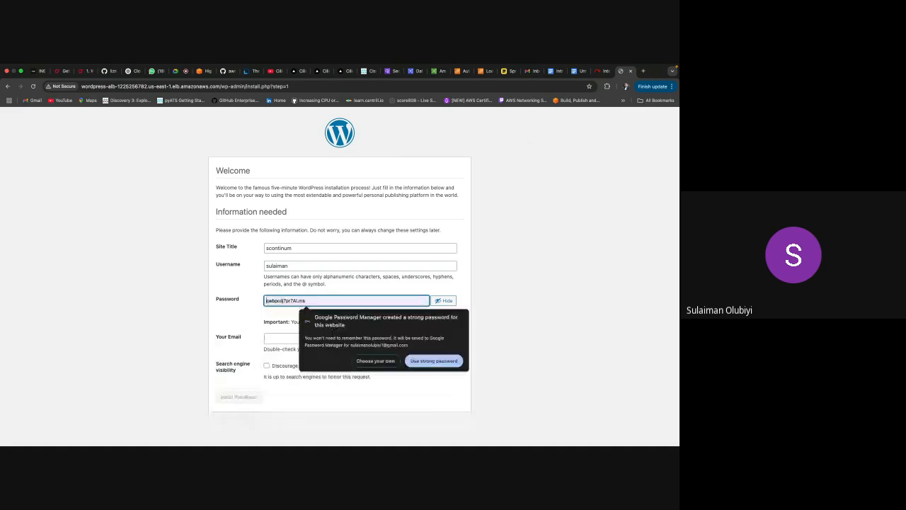
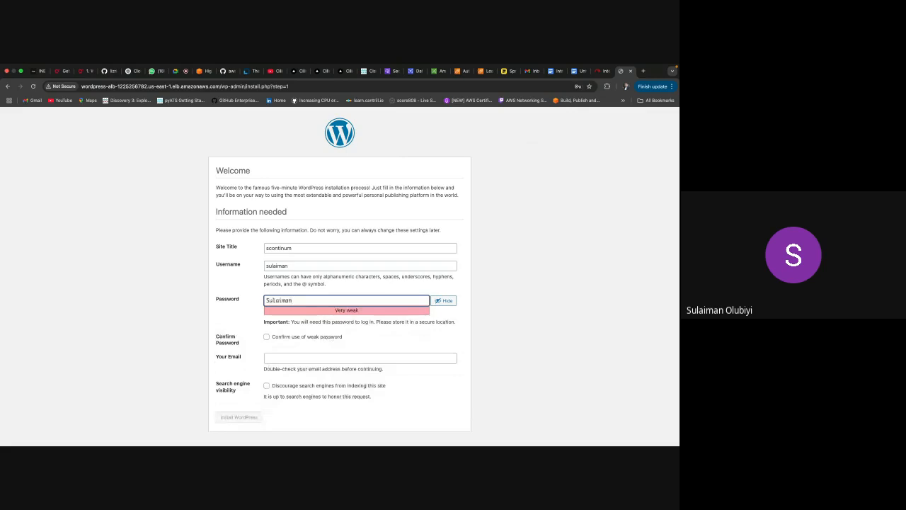
left_click(266, 337)
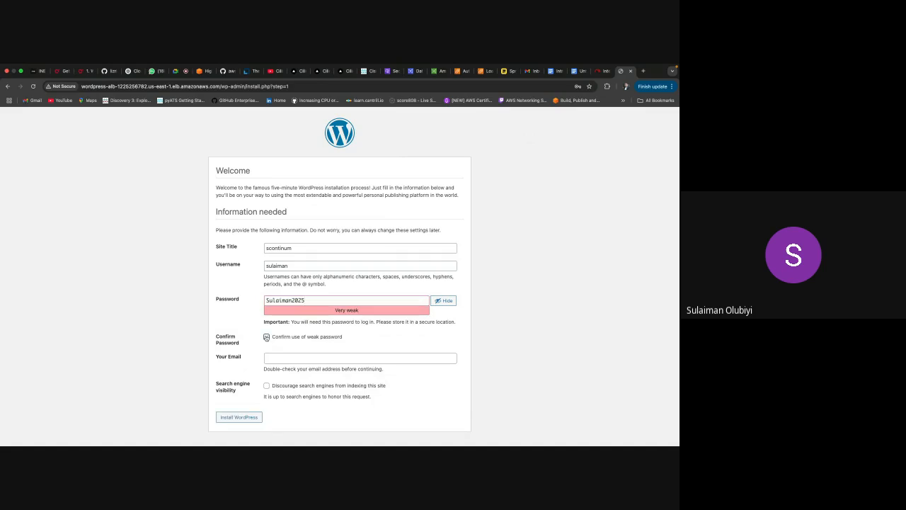
Fill in the administrator's email address in the WordPress installation form.
left_click(272, 359)
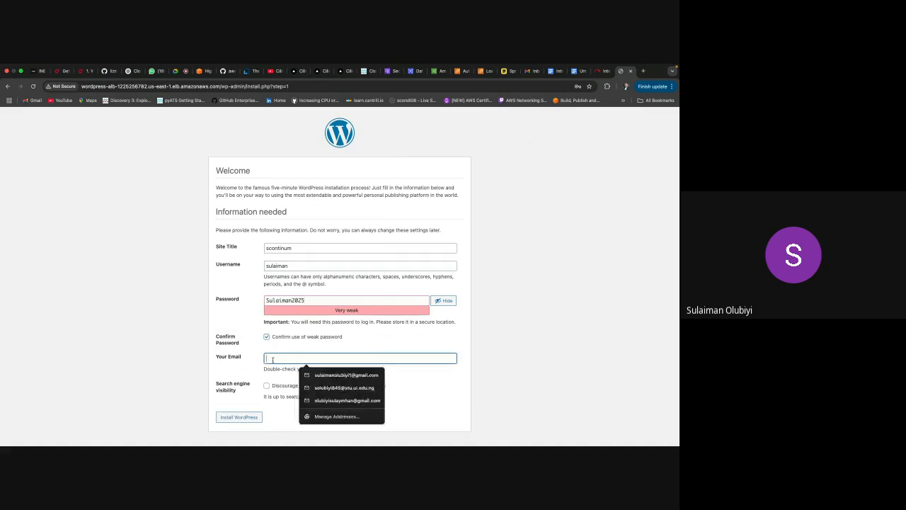
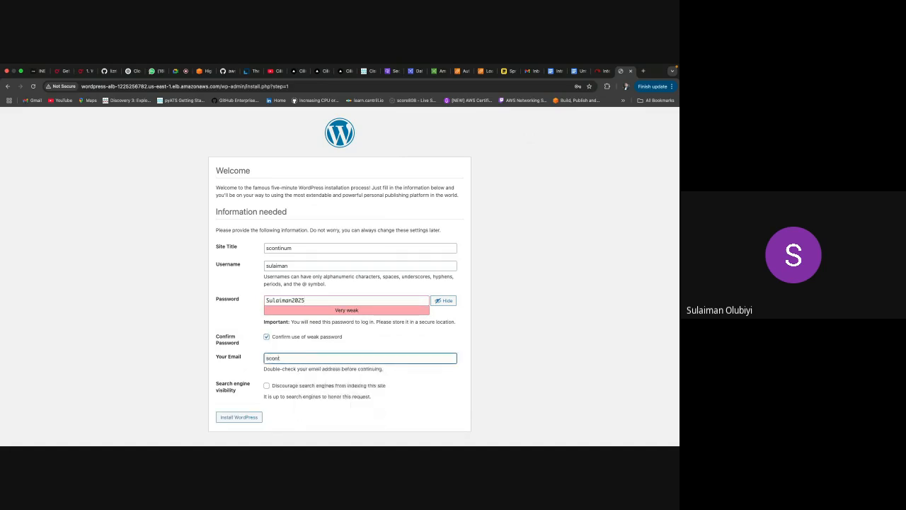
Strengthen the administrator password by inserting a special character between its letters and digits.
left_click(313, 301)
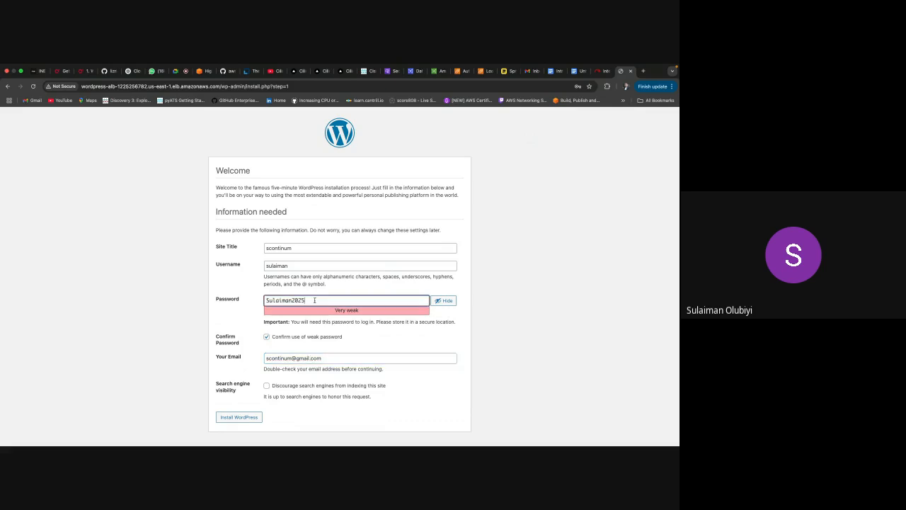
double_click(314, 301)
left_click(314, 300)
left_click(291, 300)
type("@")
Copy the administrator password into the untitled Google Docs document below the #!/bin/bash line, and return to the WordPress installer.
triple_click(320, 300)
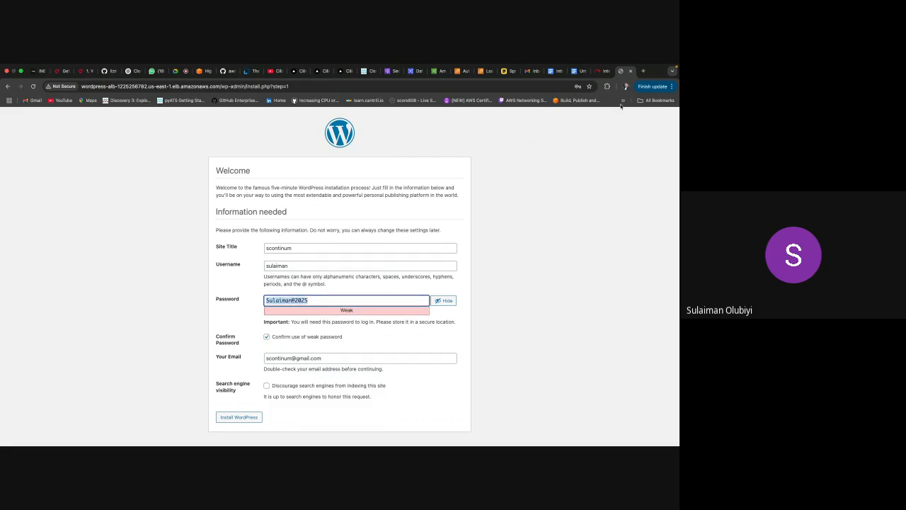
left_click(578, 72)
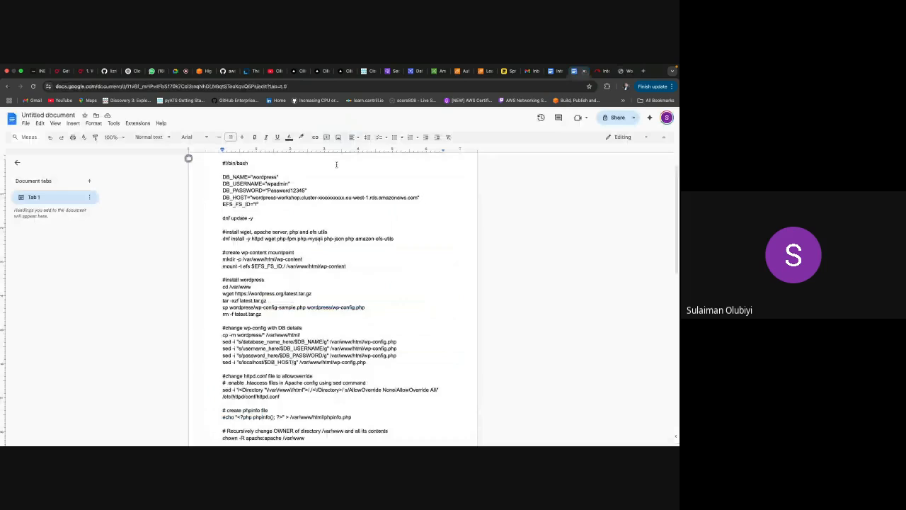
key("super+v")
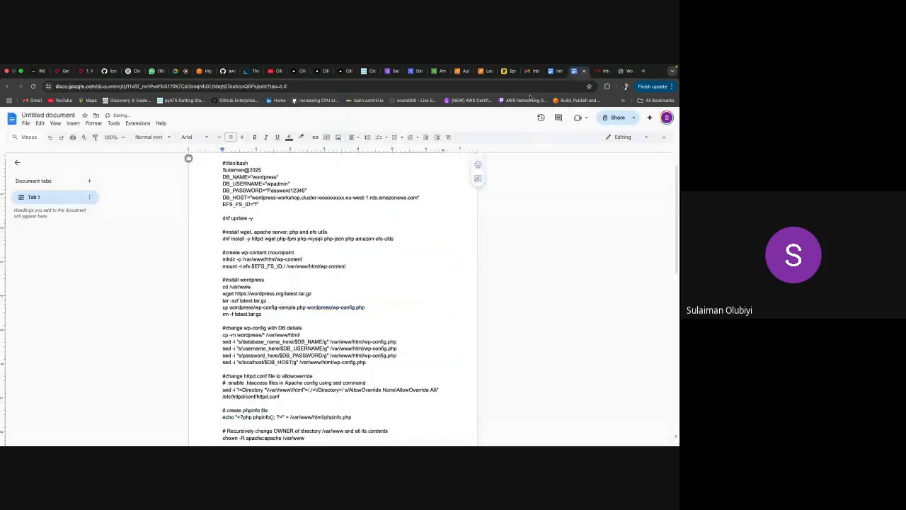
left_click(622, 75)
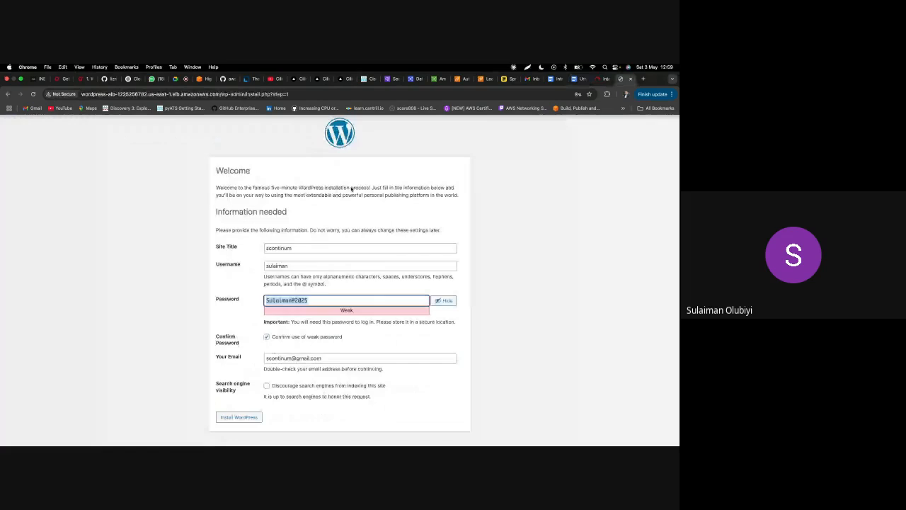
Install WordPress with the entered details, open its login page, and save the credentials in the browser's password manager.
left_click(479, 374)
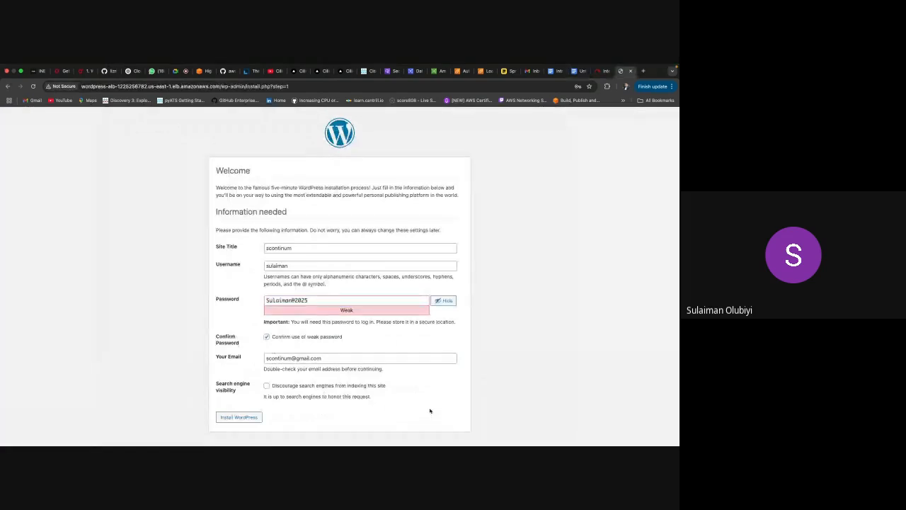
left_click(239, 418)
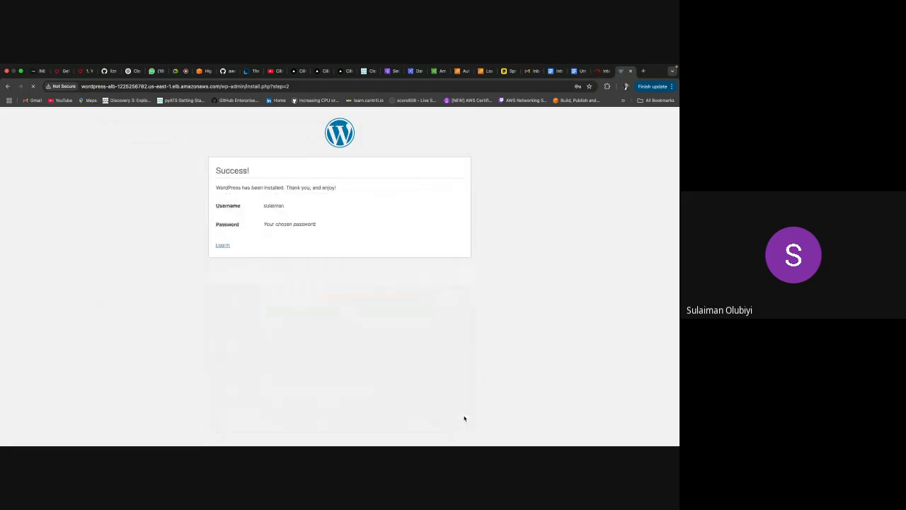
left_click(222, 245)
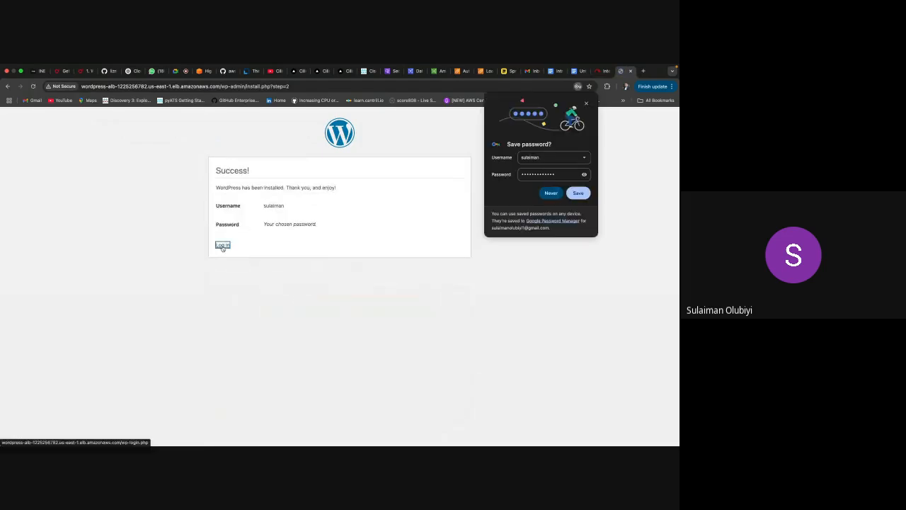
left_click(578, 193)
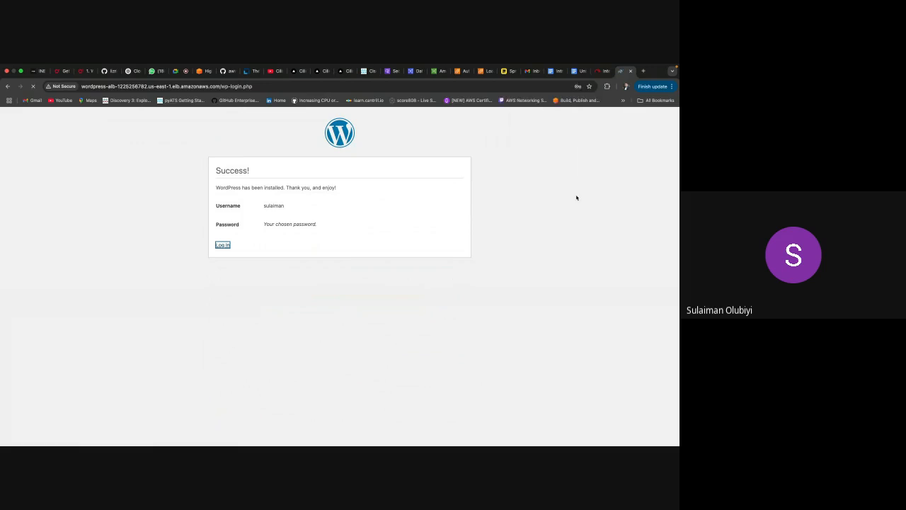
Log in to the WordPress dashboard with the saved administrator username and password.
left_click(307, 204)
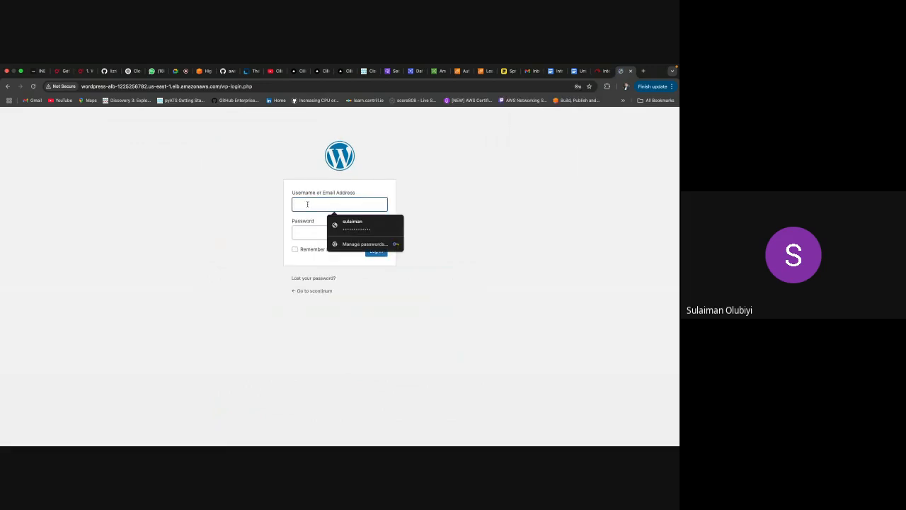
left_click(347, 224)
left_click(375, 251)
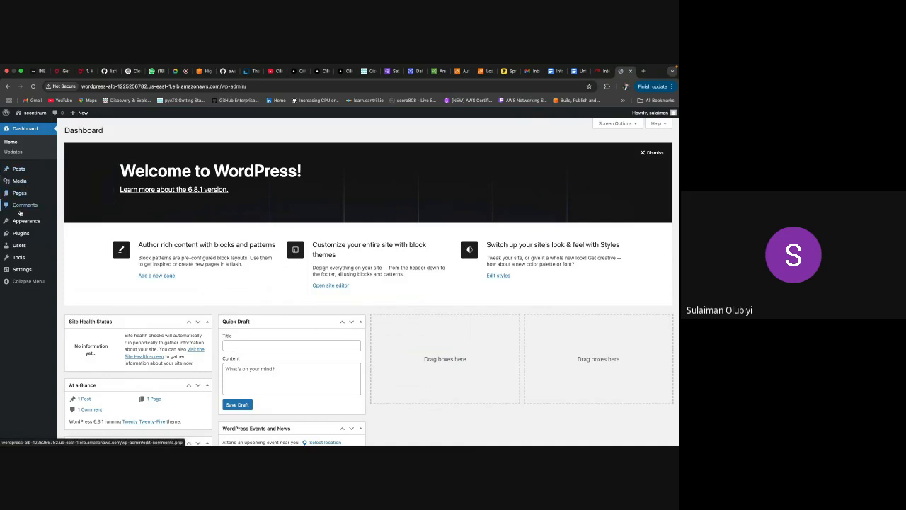
View the installed themes and the posts list in the WordPress admin, and open the AWS WordPress reference architecture image on GitHub.
left_click(21, 220)
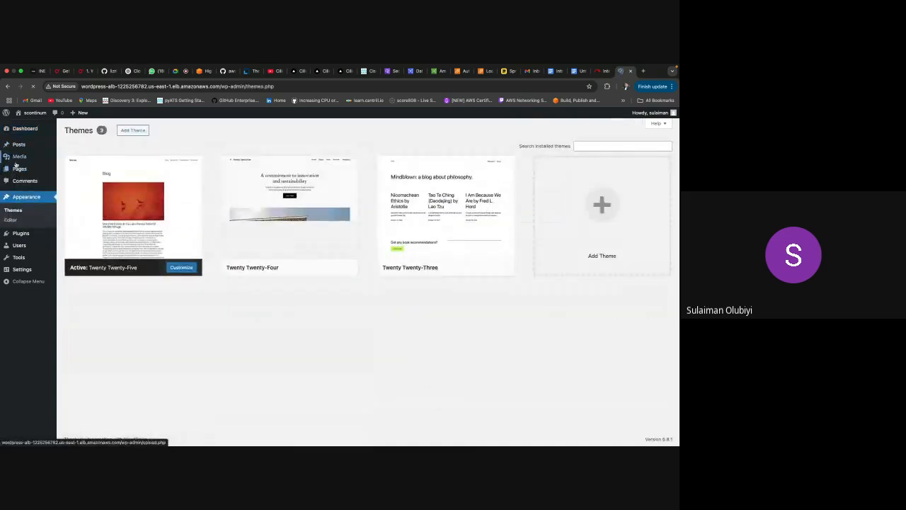
left_click(17, 147)
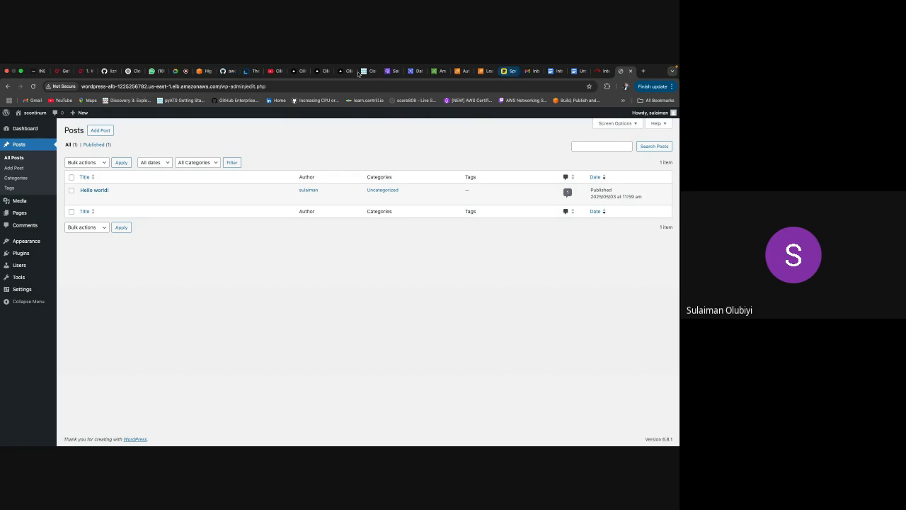
left_click(225, 71)
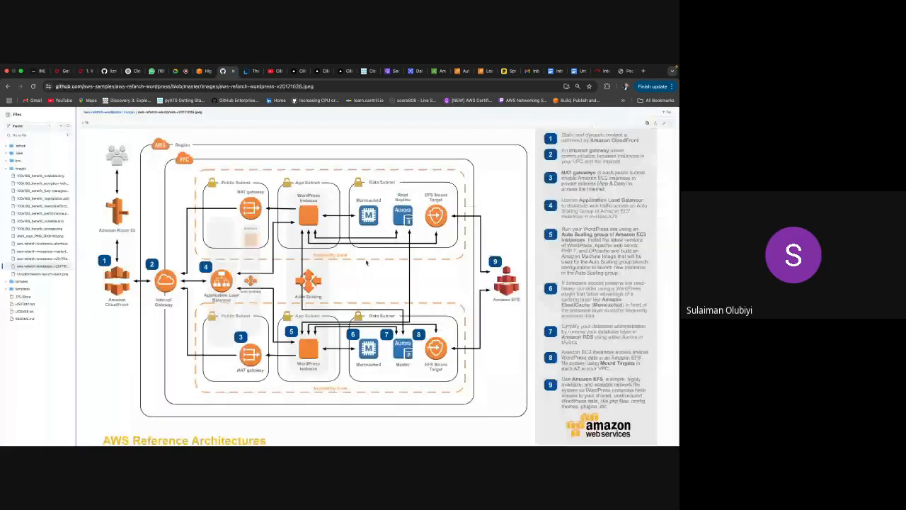